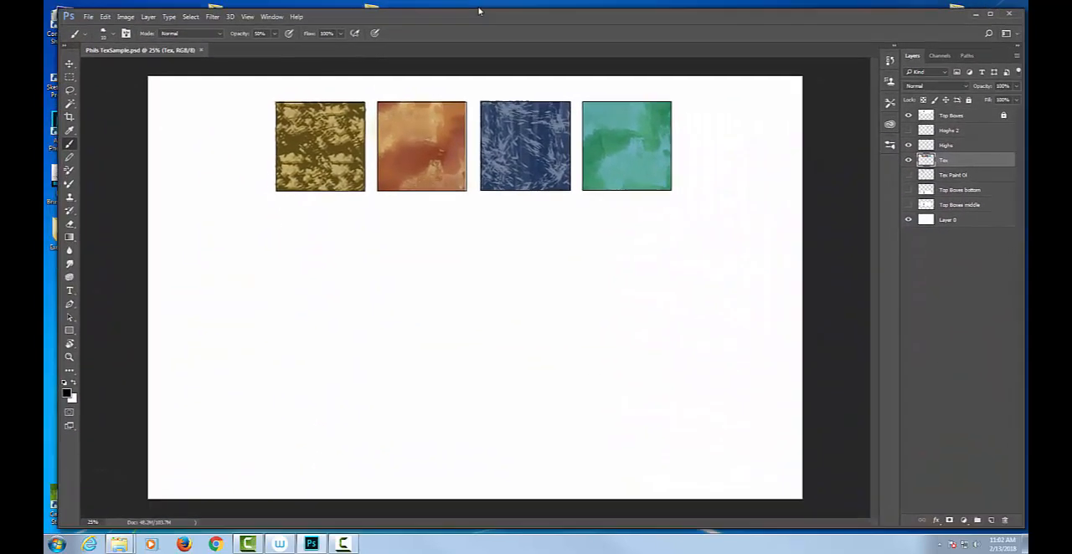
Hide the Tex layer and toggle the Top Boxes layer's visibility to check the box outlines
{"action": "left_click_drag", "start_coordinate": [480, 11], "coordinate": [466, 5]}
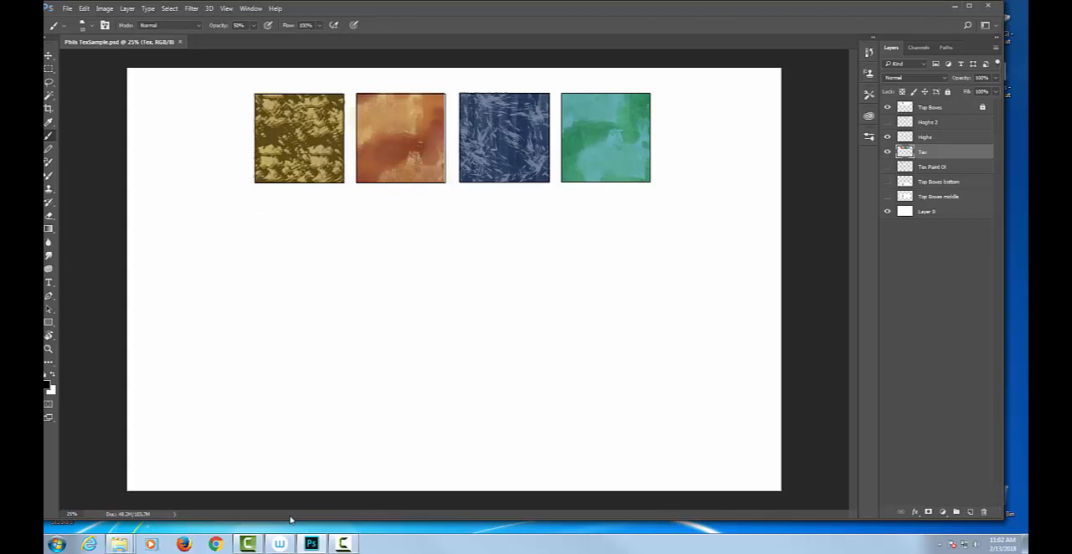
{"action": "left_click", "coordinate": [888, 152]}
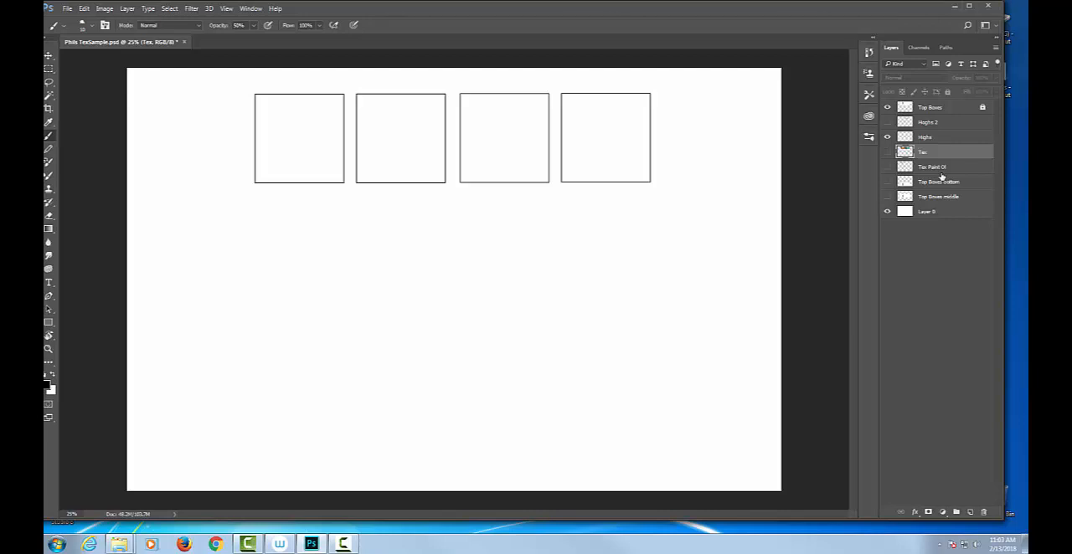
{"action": "left_click", "coordinate": [887, 109]}
{"action": "left_click", "coordinate": [887, 109]}
{"action": "left_click", "coordinate": [887, 109]}
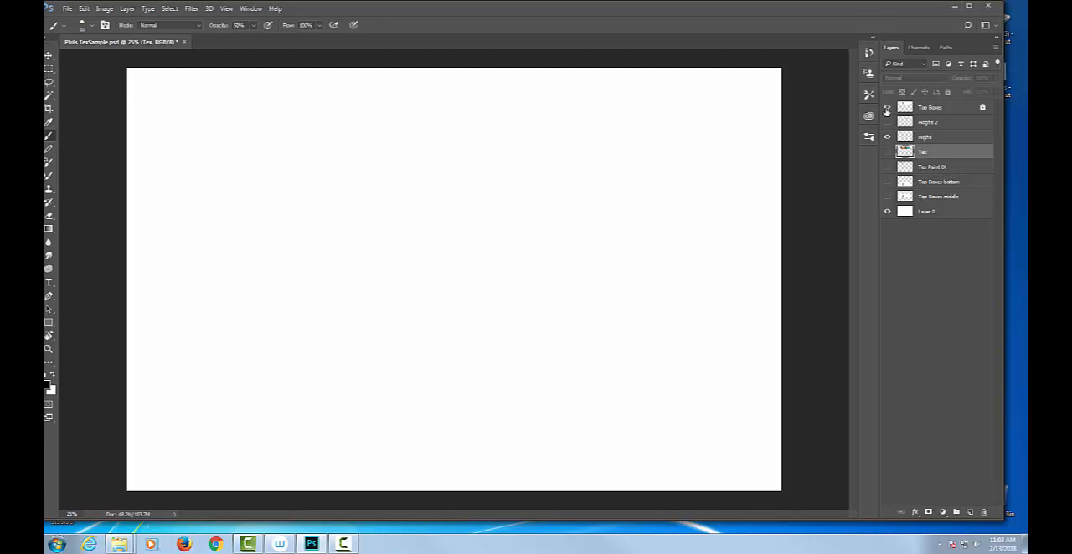
{"action": "left_click", "coordinate": [887, 109]}
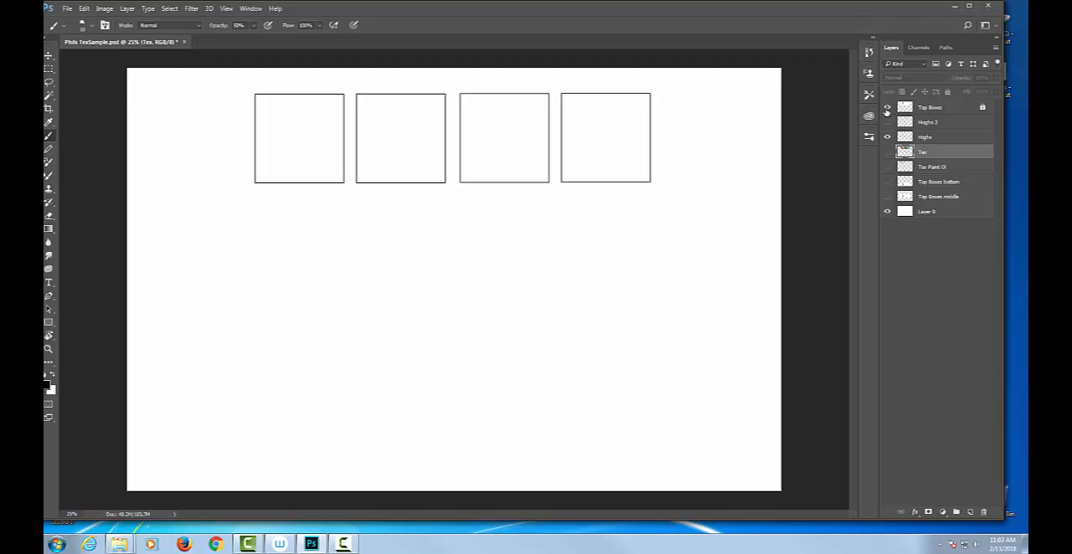
Unlock the Top Boxes layer and leave it visible
{"action": "left_click", "coordinate": [966, 107]}
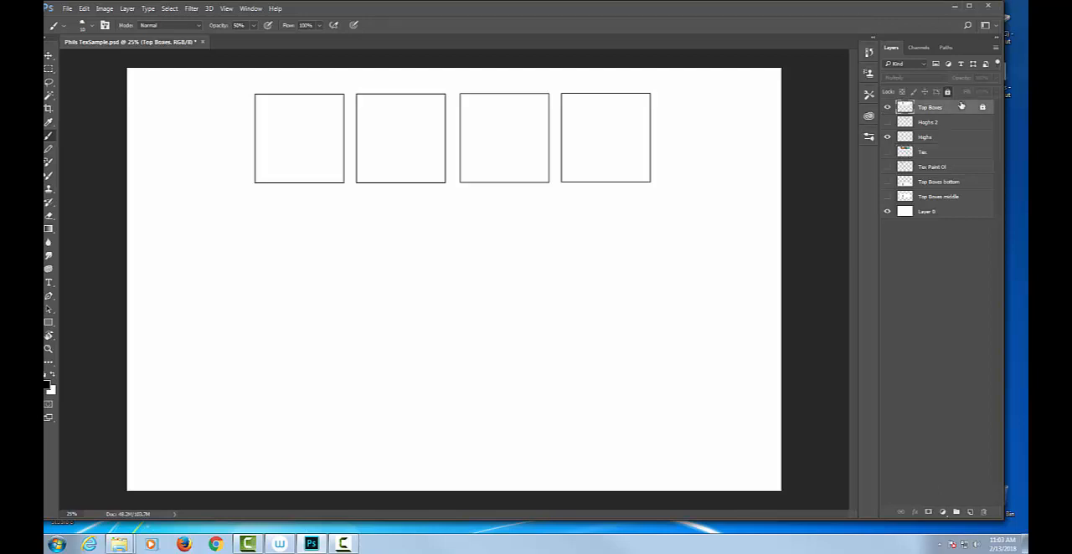
{"action": "left_click", "coordinate": [948, 92]}
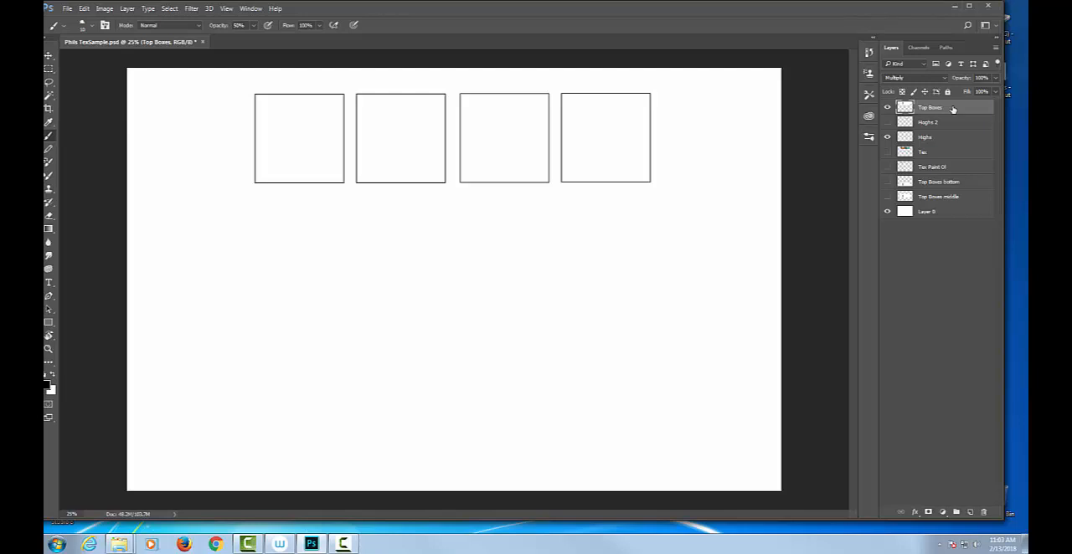
{"action": "left_click", "coordinate": [888, 108]}
{"action": "left_click", "coordinate": [888, 108]}
{"action": "left_click", "coordinate": [949, 92]}
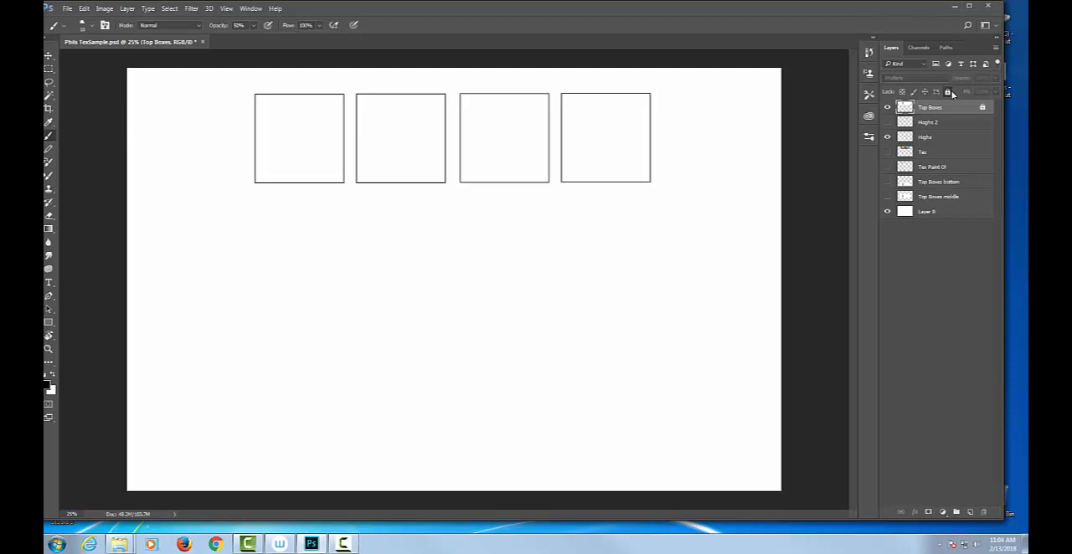
{"action": "left_click", "coordinate": [949, 92]}
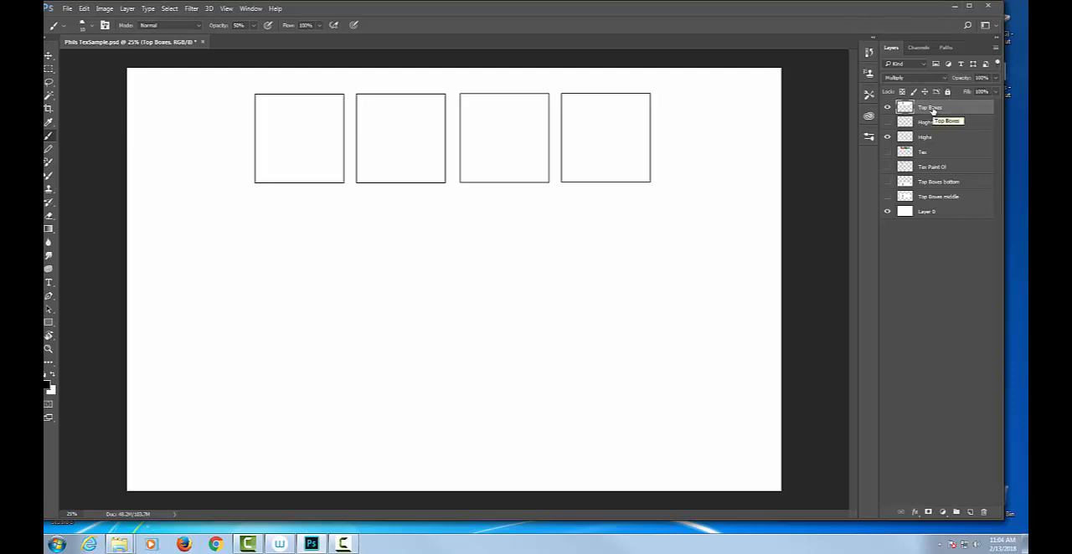
Rename the Top Boxes layer as "Line Drawing"
{"action": "double_click", "coordinate": [931, 107]}
{"action": "key", "text": "BackSpace"}
{"action": "type", "text": "Line Drawing"}
{"action": "key", "text": "Return"}
Set the Line Drawing layer's blend mode to Normal
{"action": "left_click", "coordinate": [888, 107]}
{"action": "left_click", "coordinate": [888, 107]}
{"action": "left_click", "coordinate": [936, 78]}
{"action": "left_click", "coordinate": [913, 87]}
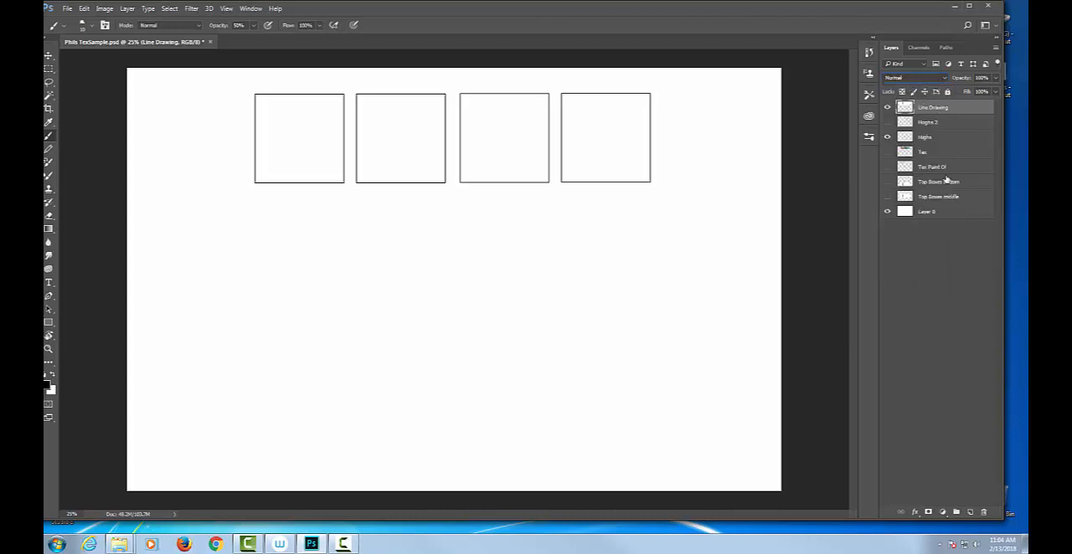
Create a new layer directly below Line Drawing and set the foreground color to light blue #7580f0
{"action": "left_click", "coordinate": [971, 512]}
{"action": "left_click_drag", "start_coordinate": [939, 107], "coordinate": [941, 125]}
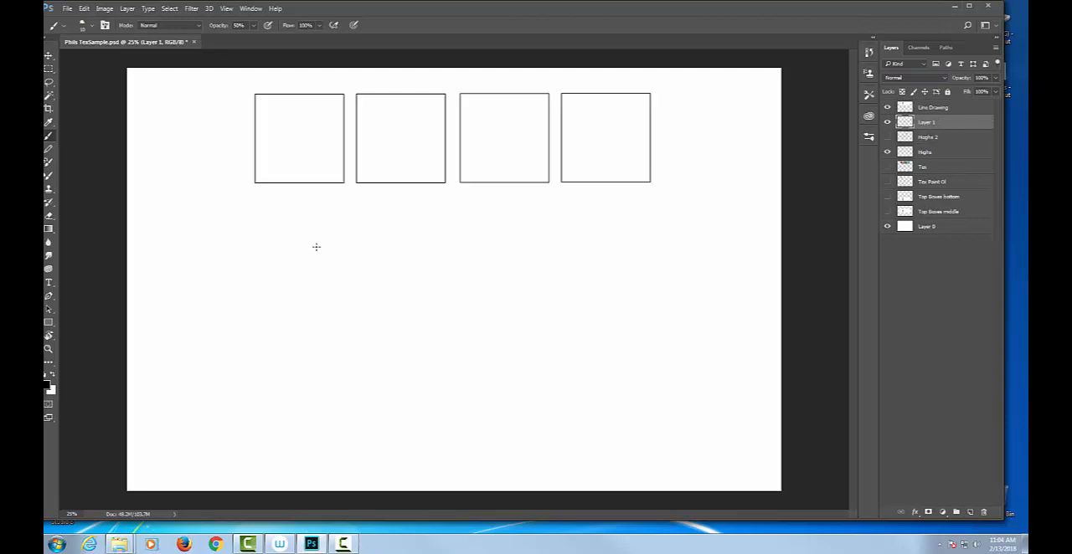
{"action": "left_click", "coordinate": [48, 384]}
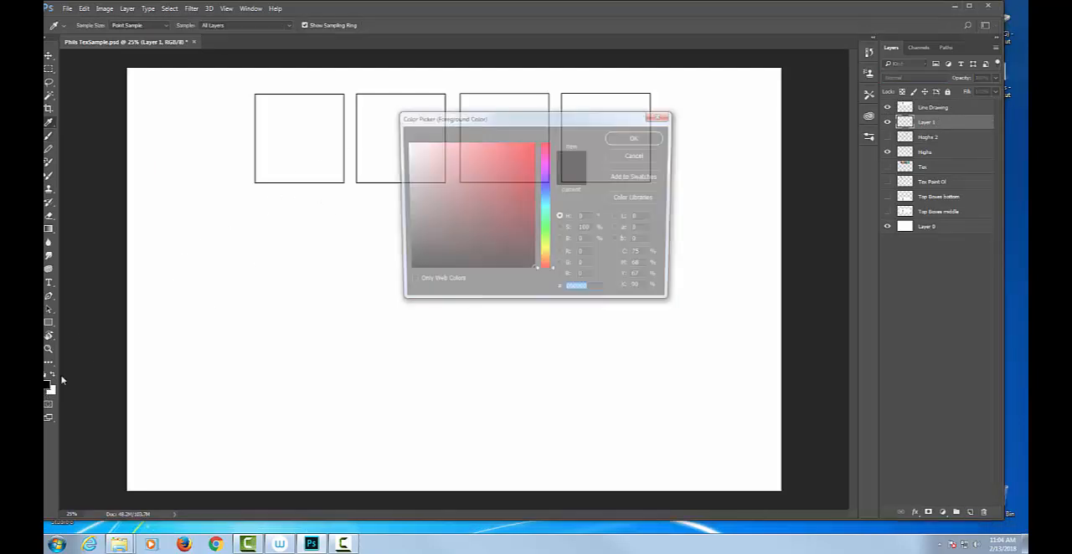
{"action": "left_click", "coordinate": [516, 181]}
{"action": "left_click", "coordinate": [546, 188]}
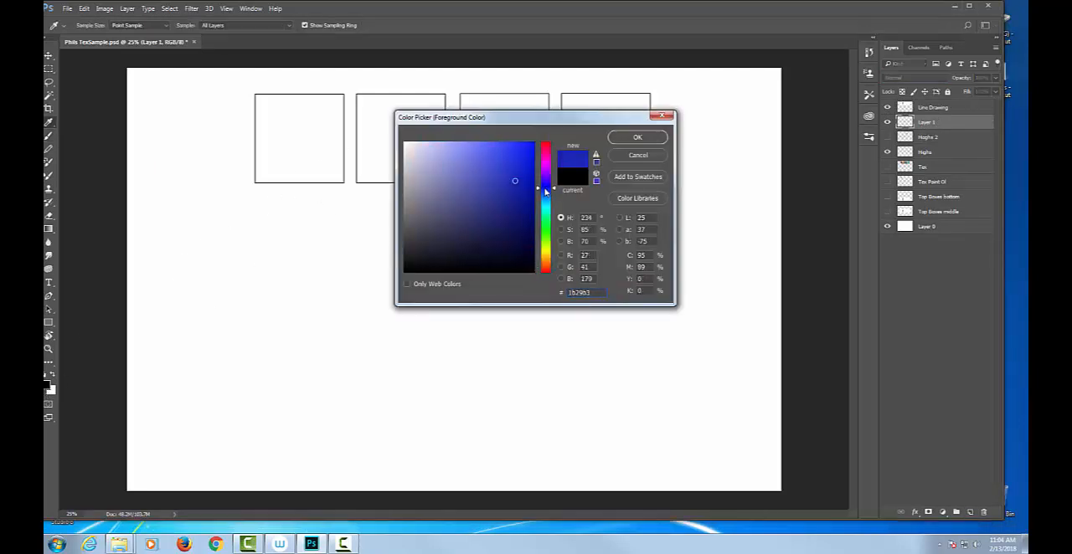
{"action": "left_click", "coordinate": [498, 164]}
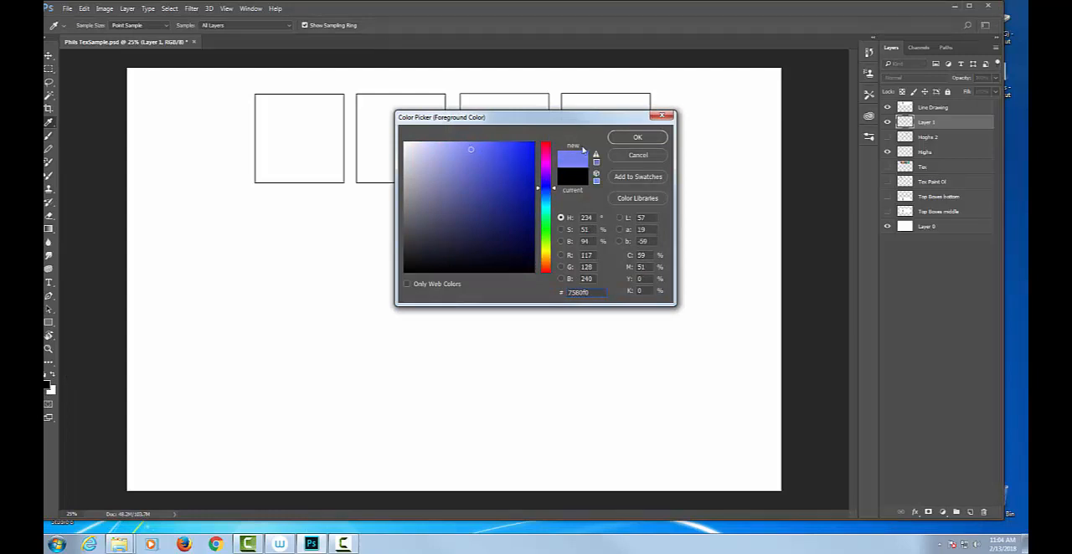
{"action": "left_click", "coordinate": [637, 137]}
{"action": "left_click_drag", "start_coordinate": [606, 10], "coordinate": [618, 13]}
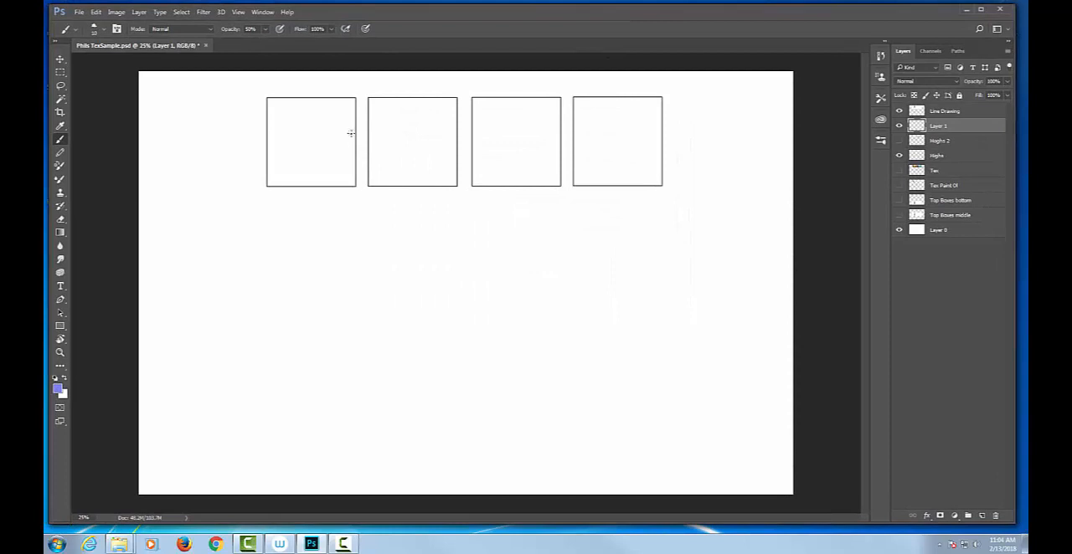
Enlarge the brush to 250 px and paint a light blue patch over the first box on the new layer
{"action": "key", "text": "]"}
{"action": "key", "text": "]"}
{"action": "key", "text": "]"}
{"action": "key", "text": "]"}
{"action": "key", "text": "]"}
{"action": "key", "text": "]"}
{"action": "key", "text": "]"}
{"action": "key", "text": "]"}
Set the Line Drawing layer's blend mode to Multiply and keep the layer visible above the paint
{"action": "left_click", "coordinate": [899, 112]}
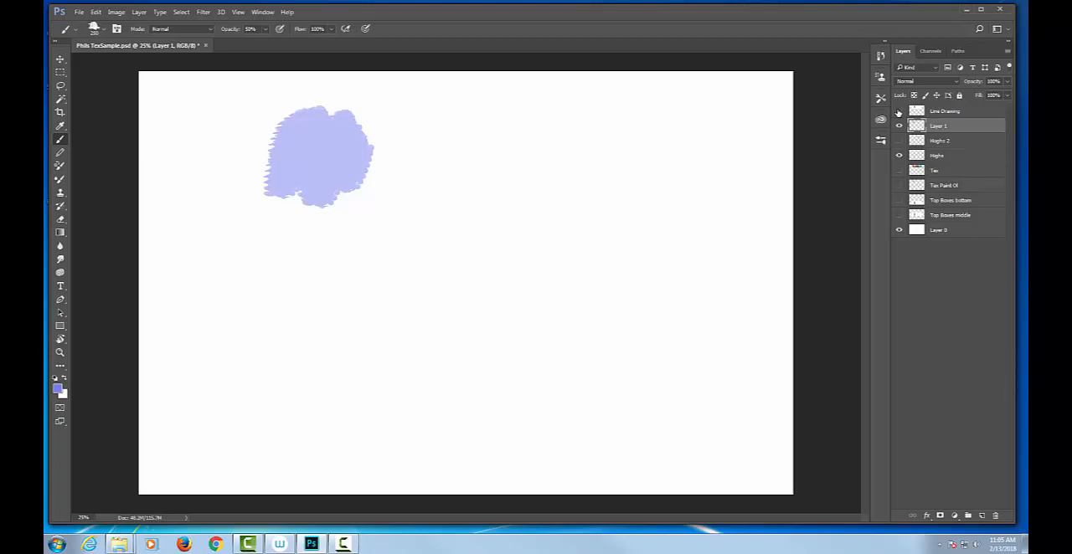
{"action": "left_click", "coordinate": [941, 110]}
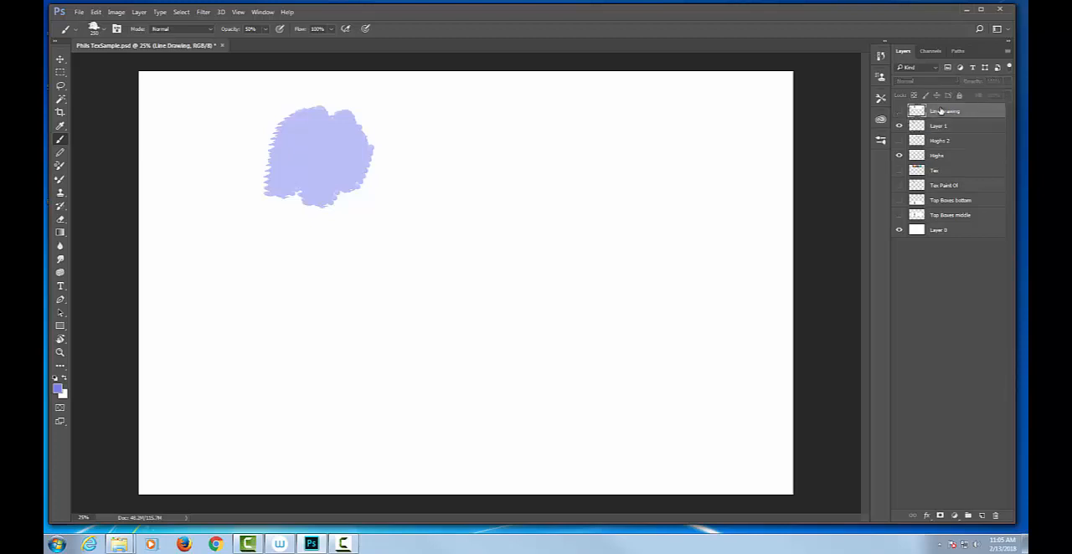
{"action": "left_click", "coordinate": [898, 112]}
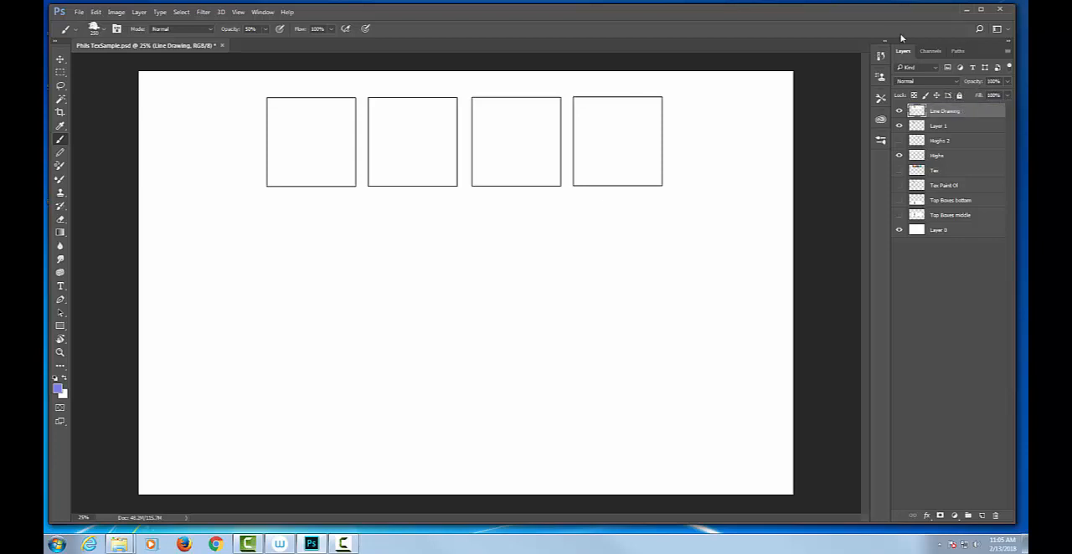
{"action": "left_click", "coordinate": [959, 82]}
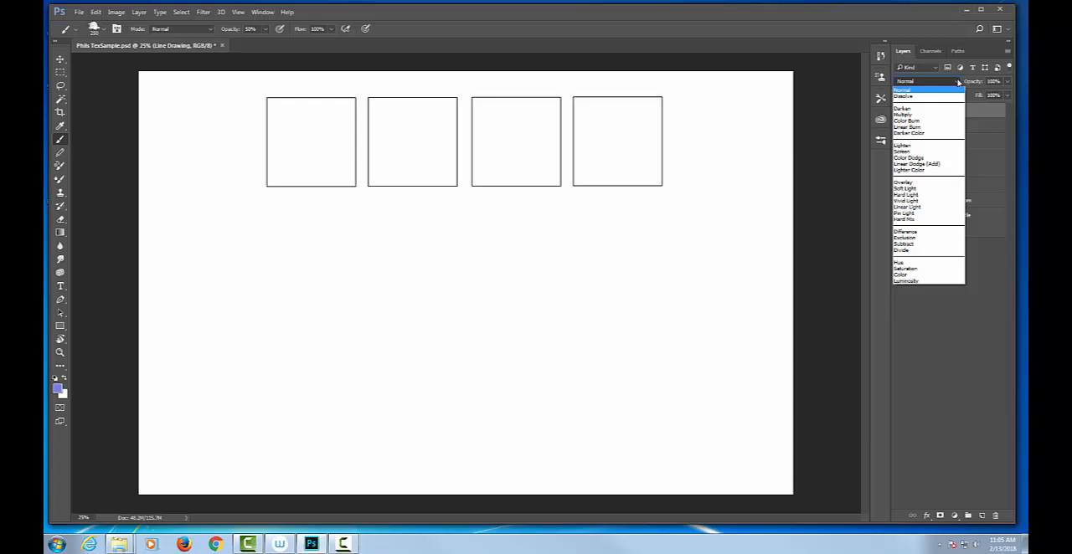
{"action": "left_click", "coordinate": [914, 118]}
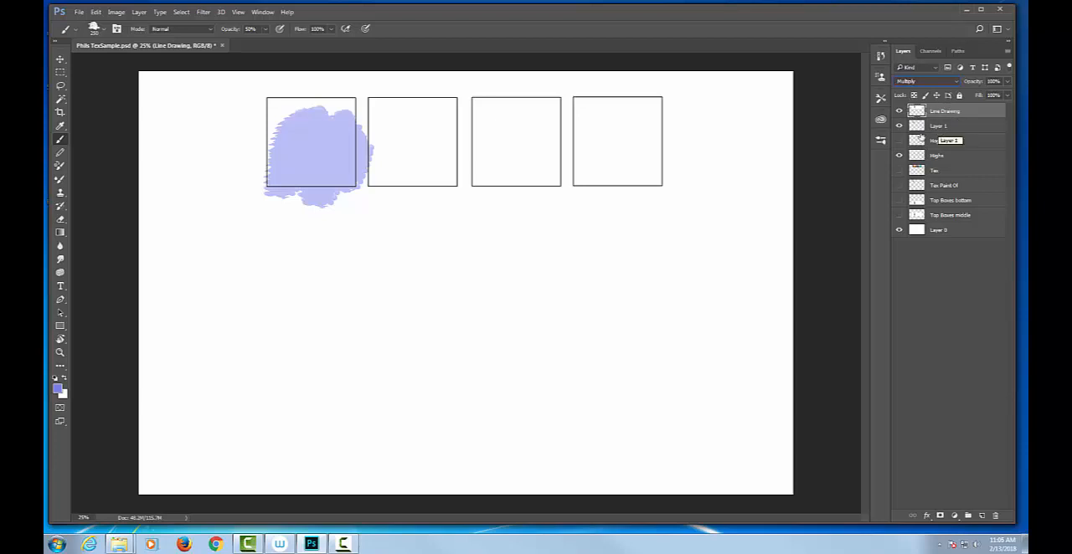
Add three new empty layers between Layer 1 and Line Drawing
{"action": "left_click", "coordinate": [963, 128]}
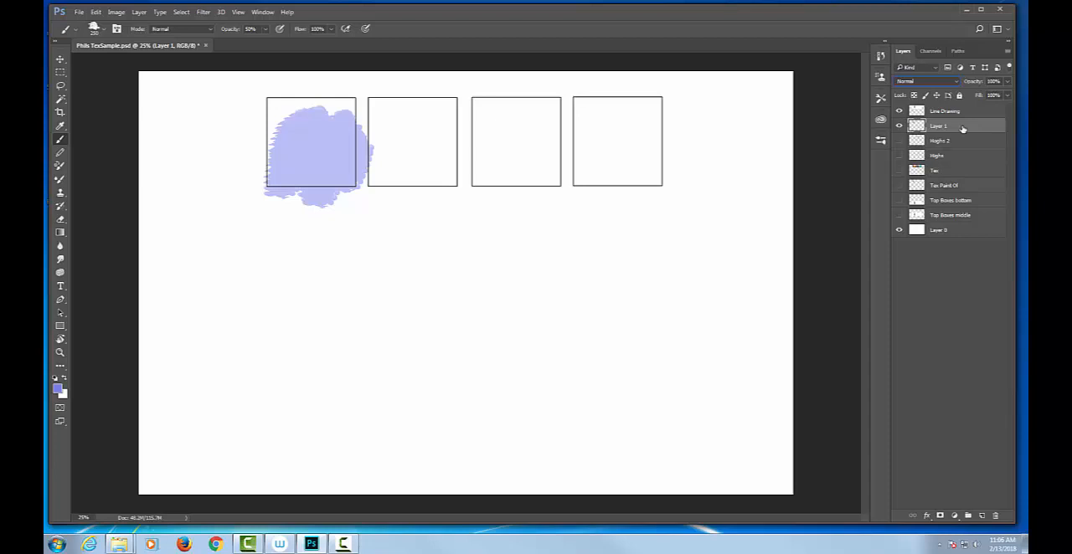
{"action": "left_click", "coordinate": [982, 516]}
{"action": "left_click", "coordinate": [982, 516]}
{"action": "left_click", "coordinate": [982, 516]}
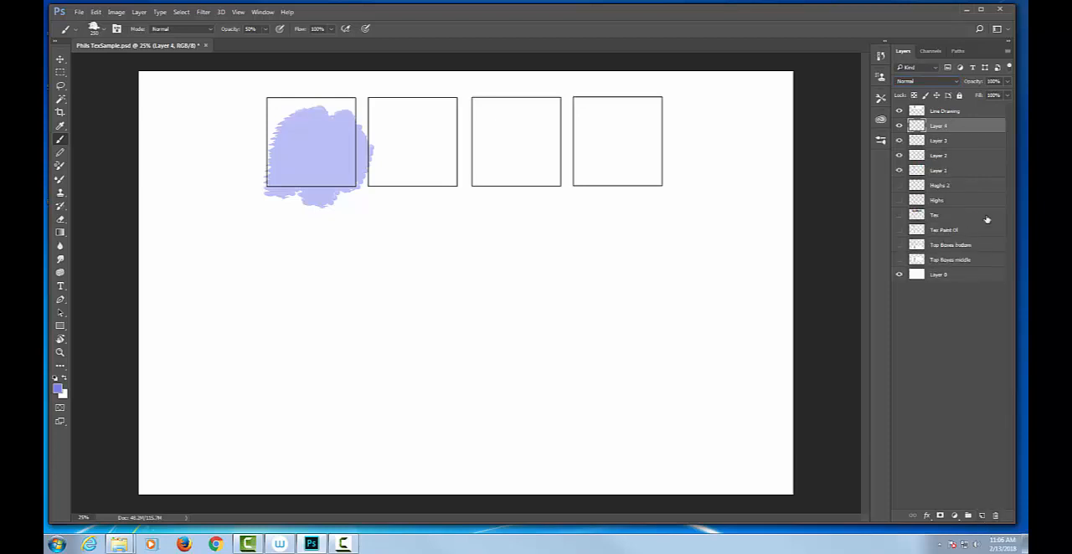
Rename Layer 1 as "Base" and toggle its visibility to check its paint
{"action": "left_click", "coordinate": [941, 171]}
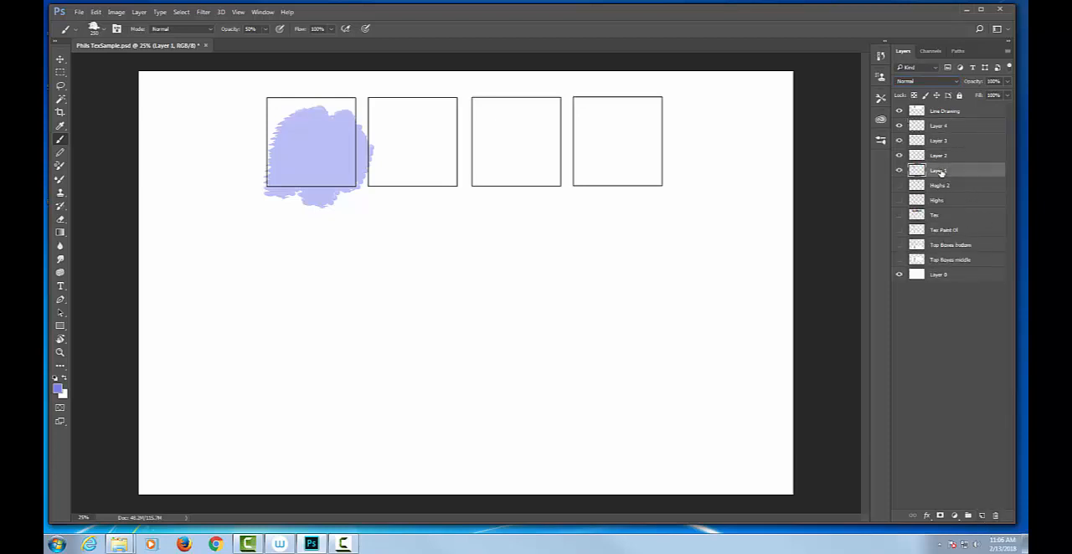
{"action": "double_click", "coordinate": [940, 171]}
{"action": "type", "text": "Base"}
{"action": "key", "text": "Return"}
{"action": "left_click", "coordinate": [900, 171]}
{"action": "left_click", "coordinate": [900, 171]}
{"action": "double_click", "coordinate": [938, 155]}
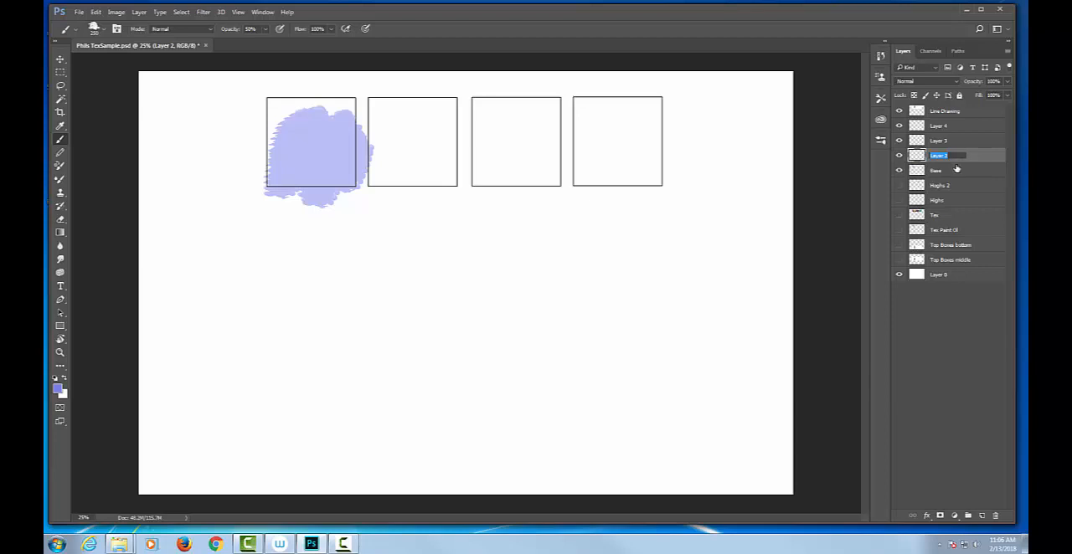
{"action": "left_click", "coordinate": [957, 170]}
{"action": "left_click", "coordinate": [916, 156]}
{"action": "double_click", "coordinate": [915, 156]}
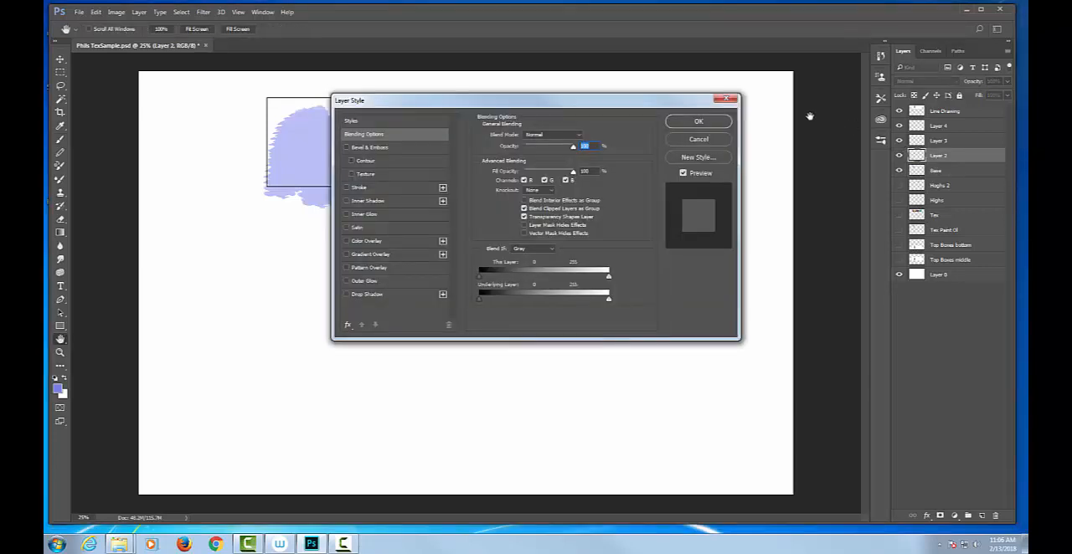
{"action": "left_click", "coordinate": [729, 100]}
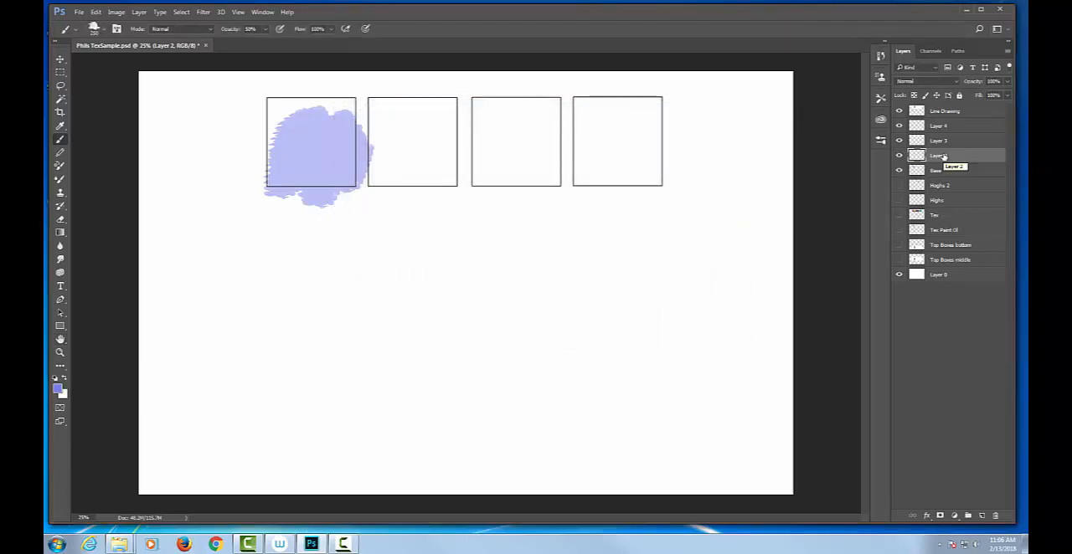
Rename both Layer 2 and Layer 3 as "Mid"
{"action": "double_click", "coordinate": [940, 156]}
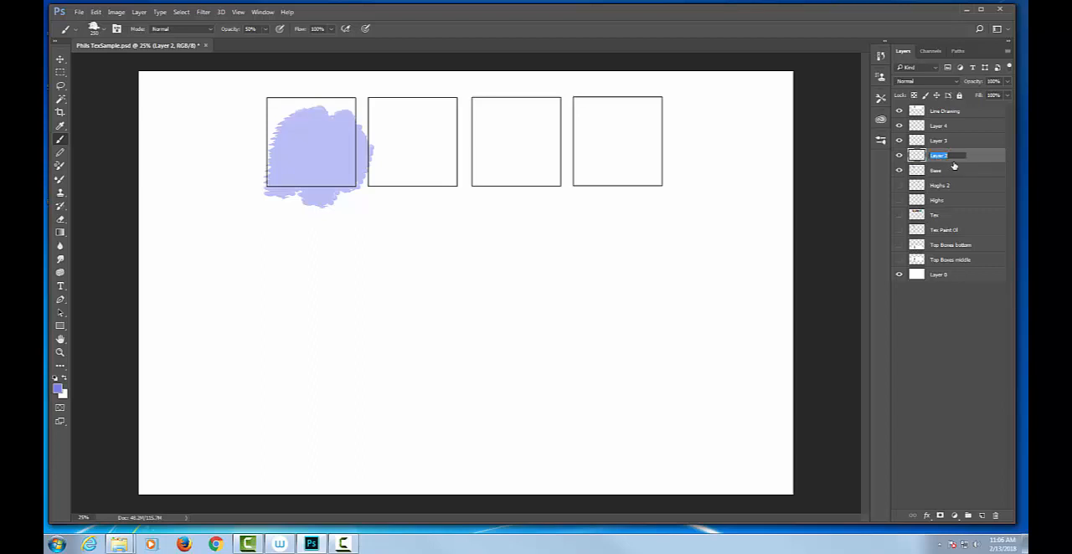
{"action": "type", "text": "sk"}
{"action": "key", "text": "Return"}
{"action": "double_click", "coordinate": [939, 141]}
{"action": "left_click", "coordinate": [953, 140]}
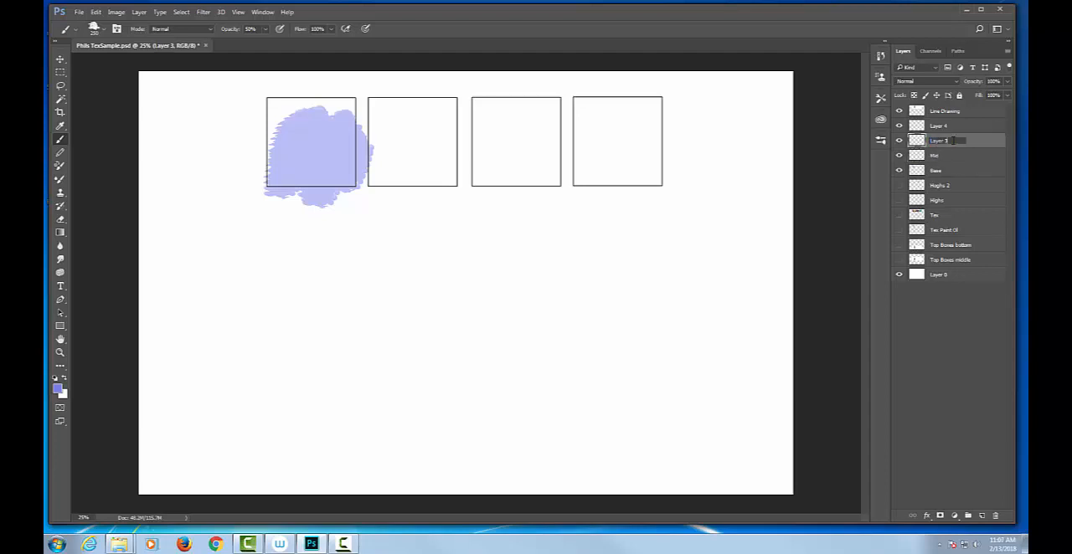
{"action": "key", "text": "BackSpace"}
{"action": "key", "text": "BackSpace"}
{"action": "key", "text": "BackSpace"}
{"action": "key", "text": "BackSpace"}
{"action": "key", "text": "BackSpace"}
{"action": "key", "text": "BackSpace"}
{"action": "key", "text": "BackSpace"}
{"action": "type", "text": "Mid"}
{"action": "key", "text": "Return"}
Rename Layer 4 as "Highs"
{"action": "double_click", "coordinate": [937, 125]}
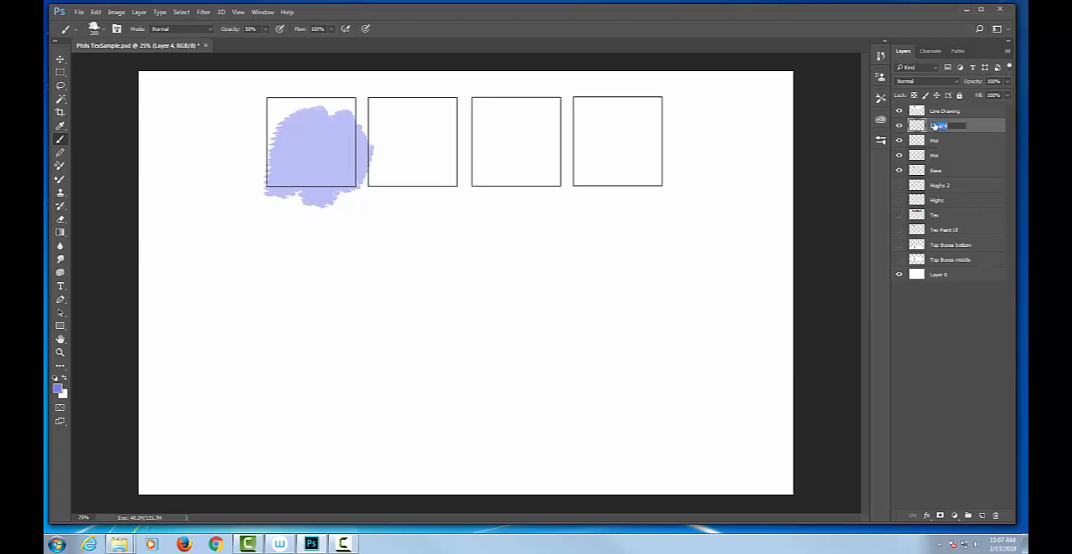
{"action": "type", "text": "Highs"}
{"action": "key", "text": "Return"}
Hide the new Highs, Mid and Base layers and toggle the Tex layer to view the finished texture samples
{"action": "left_click_drag", "start_coordinate": [900, 126], "coordinate": [903, 186]}
{"action": "left_click", "coordinate": [902, 215]}
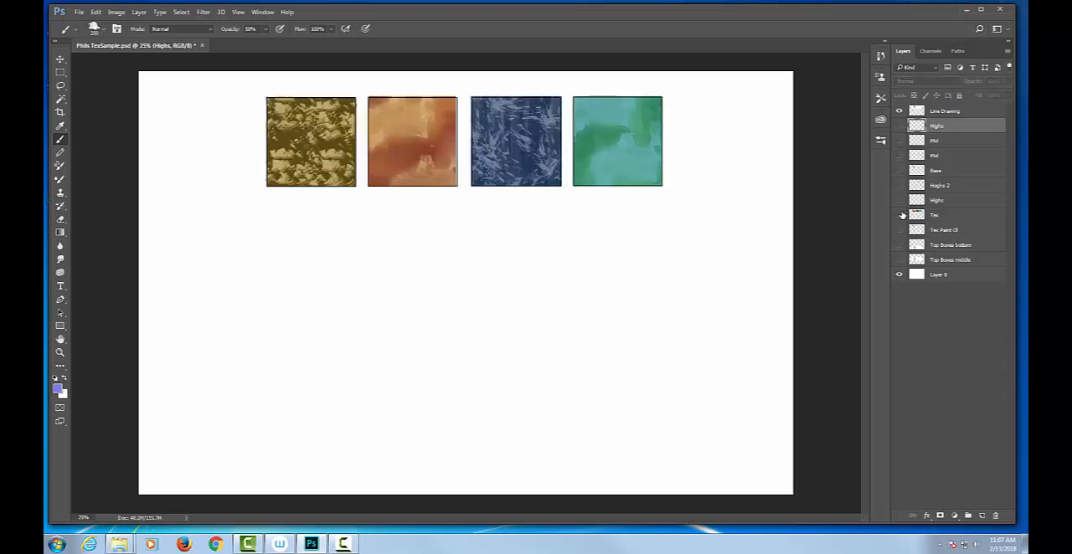
{"action": "left_click", "coordinate": [901, 215]}
{"action": "left_click", "coordinate": [900, 215]}
{"action": "left_click", "coordinate": [901, 215]}
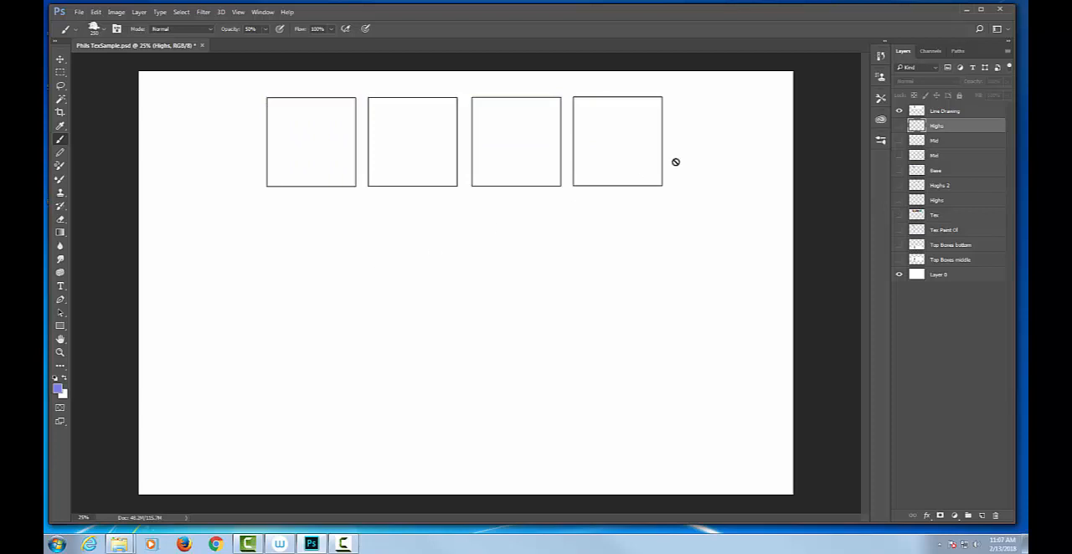
Show the Base layer again and make it the active layer
{"action": "left_click", "coordinate": [898, 170]}
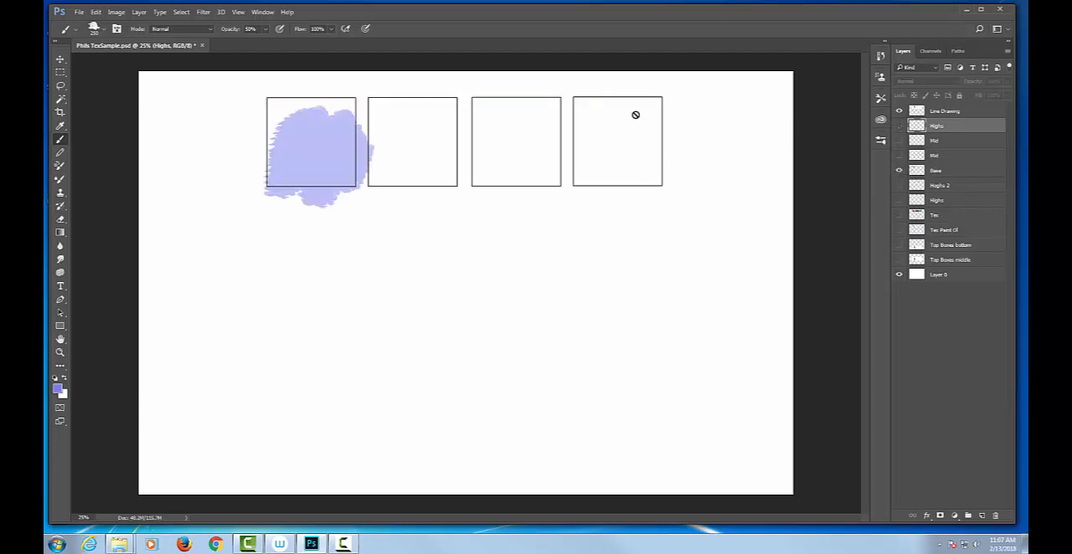
{"action": "left_click", "coordinate": [951, 171]}
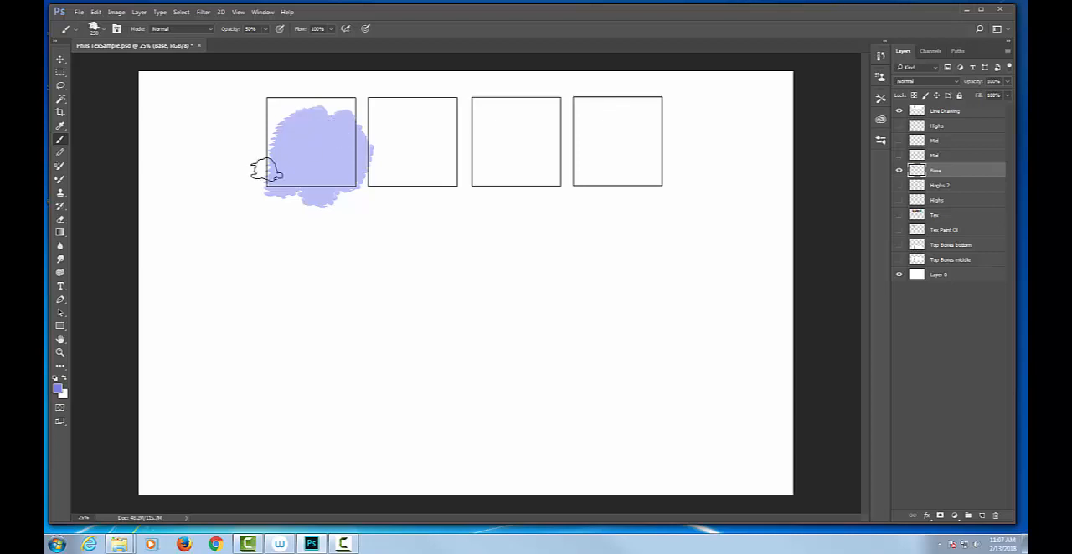
Reorder the brush presets in the Preset Manager, placing SHAD - Tex Fad in 1 and SHAD- Tex Fad In 2- w Texture directly after the Painting divider
{"action": "right_click", "coordinate": [300, 213]}
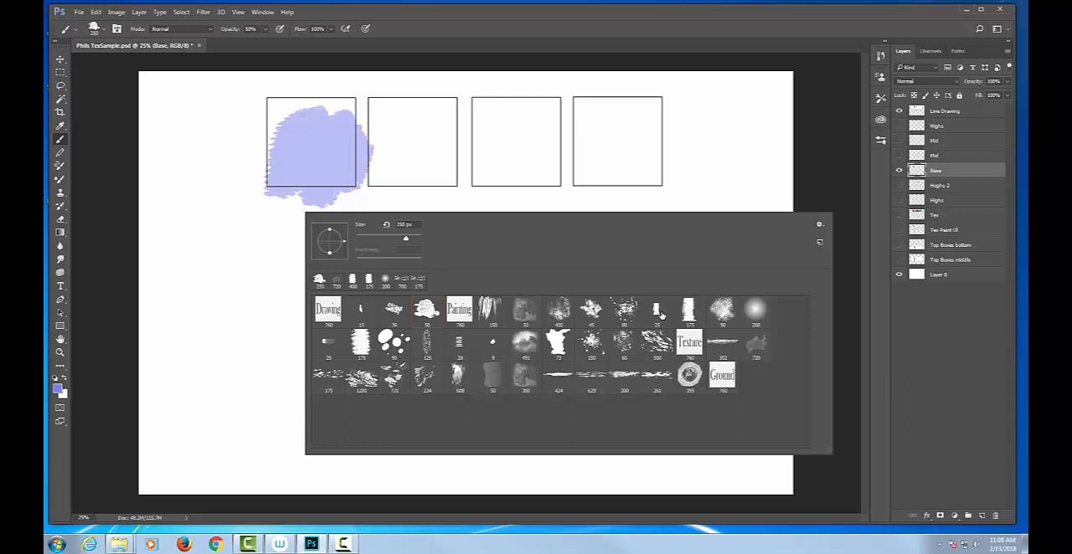
{"action": "left_click", "coordinate": [820, 225]}
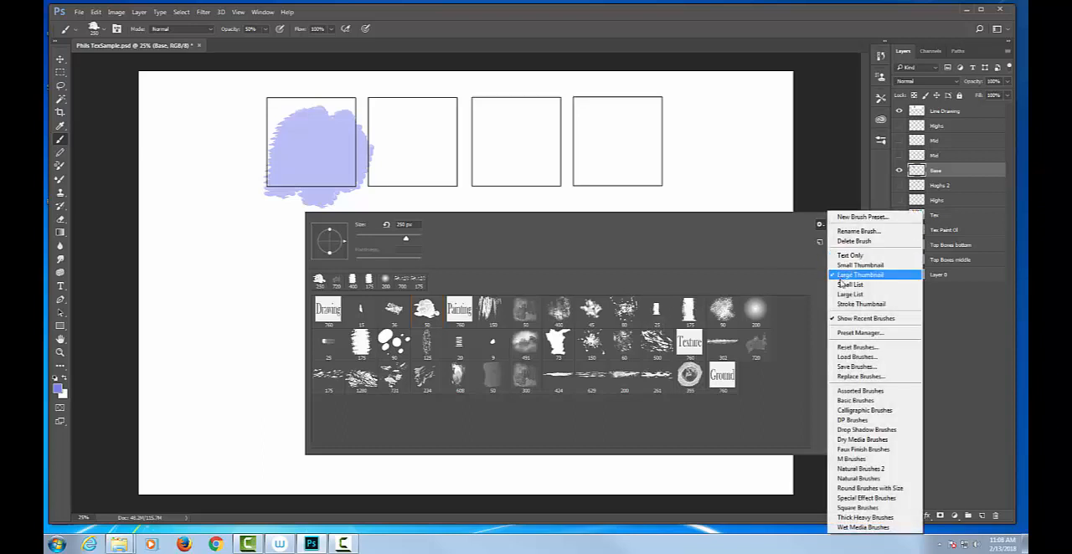
{"action": "left_click", "coordinate": [860, 333]}
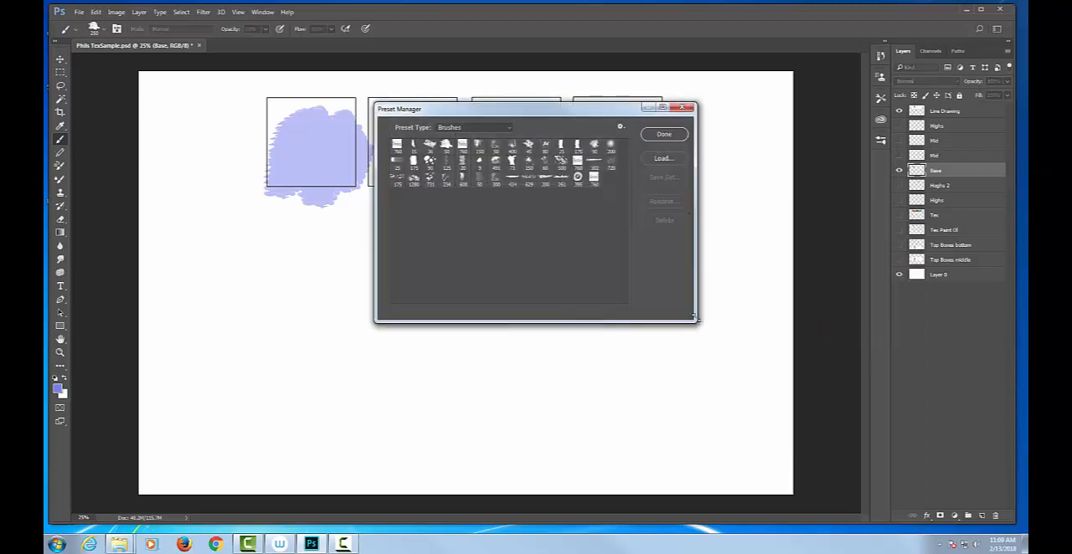
{"action": "left_click_drag", "start_coordinate": [700, 319], "coordinate": [710, 421]}
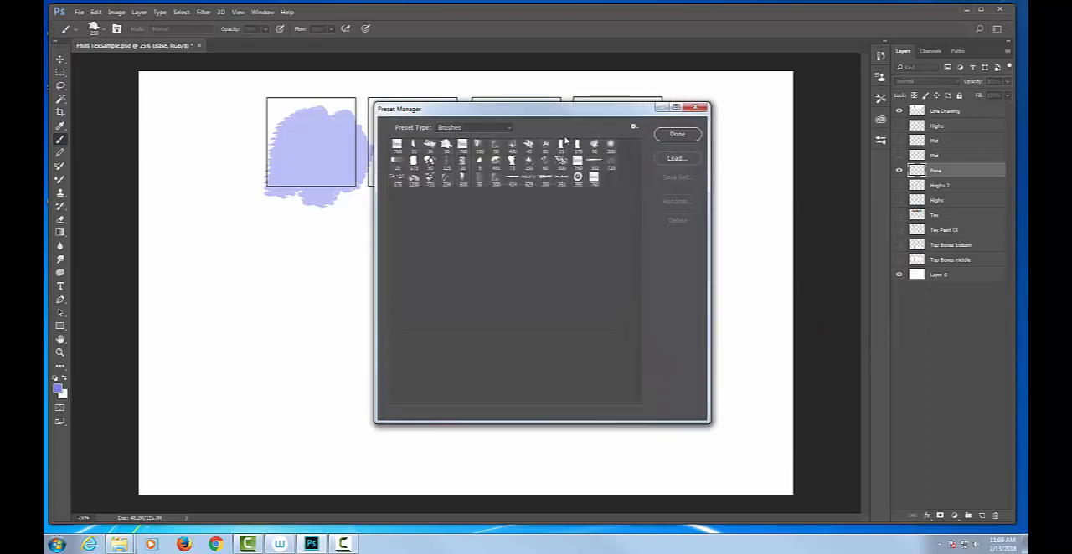
{"action": "left_click", "coordinate": [558, 146]}
{"action": "left_click_drag", "start_coordinate": [559, 148], "coordinate": [484, 154]}
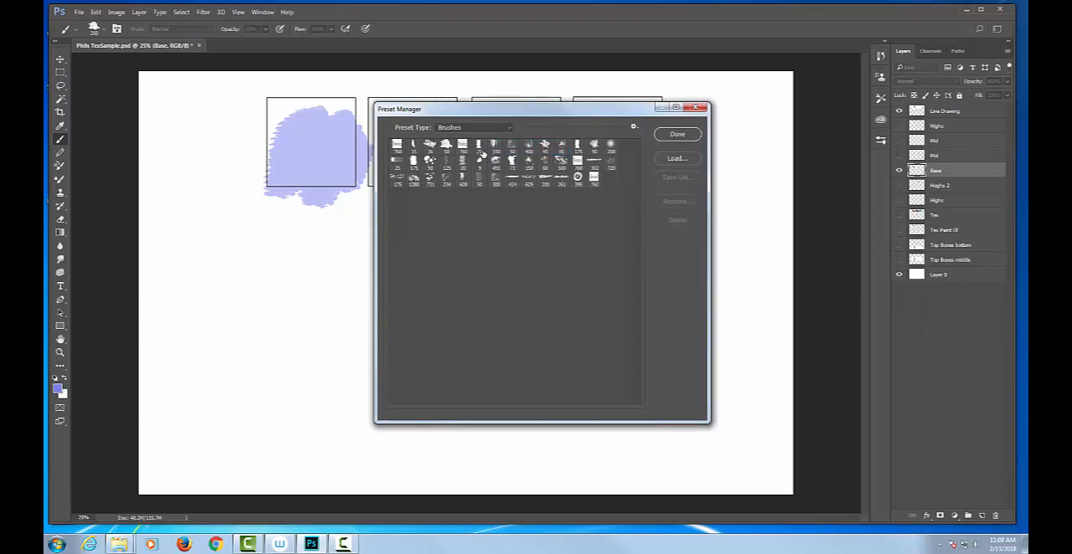
{"action": "left_click", "coordinate": [576, 147]}
{"action": "left_click_drag", "start_coordinate": [572, 147], "coordinate": [494, 149]}
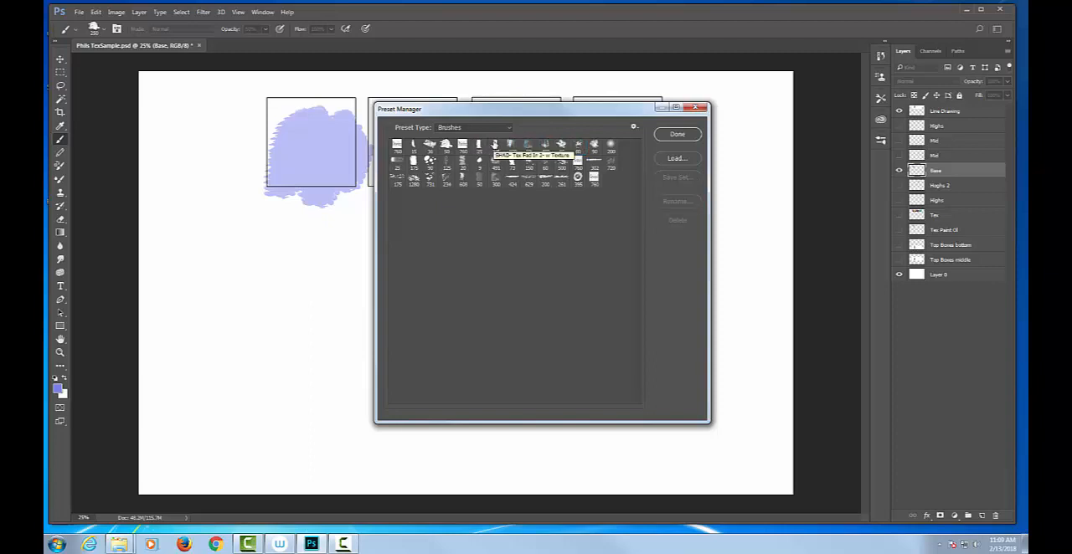
{"action": "left_click", "coordinate": [677, 135]}
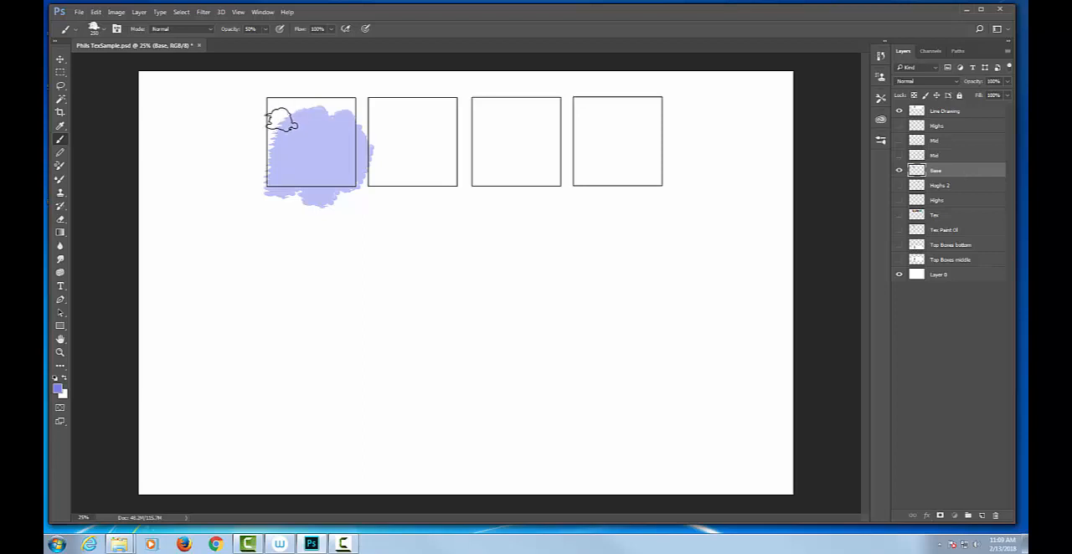
Paint over the first square on the Base layer with the light blue-violet until it is filled with solid color
{"action": "mouse_move", "coordinate": [277, 132]}
{"action": "left_mouse_down"}
{"action": "mouse_move", "coordinate": [304, 104]}
{"action": "mouse_move", "coordinate": [292, 102]}
{"action": "mouse_move", "coordinate": [345, 102]}
{"action": "mouse_move", "coordinate": [275, 101]}
{"action": "mouse_move", "coordinate": [258, 159]}
{"action": "left_mouse_up"}
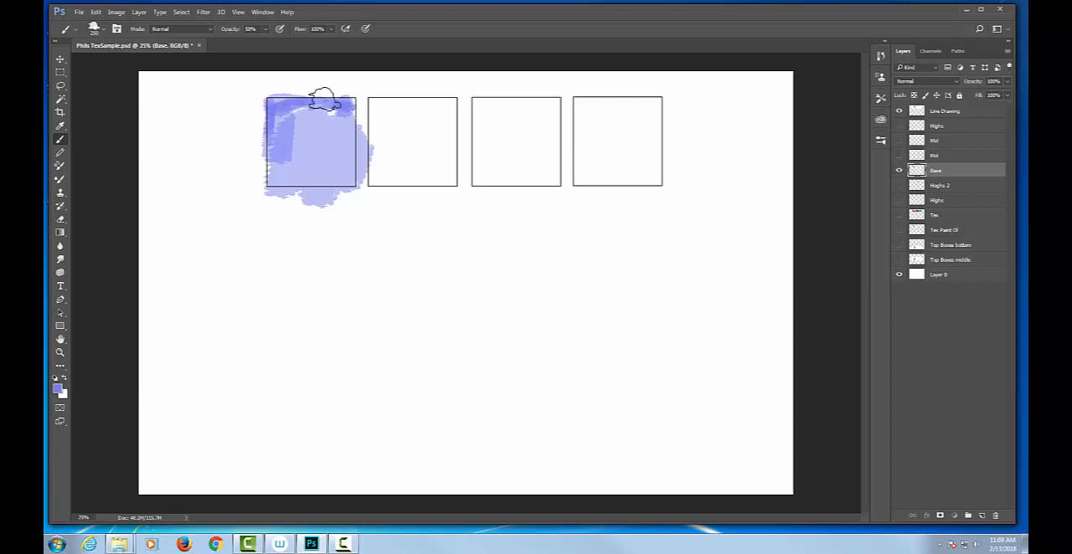
{"action": "mouse_move", "coordinate": [321, 100]}
{"action": "left_mouse_down"}
{"action": "mouse_move", "coordinate": [344, 117]}
{"action": "mouse_move", "coordinate": [344, 161]}
{"action": "mouse_move", "coordinate": [338, 109]}
{"action": "mouse_move", "coordinate": [310, 110]}
{"action": "left_mouse_up"}
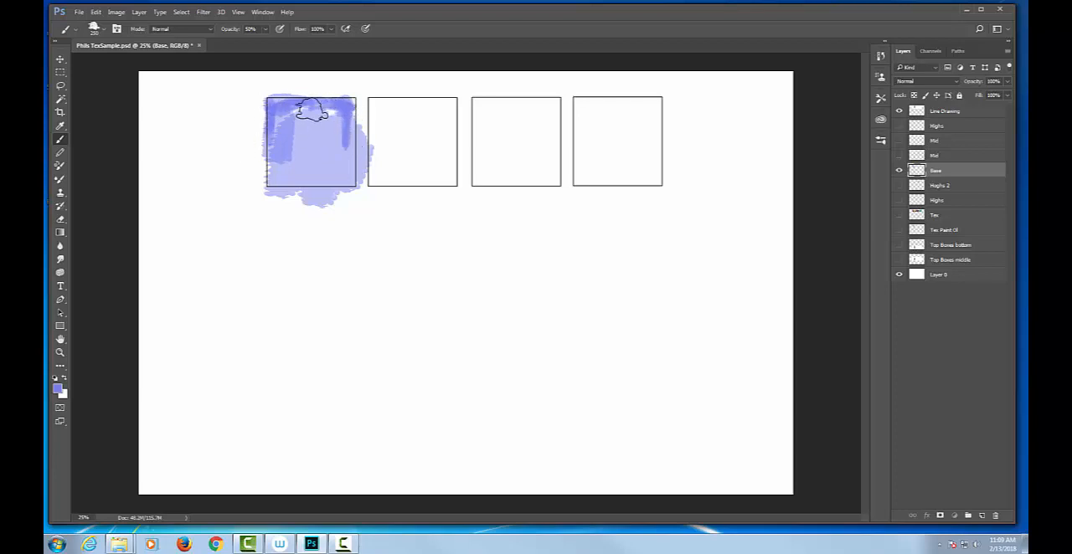
{"action": "left_click_drag", "start_coordinate": [344, 127], "coordinate": [340, 152]}
{"action": "left_click", "coordinate": [310, 142]}
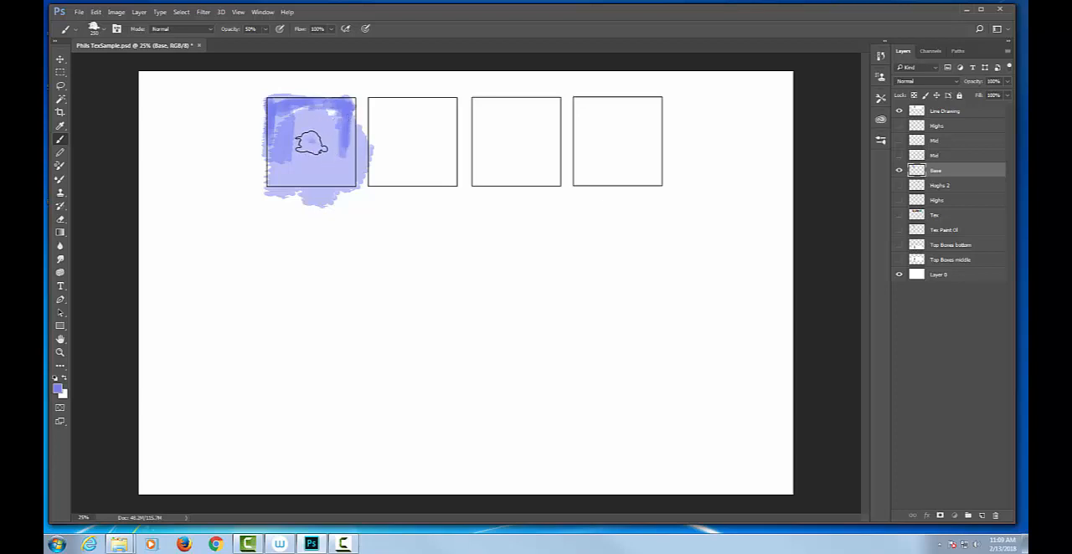
{"action": "mouse_move", "coordinate": [279, 175]}
{"action": "left_mouse_down"}
{"action": "mouse_move", "coordinate": [285, 182]}
{"action": "mouse_move", "coordinate": [274, 172]}
{"action": "mouse_move", "coordinate": [295, 153]}
{"action": "left_mouse_up"}
{"action": "mouse_move", "coordinate": [320, 119]}
{"action": "left_mouse_down"}
{"action": "mouse_move", "coordinate": [313, 139]}
{"action": "mouse_move", "coordinate": [311, 108]}
{"action": "mouse_move", "coordinate": [294, 117]}
{"action": "mouse_move", "coordinate": [276, 151]}
{"action": "mouse_move", "coordinate": [271, 137]}
{"action": "mouse_move", "coordinate": [306, 110]}
{"action": "mouse_move", "coordinate": [328, 120]}
{"action": "mouse_move", "coordinate": [347, 175]}
{"action": "mouse_move", "coordinate": [309, 160]}
{"action": "mouse_move", "coordinate": [299, 129]}
{"action": "mouse_move", "coordinate": [263, 168]}
{"action": "mouse_move", "coordinate": [282, 192]}
{"action": "mouse_move", "coordinate": [344, 108]}
{"action": "mouse_move", "coordinate": [350, 163]}
{"action": "mouse_move", "coordinate": [332, 103]}
{"action": "mouse_move", "coordinate": [317, 116]}
{"action": "mouse_move", "coordinate": [288, 105]}
{"action": "mouse_move", "coordinate": [277, 143]}
{"action": "mouse_move", "coordinate": [297, 130]}
{"action": "mouse_move", "coordinate": [338, 143]}
{"action": "mouse_move", "coordinate": [332, 179]}
{"action": "mouse_move", "coordinate": [290, 173]}
{"action": "mouse_move", "coordinate": [274, 113]}
{"action": "mouse_move", "coordinate": [260, 179]}
{"action": "left_mouse_up"}
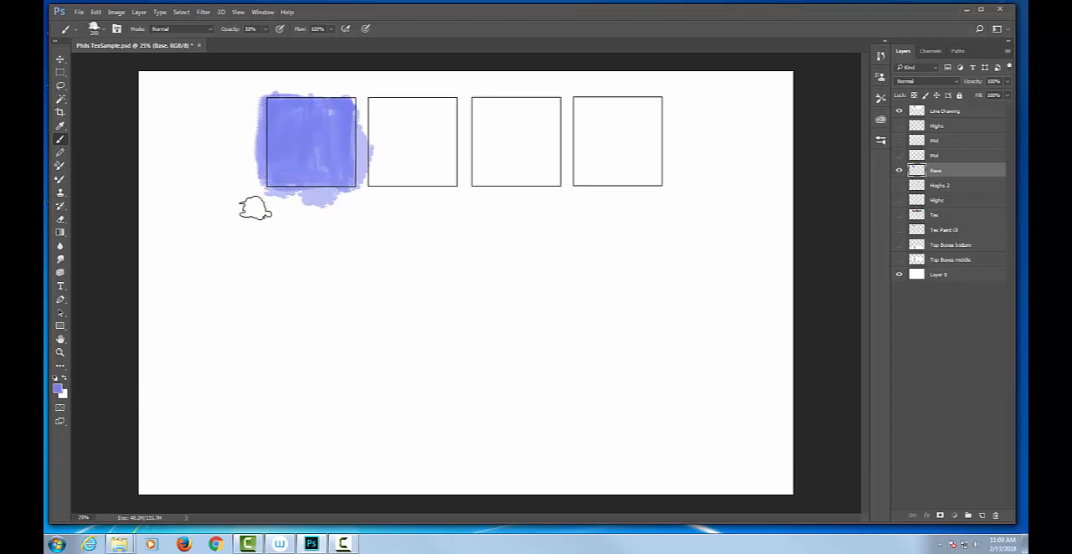
{"action": "mouse_move", "coordinate": [347, 120]}
{"action": "left_mouse_down"}
{"action": "mouse_move", "coordinate": [348, 174]}
{"action": "mouse_move", "coordinate": [345, 98]}
{"action": "mouse_move", "coordinate": [293, 103]}
{"action": "mouse_move", "coordinate": [287, 130]}
{"action": "mouse_move", "coordinate": [290, 106]}
{"action": "mouse_move", "coordinate": [286, 122]}
{"action": "mouse_move", "coordinate": [321, 173]}
{"action": "mouse_move", "coordinate": [276, 157]}
{"action": "mouse_move", "coordinate": [272, 186]}
{"action": "mouse_move", "coordinate": [279, 105]}
{"action": "mouse_move", "coordinate": [331, 102]}
{"action": "mouse_move", "coordinate": [336, 129]}
{"action": "mouse_move", "coordinate": [309, 189]}
{"action": "left_mouse_up"}
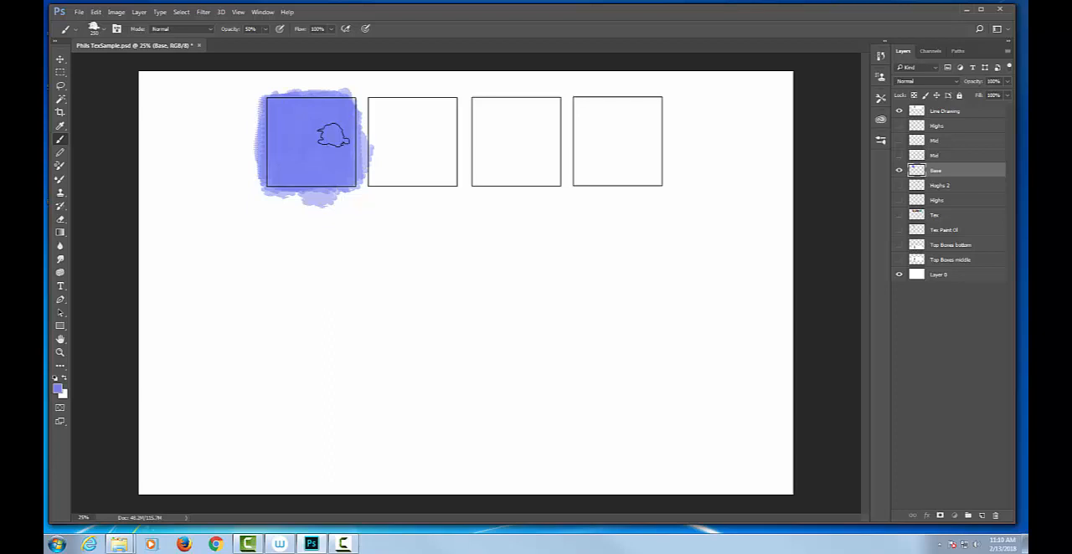
Activate and show the lower Mid layer and choose the 50 px AWESOME brush preset
{"action": "left_click", "coordinate": [967, 152]}
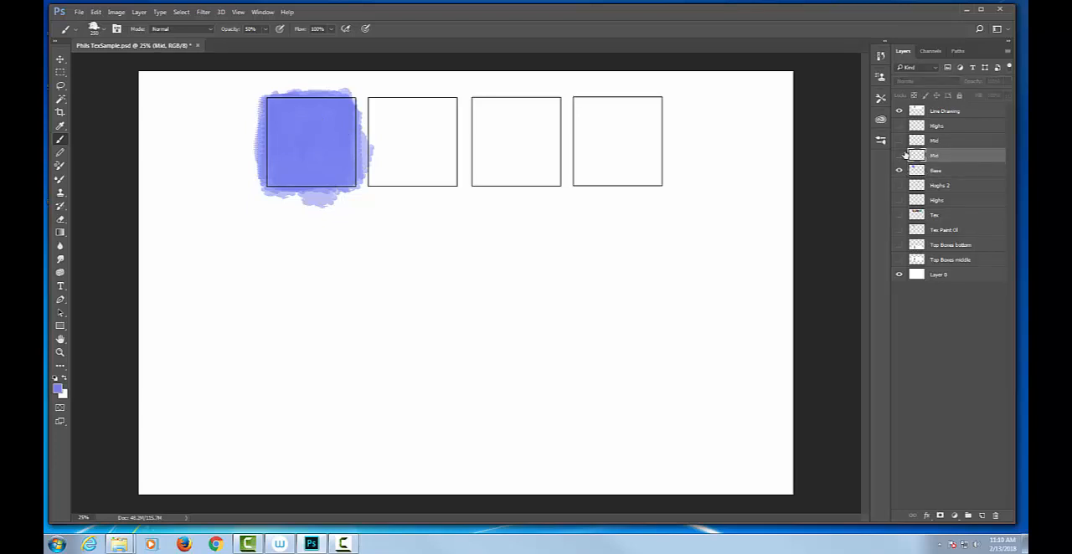
{"action": "left_click", "coordinate": [899, 156]}
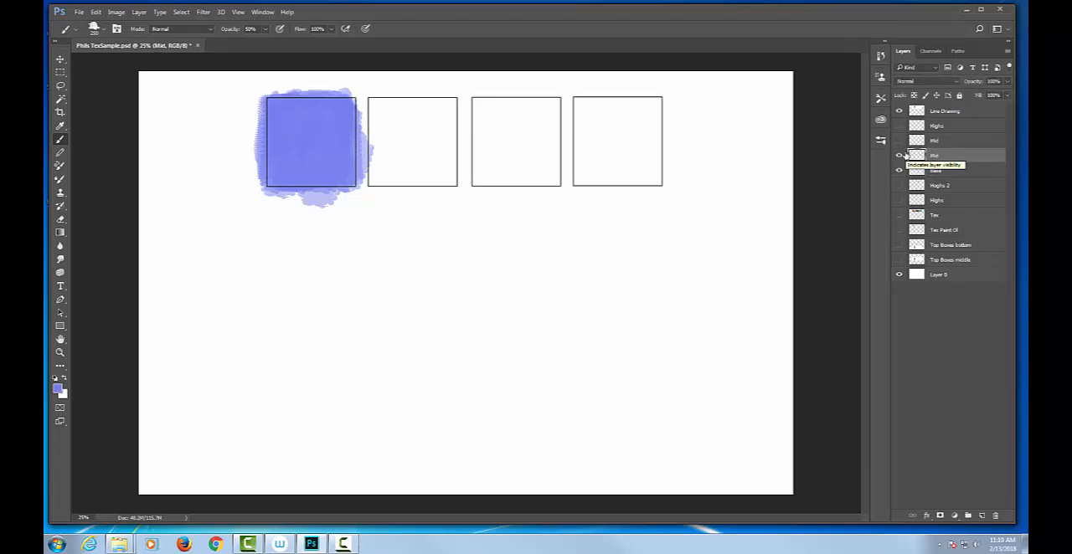
{"action": "right_click", "coordinate": [335, 107]}
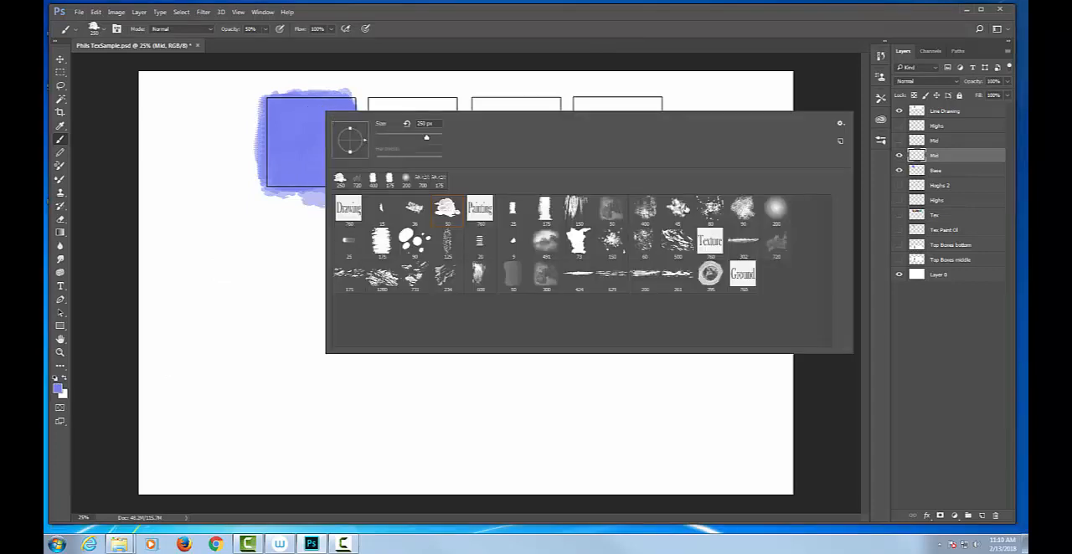
{"action": "left_click", "coordinate": [617, 213]}
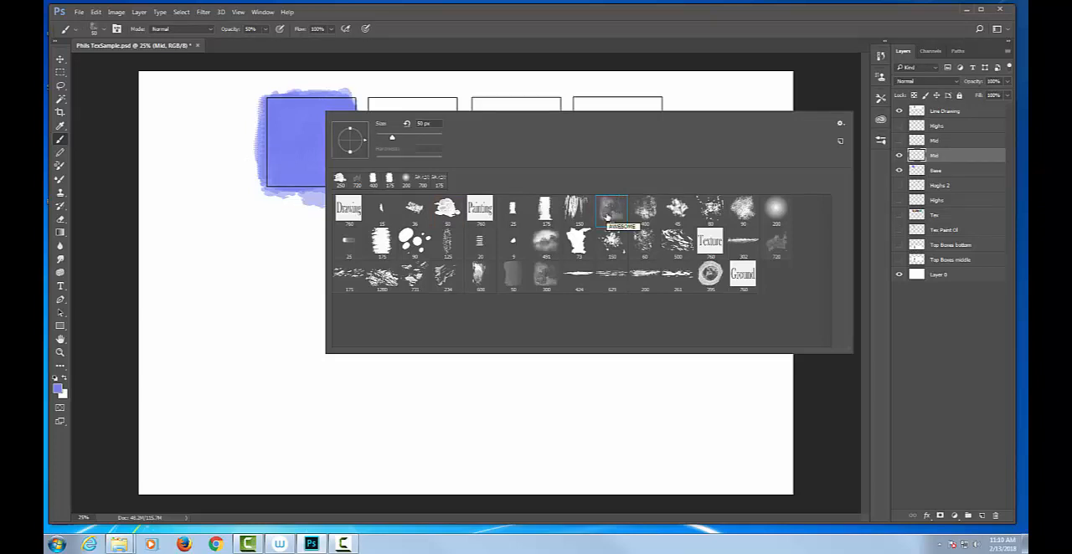
Try the Small Thumbnail and Small List displays of the brush presets and return to Large Thumbnail
{"action": "left_click", "coordinate": [841, 124]}
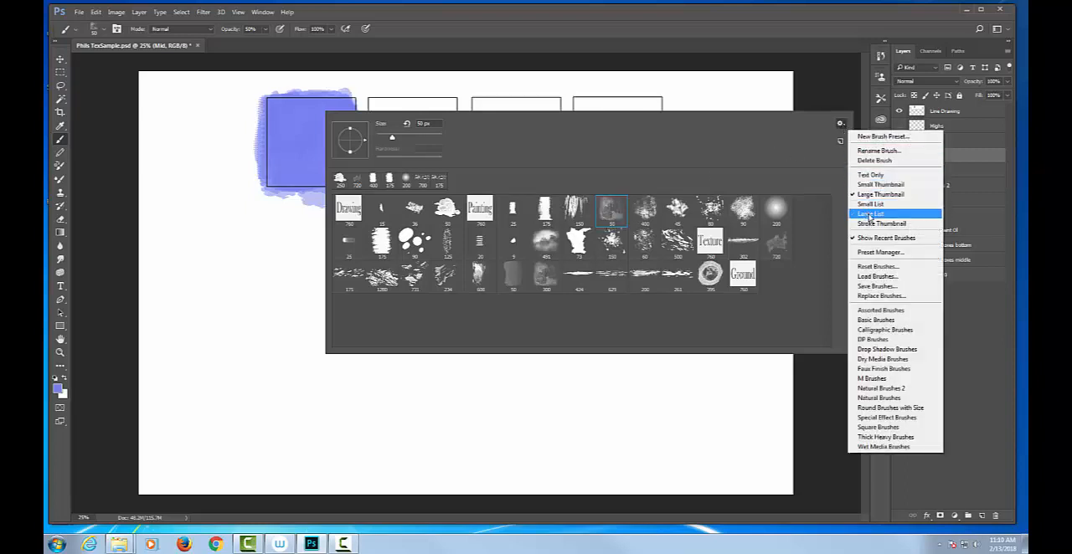
{"action": "left_click", "coordinate": [872, 184]}
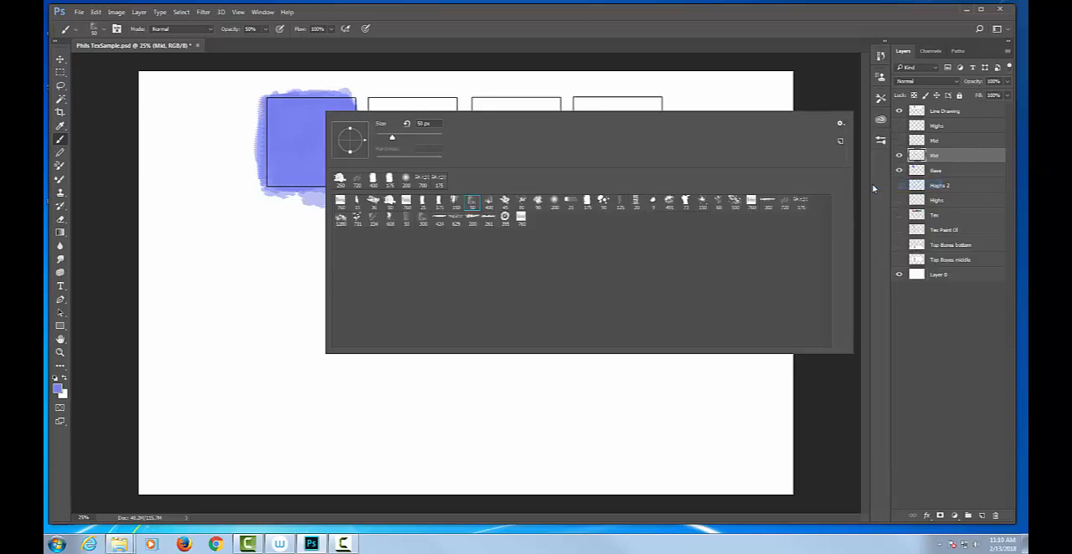
{"action": "left_click", "coordinate": [841, 123]}
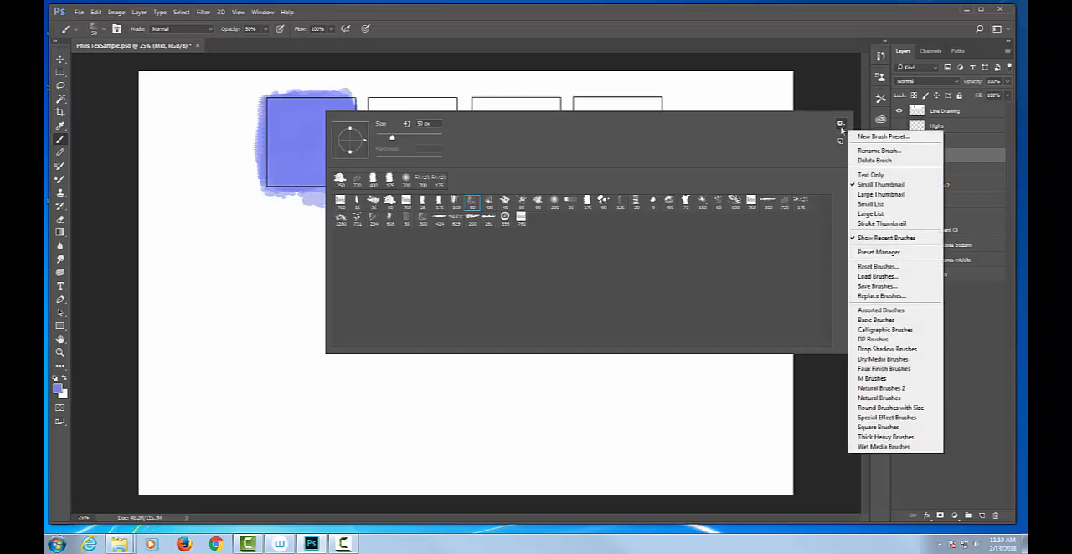
{"action": "left_click", "coordinate": [869, 204]}
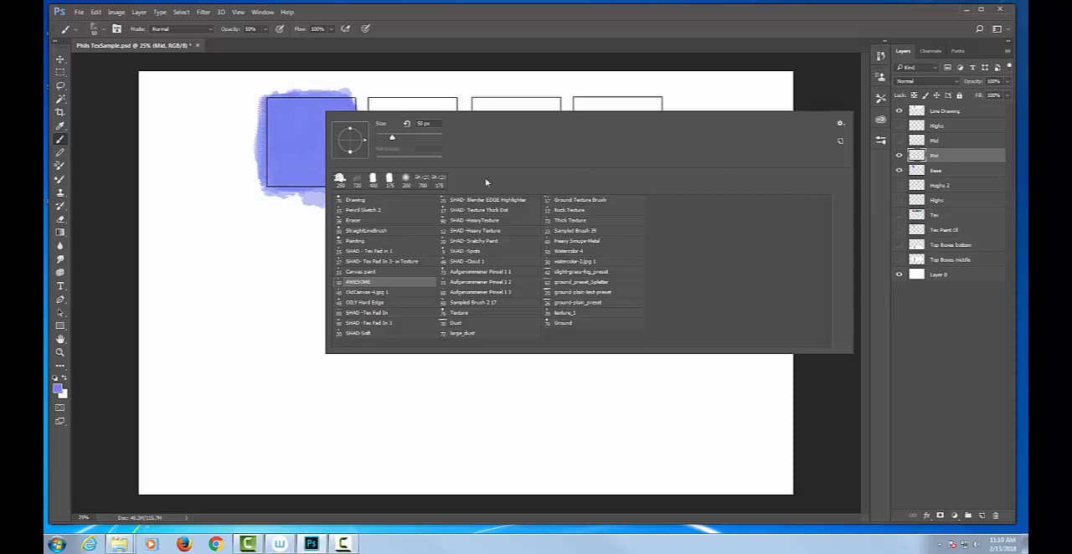
{"action": "left_click", "coordinate": [840, 126]}
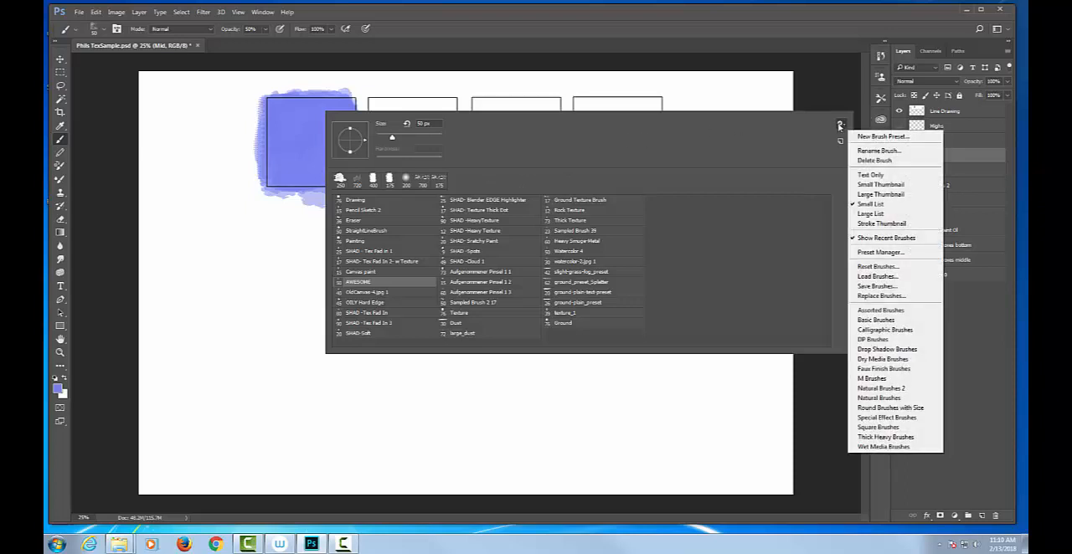
{"action": "left_click", "coordinate": [878, 194]}
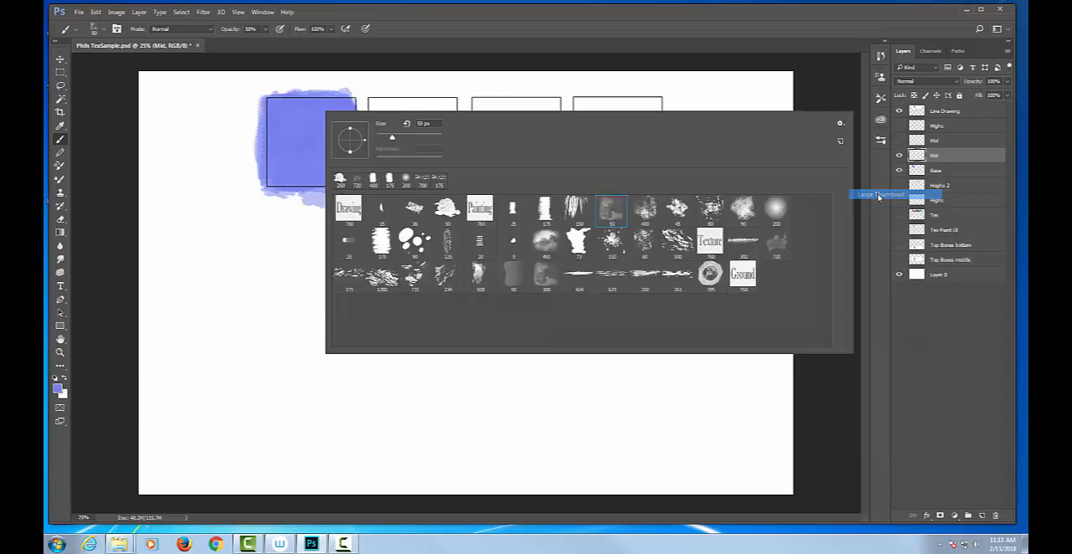
Display the brush presets as stroke thumbnails and close the brush picker
{"action": "left_click", "coordinate": [841, 124]}
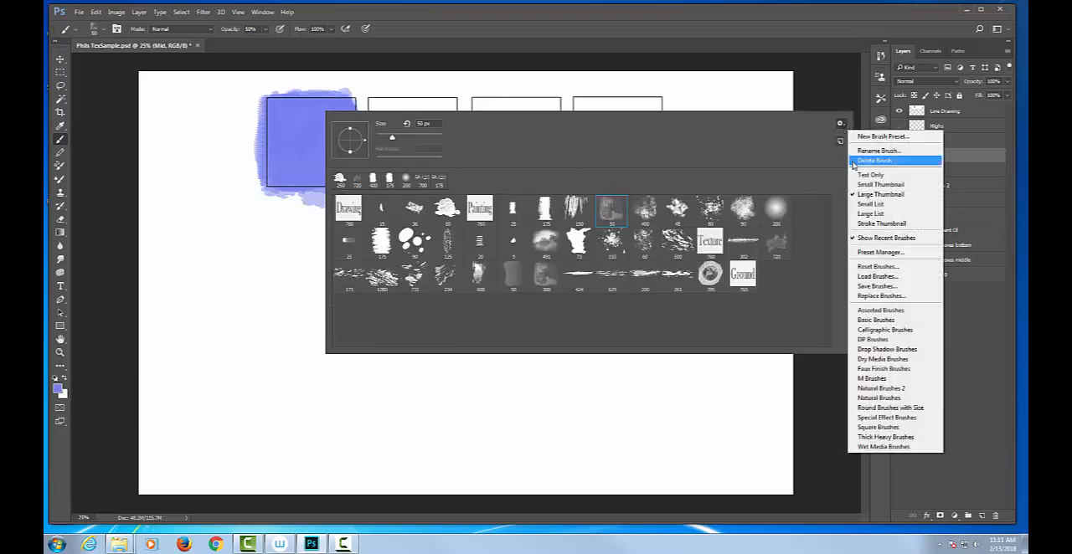
{"action": "left_click", "coordinate": [885, 224]}
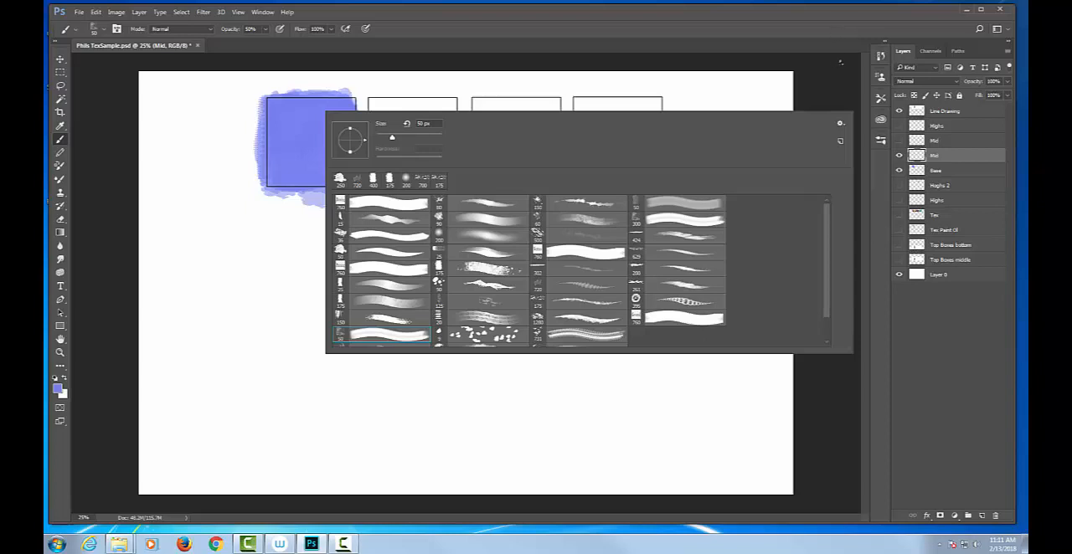
{"action": "left_click", "coordinate": [836, 73]}
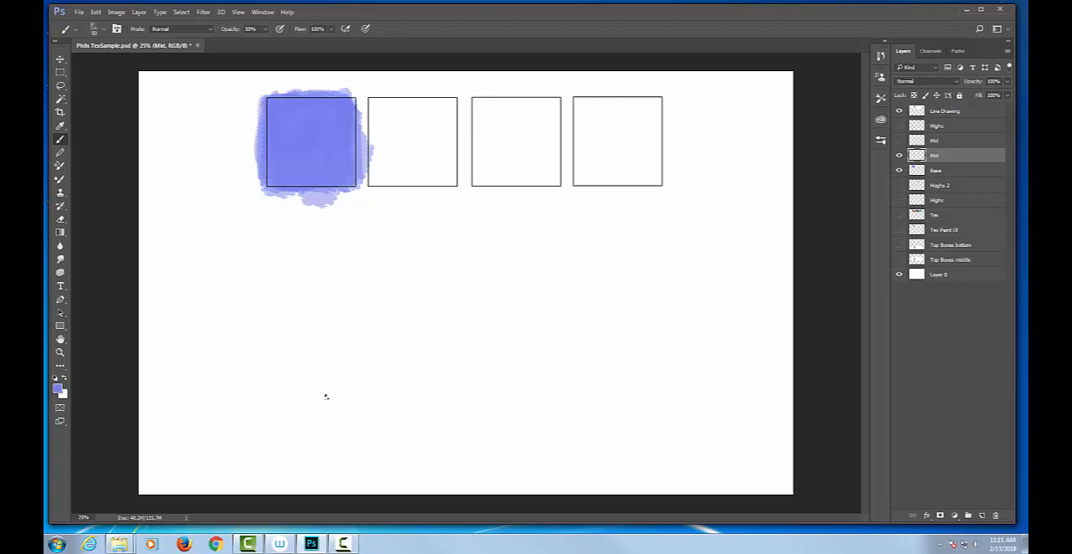
Darken the Base layer's painted square with a Brightness/Contrast adjustment, setting brightness to -118
{"action": "left_click", "coordinate": [943, 170]}
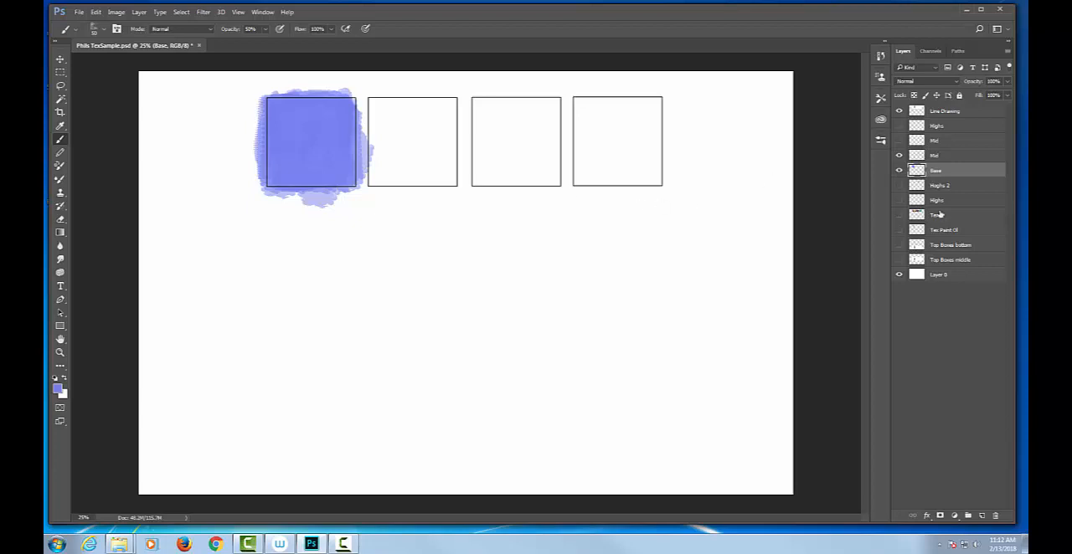
{"action": "left_click", "coordinate": [898, 170]}
{"action": "left_click", "coordinate": [899, 171]}
{"action": "left_click", "coordinate": [117, 12]}
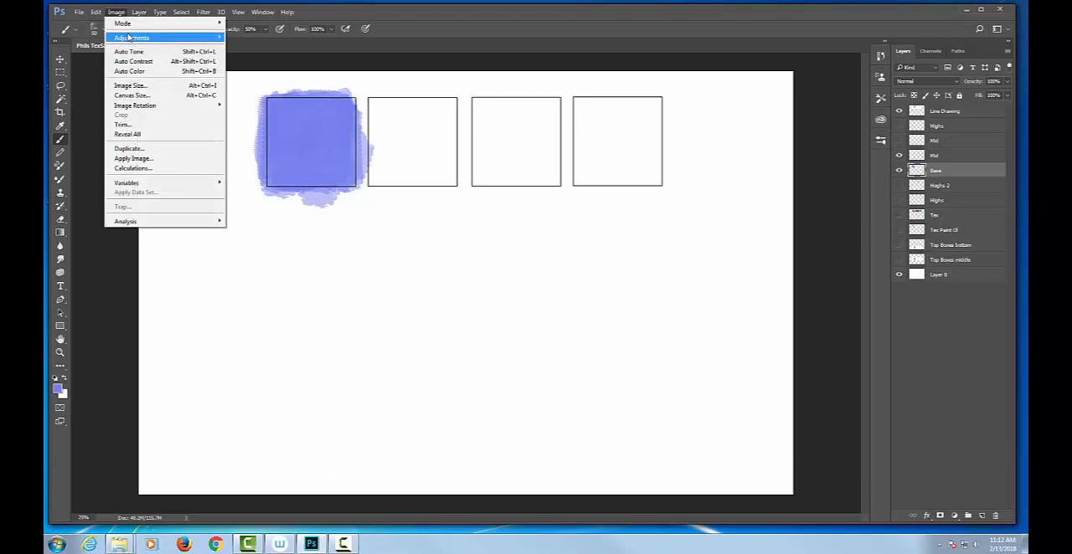
{"action": "mouse_move", "coordinate": [130, 38]}
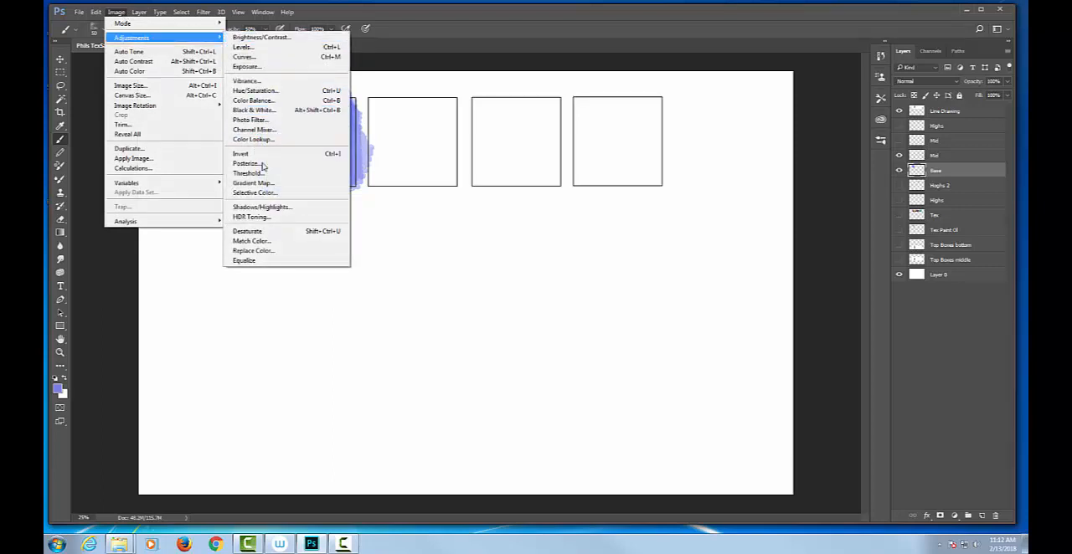
{"action": "left_click", "coordinate": [259, 39]}
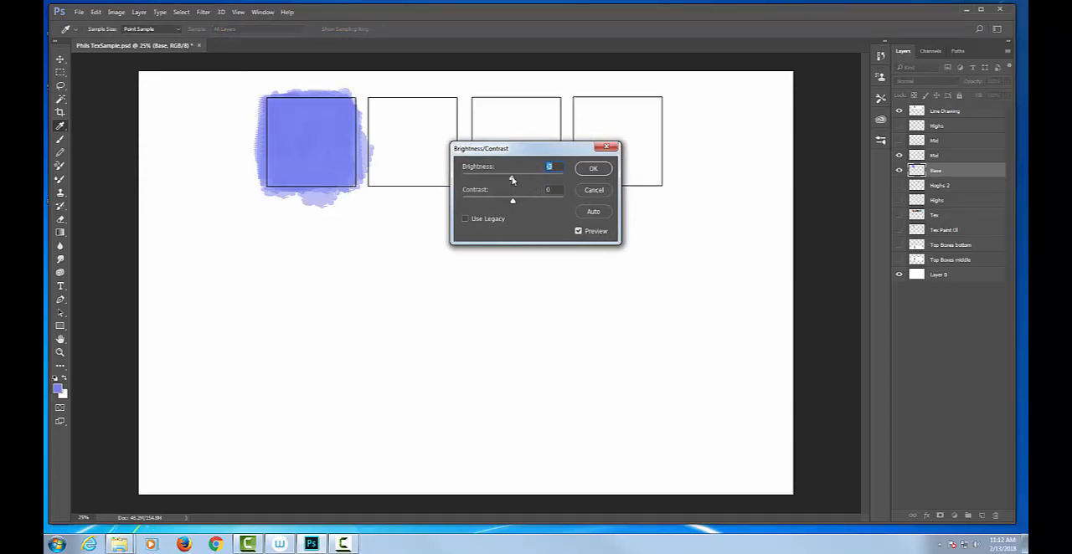
{"action": "left_click_drag", "start_coordinate": [513, 180], "coordinate": [471, 175]}
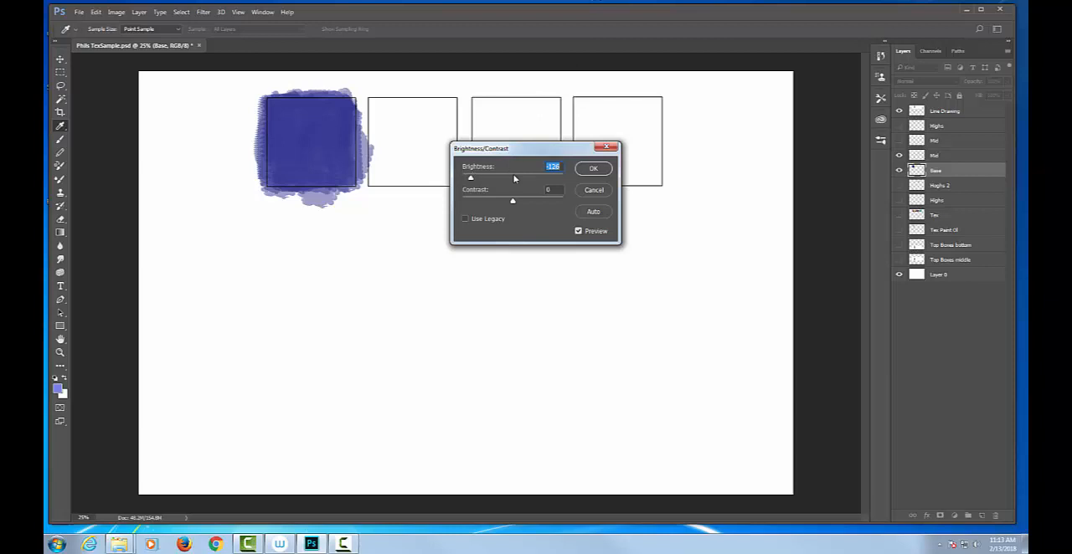
{"action": "left_click", "coordinate": [514, 179]}
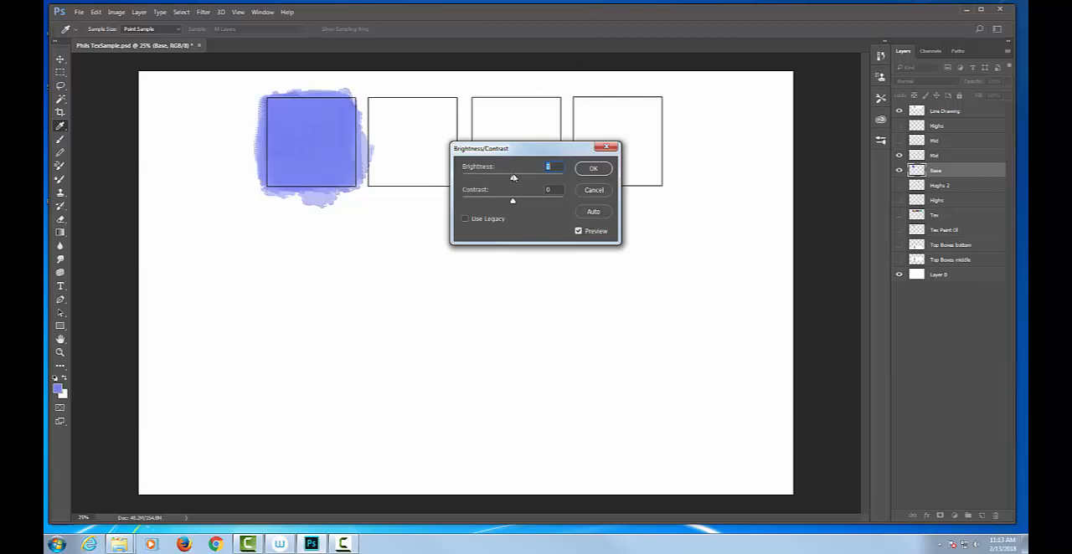
{"action": "left_click_drag", "start_coordinate": [514, 178], "coordinate": [478, 177]}
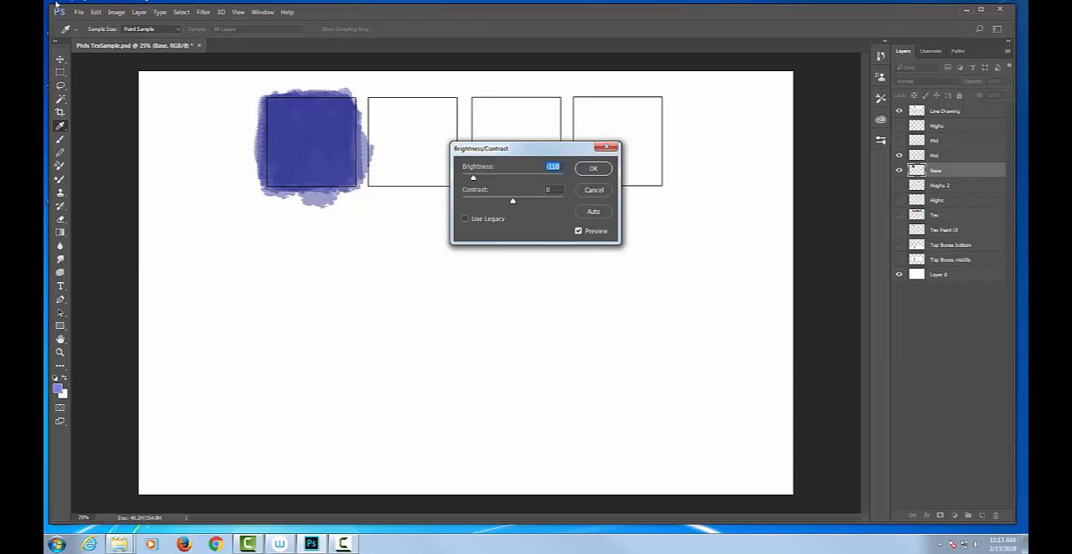
{"action": "left_click", "coordinate": [122, 11]}
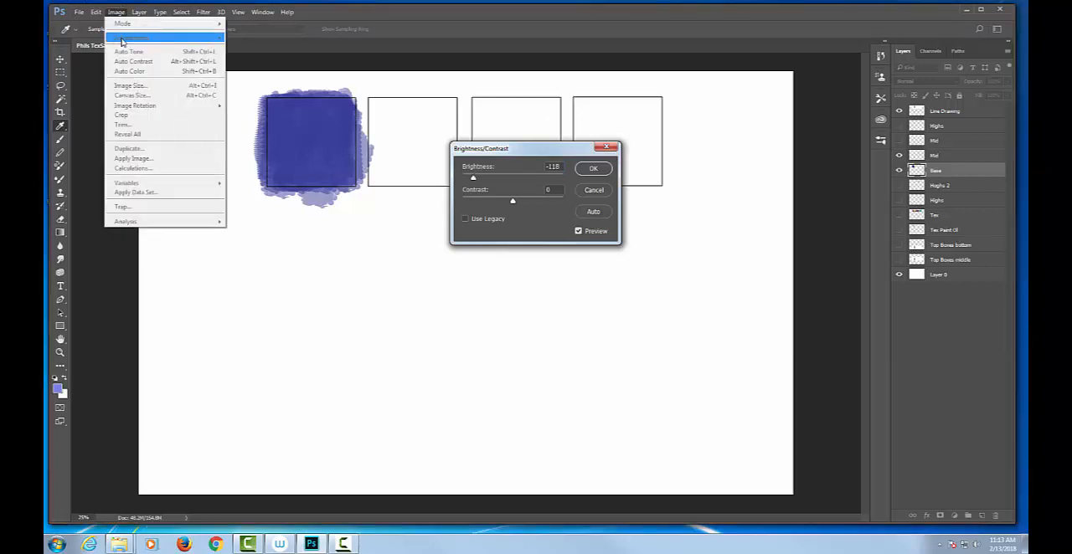
{"action": "left_click", "coordinate": [610, 172]}
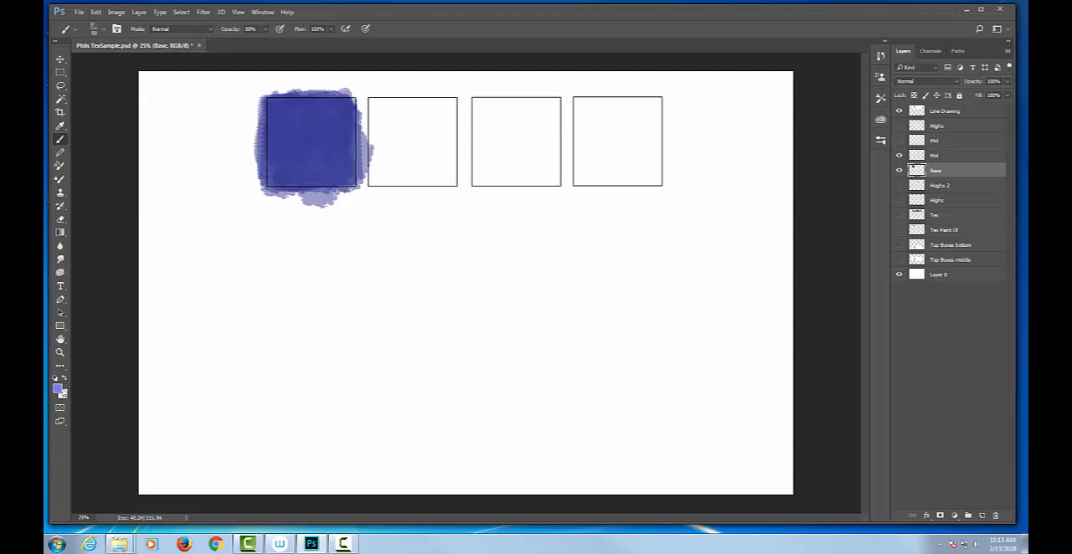
Set the foreground color to a strong, saturated reddish orange
{"action": "left_click", "coordinate": [59, 390]}
{"action": "left_click", "coordinate": [546, 160]}
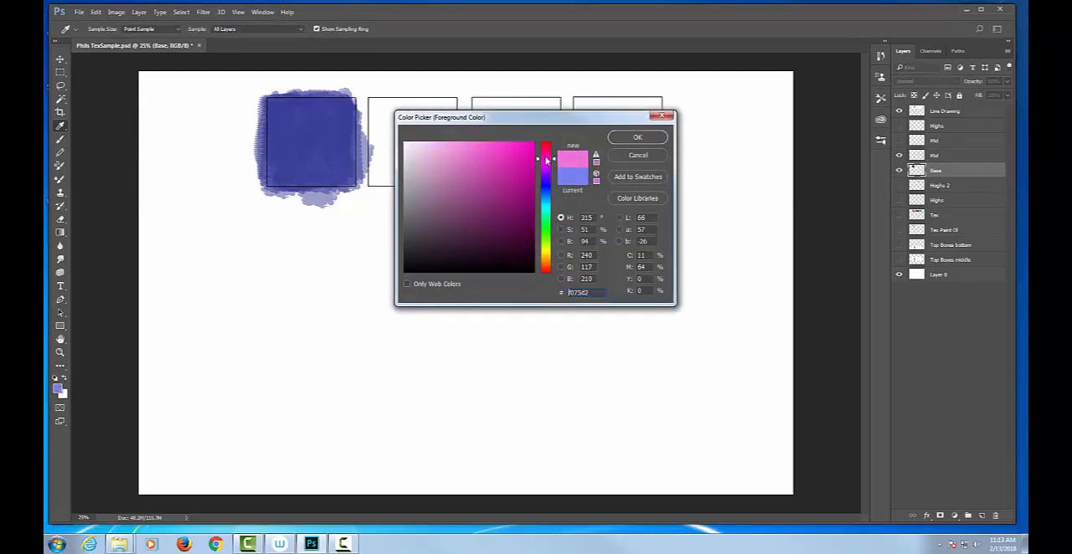
{"action": "left_click_drag", "start_coordinate": [546, 160], "coordinate": [534, 155]}
{"action": "left_click_drag", "start_coordinate": [521, 199], "coordinate": [456, 157]}
{"action": "left_click", "coordinate": [545, 158]}
{"action": "left_click_drag", "start_coordinate": [545, 268], "coordinate": [546, 263]}
{"action": "left_click", "coordinate": [638, 137]}
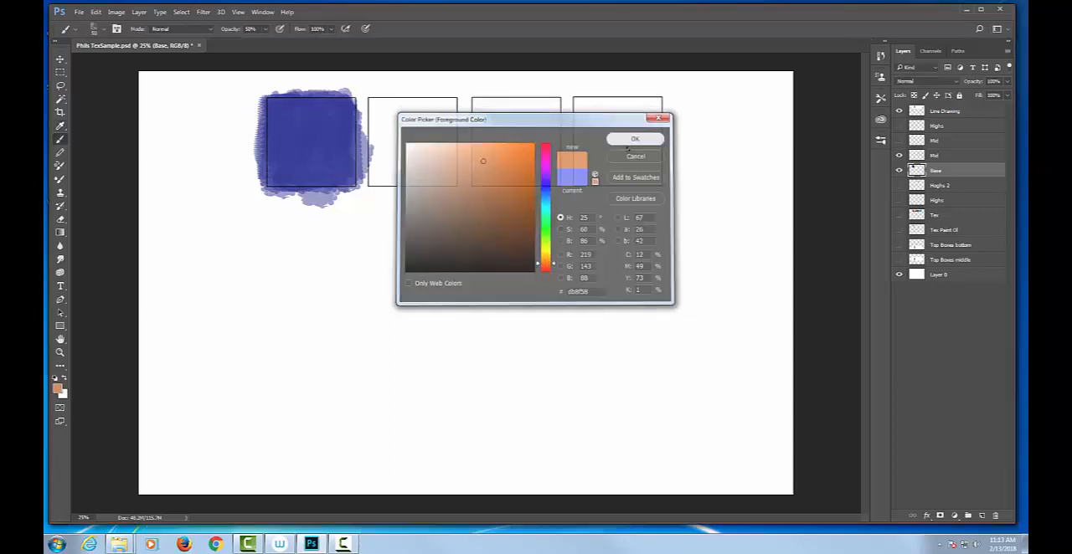
{"action": "key", "text": "b"}
{"action": "left_click", "coordinate": [57, 389]}
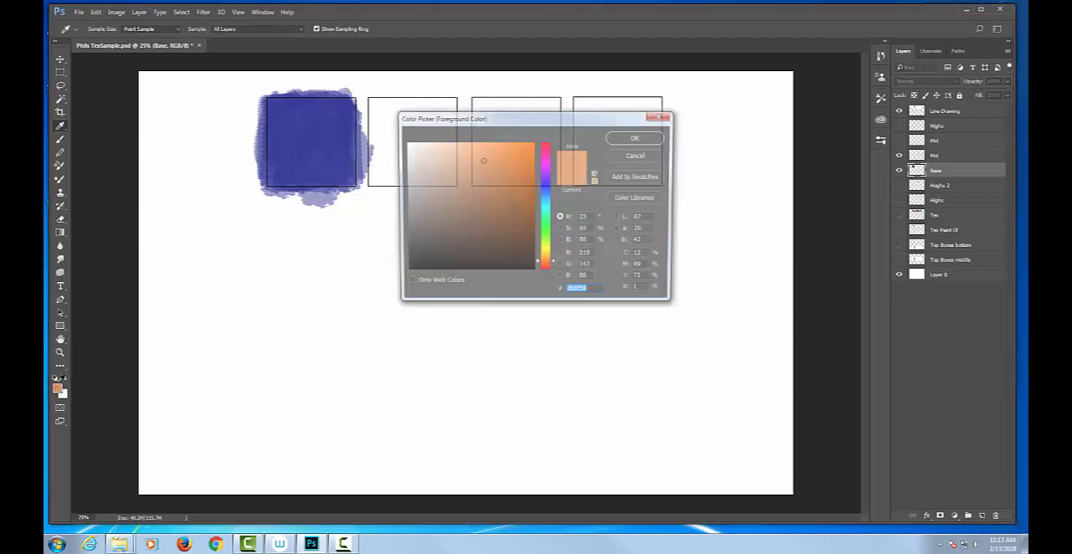
{"action": "left_click", "coordinate": [546, 268]}
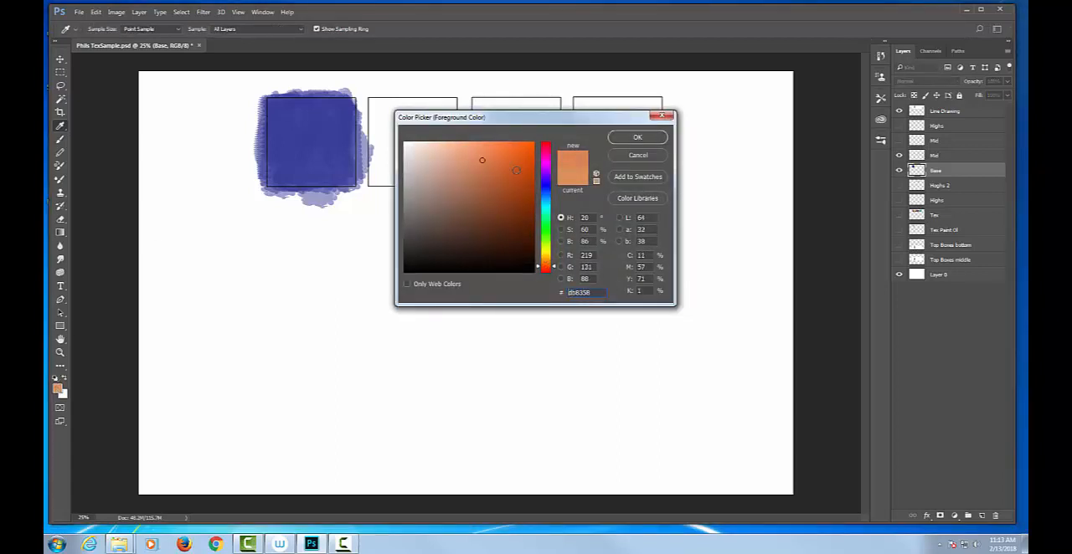
{"action": "left_click", "coordinate": [519, 163]}
{"action": "left_click", "coordinate": [638, 138]}
Paint over the third square with orange brush strokes on the Base layer, leaving no selection active
{"action": "mouse_move", "coordinate": [500, 134]}
{"action": "left_mouse_down"}
{"action": "mouse_move", "coordinate": [505, 153]}
{"action": "mouse_move", "coordinate": [491, 158]}
{"action": "mouse_move", "coordinate": [483, 142]}
{"action": "left_mouse_up"}
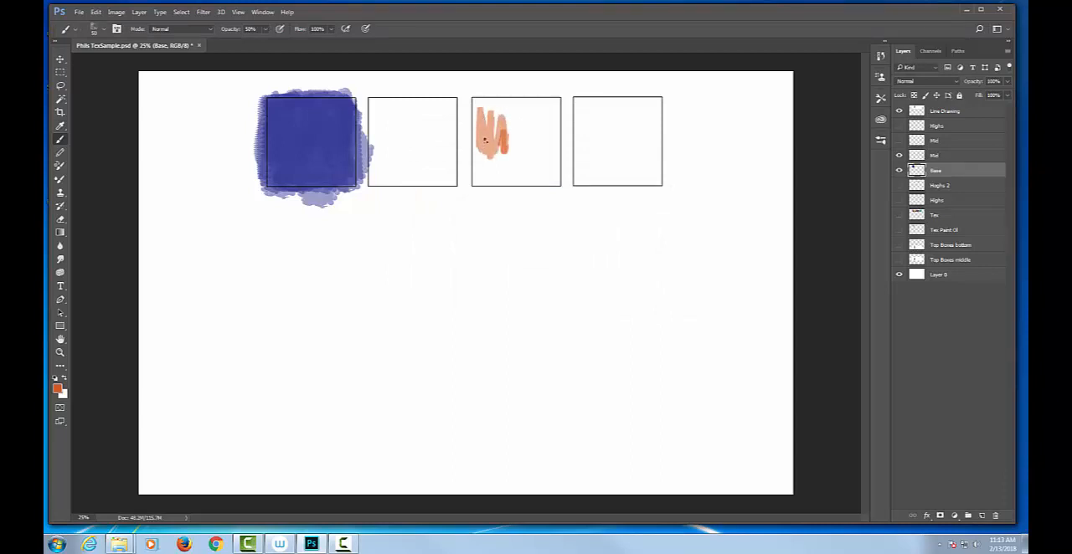
{"action": "key", "text": "m"}
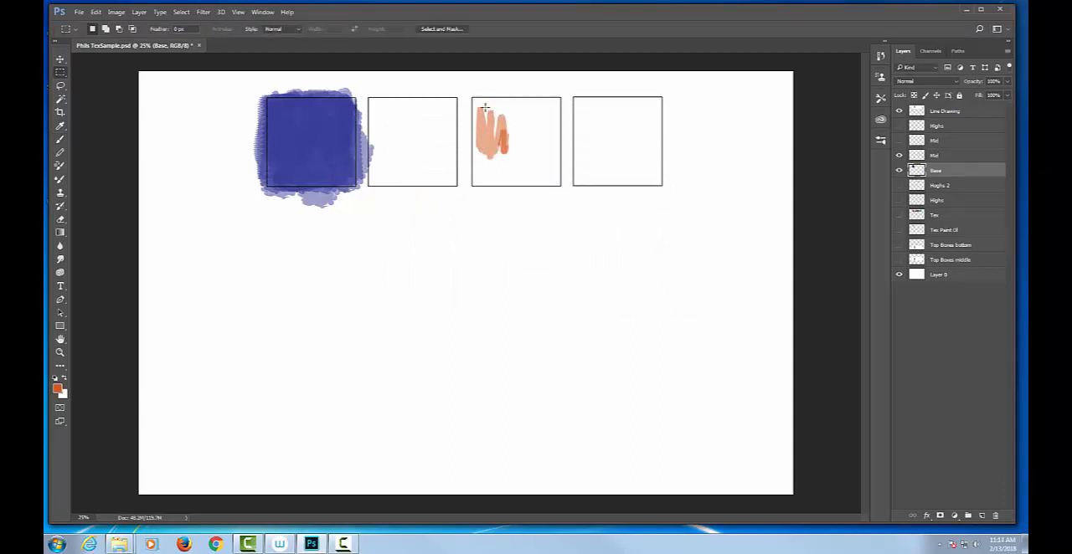
{"action": "mouse_move", "coordinate": [483, 103]}
{"action": "left_mouse_down"}
{"action": "mouse_move", "coordinate": [482, 154]}
{"action": "mouse_move", "coordinate": [479, 111]}
{"action": "mouse_move", "coordinate": [489, 144]}
{"action": "mouse_move", "coordinate": [488, 109]}
{"action": "mouse_move", "coordinate": [526, 124]}
{"action": "mouse_move", "coordinate": [516, 159]}
{"action": "mouse_move", "coordinate": [518, 120]}
{"action": "mouse_move", "coordinate": [504, 154]}
{"action": "mouse_move", "coordinate": [497, 120]}
{"action": "mouse_move", "coordinate": [490, 156]}
{"action": "mouse_move", "coordinate": [483, 116]}
{"action": "mouse_move", "coordinate": [534, 102]}
{"action": "mouse_move", "coordinate": [545, 146]}
{"action": "mouse_move", "coordinate": [552, 113]}
{"action": "mouse_move", "coordinate": [530, 131]}
{"action": "mouse_move", "coordinate": [520, 165]}
{"action": "mouse_move", "coordinate": [504, 127]}
{"action": "mouse_move", "coordinate": [495, 129]}
{"action": "mouse_move", "coordinate": [474, 174]}
{"action": "mouse_move", "coordinate": [520, 176]}
{"action": "mouse_move", "coordinate": [526, 142]}
{"action": "mouse_move", "coordinate": [540, 177]}
{"action": "mouse_move", "coordinate": [543, 164]}
{"action": "mouse_move", "coordinate": [527, 99]}
{"action": "mouse_move", "coordinate": [467, 103]}
{"action": "mouse_move", "coordinate": [476, 186]}
{"action": "mouse_move", "coordinate": [502, 101]}
{"action": "mouse_move", "coordinate": [515, 100]}
{"action": "mouse_move", "coordinate": [528, 132]}
{"action": "mouse_move", "coordinate": [551, 108]}
{"action": "mouse_move", "coordinate": [538, 153]}
{"action": "mouse_move", "coordinate": [521, 120]}
{"action": "mouse_move", "coordinate": [529, 103]}
{"action": "mouse_move", "coordinate": [518, 99]}
{"action": "mouse_move", "coordinate": [498, 126]}
{"action": "mouse_move", "coordinate": [489, 178]}
{"action": "mouse_move", "coordinate": [548, 168]}
{"action": "mouse_move", "coordinate": [542, 125]}
{"action": "left_mouse_up"}
{"action": "key", "text": "ctrl+d"}
{"action": "key", "text": "b"}
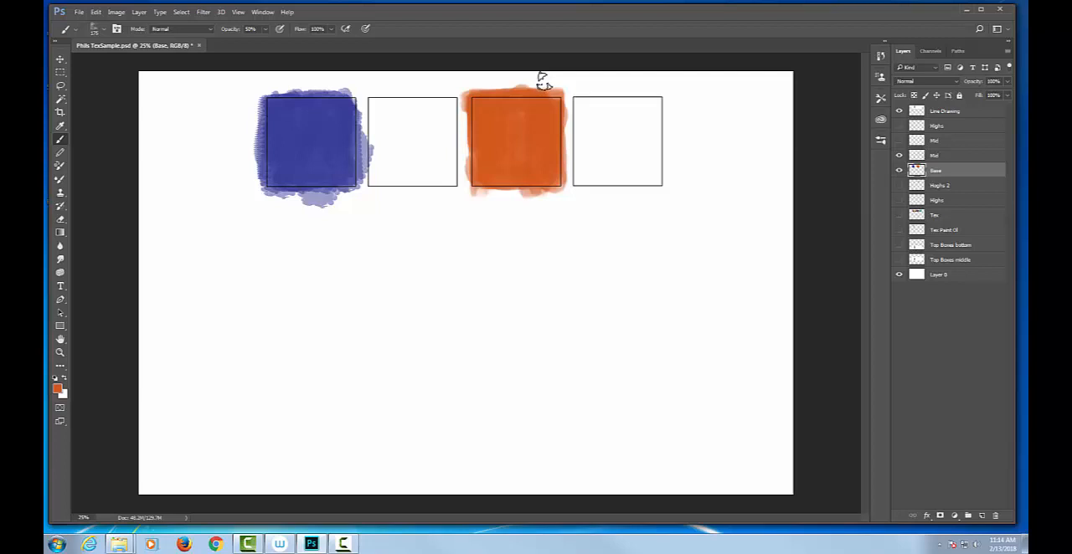
Try a Color Balance adjustment of +100 toward red on the whole Base layer, and cancel it
{"action": "left_click", "coordinate": [115, 13]}
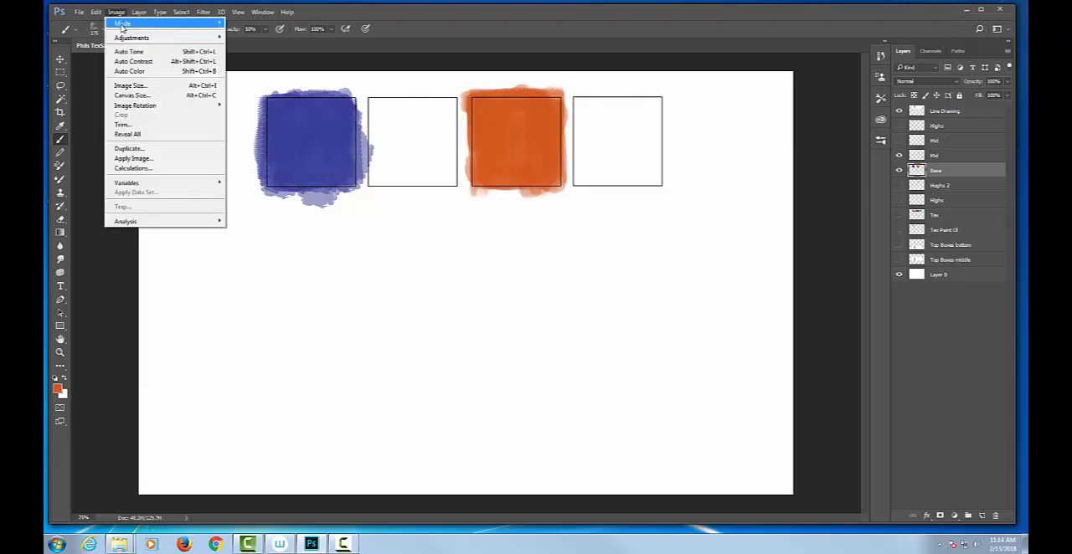
{"action": "mouse_move", "coordinate": [131, 39]}
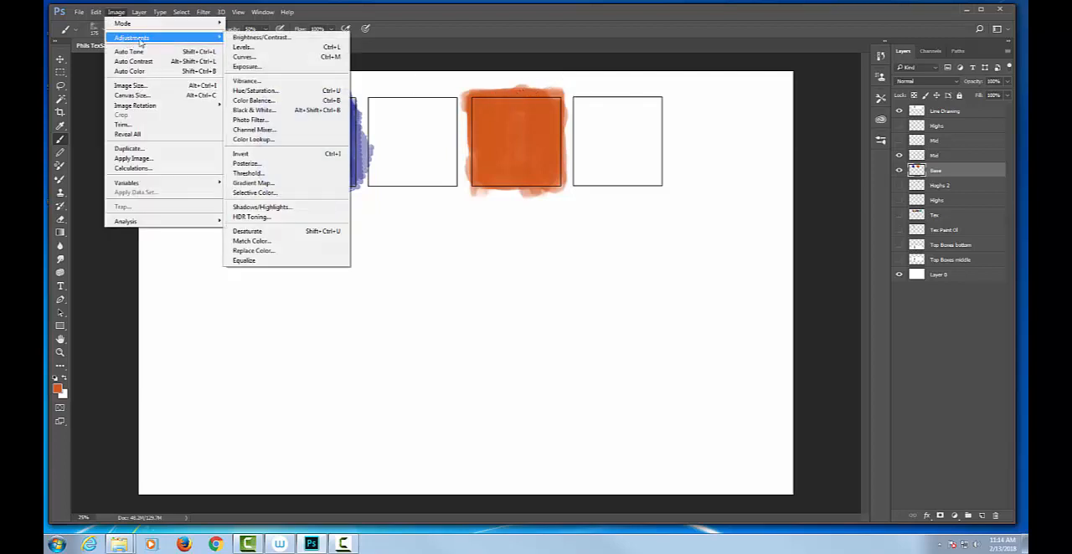
{"action": "left_click", "coordinate": [254, 101]}
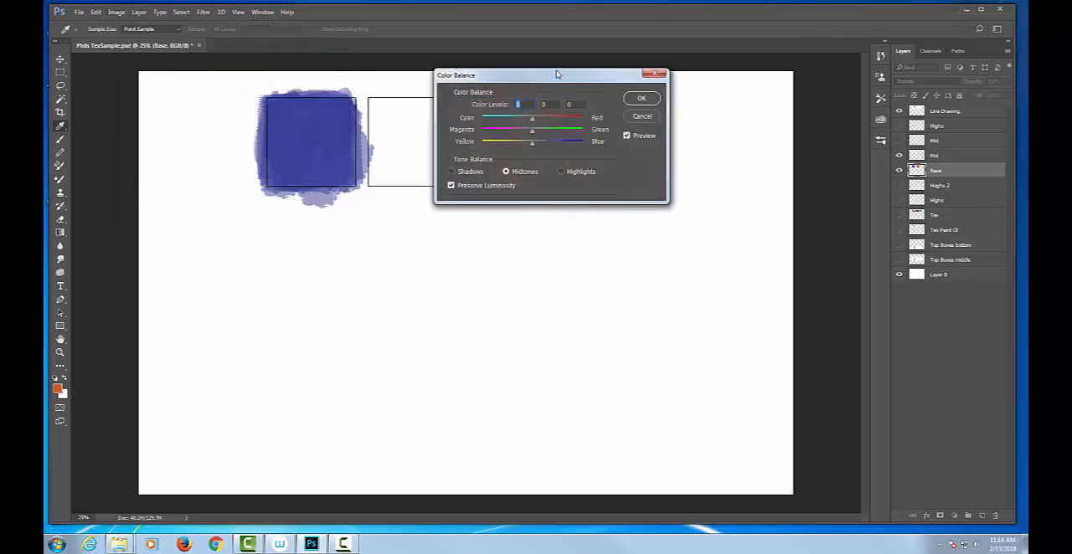
{"action": "left_click_drag", "start_coordinate": [563, 77], "coordinate": [536, 228]}
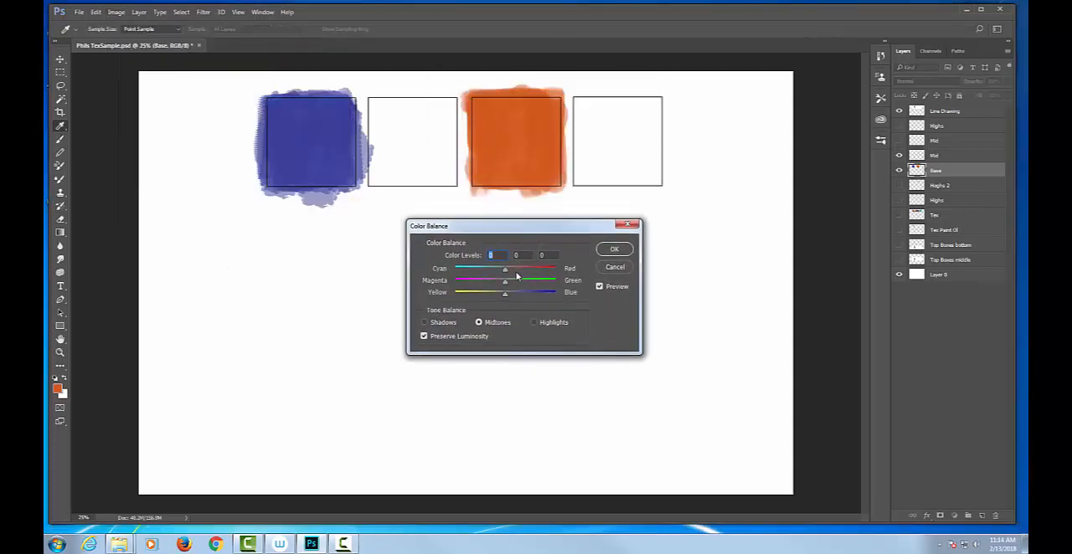
{"action": "left_click_drag", "start_coordinate": [504, 270], "coordinate": [567, 273]}
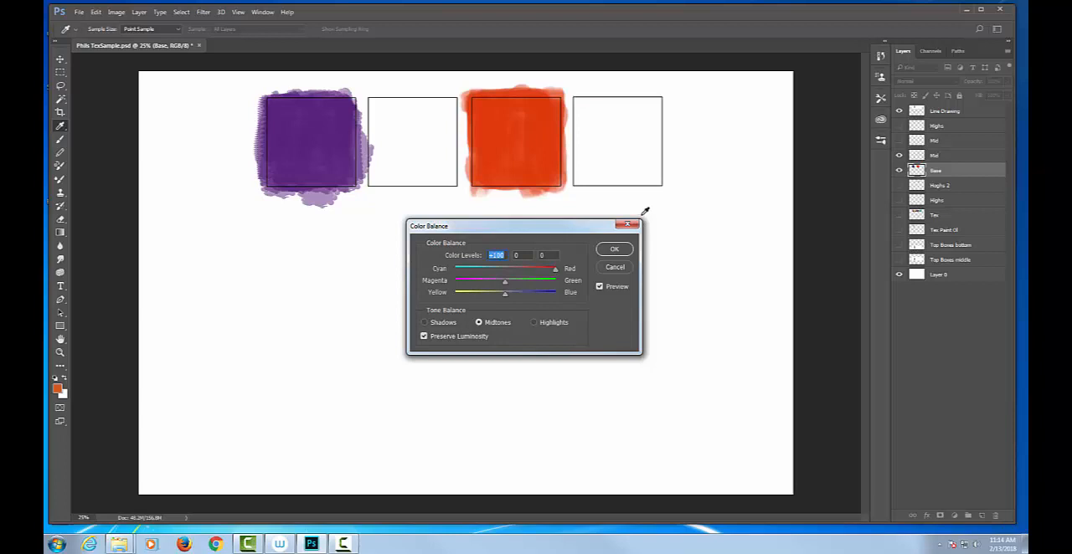
{"action": "left_click", "coordinate": [617, 268]}
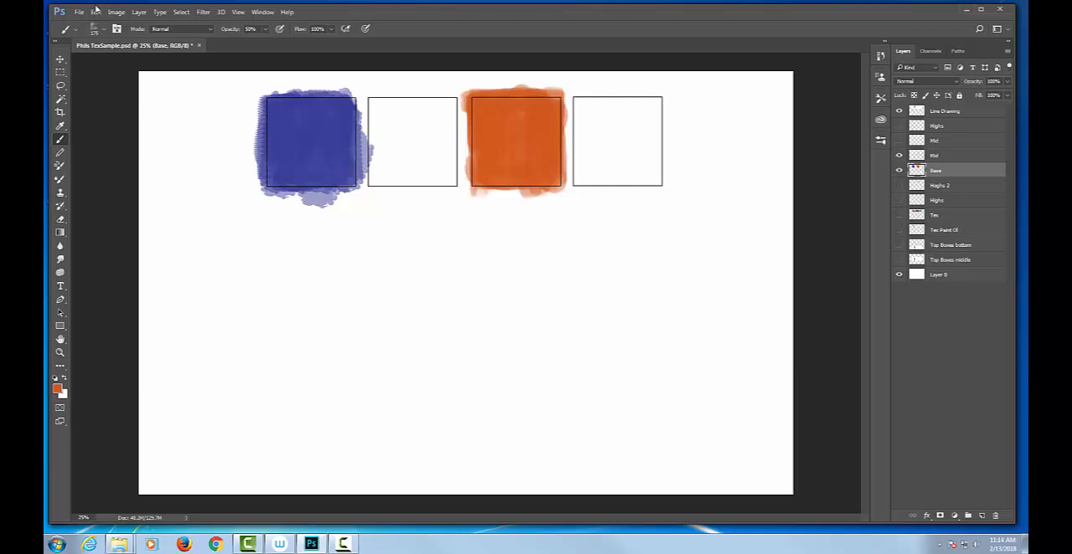
Try a rectangular marquee selection around the orange square, and deselect it
{"action": "left_click", "coordinate": [60, 72]}
{"action": "left_click_drag", "start_coordinate": [449, 75], "coordinate": [577, 213]}
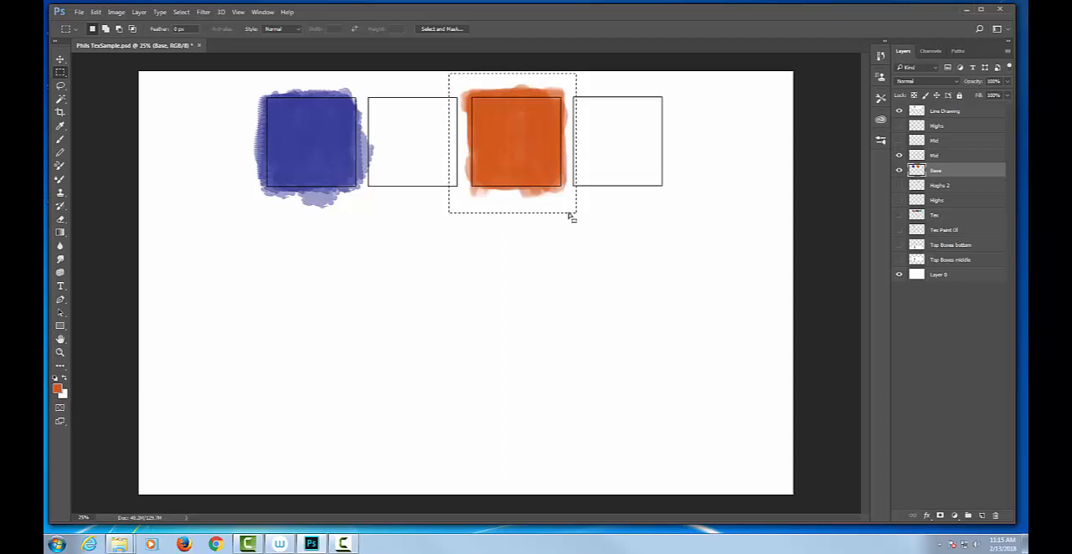
{"action": "key", "text": "ctrl+d"}
Lasso the orange square, shift its midtones +32 toward red with Color Balance, and deselect
{"action": "key", "text": "l"}
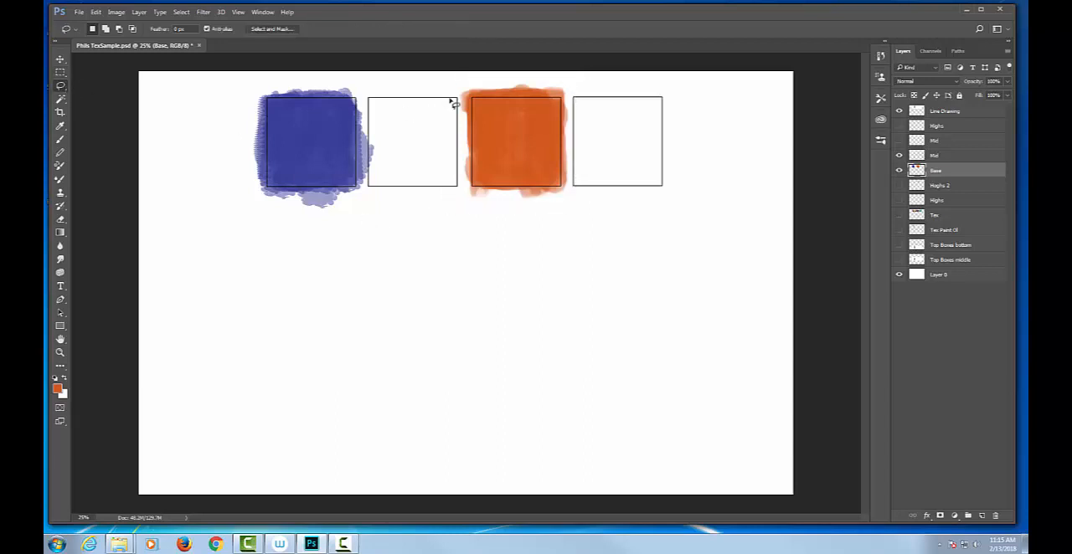
{"action": "mouse_move", "coordinate": [574, 84]}
{"action": "left_mouse_down"}
{"action": "mouse_move", "coordinate": [468, 83]}
{"action": "mouse_move", "coordinate": [455, 168]}
{"action": "mouse_move", "coordinate": [463, 191]}
{"action": "mouse_move", "coordinate": [506, 203]}
{"action": "mouse_move", "coordinate": [576, 193]}
{"action": "left_mouse_up"}
{"action": "left_click_drag", "start_coordinate": [582, 114], "coordinate": [575, 85]}
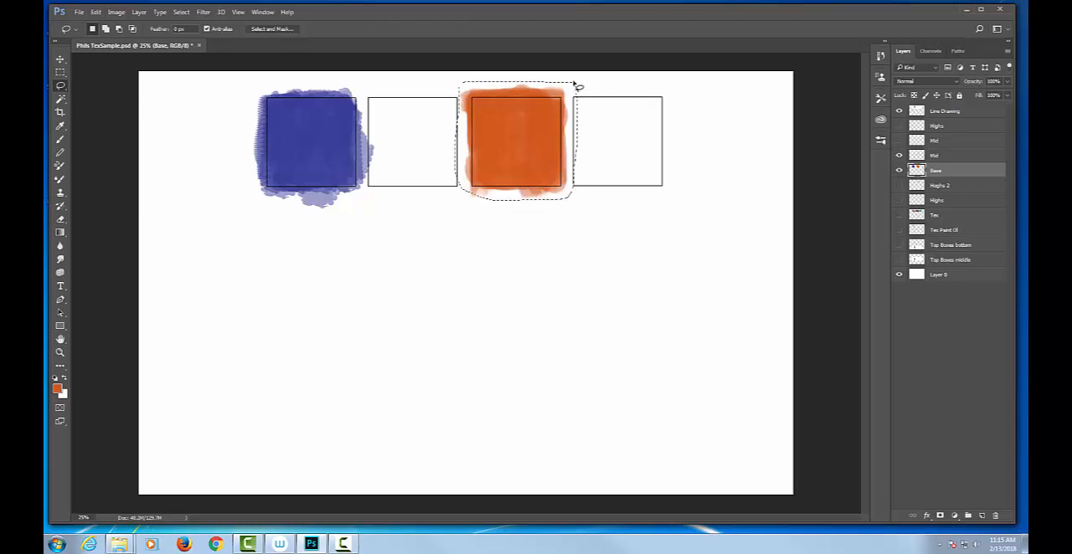
{"action": "left_click", "coordinate": [119, 12]}
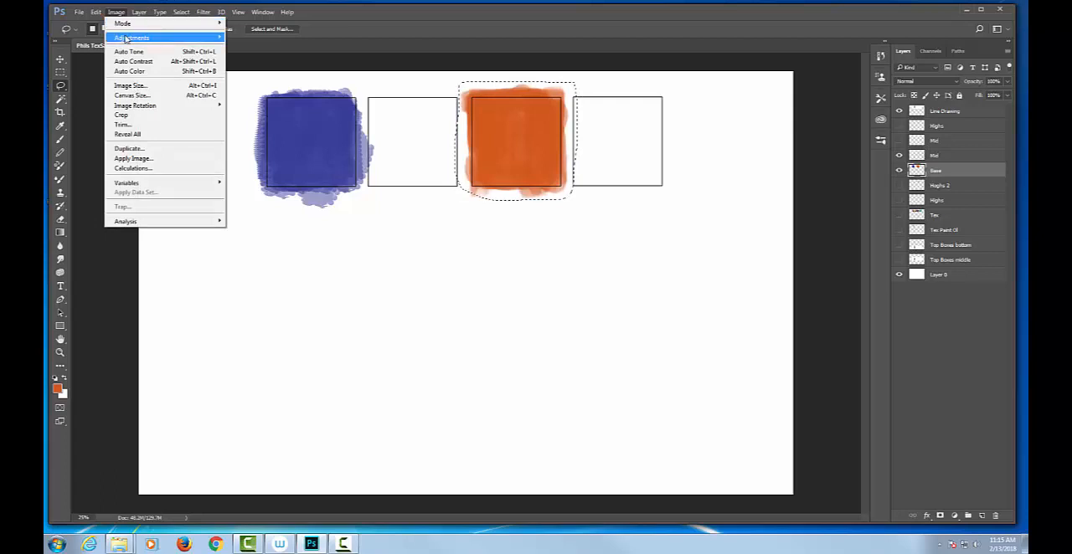
{"action": "mouse_move", "coordinate": [130, 38]}
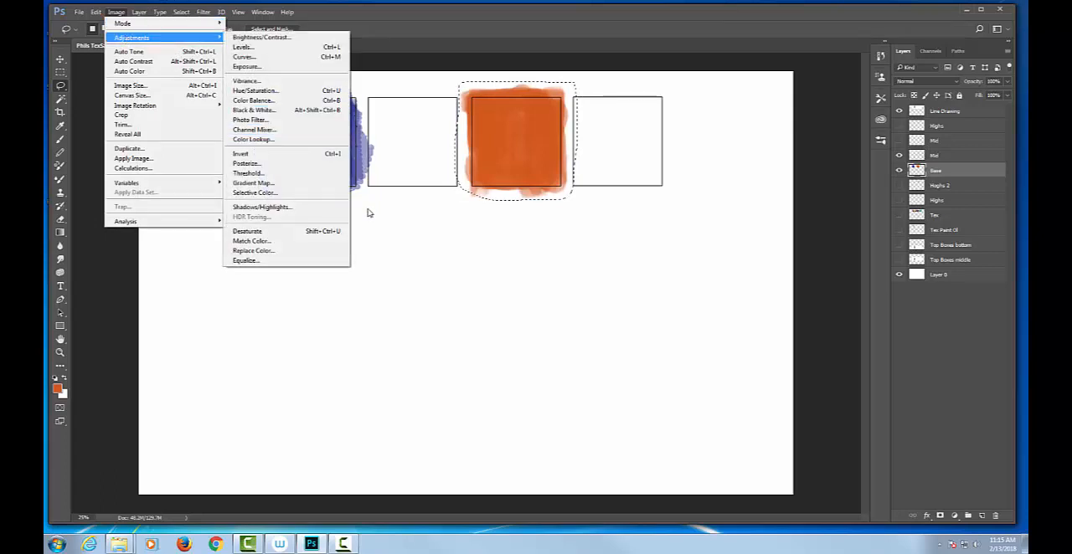
{"action": "left_click", "coordinate": [270, 100]}
{"action": "left_click_drag", "start_coordinate": [506, 271], "coordinate": [522, 257]}
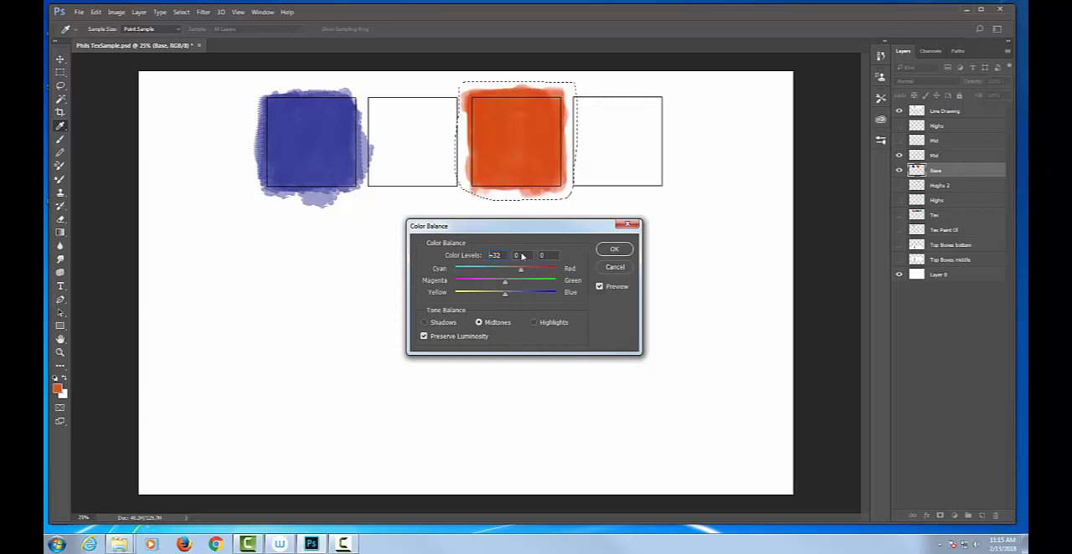
{"action": "left_click", "coordinate": [614, 249]}
{"action": "key", "text": "l"}
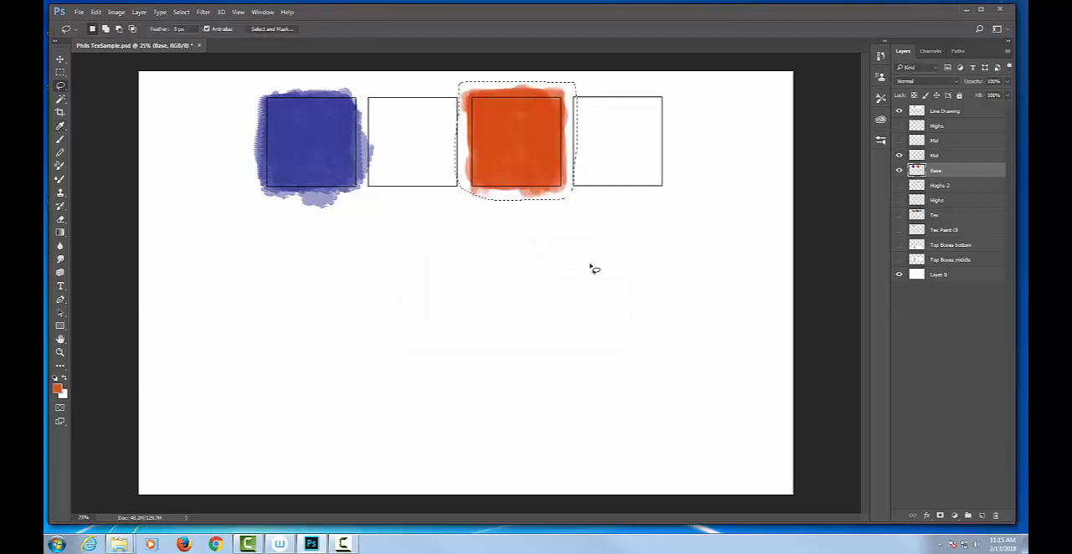
{"action": "key", "text": "ctrl+d"}
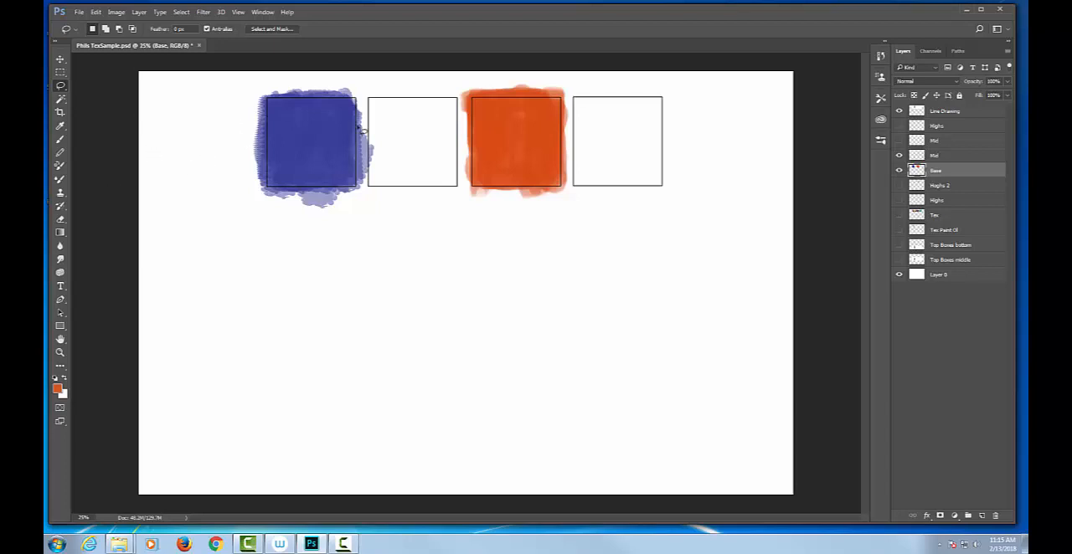
Lasso the blue square, try darkening it with Brightness/Contrast, cancel the adjustment and deselect
{"action": "mouse_move", "coordinate": [348, 82]}
{"action": "left_mouse_down"}
{"action": "mouse_move", "coordinate": [259, 81]}
{"action": "mouse_move", "coordinate": [208, 106]}
{"action": "mouse_move", "coordinate": [240, 222]}
{"action": "mouse_move", "coordinate": [352, 223]}
{"action": "mouse_move", "coordinate": [390, 171]}
{"action": "mouse_move", "coordinate": [388, 115]}
{"action": "mouse_move", "coordinate": [334, 84]}
{"action": "mouse_move", "coordinate": [285, 83]}
{"action": "mouse_move", "coordinate": [213, 148]}
{"action": "mouse_move", "coordinate": [236, 225]}
{"action": "mouse_move", "coordinate": [344, 214]}
{"action": "mouse_move", "coordinate": [387, 179]}
{"action": "mouse_move", "coordinate": [382, 124]}
{"action": "mouse_move", "coordinate": [311, 76]}
{"action": "left_mouse_up"}
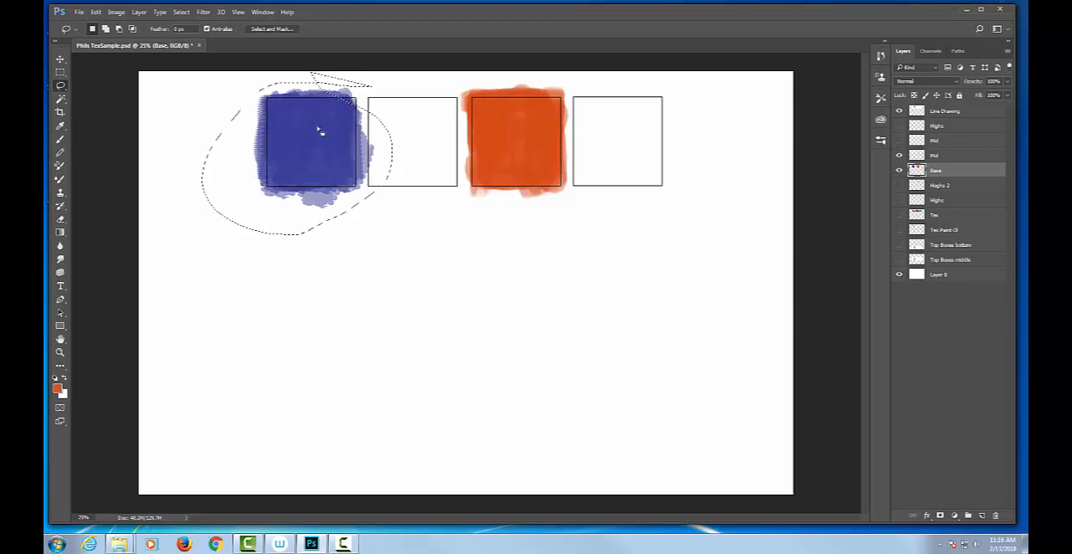
{"action": "left_click", "coordinate": [116, 12]}
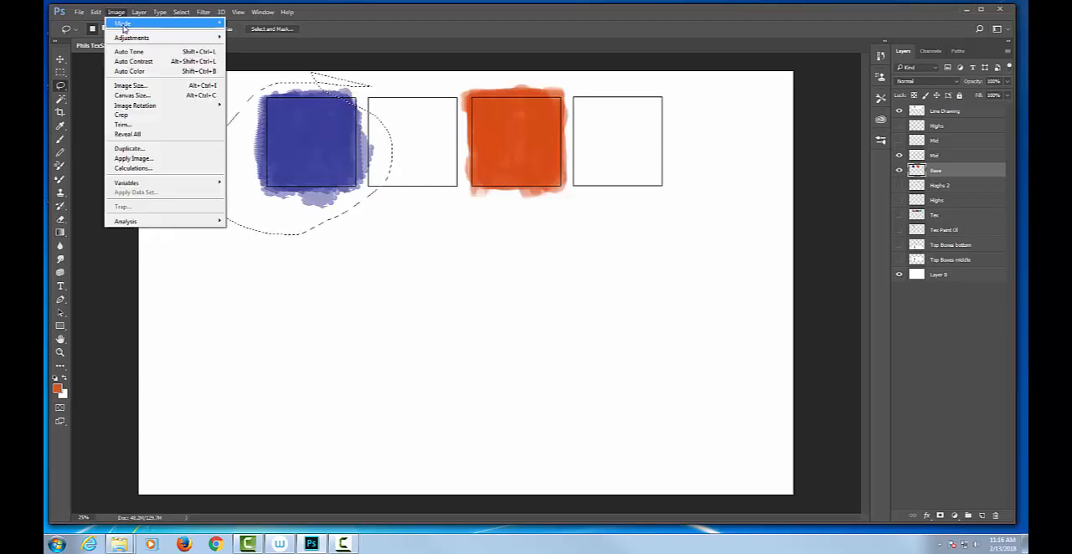
{"action": "mouse_move", "coordinate": [126, 42]}
{"action": "left_click", "coordinate": [264, 37]}
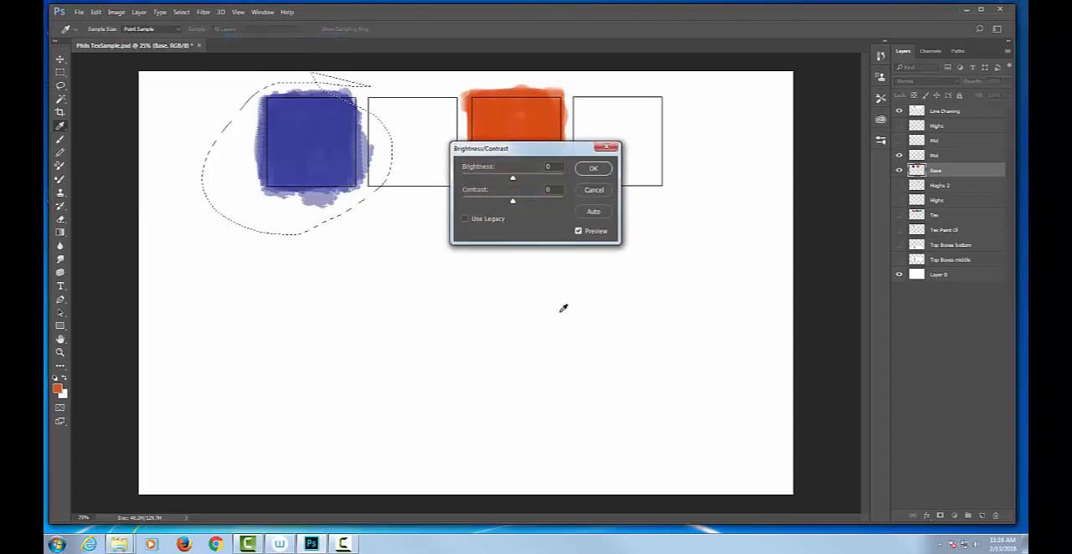
{"action": "left_click_drag", "start_coordinate": [513, 181], "coordinate": [465, 183]}
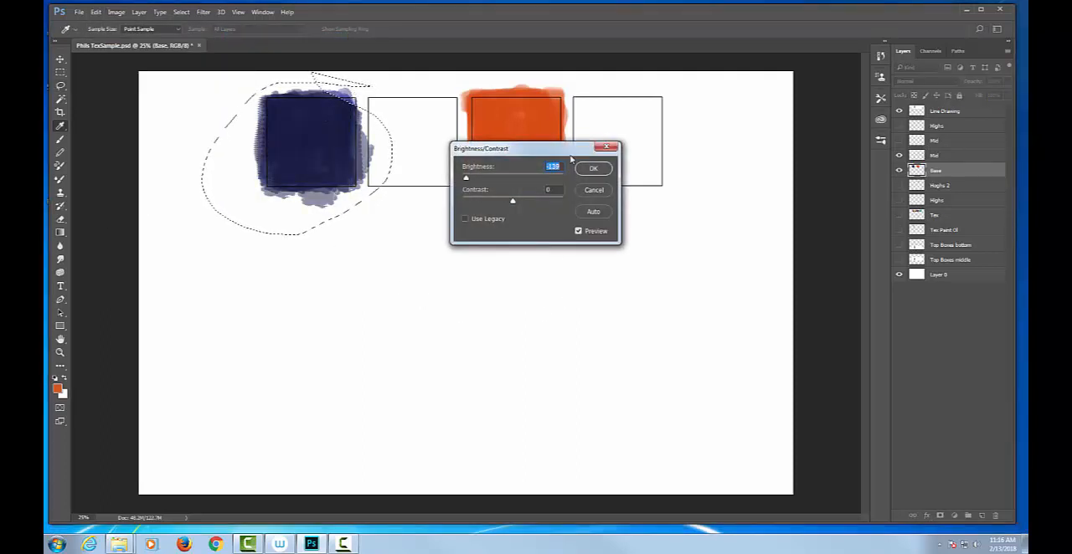
{"action": "left_click", "coordinate": [601, 188]}
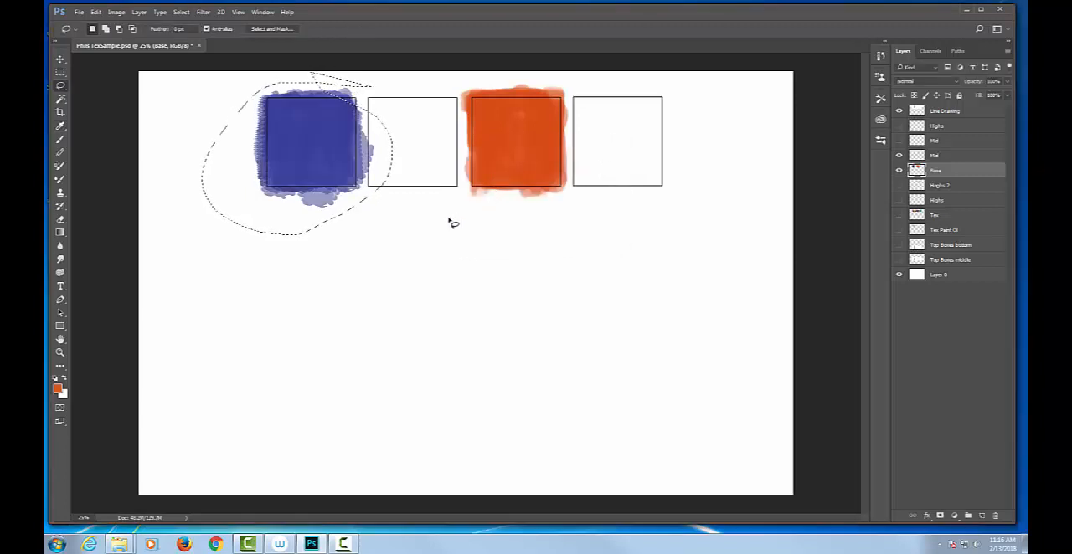
{"action": "left_click", "coordinate": [394, 256]}
Lasso the blue square and recolor it with Hue/Saturation, setting hue to +147 and saturation to +100
{"action": "mouse_move", "coordinate": [366, 80]}
{"action": "left_mouse_down"}
{"action": "mouse_move", "coordinate": [267, 80]}
{"action": "mouse_move", "coordinate": [242, 129]}
{"action": "mouse_move", "coordinate": [253, 187]}
{"action": "mouse_move", "coordinate": [289, 219]}
{"action": "mouse_move", "coordinate": [371, 219]}
{"action": "mouse_move", "coordinate": [414, 156]}
{"action": "mouse_move", "coordinate": [390, 92]}
{"action": "mouse_move", "coordinate": [369, 80]}
{"action": "mouse_move", "coordinate": [368, 105]}
{"action": "left_mouse_up"}
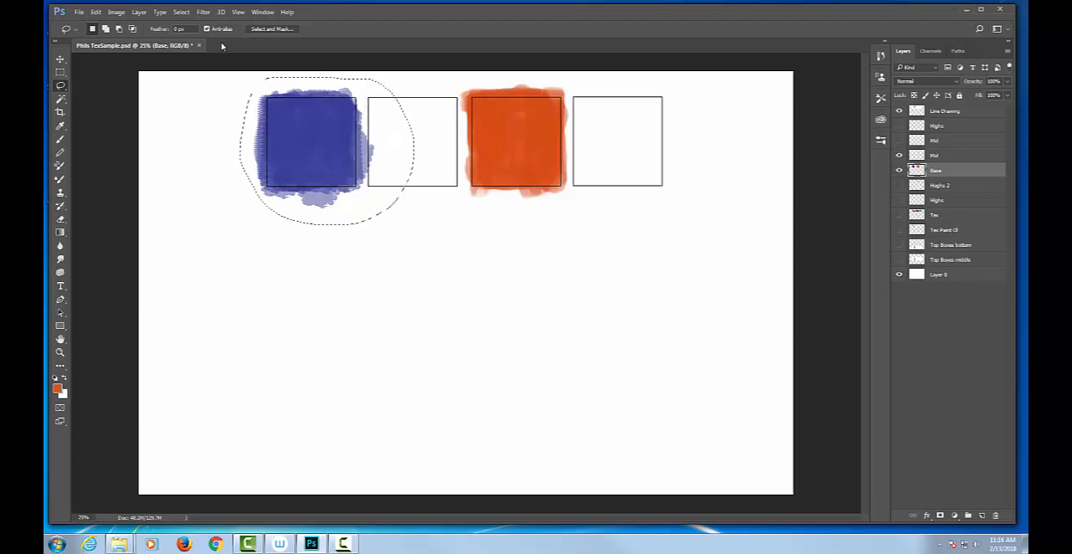
{"action": "left_click", "coordinate": [120, 15]}
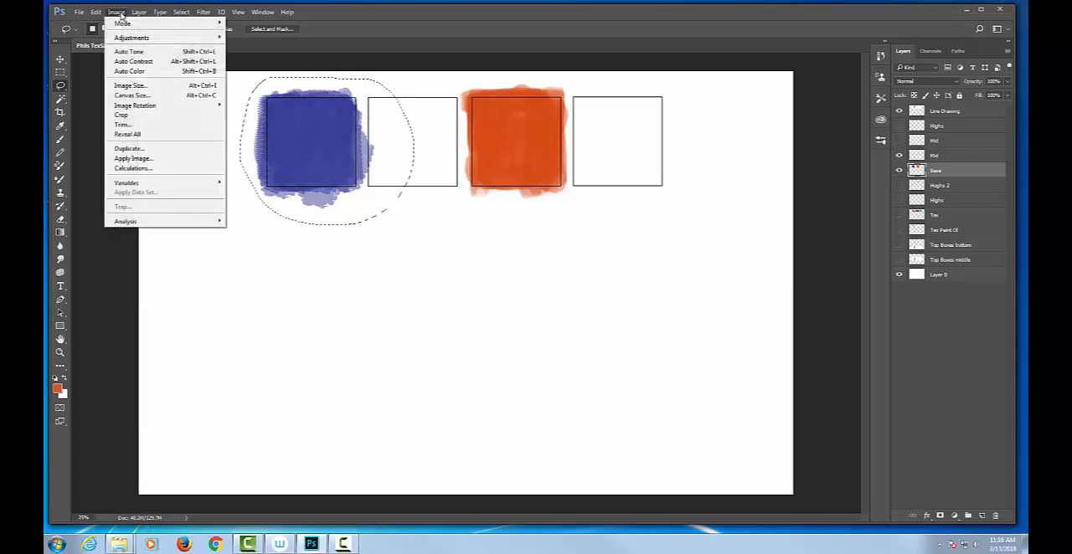
{"action": "mouse_move", "coordinate": [139, 42]}
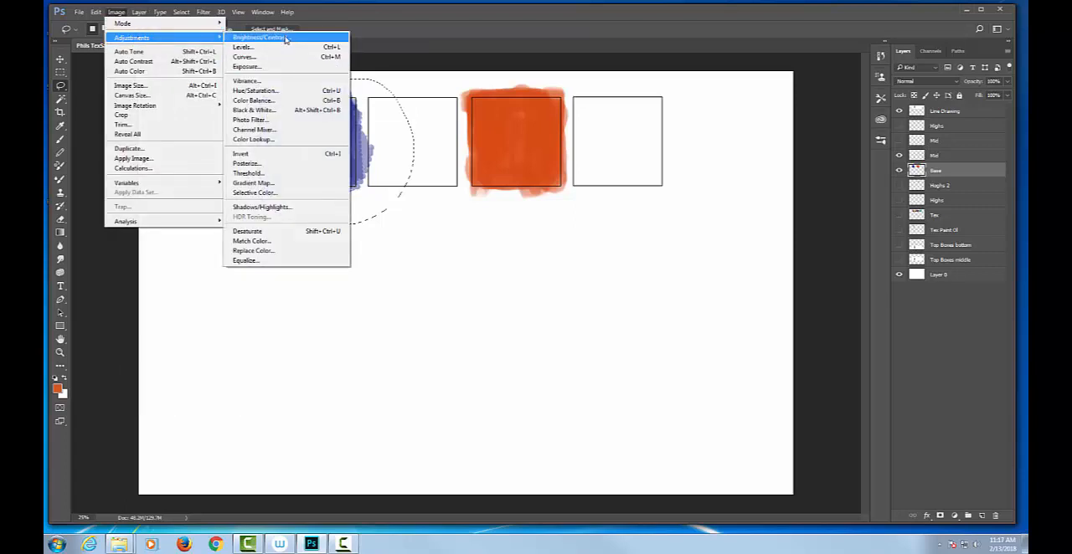
{"action": "left_click", "coordinate": [276, 91]}
{"action": "left_click_drag", "start_coordinate": [721, 79], "coordinate": [505, 220]}
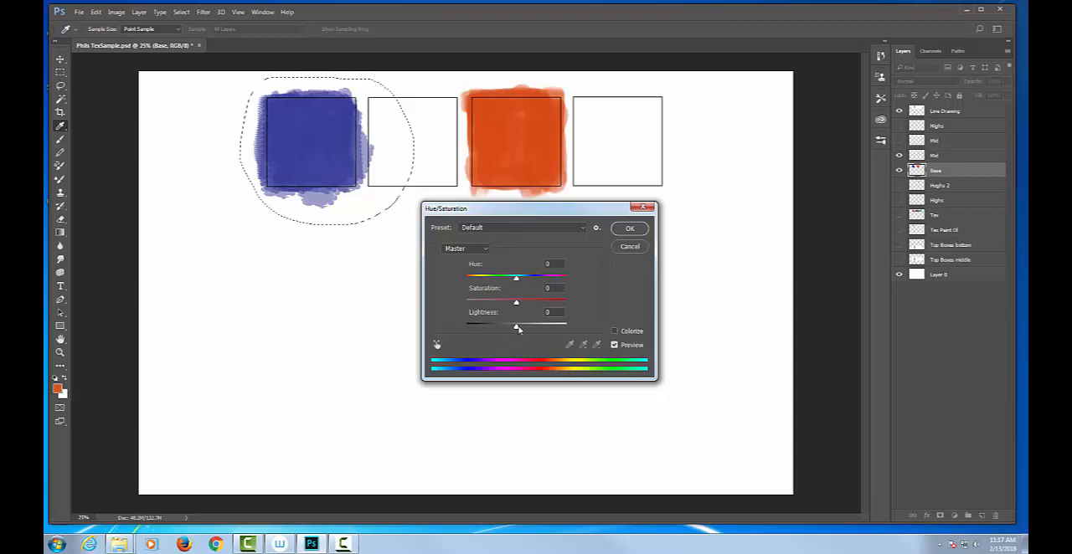
{"action": "left_click_drag", "start_coordinate": [516, 278], "coordinate": [560, 282]}
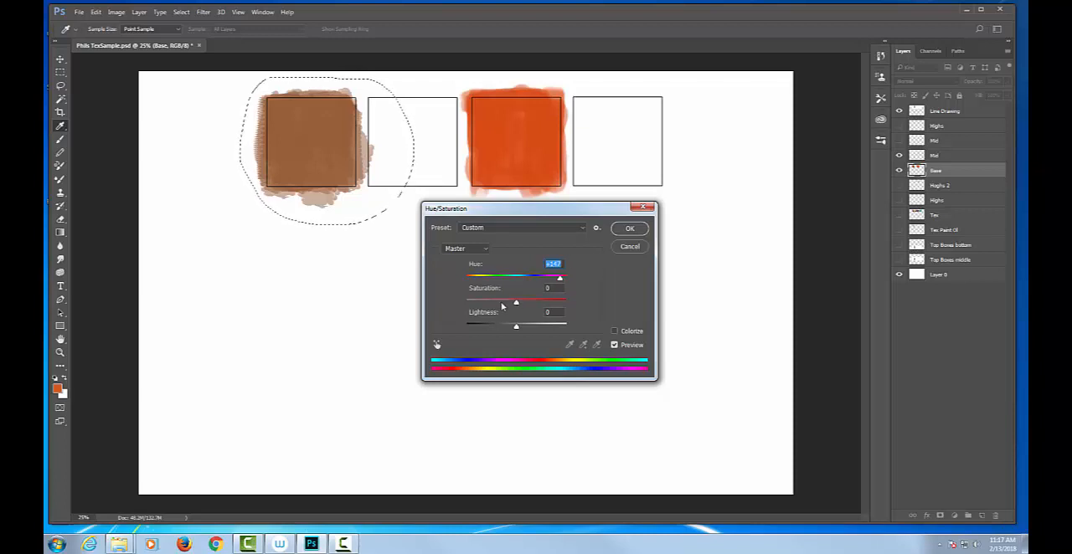
{"action": "left_click_drag", "start_coordinate": [517, 305], "coordinate": [656, 320]}
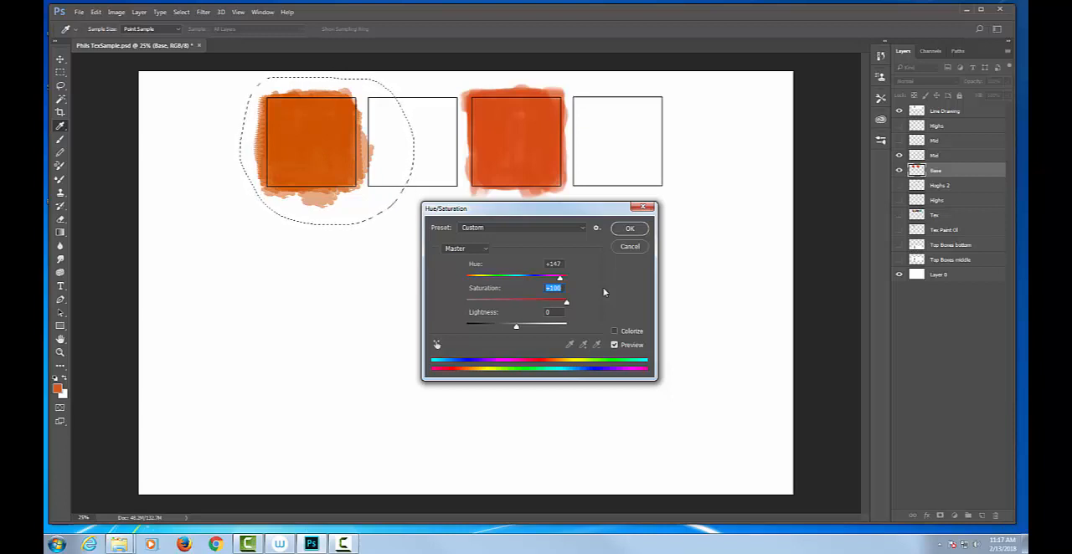
{"action": "left_click", "coordinate": [629, 229]}
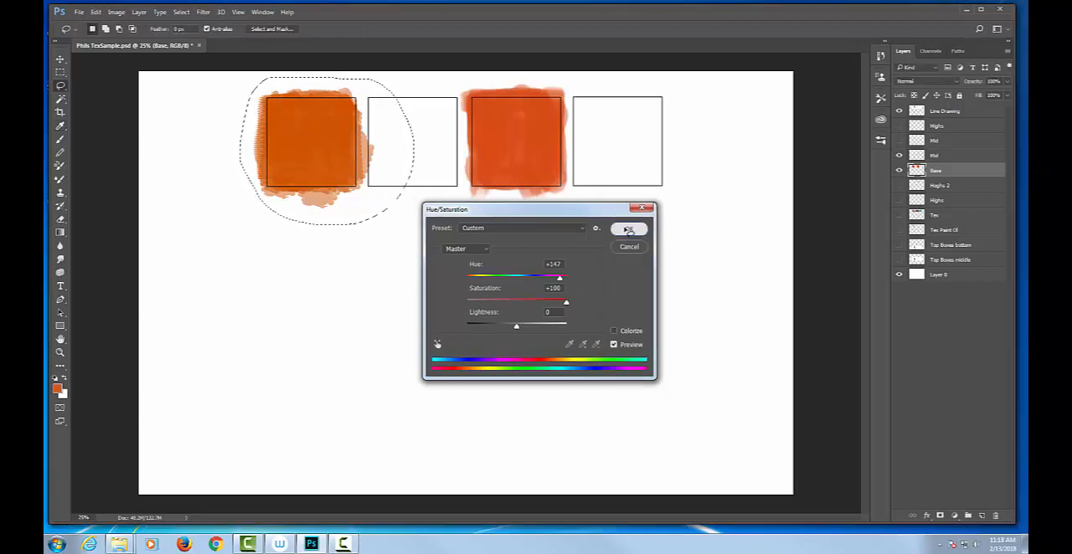
Try shifting the hue and saturation of the lassoed orange square with Hue/Saturation, and cancel the adjustment
{"action": "left_click", "coordinate": [118, 13]}
{"action": "mouse_move", "coordinate": [130, 37]}
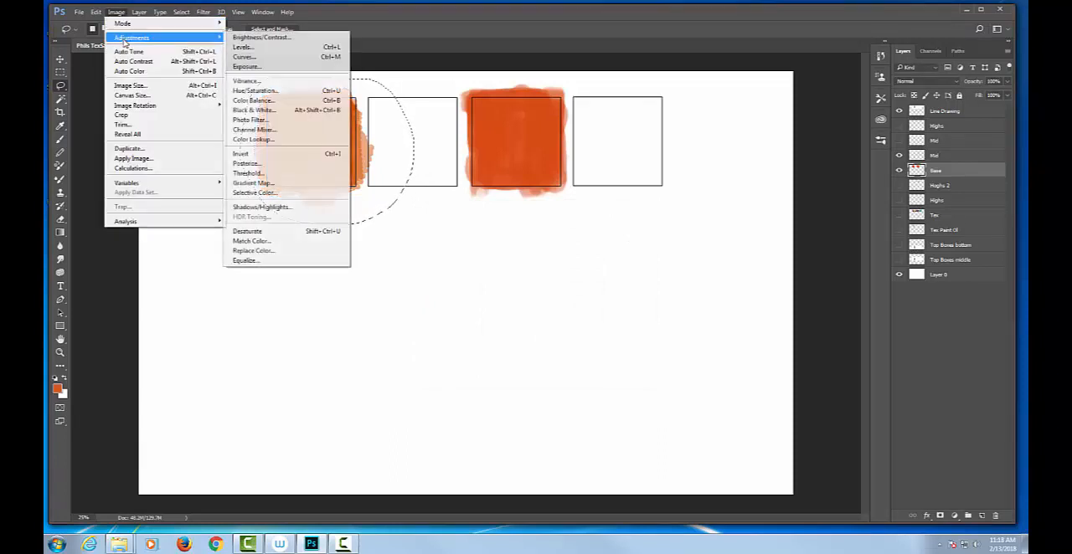
{"action": "left_click", "coordinate": [274, 98]}
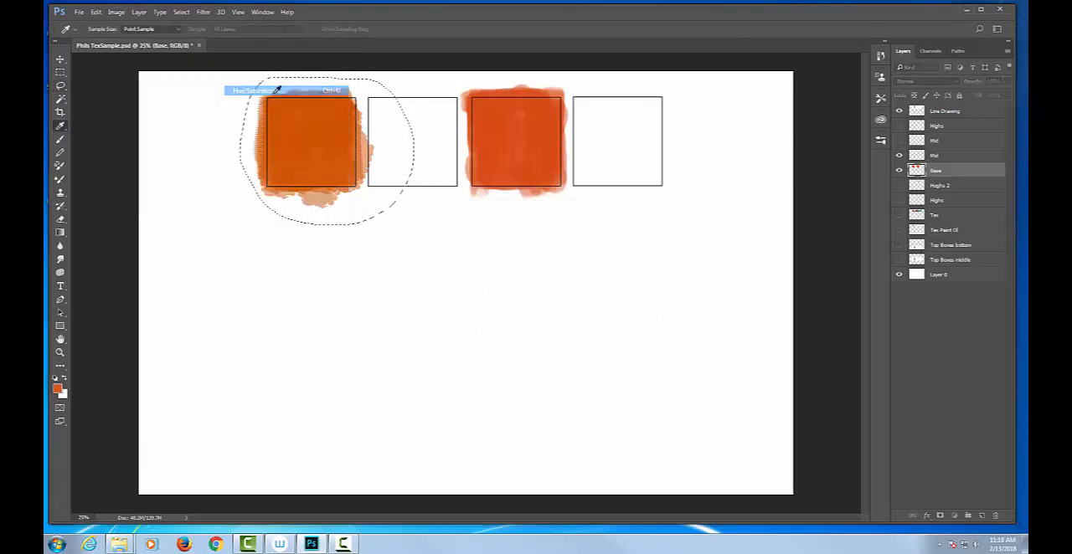
{"action": "left_click_drag", "start_coordinate": [516, 304], "coordinate": [621, 297]}
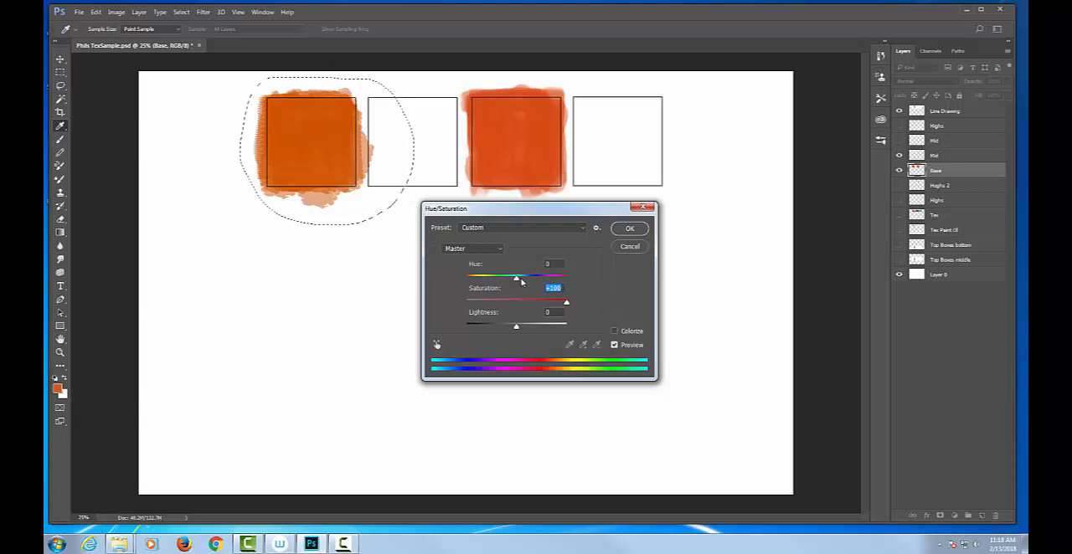
{"action": "left_click_drag", "start_coordinate": [521, 281], "coordinate": [471, 280]}
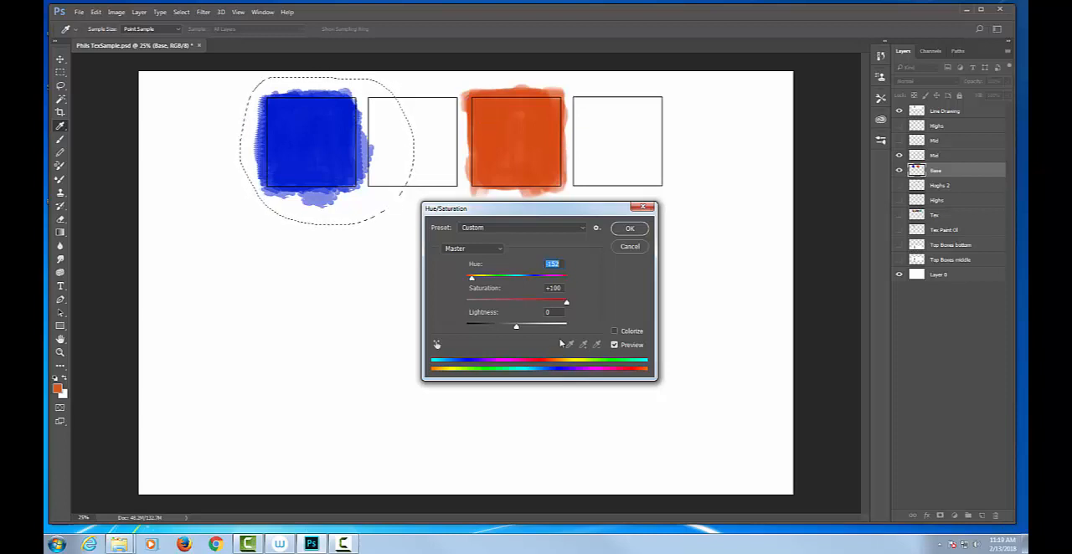
{"action": "left_click_drag", "start_coordinate": [567, 303], "coordinate": [504, 301]}
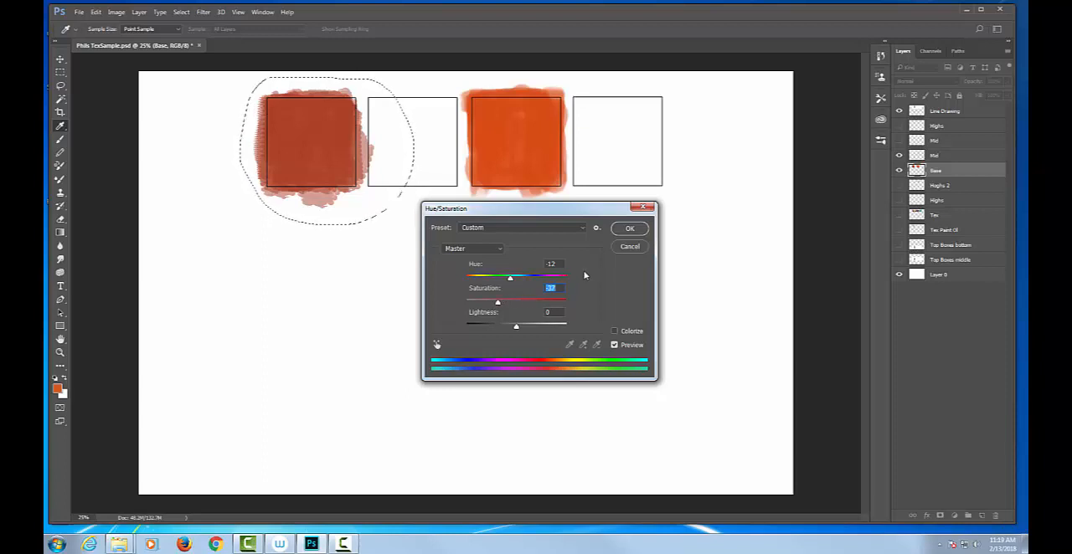
{"action": "left_click", "coordinate": [638, 251]}
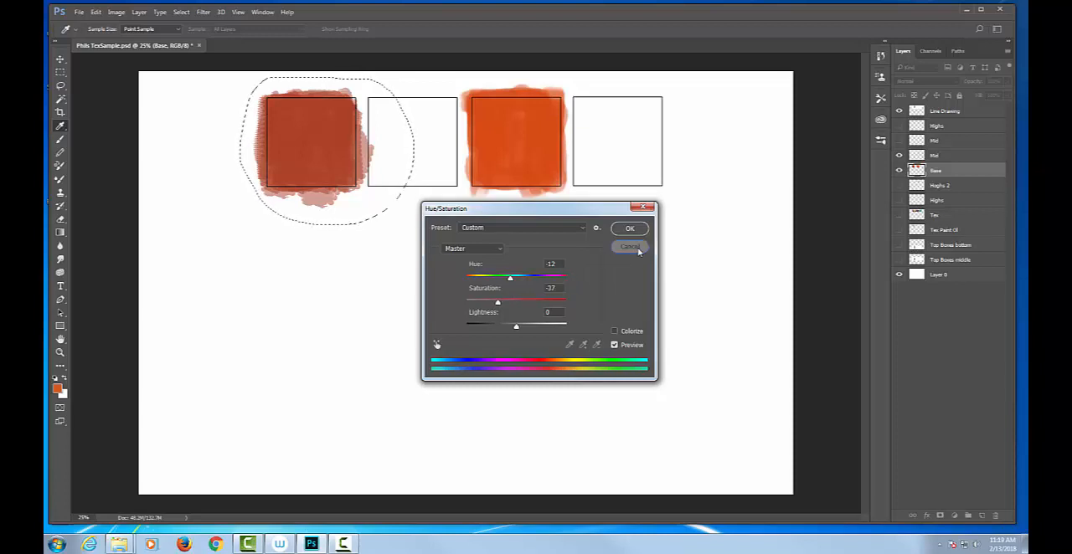
Lasso several irregular patches inside the orange square, lower their saturation to -27 with Hue/Saturation, and deselect
{"action": "key", "text": "l"}
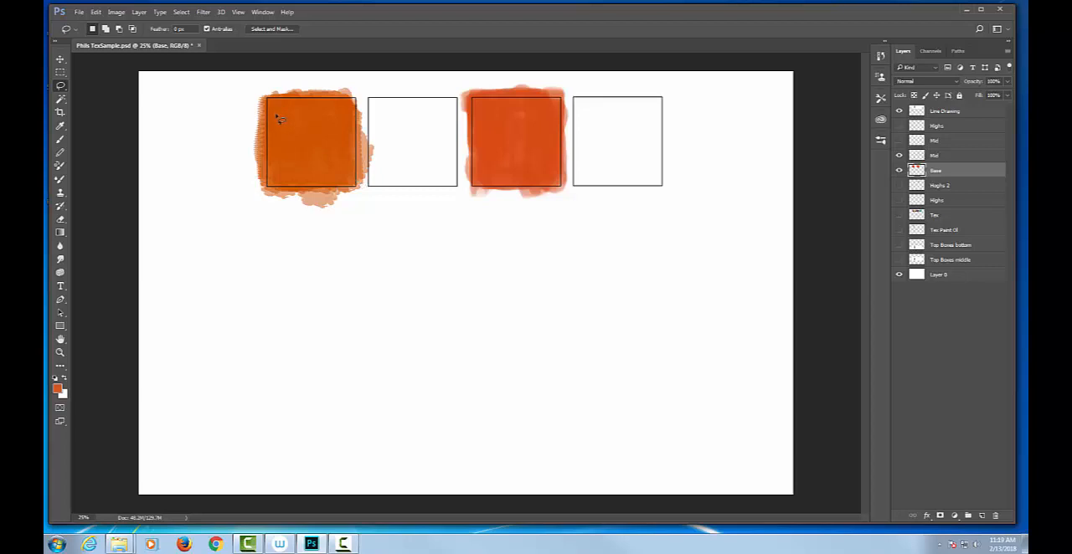
{"action": "mouse_move", "coordinate": [285, 130]}
{"action": "left_mouse_down"}
{"action": "mouse_move", "coordinate": [275, 165]}
{"action": "mouse_move", "coordinate": [293, 110]}
{"action": "mouse_move", "coordinate": [310, 107]}
{"action": "mouse_move", "coordinate": [327, 151]}
{"action": "mouse_move", "coordinate": [332, 118]}
{"action": "mouse_move", "coordinate": [354, 167]}
{"action": "mouse_move", "coordinate": [347, 155]}
{"action": "mouse_move", "coordinate": [293, 180]}
{"action": "mouse_move", "coordinate": [356, 186]}
{"action": "mouse_move", "coordinate": [352, 103]}
{"action": "mouse_move", "coordinate": [361, 109]}
{"action": "mouse_move", "coordinate": [290, 101]}
{"action": "mouse_move", "coordinate": [294, 162]}
{"action": "left_mouse_up"}
{"action": "left_click", "coordinate": [116, 11]}
{"action": "mouse_move", "coordinate": [120, 41]}
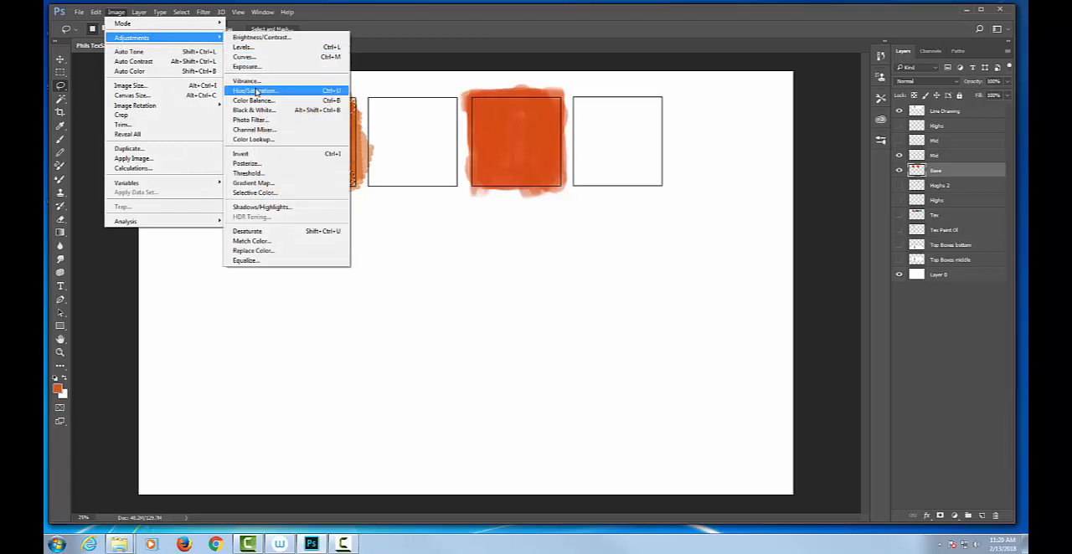
{"action": "left_click", "coordinate": [260, 94]}
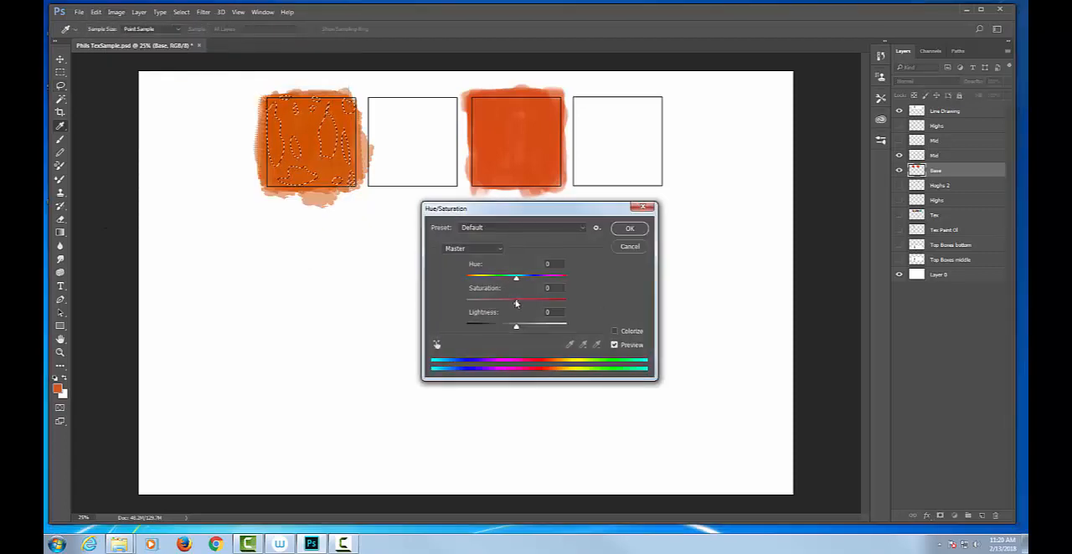
{"action": "left_click_drag", "start_coordinate": [514, 302], "coordinate": [471, 304]}
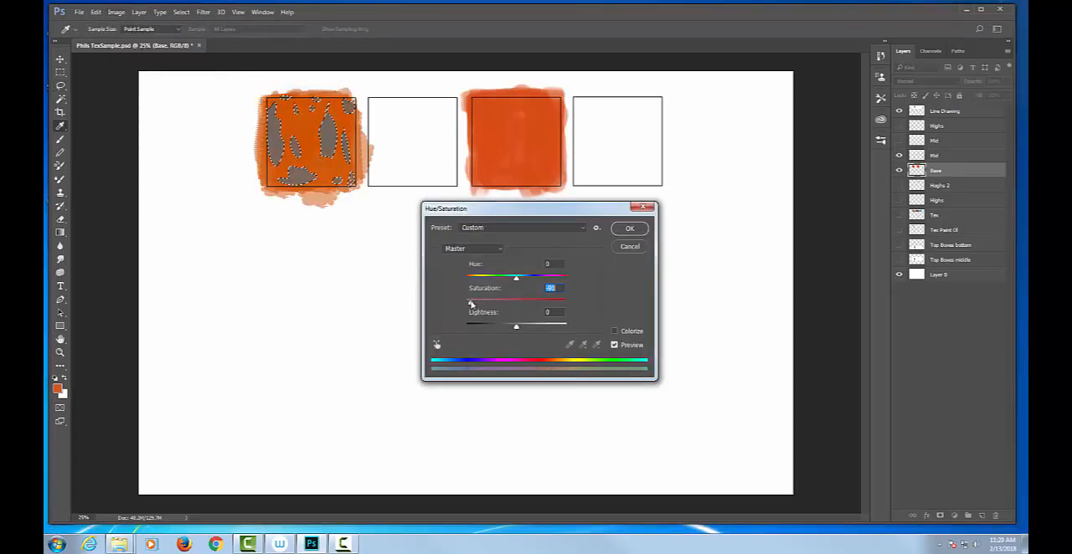
{"action": "left_click_drag", "start_coordinate": [472, 305], "coordinate": [503, 301]}
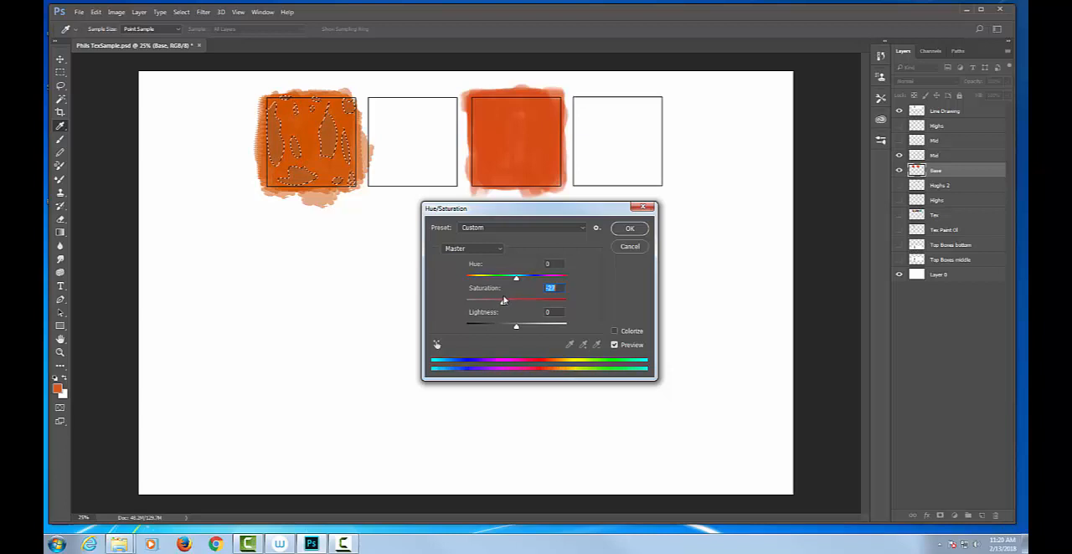
{"action": "left_click", "coordinate": [634, 237]}
{"action": "key", "text": "l"}
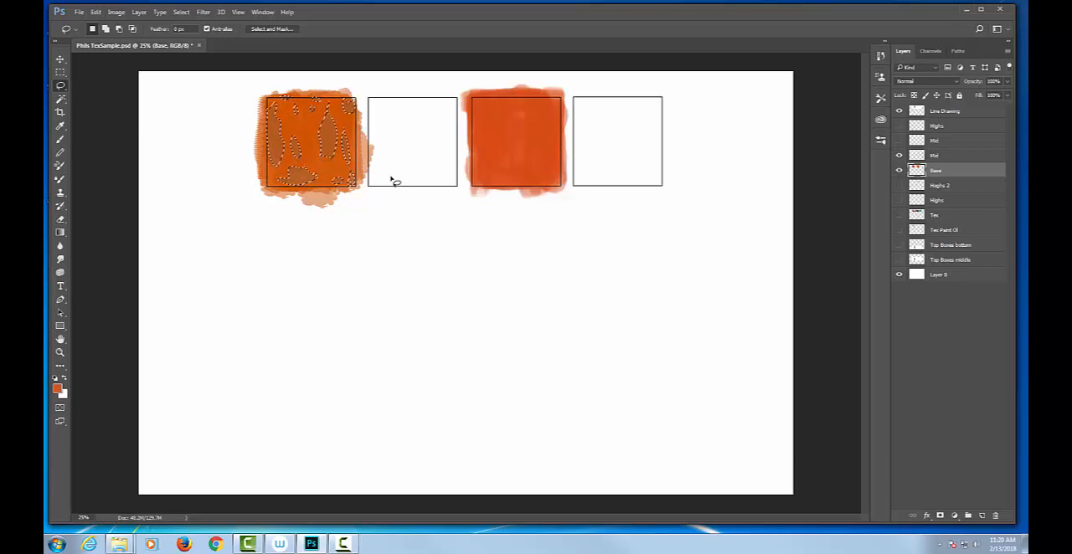
{"action": "key", "text": "ctrl+d"}
Activate the Brush tool and choose a darker reddish-brown shade of the orange as foreground color
{"action": "key", "text": "b"}
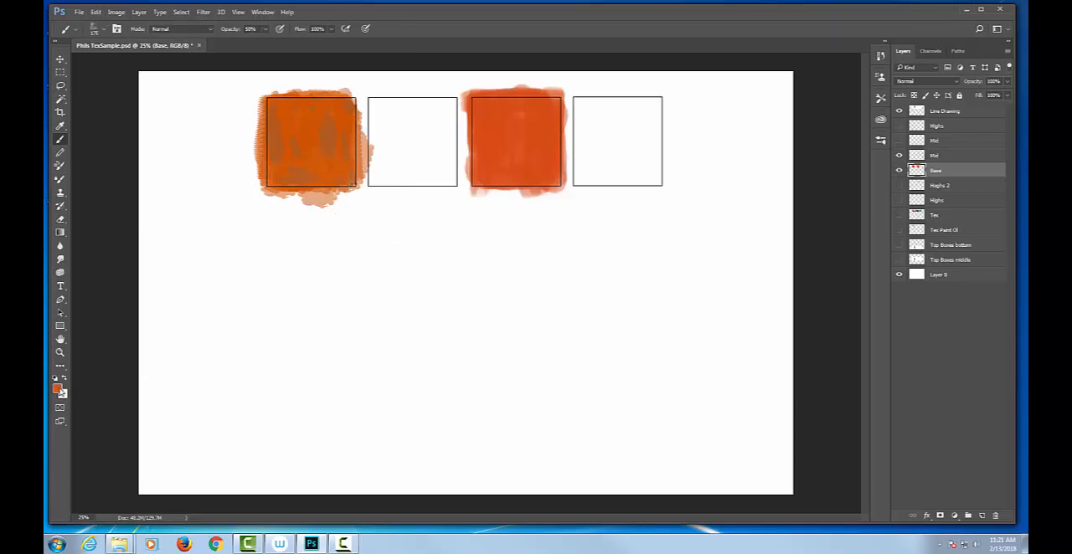
{"action": "left_click", "coordinate": [57, 388]}
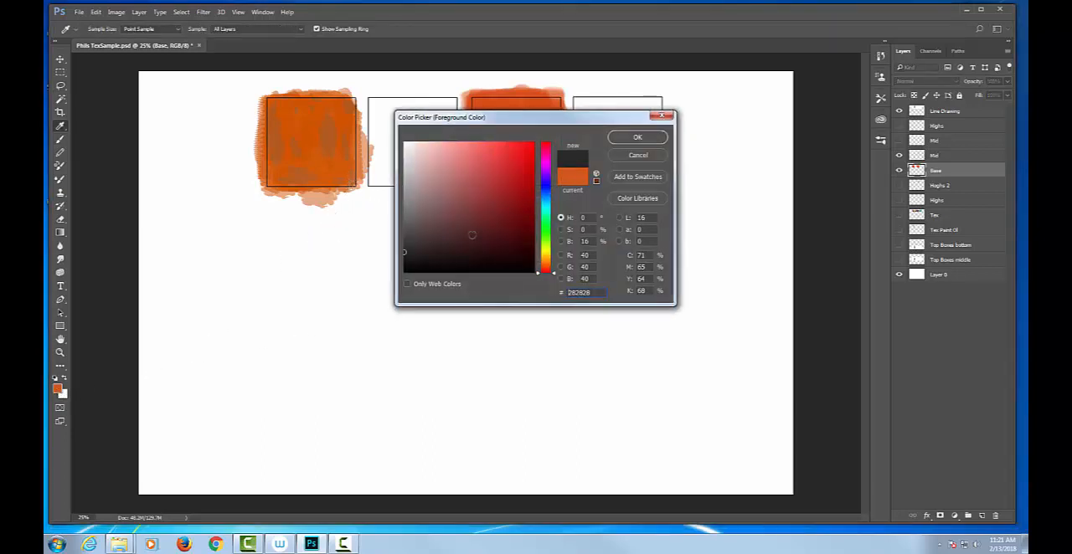
{"action": "left_click", "coordinate": [60, 385]}
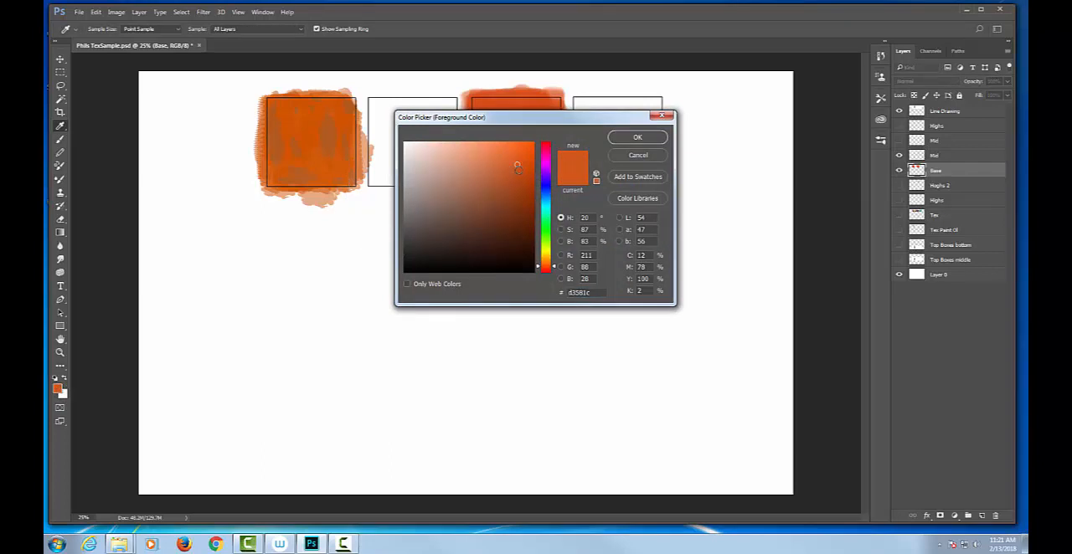
{"action": "left_click_drag", "start_coordinate": [516, 167], "coordinate": [516, 210]}
{"action": "left_click", "coordinate": [638, 138]}
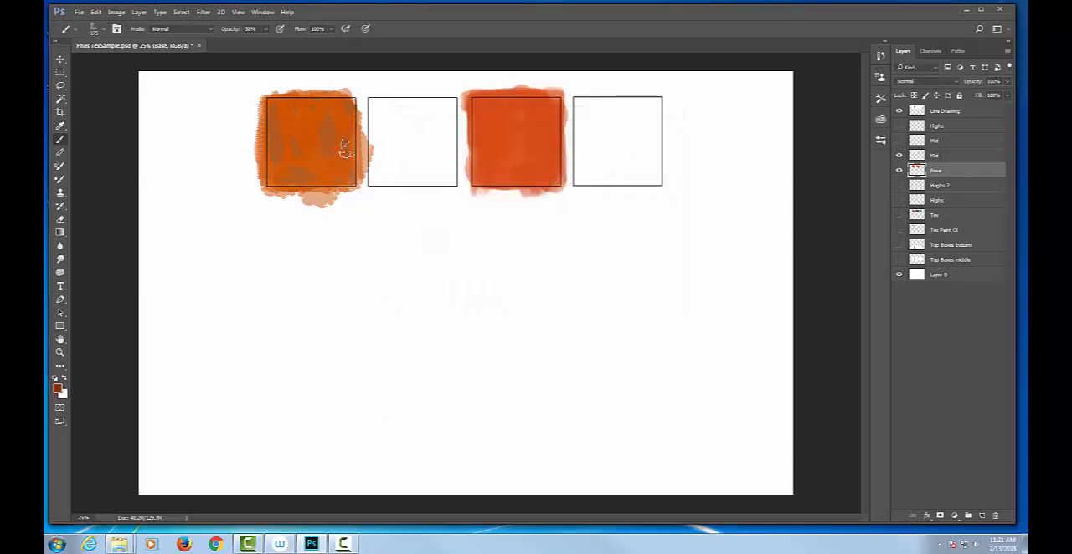
Try painting dark brown strokes over the desaturated patches at 50% opacity, and undo the strokes
{"action": "left_click", "coordinate": [336, 154]}
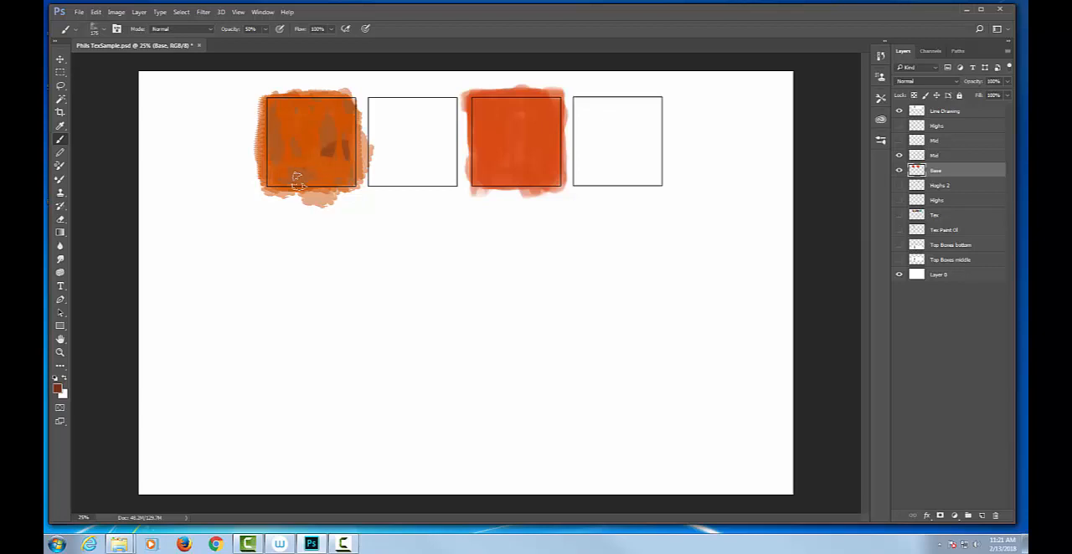
{"action": "left_click_drag", "start_coordinate": [277, 137], "coordinate": [277, 152]}
{"action": "left_click", "coordinate": [275, 127]}
{"action": "left_click", "coordinate": [297, 147]}
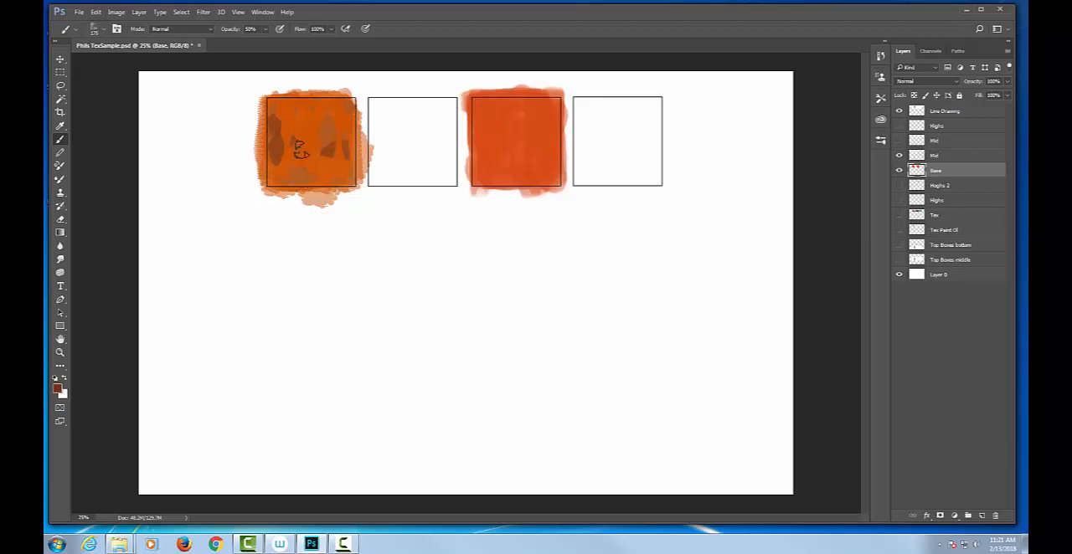
{"action": "left_click", "coordinate": [349, 107]}
{"action": "left_click", "coordinate": [348, 151]}
{"action": "key", "text": "ctrl+alt+z"}
{"action": "key", "text": "ctrl+alt+z"}
{"action": "key", "text": "ctrl+alt+z"}
{"action": "key", "text": "ctrl+alt+z"}
{"action": "key", "text": "ctrl+alt+z"}
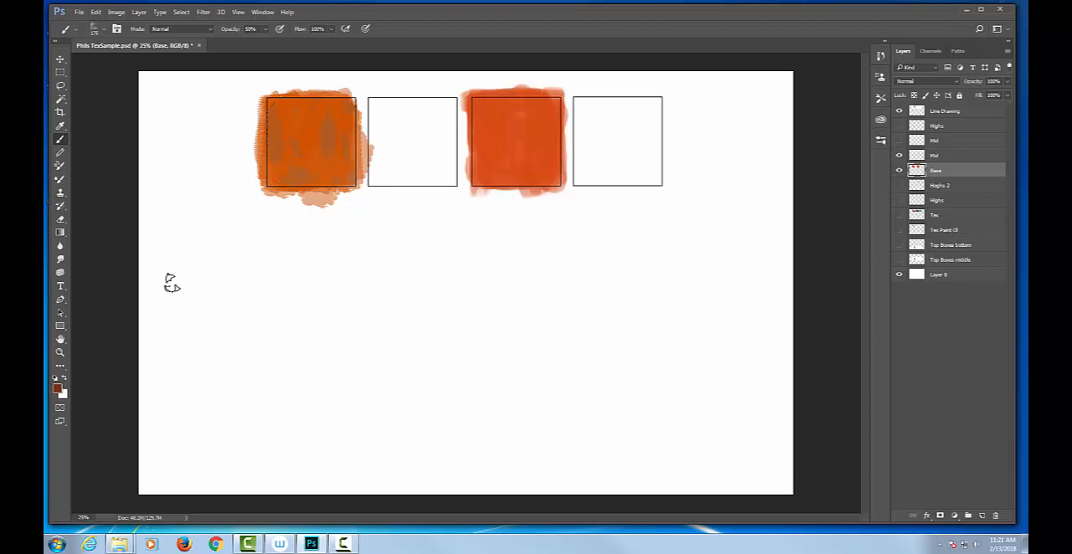
Paint faint dark streaks over the orange square with a 100 px brush at 10% opacity, toggling the Base layer's visibility to compare
{"action": "key", "text": "2"}
{"action": "key", "text": "bracketleft"}
{"action": "key", "text": "bracketleft"}
{"action": "key", "text": "bracketleft"}
{"action": "key", "text": "1"}
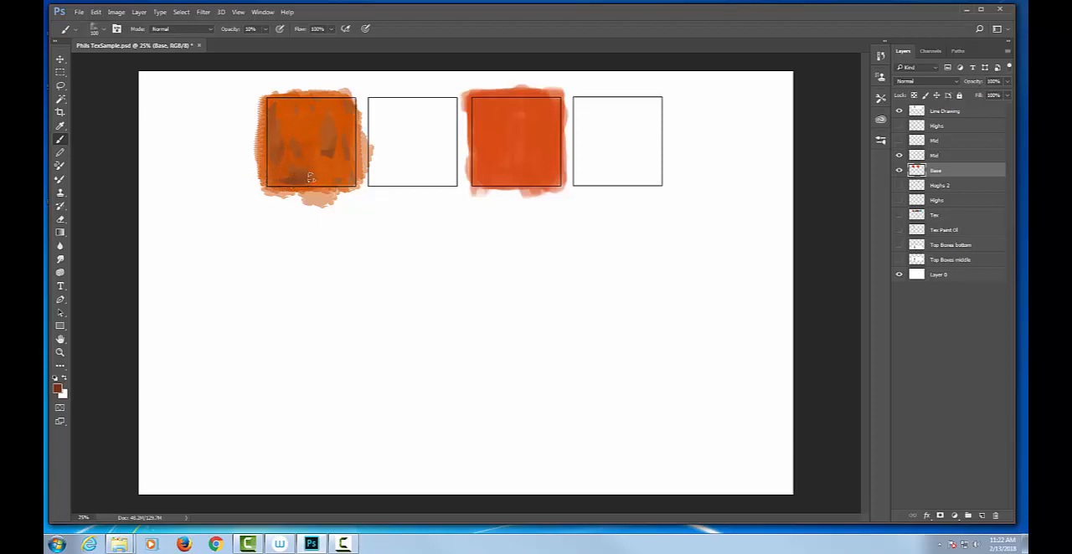
{"action": "left_click_drag", "start_coordinate": [229, 206], "coordinate": [224, 159]}
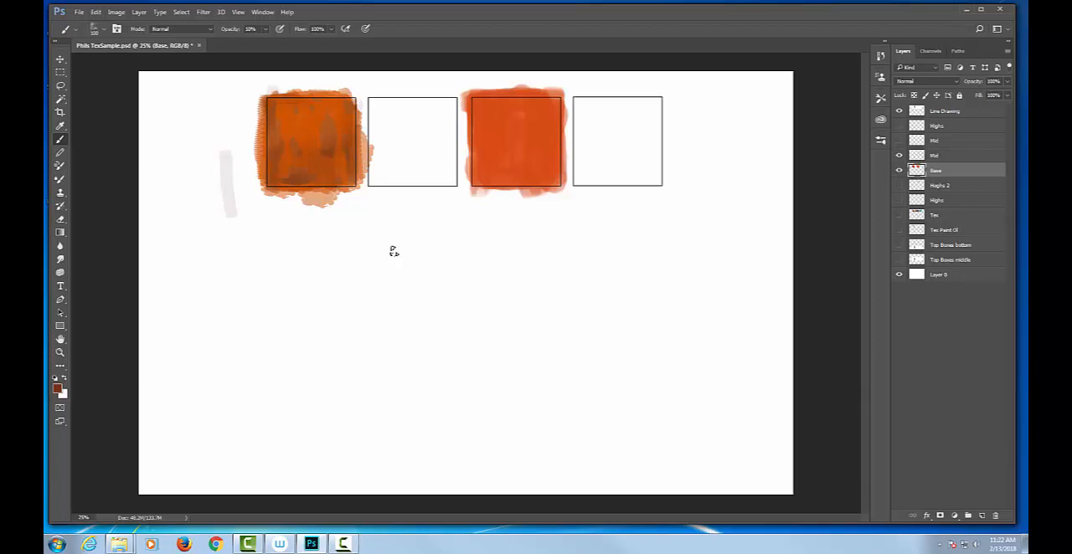
{"action": "left_click", "coordinate": [899, 171]}
{"action": "left_click", "coordinate": [900, 171]}
{"action": "left_click", "coordinate": [900, 171]}
{"action": "left_click", "coordinate": [899, 171]}
Display the brush presets as large thumbnails and select the soft round 200 px brush
{"action": "right_click", "coordinate": [404, 224]}
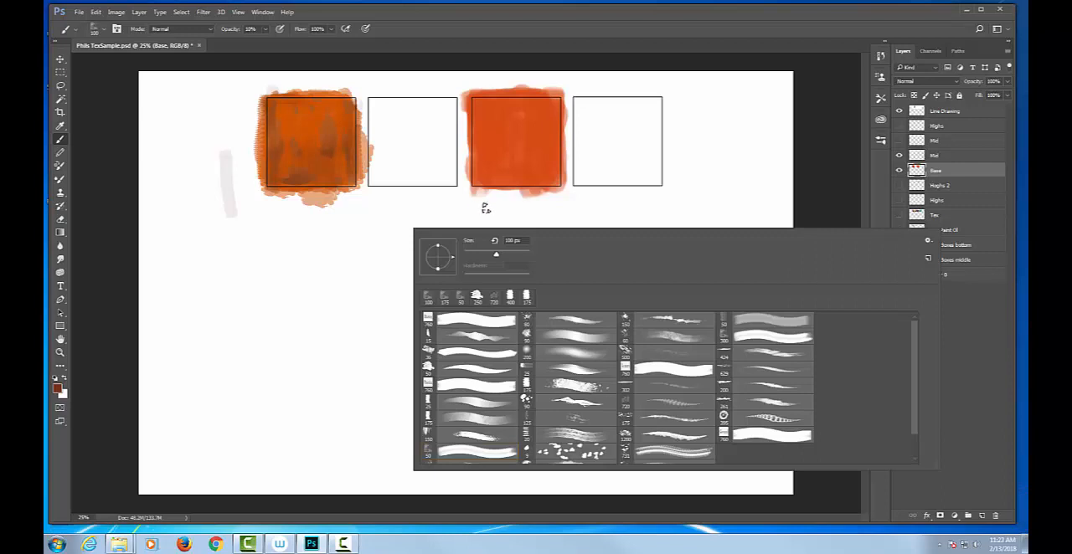
{"action": "left_click", "coordinate": [474, 210]}
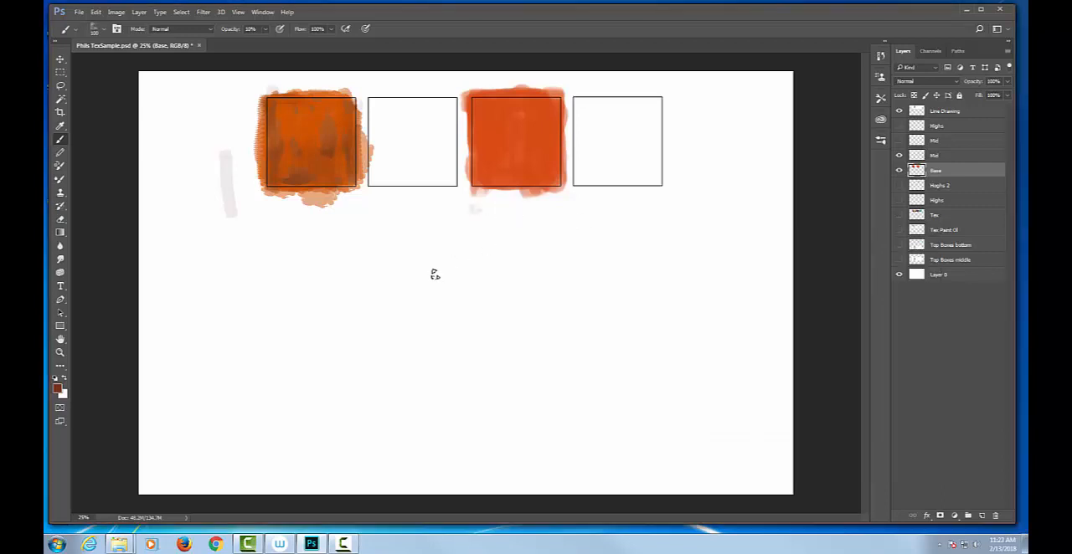
{"action": "right_click", "coordinate": [328, 304]}
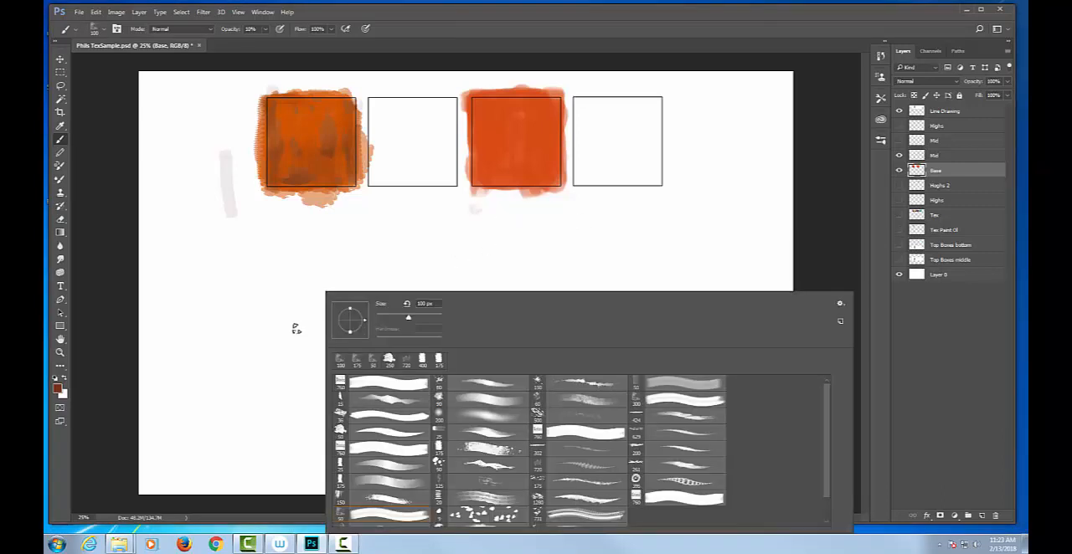
{"action": "left_click", "coordinate": [841, 303]}
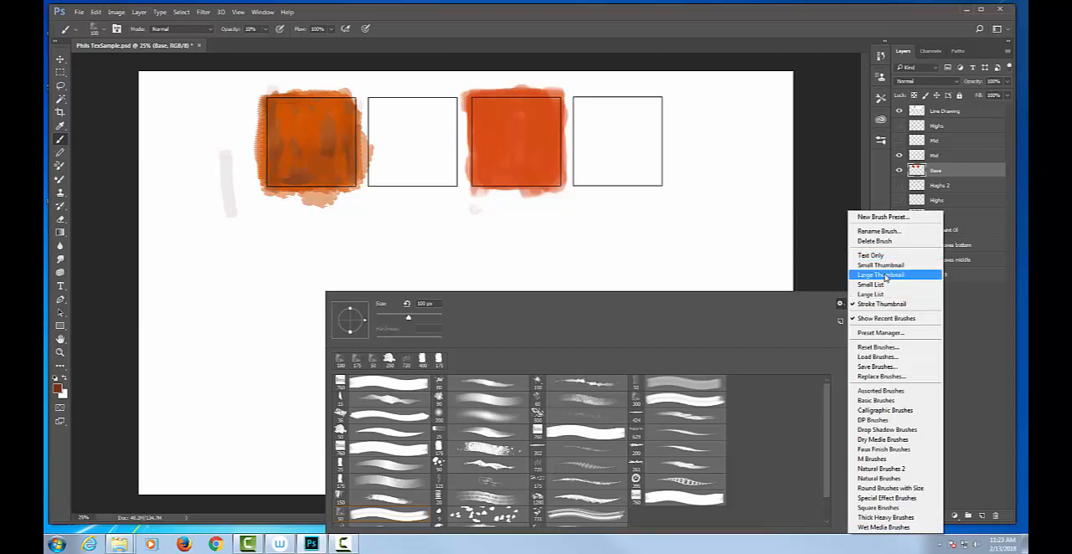
{"action": "left_click", "coordinate": [881, 275]}
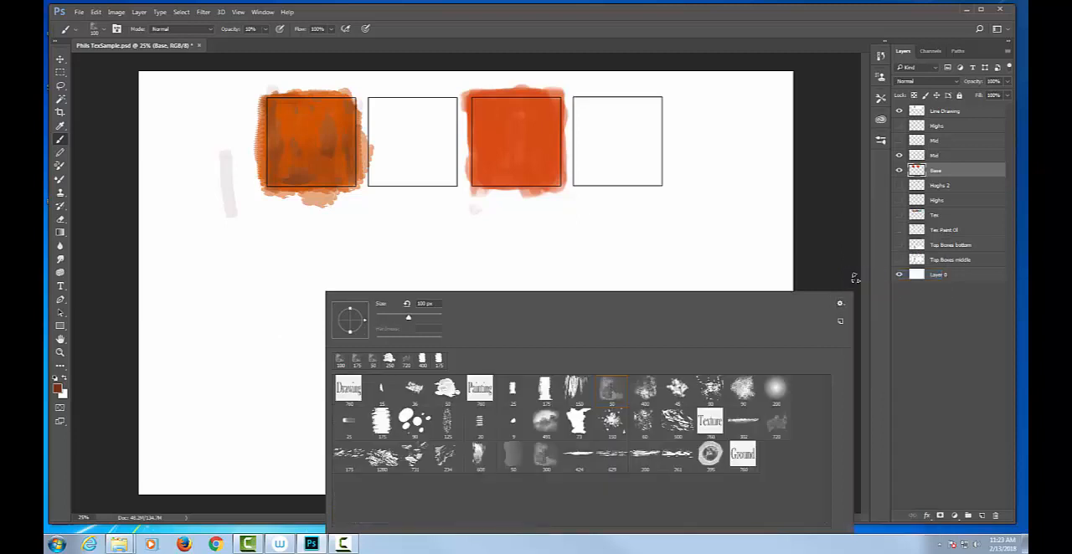
{"action": "left_click", "coordinate": [772, 392]}
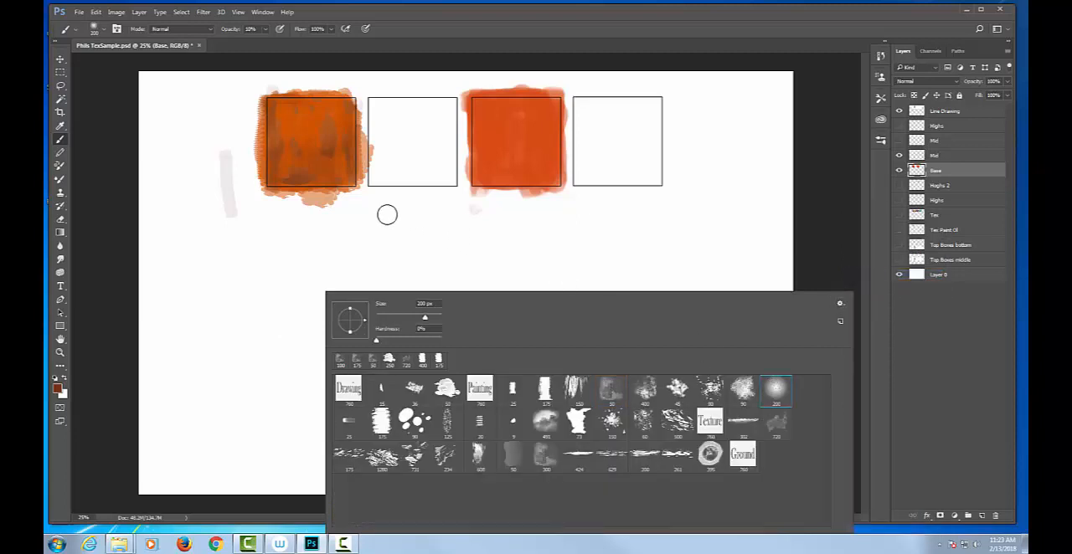
Shade the orange square's interior and upper edge with soft dark strokes at 10%, then 20% opacity
{"action": "left_click", "coordinate": [329, 151]}
{"action": "mouse_move", "coordinate": [327, 150]}
{"action": "left_mouse_down"}
{"action": "mouse_move", "coordinate": [347, 185]}
{"action": "mouse_move", "coordinate": [339, 116]}
{"action": "mouse_move", "coordinate": [339, 183]}
{"action": "mouse_move", "coordinate": [336, 118]}
{"action": "mouse_move", "coordinate": [323, 174]}
{"action": "mouse_move", "coordinate": [274, 178]}
{"action": "mouse_move", "coordinate": [345, 182]}
{"action": "mouse_move", "coordinate": [269, 176]}
{"action": "mouse_move", "coordinate": [346, 180]}
{"action": "mouse_move", "coordinate": [273, 160]}
{"action": "mouse_move", "coordinate": [279, 113]}
{"action": "mouse_move", "coordinate": [267, 102]}
{"action": "mouse_move", "coordinate": [332, 106]}
{"action": "mouse_move", "coordinate": [267, 101]}
{"action": "mouse_move", "coordinate": [271, 111]}
{"action": "mouse_move", "coordinate": [272, 97]}
{"action": "mouse_move", "coordinate": [273, 115]}
{"action": "mouse_move", "coordinate": [269, 105]}
{"action": "mouse_move", "coordinate": [326, 92]}
{"action": "mouse_move", "coordinate": [331, 99]}
{"action": "mouse_move", "coordinate": [305, 102]}
{"action": "mouse_move", "coordinate": [350, 100]}
{"action": "mouse_move", "coordinate": [351, 111]}
{"action": "mouse_move", "coordinate": [346, 98]}
{"action": "mouse_move", "coordinate": [340, 108]}
{"action": "mouse_move", "coordinate": [349, 135]}
{"action": "mouse_move", "coordinate": [321, 107]}
{"action": "mouse_move", "coordinate": [342, 100]}
{"action": "mouse_move", "coordinate": [309, 94]}
{"action": "left_mouse_up"}
{"action": "key", "text": "0"}
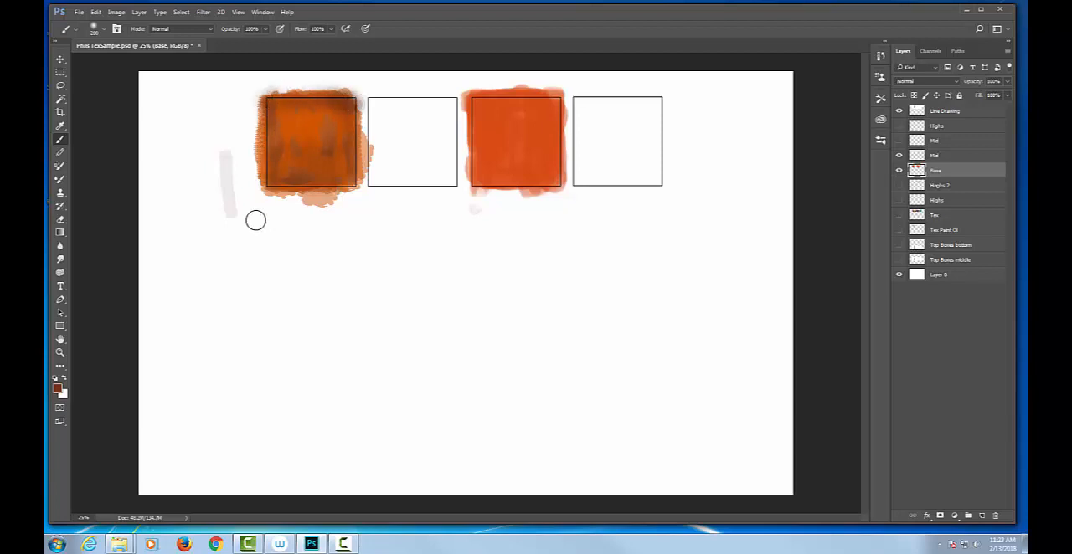
{"action": "key", "text": "2"}
{"action": "mouse_move", "coordinate": [299, 95]}
{"action": "left_mouse_down"}
{"action": "mouse_move", "coordinate": [287, 195]}
{"action": "mouse_move", "coordinate": [313, 178]}
{"action": "mouse_move", "coordinate": [324, 80]}
{"action": "mouse_move", "coordinate": [317, 182]}
{"action": "mouse_move", "coordinate": [329, 89]}
{"action": "mouse_move", "coordinate": [313, 206]}
{"action": "mouse_move", "coordinate": [333, 73]}
{"action": "mouse_move", "coordinate": [318, 206]}
{"action": "mouse_move", "coordinate": [336, 130]}
{"action": "mouse_move", "coordinate": [352, 170]}
{"action": "mouse_move", "coordinate": [353, 107]}
{"action": "left_mouse_up"}
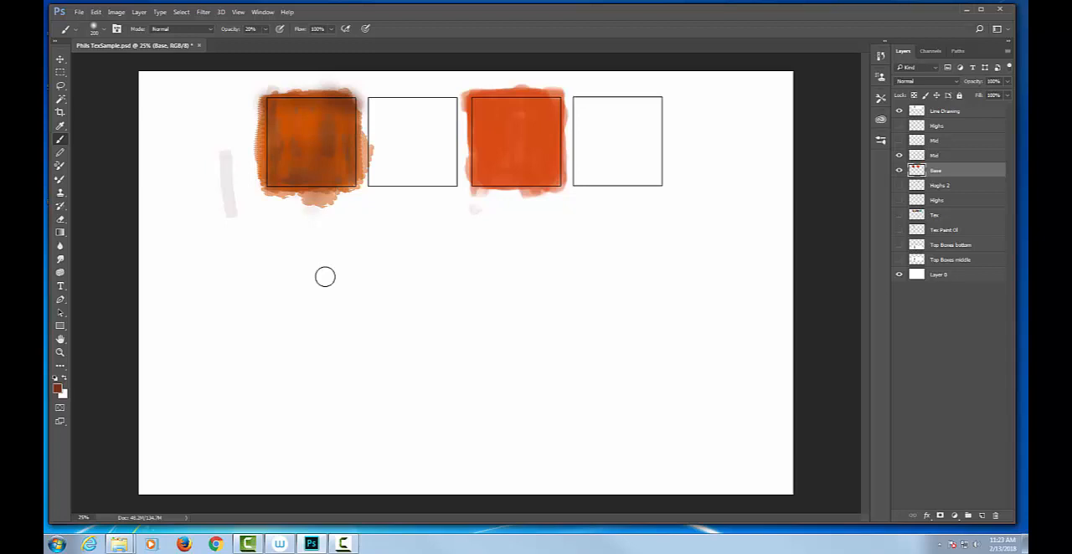
Delete the Base layer paint spilling beyond the four edges of the first box using rectangular selections, and deselect
{"action": "key", "text": "m"}
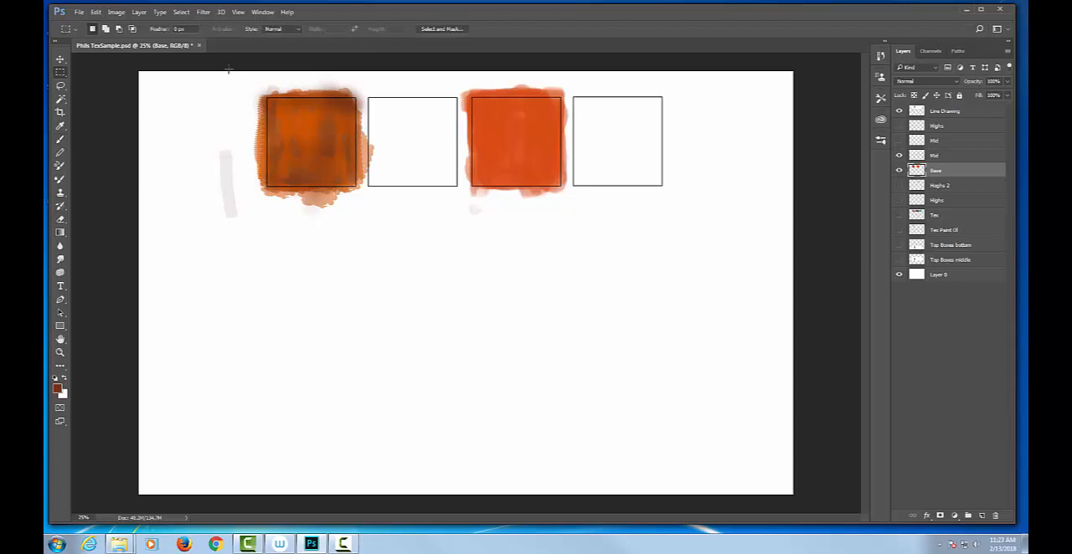
{"action": "left_click_drag", "start_coordinate": [235, 72], "coordinate": [379, 99]}
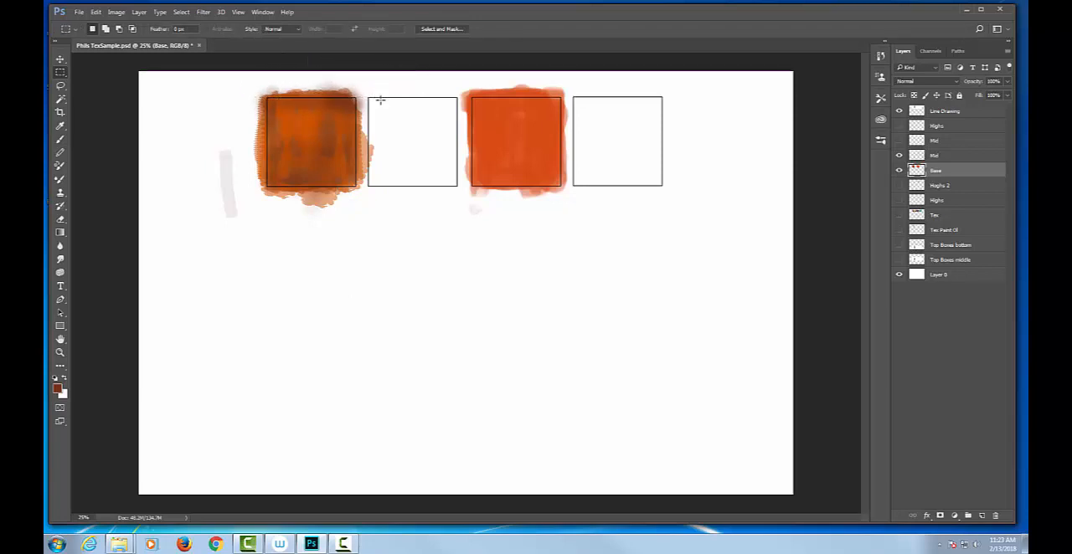
{"action": "key", "text": "Delete"}
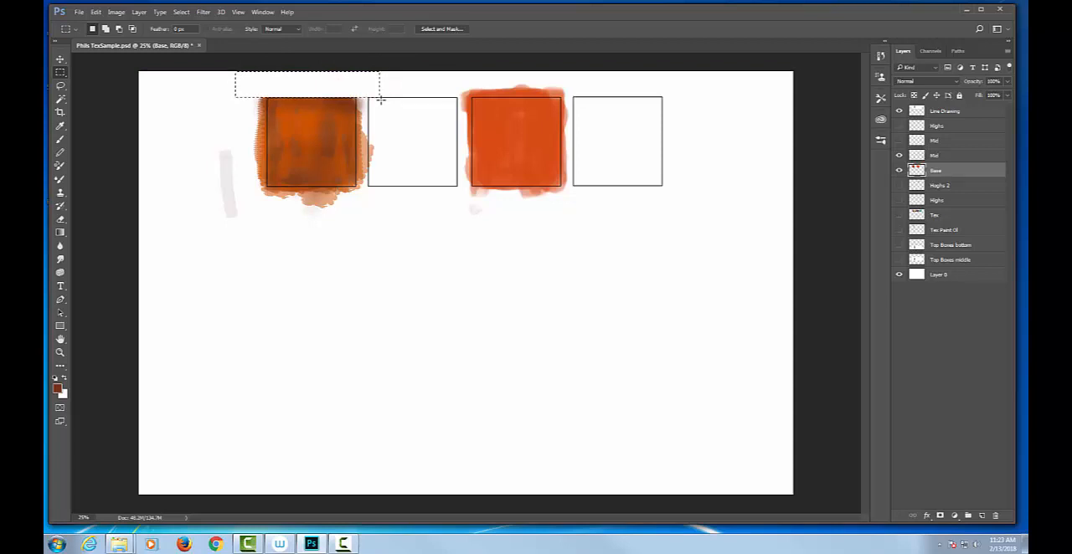
{"action": "left_click_drag", "start_coordinate": [363, 92], "coordinate": [356, 202]}
{"action": "key", "text": "Delete"}
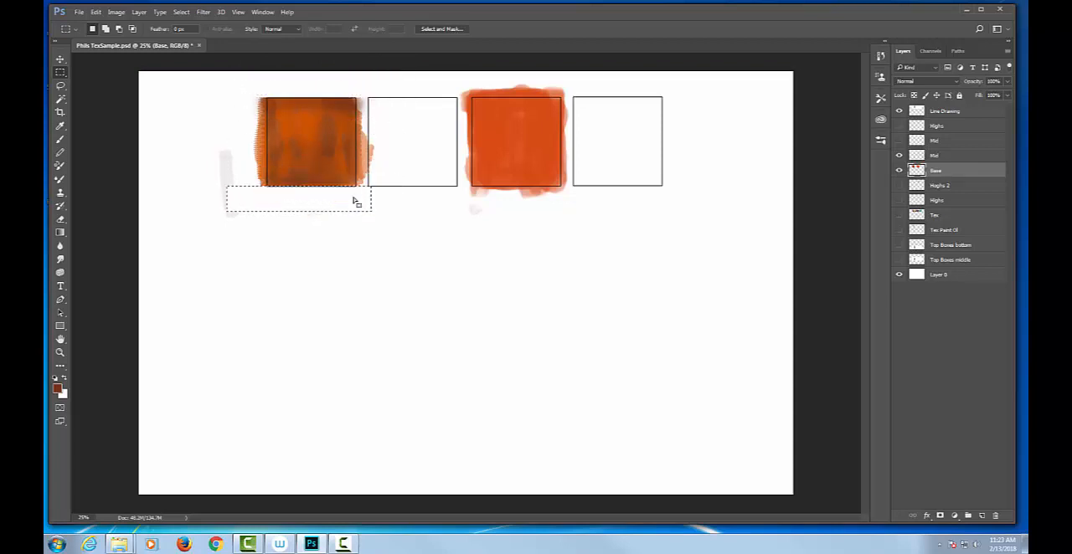
{"action": "mouse_move", "coordinate": [209, 77]}
{"action": "left_mouse_down"}
{"action": "mouse_move", "coordinate": [242, 98]}
{"action": "mouse_move", "coordinate": [267, 190]}
{"action": "left_mouse_up"}
{"action": "mouse_move", "coordinate": [170, 79]}
{"action": "left_mouse_down"}
{"action": "mouse_move", "coordinate": [213, 103]}
{"action": "mouse_move", "coordinate": [271, 218]}
{"action": "mouse_move", "coordinate": [269, 252]}
{"action": "left_mouse_up"}
{"action": "key", "text": "Delete"}
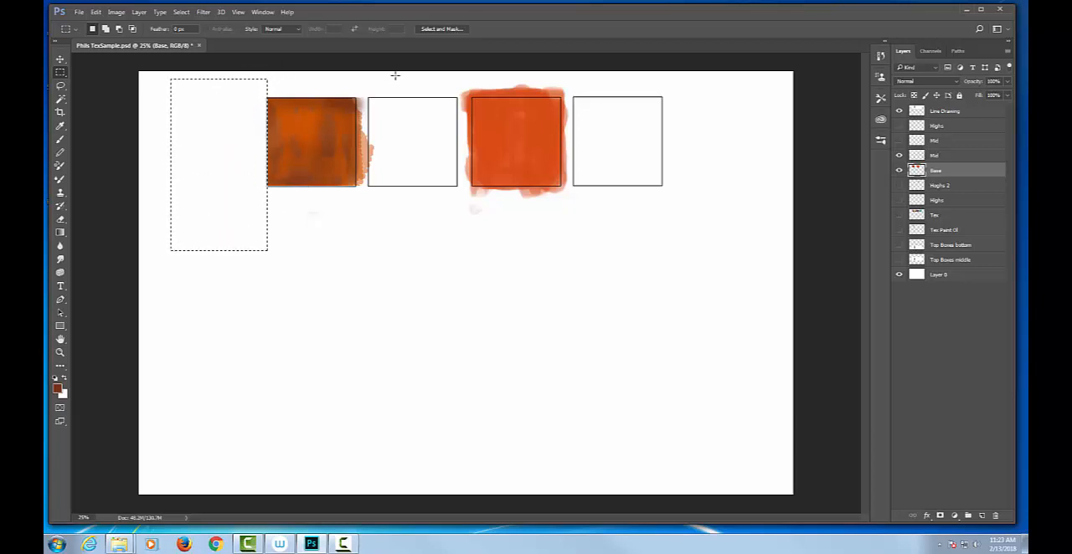
{"action": "left_click_drag", "start_coordinate": [395, 75], "coordinate": [356, 221]}
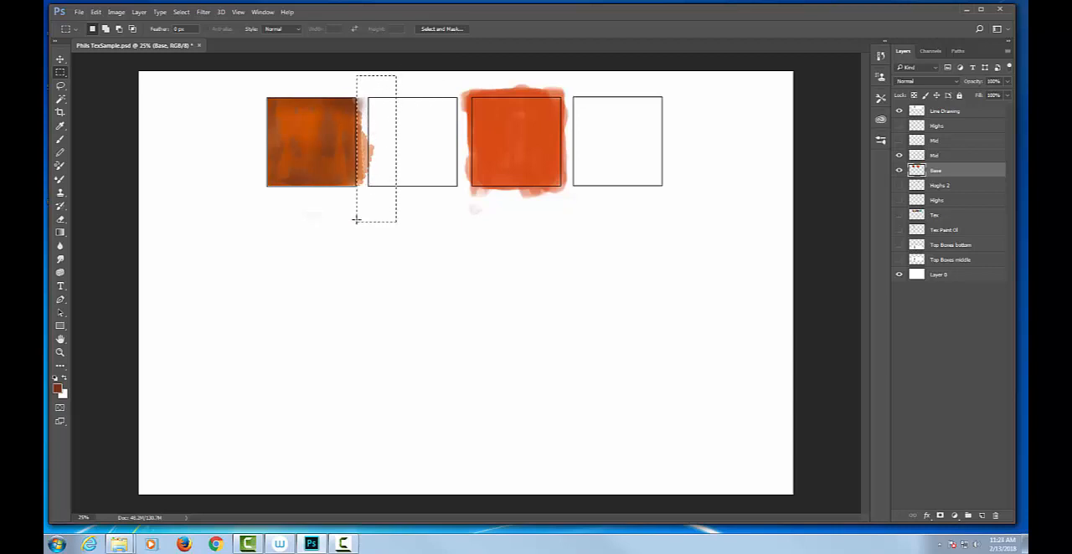
{"action": "key", "text": "Delete"}
{"action": "left_click", "coordinate": [356, 219]}
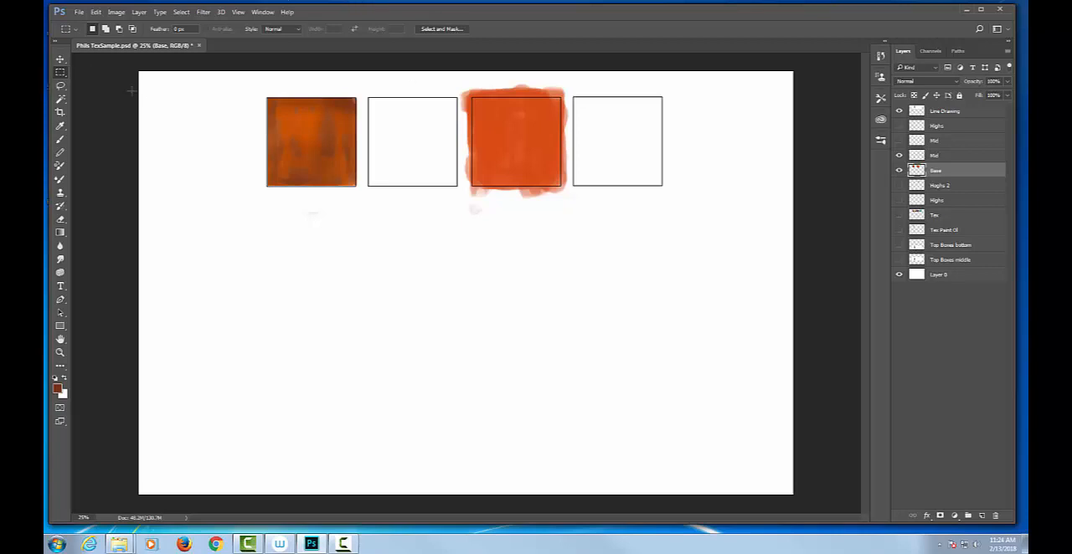
Activate the visible Mid layer and make a box-sized square selection in the empty area below the second box
{"action": "left_click", "coordinate": [70, 31]}
{"action": "left_click", "coordinate": [947, 154]}
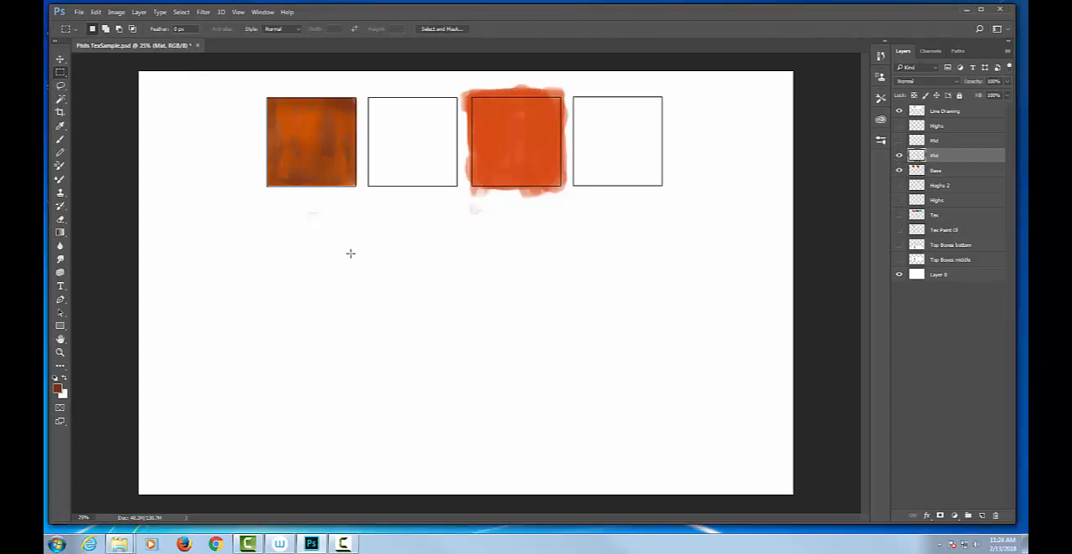
{"action": "left_click_drag", "start_coordinate": [365, 222], "coordinate": [454, 308]}
Swap the foreground and background colors so dark brown is the background, and set the foreground to light pink #fcaeb3
{"action": "left_click", "coordinate": [64, 381]}
{"action": "left_click", "coordinate": [65, 381]}
{"action": "left_click", "coordinate": [64, 382]}
{"action": "left_click", "coordinate": [65, 382]}
{"action": "left_click", "coordinate": [66, 381]}
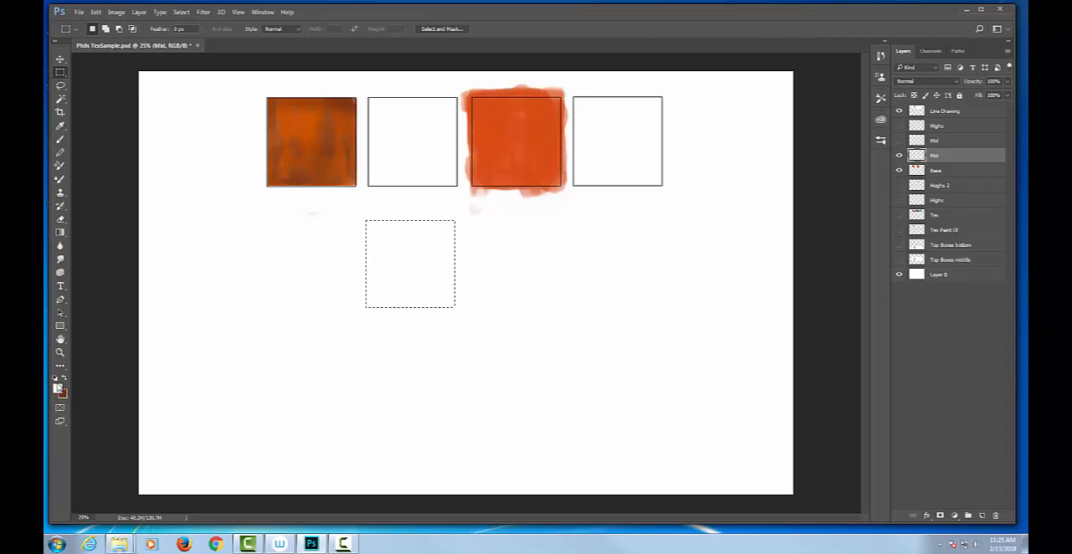
{"action": "key", "text": "i"}
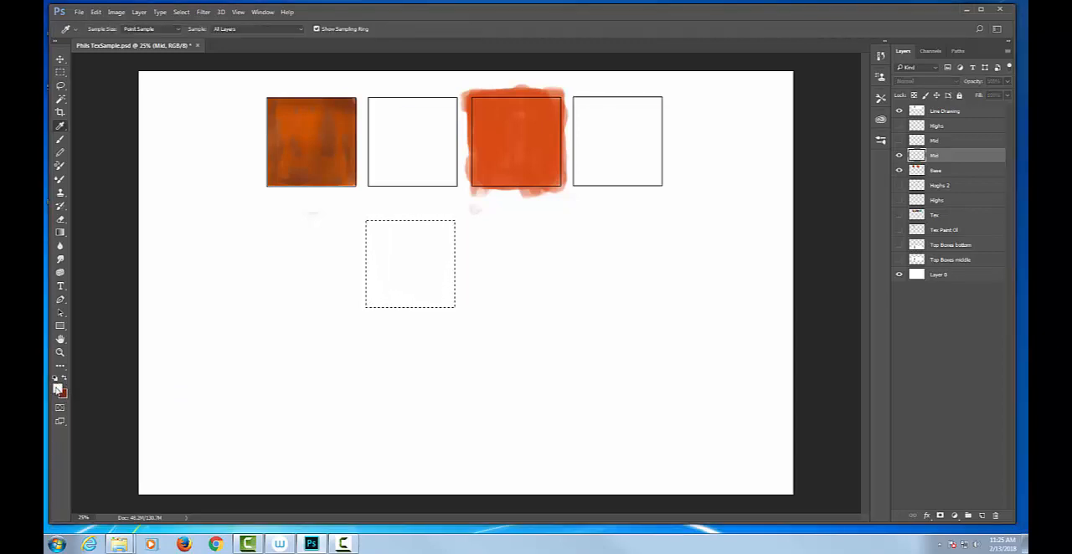
{"action": "left_click", "coordinate": [58, 387]}
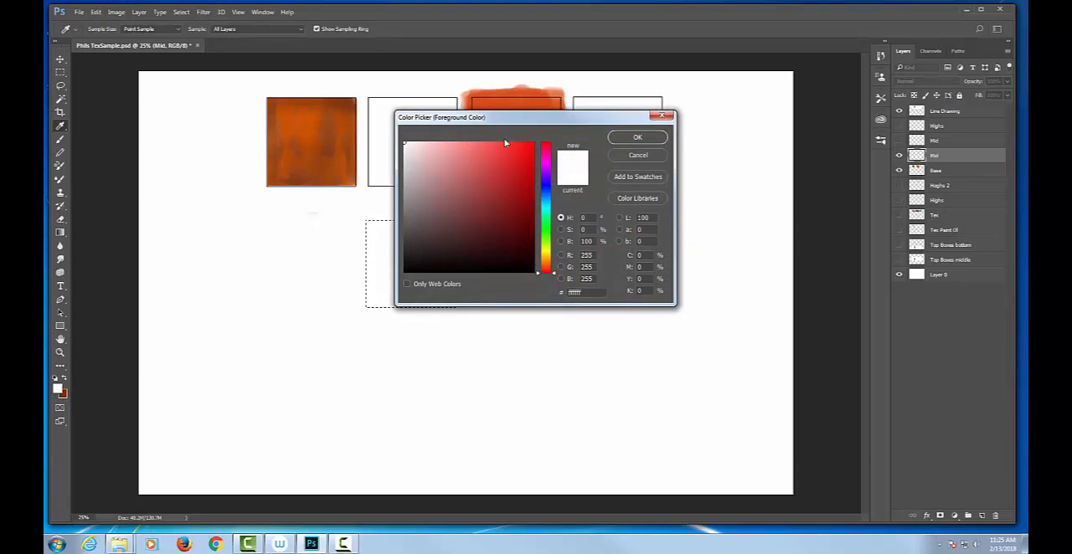
{"action": "left_click", "coordinate": [475, 144]}
{"action": "left_click_drag", "start_coordinate": [475, 144], "coordinate": [444, 143]}
{"action": "left_click_drag", "start_coordinate": [556, 273], "coordinate": [546, 148]}
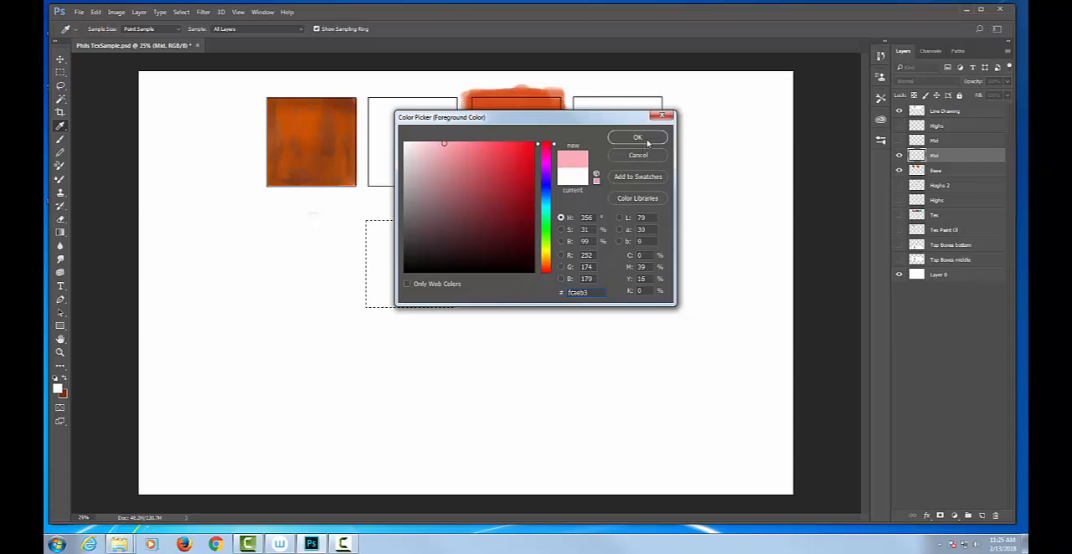
{"action": "left_click", "coordinate": [637, 138]}
{"action": "key", "text": "m"}
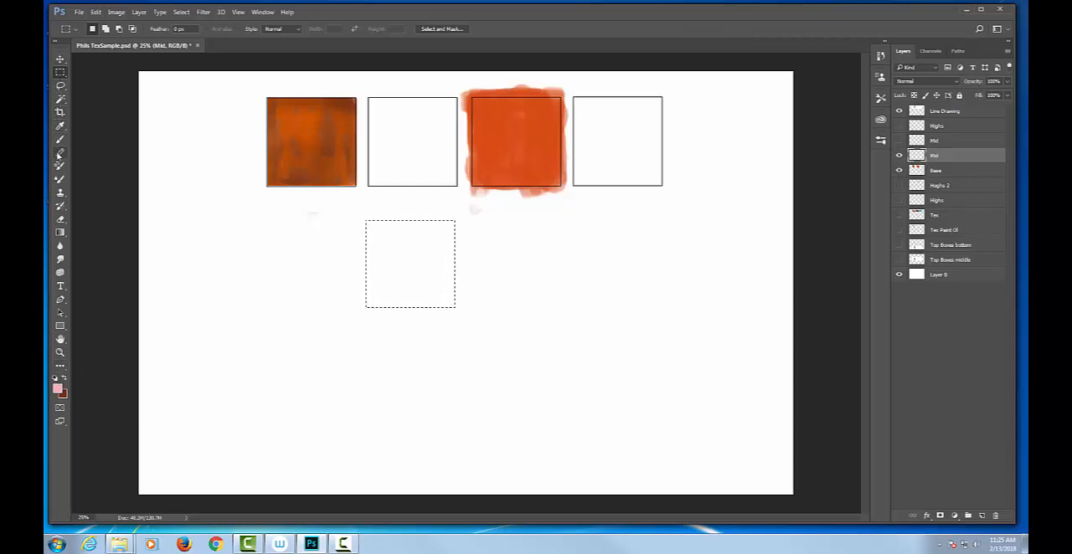
Fill the square selection with a linear gradient from pink at the bottom to dark brown at the top, undoing an overlong first try
{"action": "left_click", "coordinate": [60, 233]}
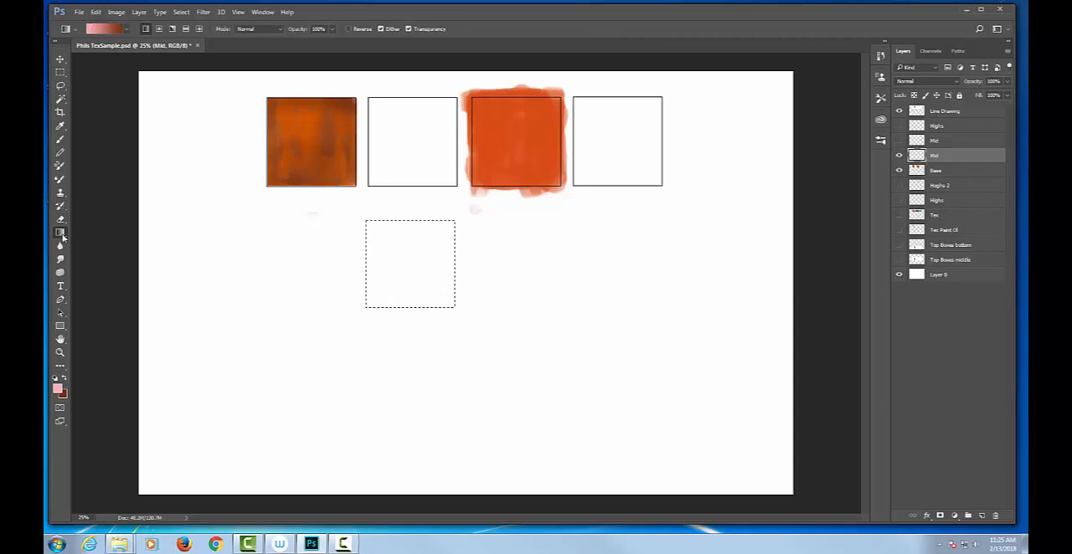
{"action": "left_click_drag", "start_coordinate": [63, 238], "coordinate": [94, 244]}
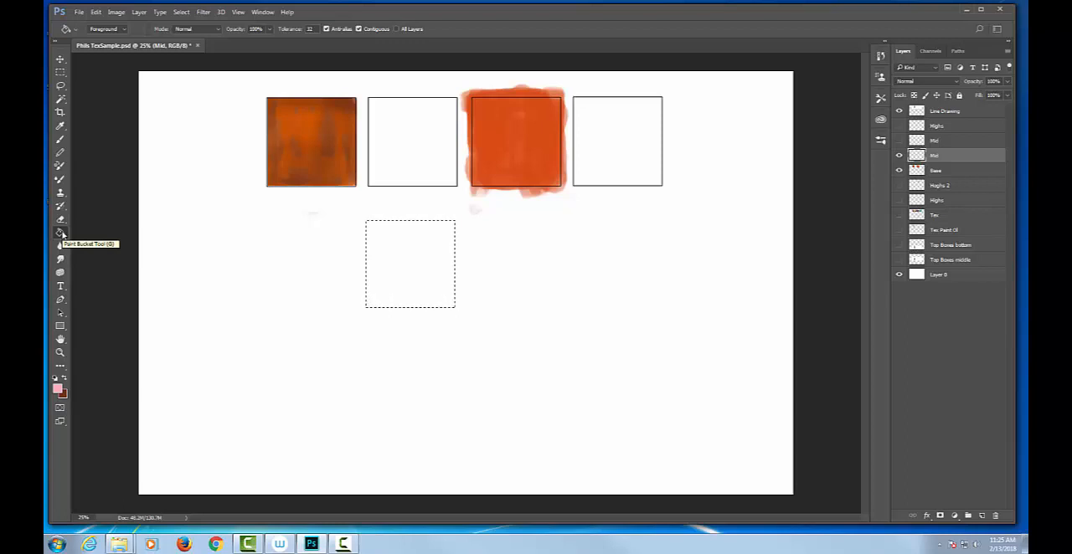
{"action": "left_click_drag", "start_coordinate": [62, 234], "coordinate": [83, 233]}
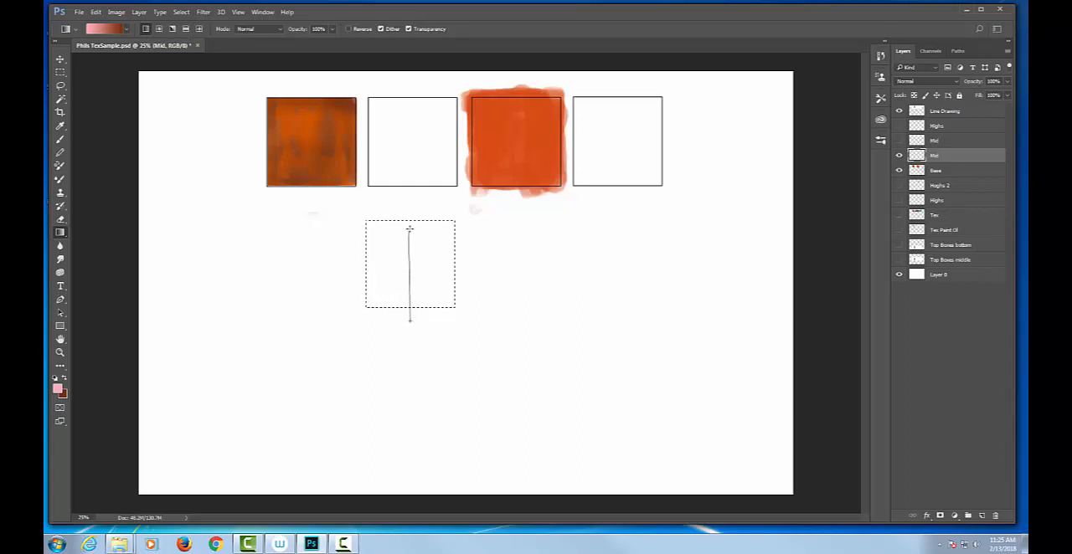
{"action": "left_click_drag", "start_coordinate": [410, 222], "coordinate": [411, 218]}
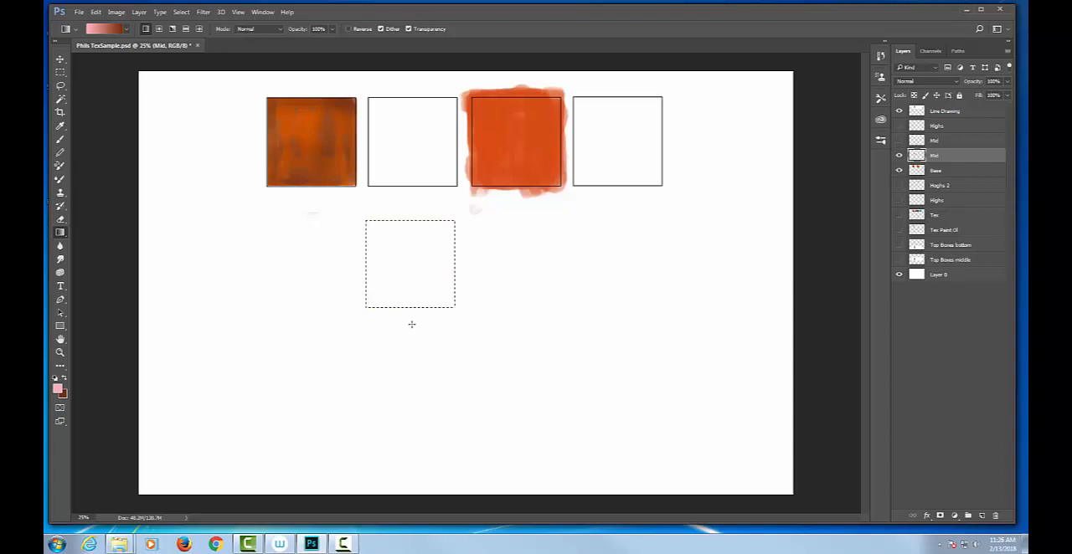
{"action": "left_click_drag", "start_coordinate": [414, 201], "coordinate": [410, 124]}
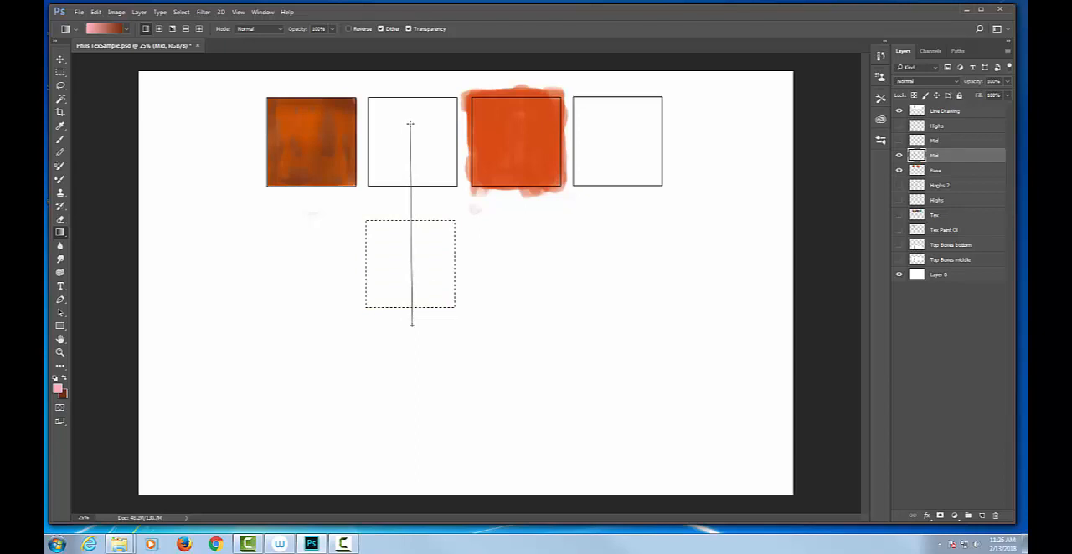
{"action": "left_click_drag", "start_coordinate": [411, 124], "coordinate": [411, 124]}
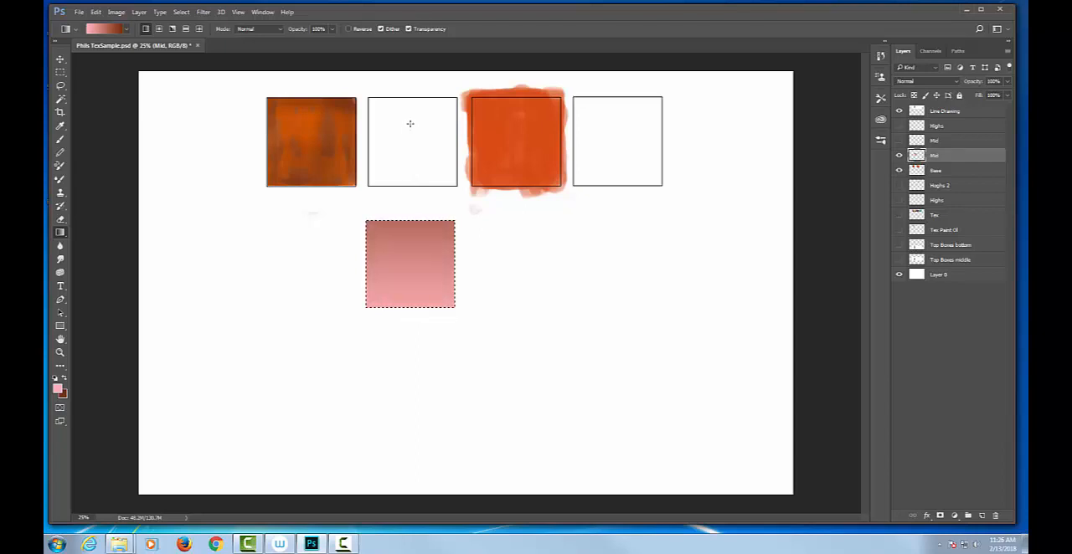
{"action": "key", "text": "ctrl+z"}
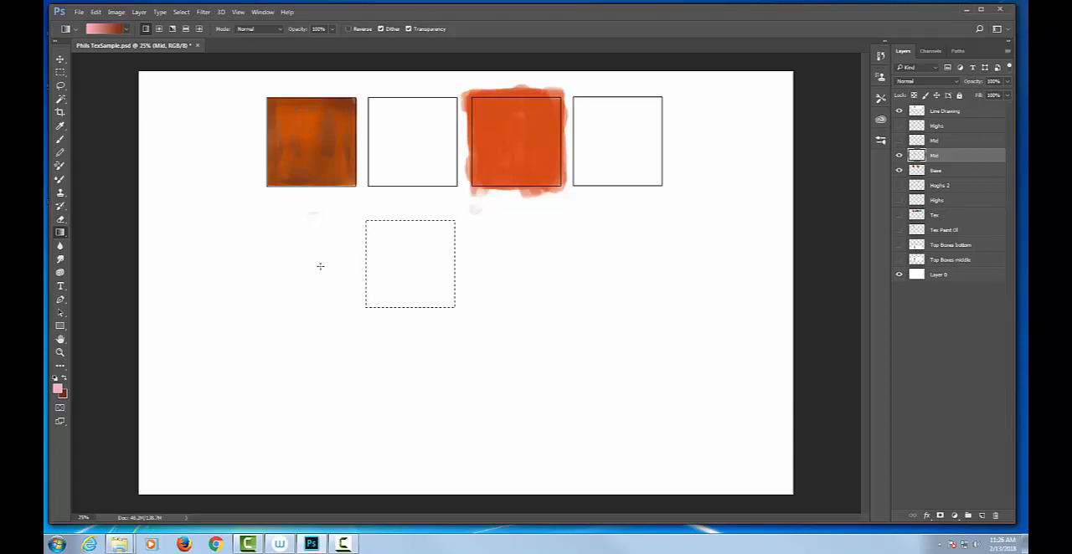
{"action": "left_click_drag", "start_coordinate": [322, 303], "coordinate": [571, 192]}
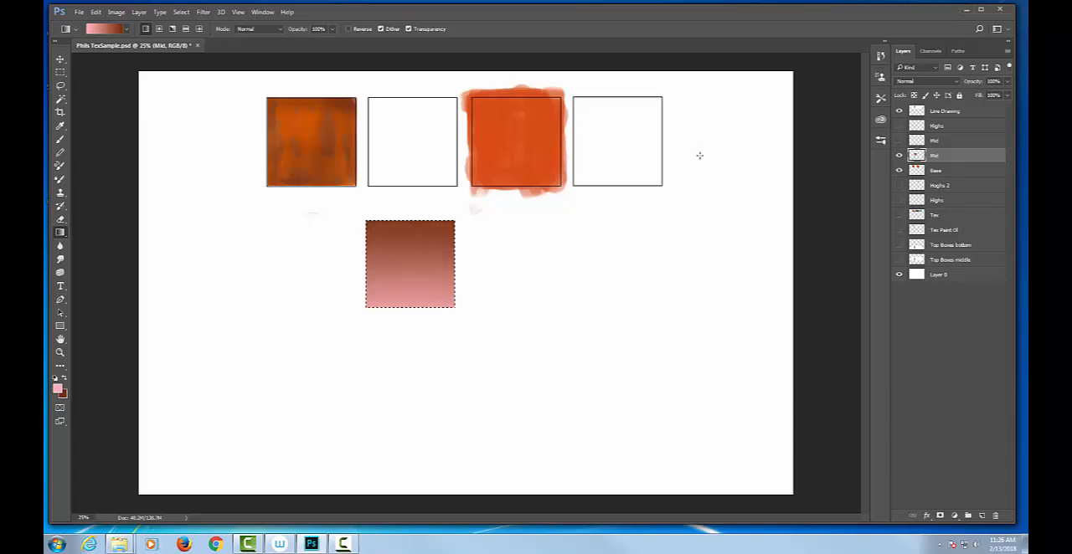
Set the Mid layer's blend mode to Multiply and move the gradient square exactly over the first orange box
{"action": "key", "text": "v"}
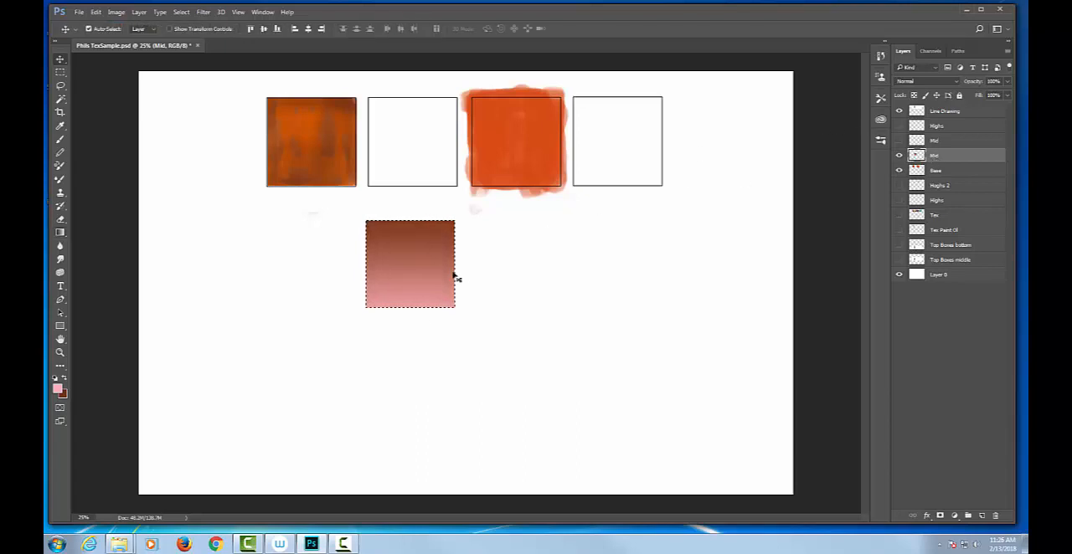
{"action": "left_click_drag", "start_coordinate": [434, 268], "coordinate": [199, 165]}
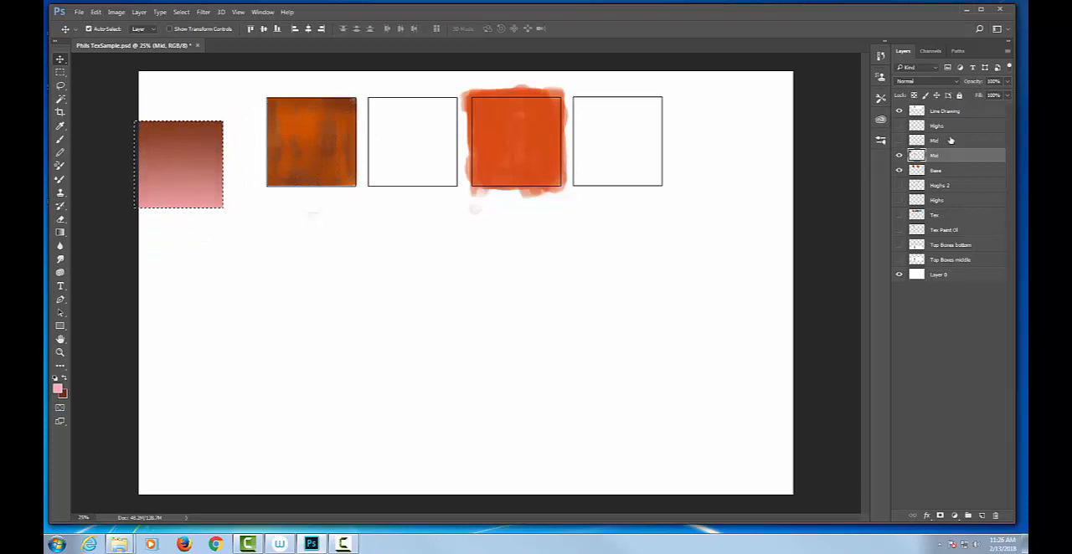
{"action": "left_click", "coordinate": [927, 81]}
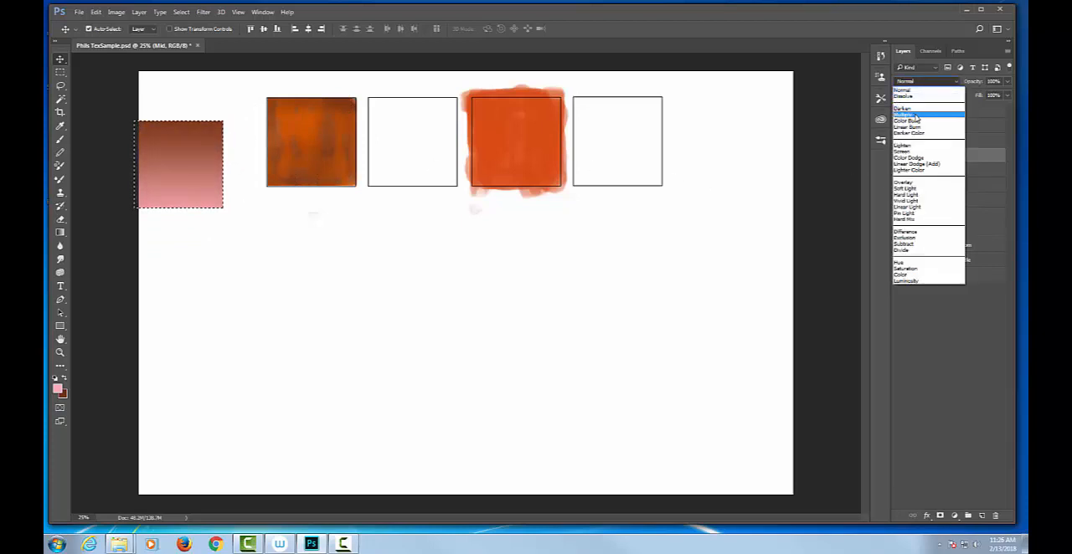
{"action": "left_click", "coordinate": [907, 115]}
{"action": "left_click_drag", "start_coordinate": [199, 177], "coordinate": [332, 158]}
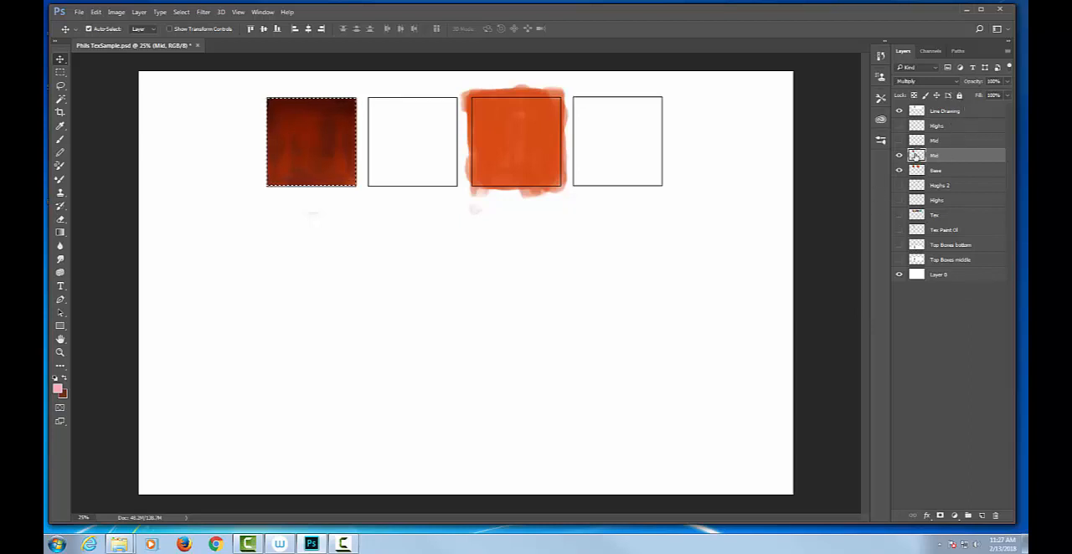
Toggle the Mid layer's visibility to compare its effect, and try different layer opacities, ending at 89%
{"action": "left_click", "coordinate": [899, 157]}
{"action": "left_click", "coordinate": [900, 157]}
{"action": "left_click_drag", "start_coordinate": [994, 96], "coordinate": [977, 98]}
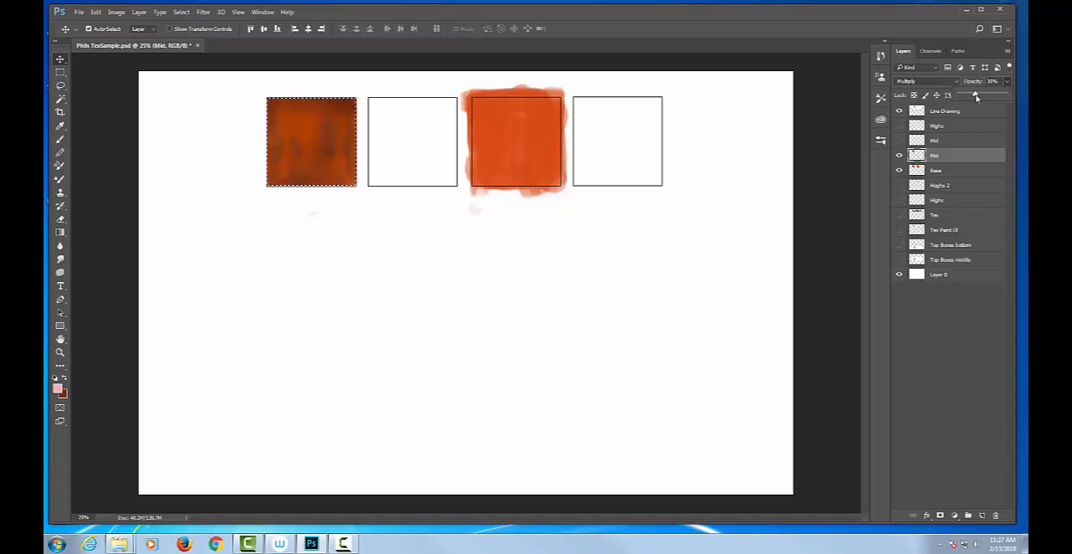
{"action": "left_click_drag", "start_coordinate": [976, 97], "coordinate": [1001, 96]}
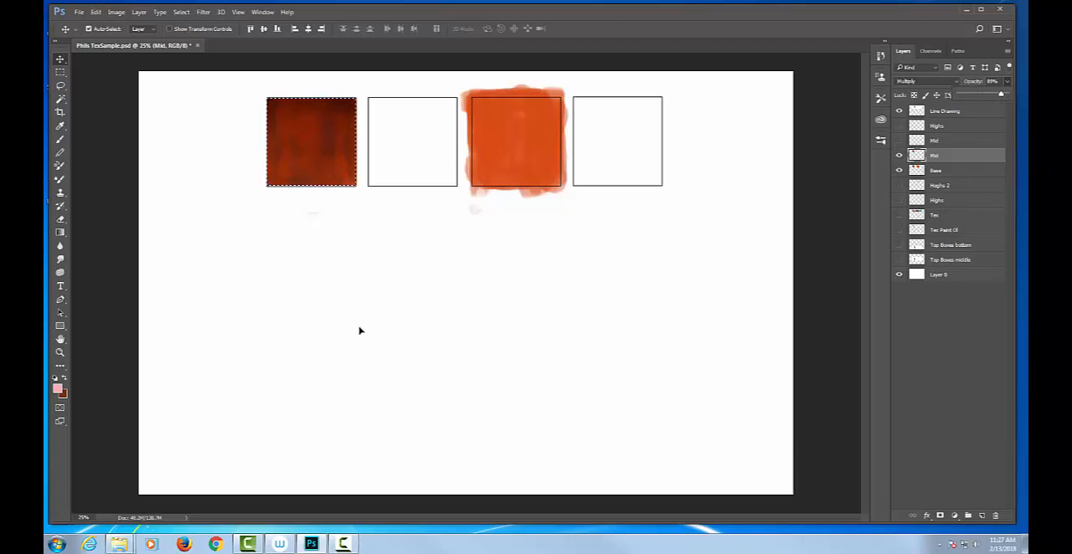
Erase rough patches from the gradient square with a 300 px textured eraser, and lower the Mid layer's opacity to under 50%
{"action": "key", "text": "e"}
{"action": "right_click", "coordinate": [321, 291]}
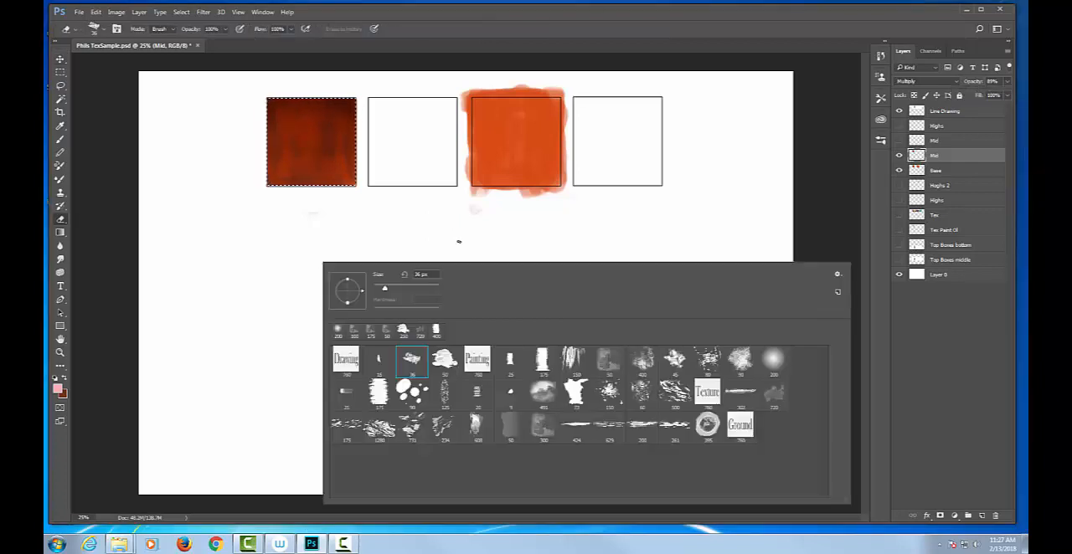
{"action": "left_click", "coordinate": [459, 242]}
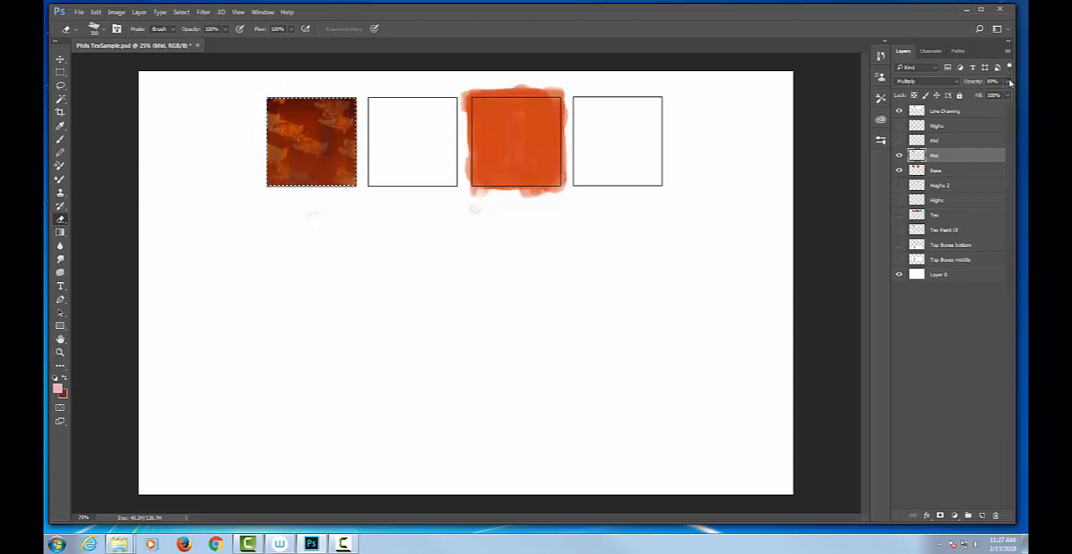
{"action": "left_click", "coordinate": [1007, 81]}
{"action": "left_click_drag", "start_coordinate": [1004, 95], "coordinate": [970, 101]}
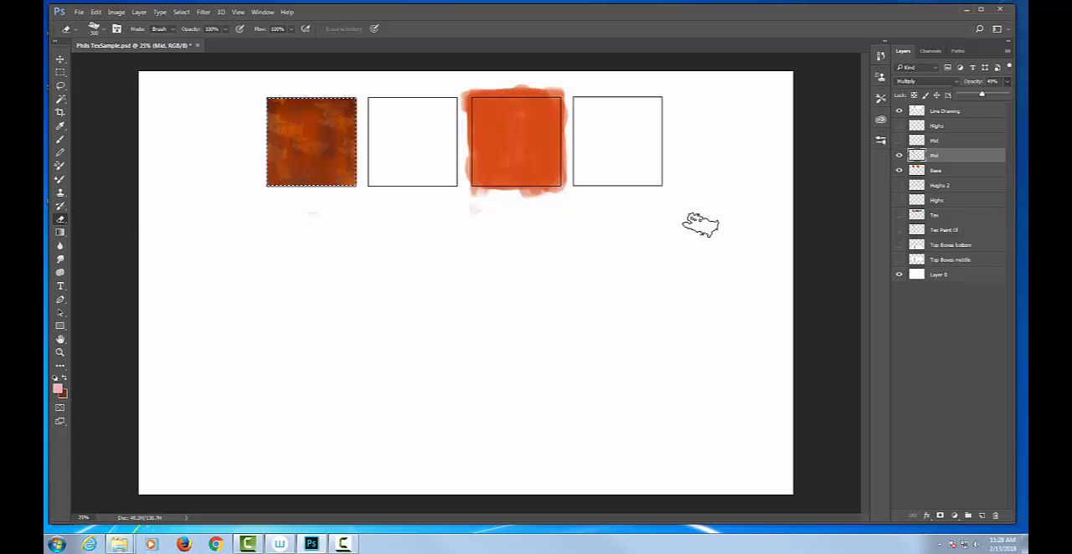
Merge the Mid layer with the Base layer and hide the merged layer
{"action": "left_click", "coordinate": [956, 171], "text": "shift"}
{"action": "key", "text": "ctrl+e"}
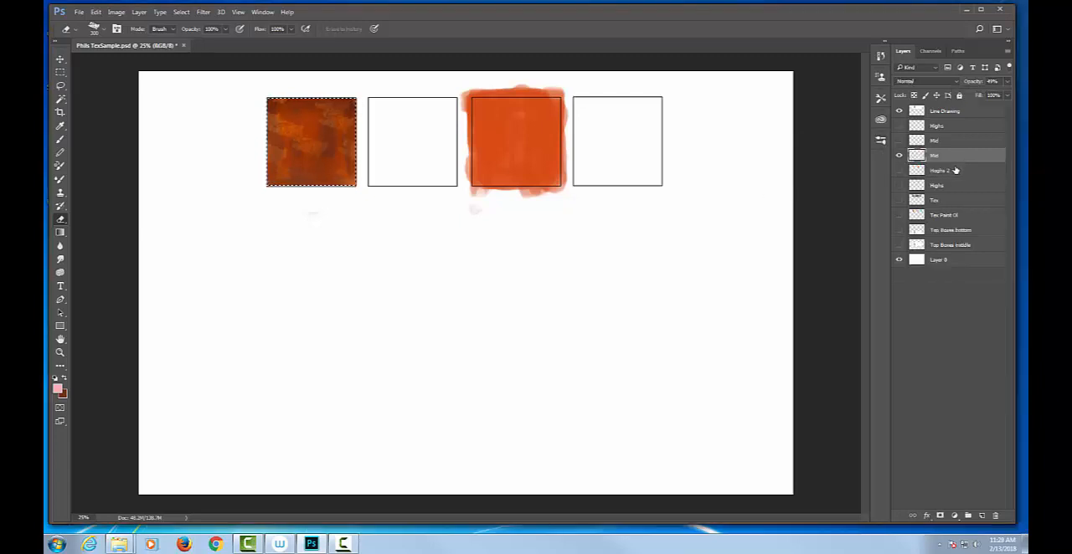
{"action": "left_click", "coordinate": [899, 156]}
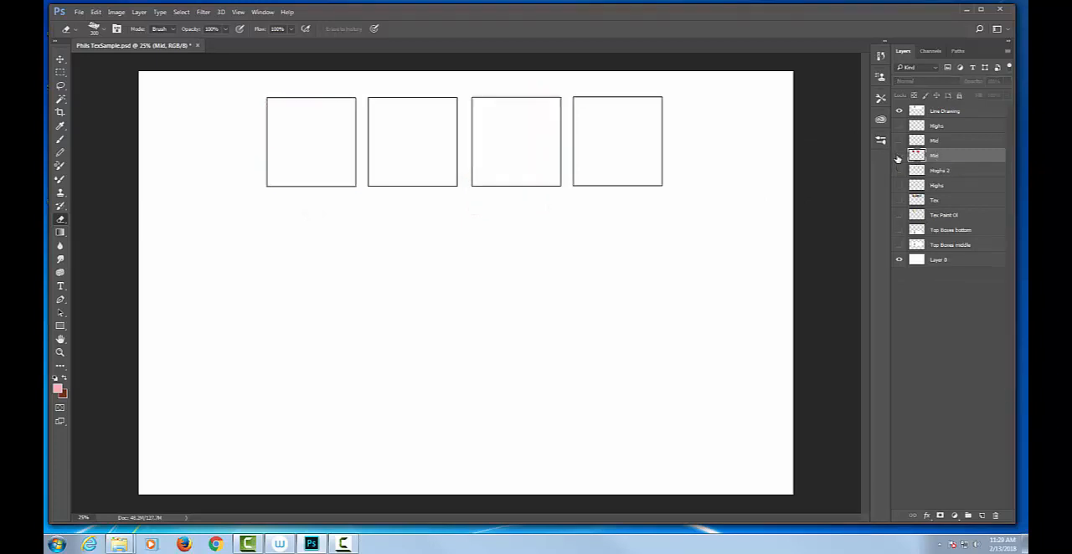
Duplicate the Line Drawing layer and move the copy straight down to form a second row of boxes
{"action": "left_click", "coordinate": [900, 110]}
{"action": "left_click", "coordinate": [900, 110]}
{"action": "left_click", "coordinate": [901, 111]}
{"action": "left_click", "coordinate": [900, 111]}
{"action": "left_click", "coordinate": [980, 114]}
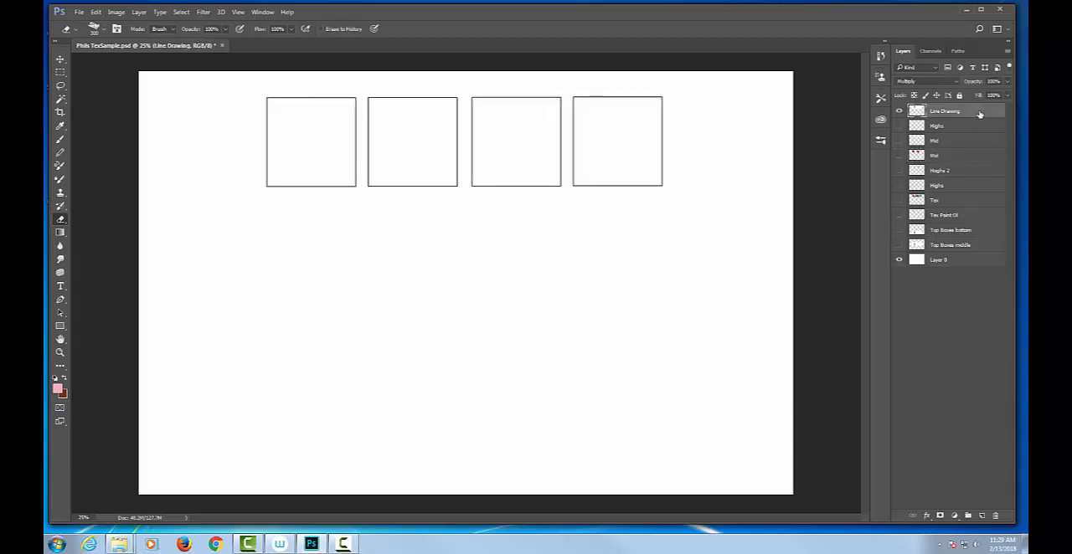
{"action": "right_click", "coordinate": [977, 112]}
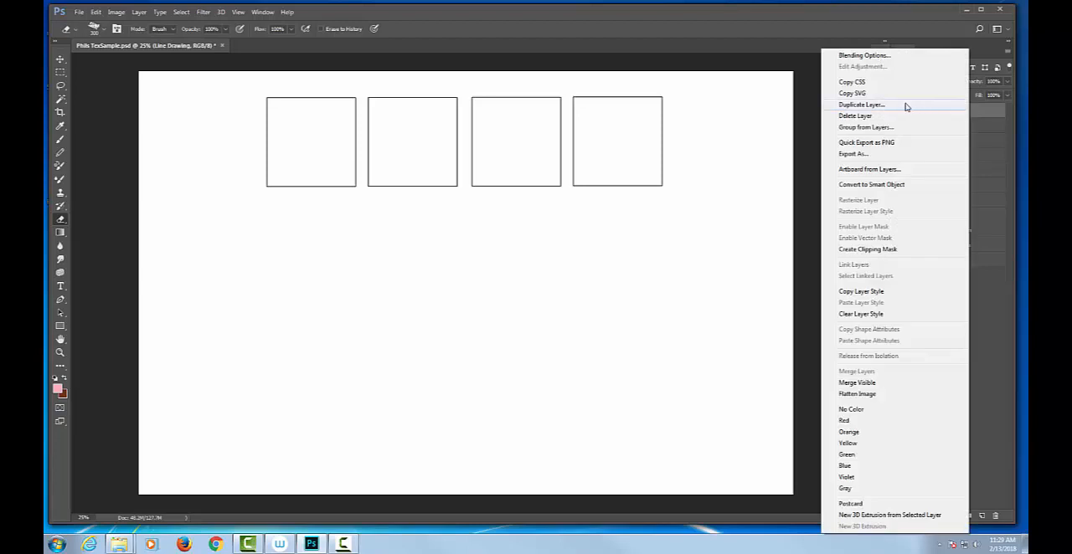
{"action": "left_click", "coordinate": [862, 104]}
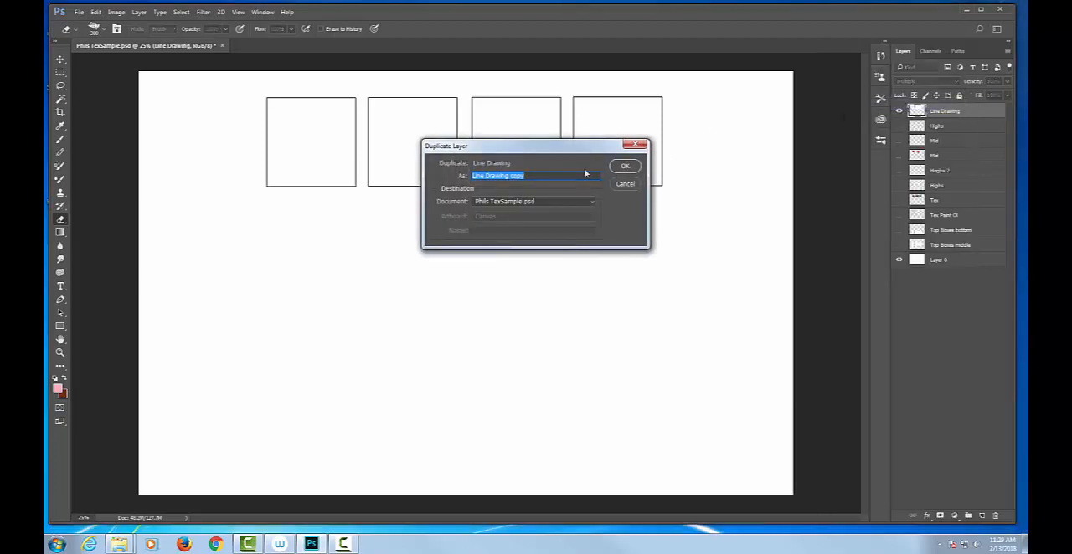
{"action": "left_click", "coordinate": [625, 166]}
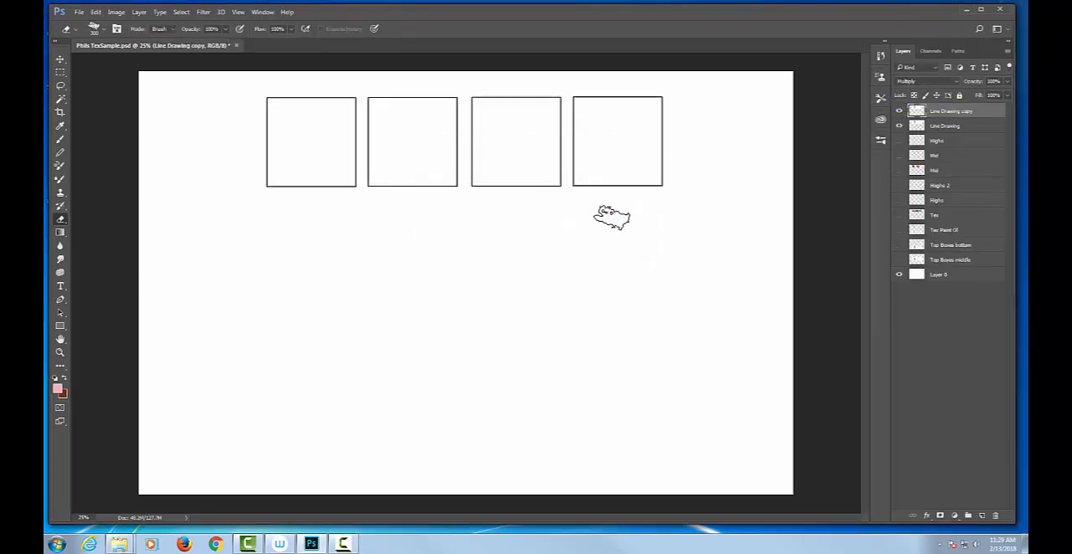
{"action": "key", "text": "v"}
{"action": "left_click_drag", "start_coordinate": [612, 185], "coordinate": [614, 287]}
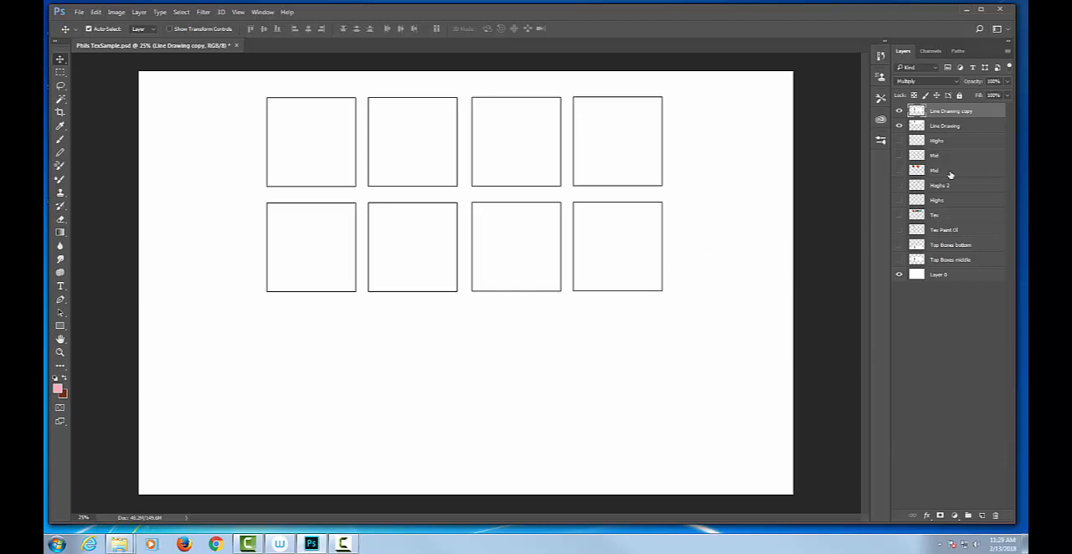
Copy the second row of boxes to a new layer from a rectangular selection, and move it down as a third row
{"action": "right_click", "coordinate": [951, 114]}
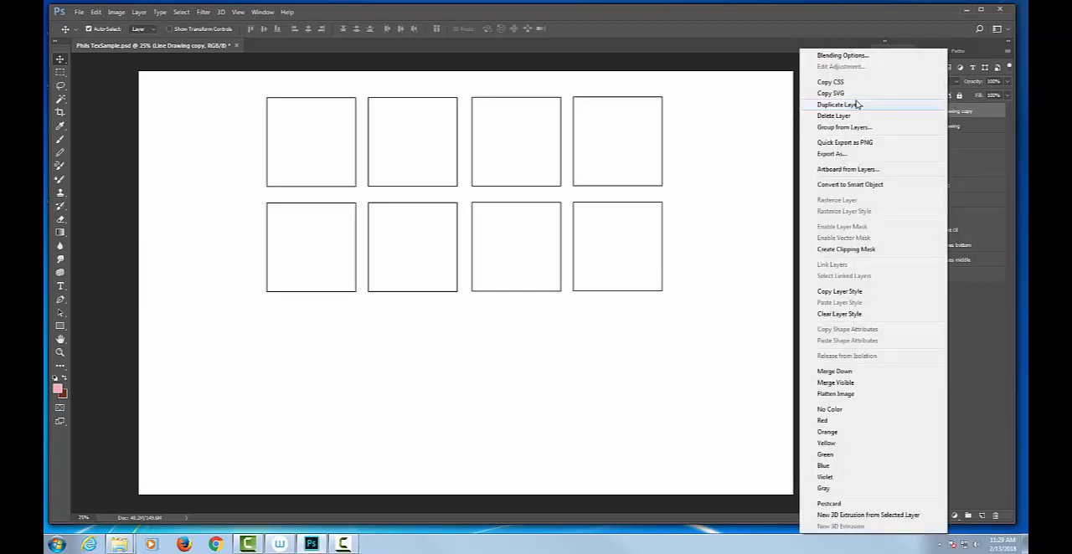
{"action": "key", "text": "Escape"}
{"action": "key", "text": "m"}
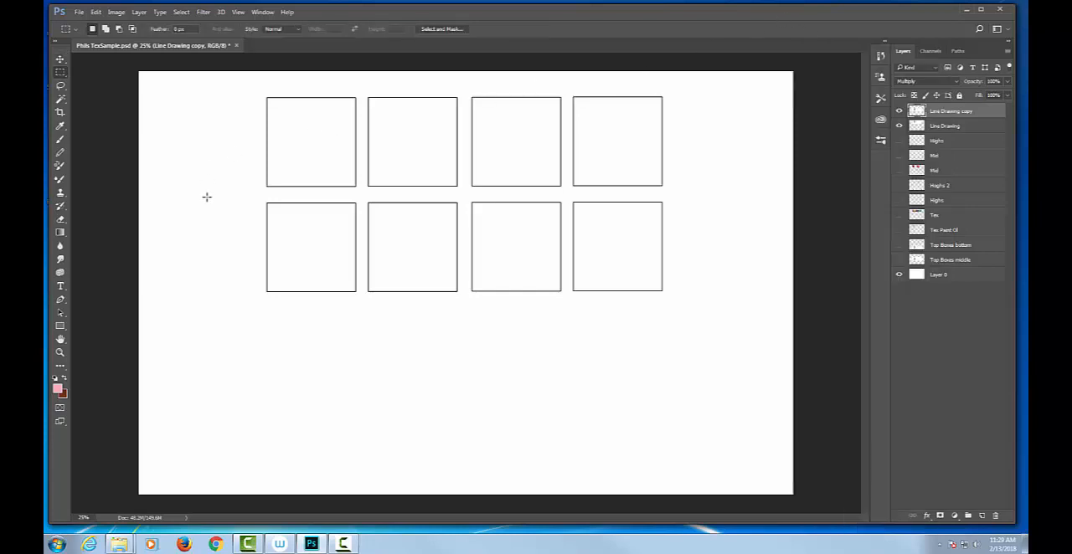
{"action": "left_click_drag", "start_coordinate": [238, 195], "coordinate": [679, 312]}
{"action": "left_click", "coordinate": [682, 304]}
{"action": "left_click_drag", "start_coordinate": [258, 194], "coordinate": [670, 310]}
{"action": "key", "text": "ctrl+j"}
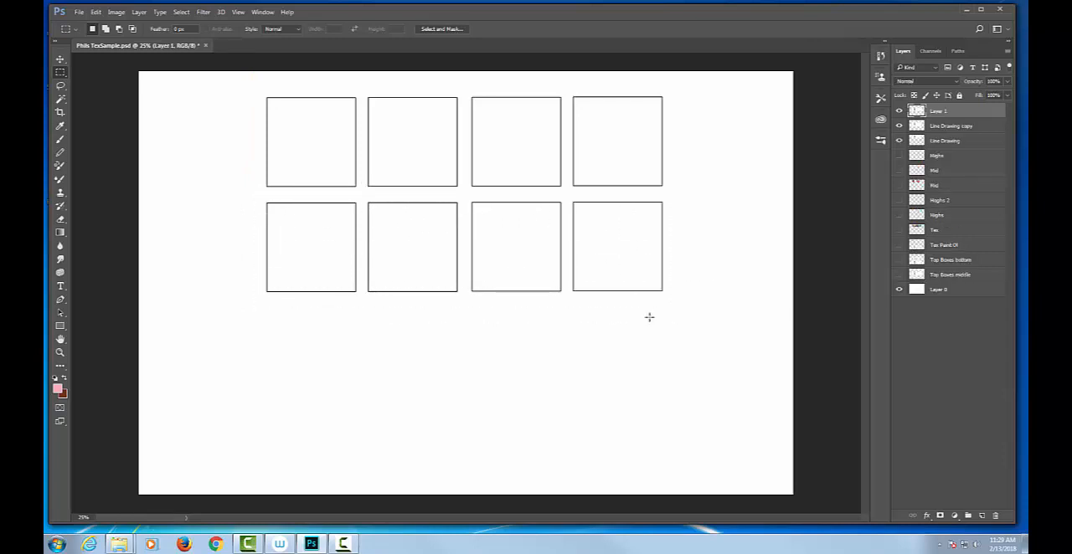
{"action": "key", "text": "v"}
{"action": "left_click_drag", "start_coordinate": [512, 241], "coordinate": [512, 338]}
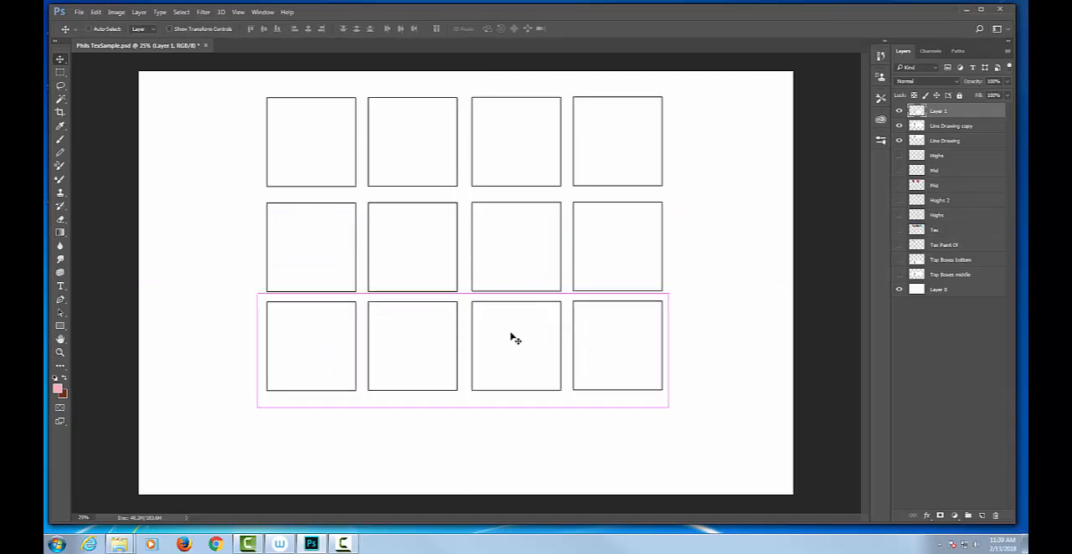
Paste several extra copies of the box row as new layers and delete them all again
{"action": "key", "text": "ctrl"}
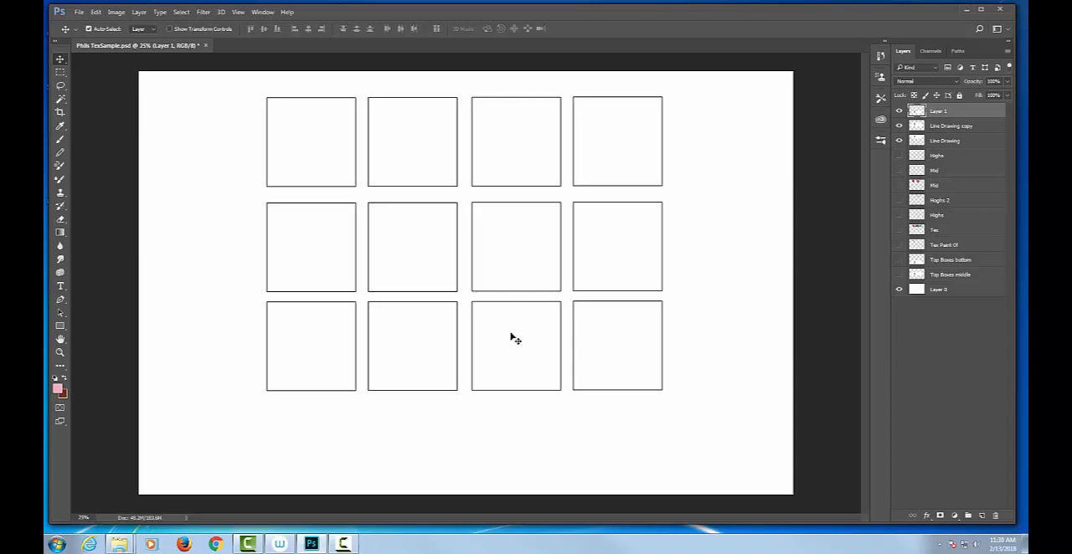
{"action": "left_click_drag", "start_coordinate": [512, 333], "coordinate": [542, 253]}
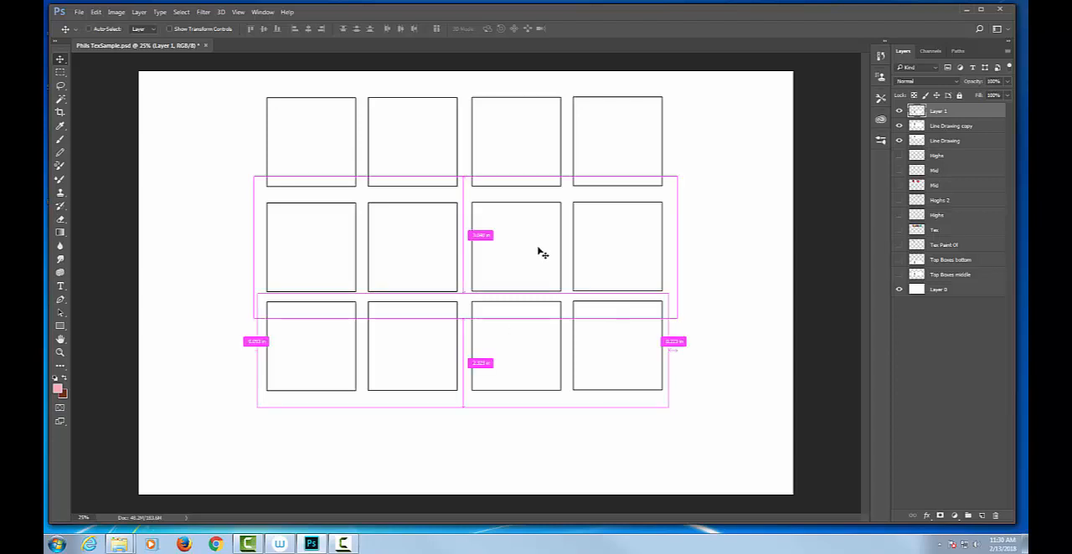
{"action": "key", "text": "ctrl+v"}
{"action": "key", "text": "ctrl+v"}
{"action": "key", "text": "ctrl+v"}
{"action": "key", "text": "ctrl+v"}
{"action": "key", "text": "ctrl+v"}
{"action": "key", "text": "ctrl+v"}
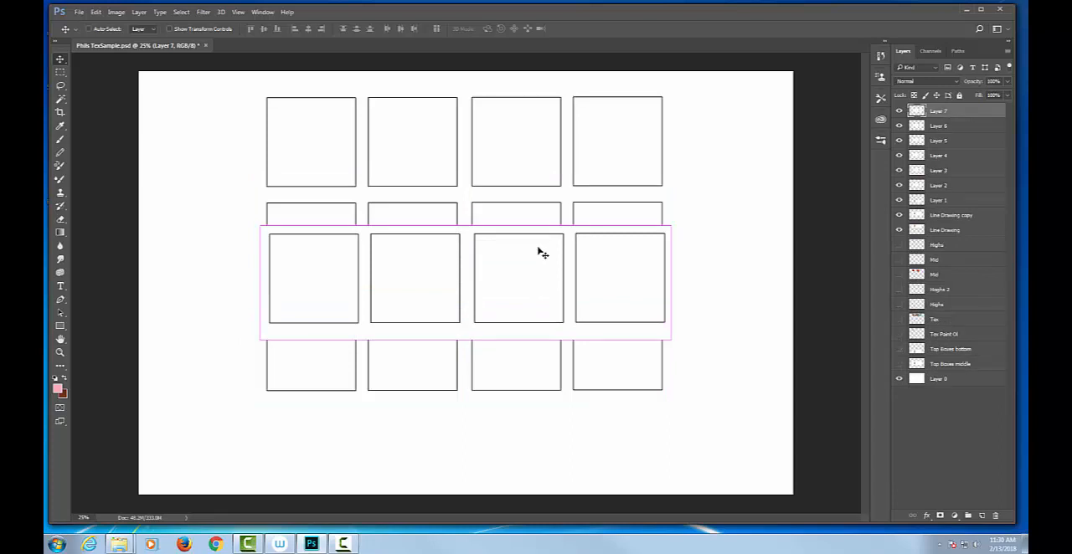
{"action": "key", "text": "Delete"}
{"action": "key", "text": "Delete"}
{"action": "key", "text": "Delete"}
{"action": "key", "text": "Delete"}
{"action": "key", "text": "Delete"}
{"action": "key", "text": "Delete"}
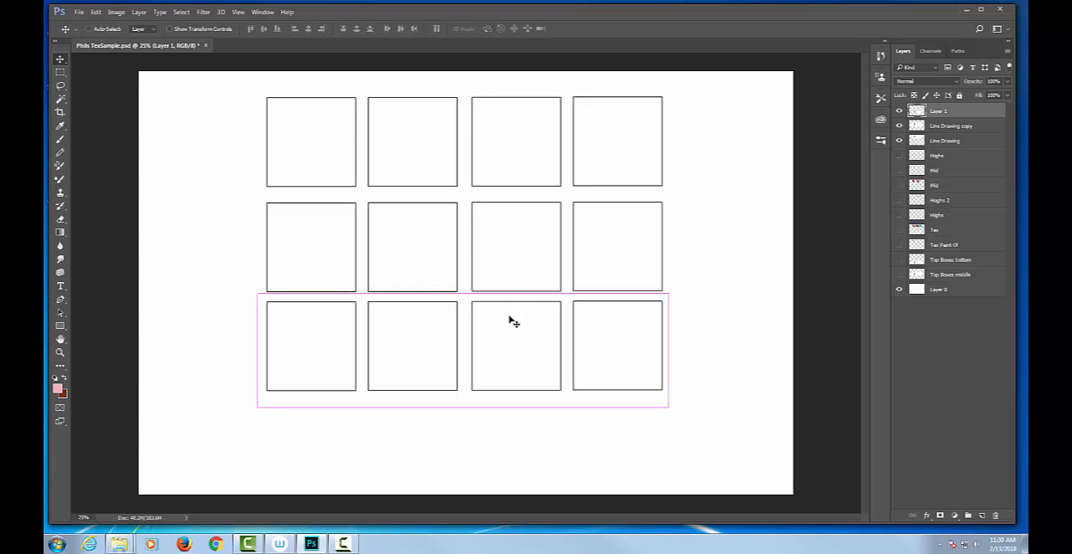
Paste another copy of the box row and align it beneath the third row as a fourth row
{"action": "key", "text": "ctrl+v"}
{"action": "left_click_drag", "start_coordinate": [510, 306], "coordinate": [532, 465]}
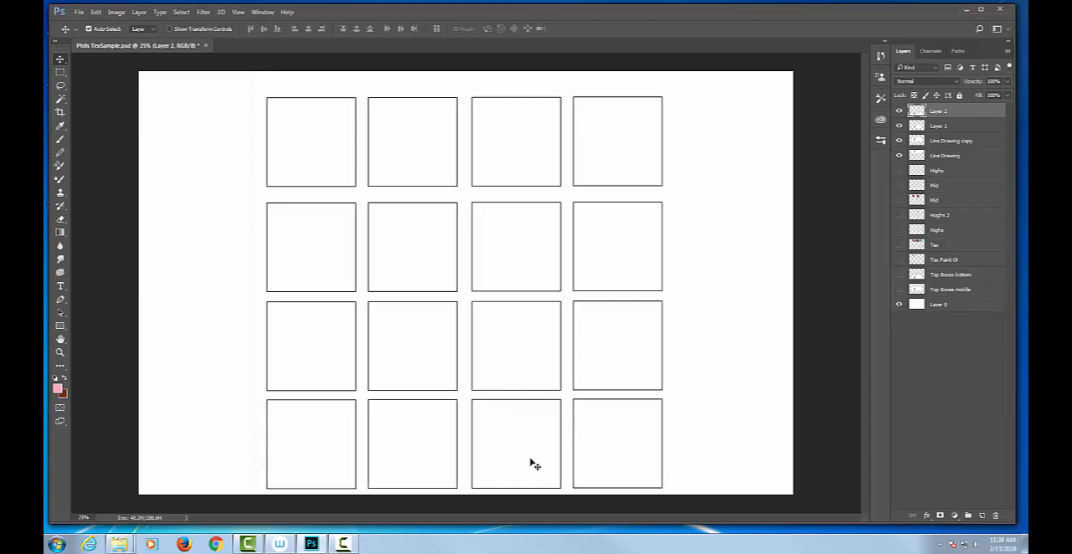
{"action": "key", "text": "Down"}
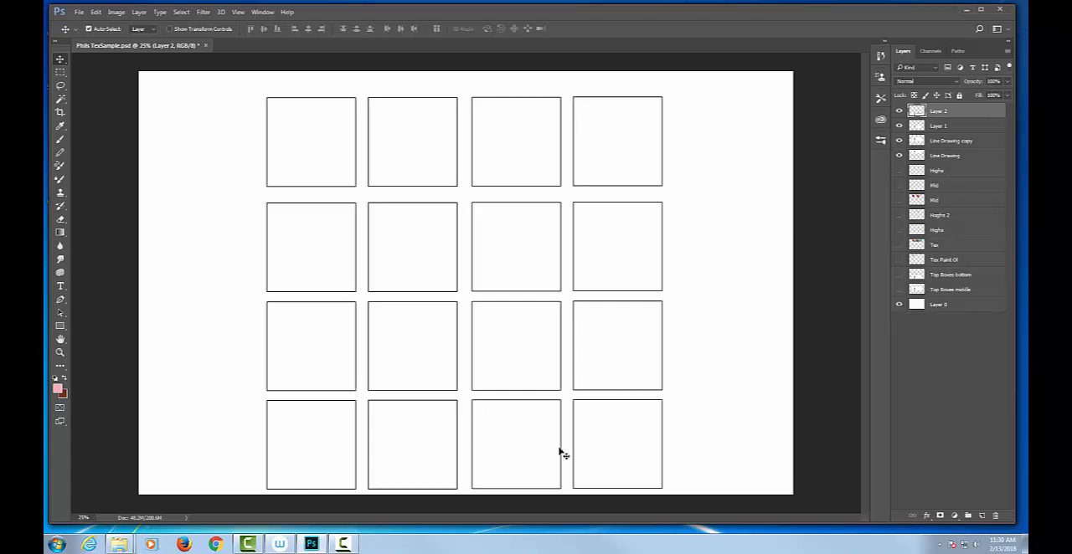
Select the Line Drawing and Line Drawing copy layers together and nudge the two upper box rows closer to the canvas top
{"action": "left_click", "coordinate": [968, 159]}
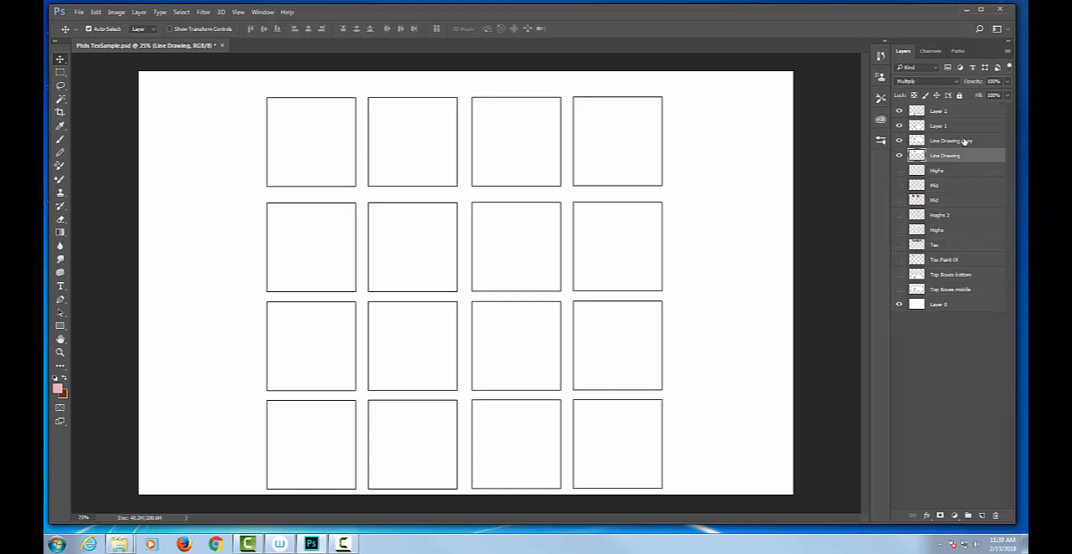
{"action": "left_click", "coordinate": [965, 140], "text": "shift"}
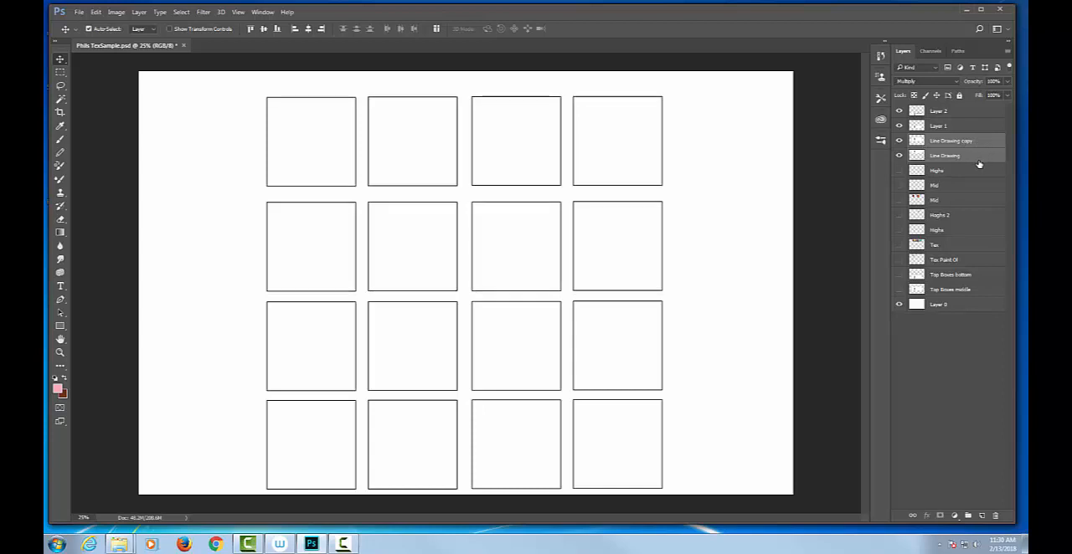
{"action": "key", "text": "Up"}
{"action": "key", "text": "Up"}
{"action": "key", "text": "Up"}
{"action": "key", "text": "Up"}
{"action": "key", "text": "Up"}
{"action": "key", "text": "Up"}
{"action": "key", "text": "Up"}
{"action": "key", "text": "Up"}
{"action": "key", "text": "Up"}
{"action": "key", "text": "Up"}
{"action": "key", "text": "Up"}
{"action": "key", "text": "Up"}
{"action": "key", "text": "Up"}
{"action": "key", "text": "Up"}
{"action": "key", "text": "Up"}
{"action": "key", "text": "Up"}
{"action": "key", "text": "Up"}
{"action": "key", "text": "Up"}
{"action": "key", "text": "Up"}
{"action": "key", "text": "Up"}
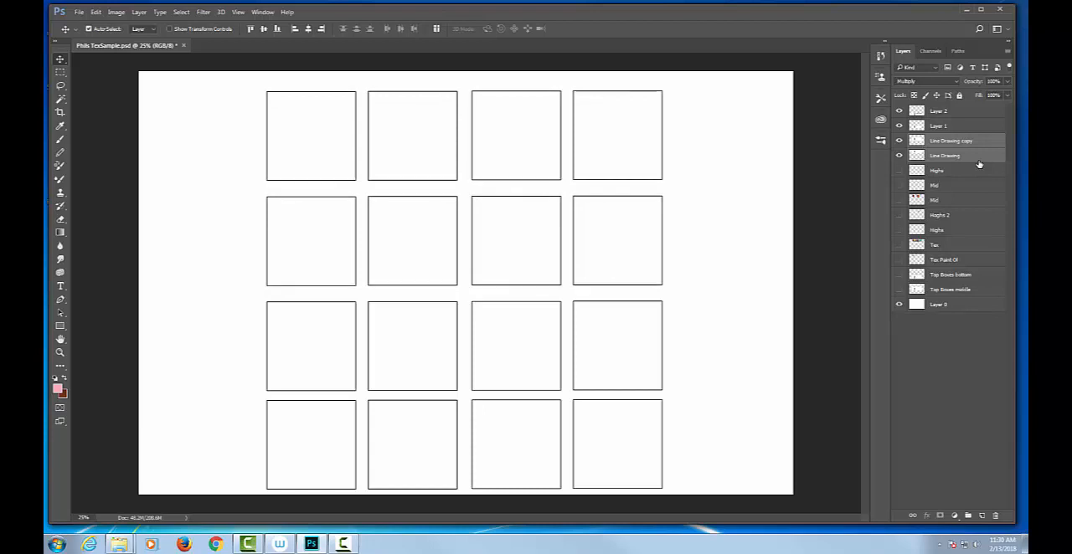
{"action": "key", "text": "Up"}
{"action": "key", "text": "Up"}
{"action": "key", "text": "Up"}
{"action": "key", "text": "Up"}
{"action": "key", "text": "Up"}
{"action": "key", "text": "Up"}
{"action": "key", "text": "Up"}
{"action": "key", "text": "Up"}
{"action": "key", "text": "Up"}
{"action": "key", "text": "Up"}
{"action": "key", "text": "Up"}
{"action": "key", "text": "Up"}
{"action": "key", "text": "Up"}
{"action": "key", "text": "Up"}
{"action": "key", "text": "Up"}
{"action": "key", "text": "Up"}
{"action": "key", "text": "Up"}
{"action": "key", "text": "Up"}
{"action": "key", "text": "Up"}
{"action": "key", "text": "Up"}
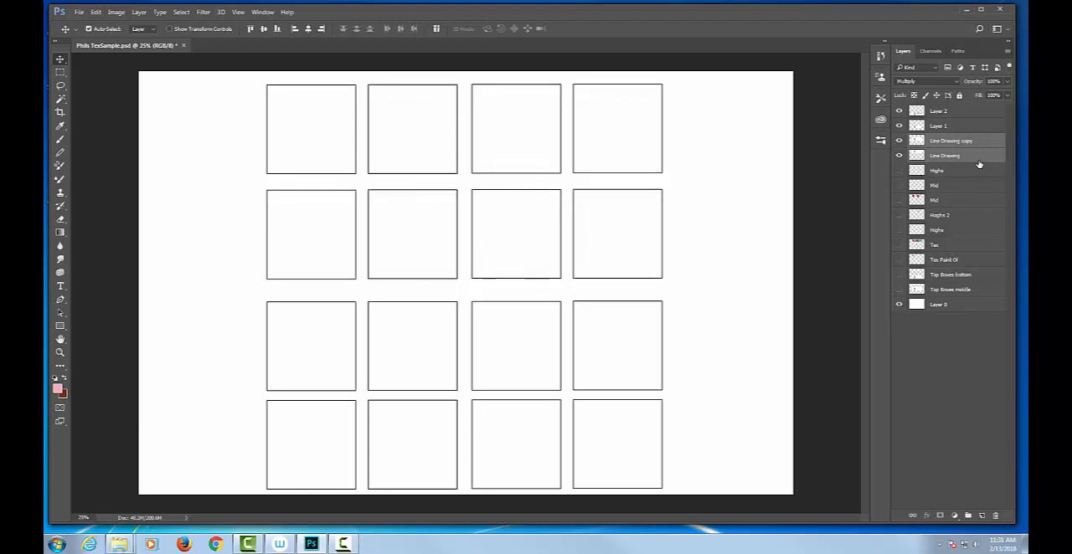
{"action": "key", "text": "Down"}
{"action": "key", "text": "Down"}
{"action": "key", "text": "Down"}
{"action": "key", "text": "Down"}
{"action": "key", "text": "Down"}
{"action": "key", "text": "Down"}
{"action": "key", "text": "Down"}
{"action": "key", "text": "Down"}
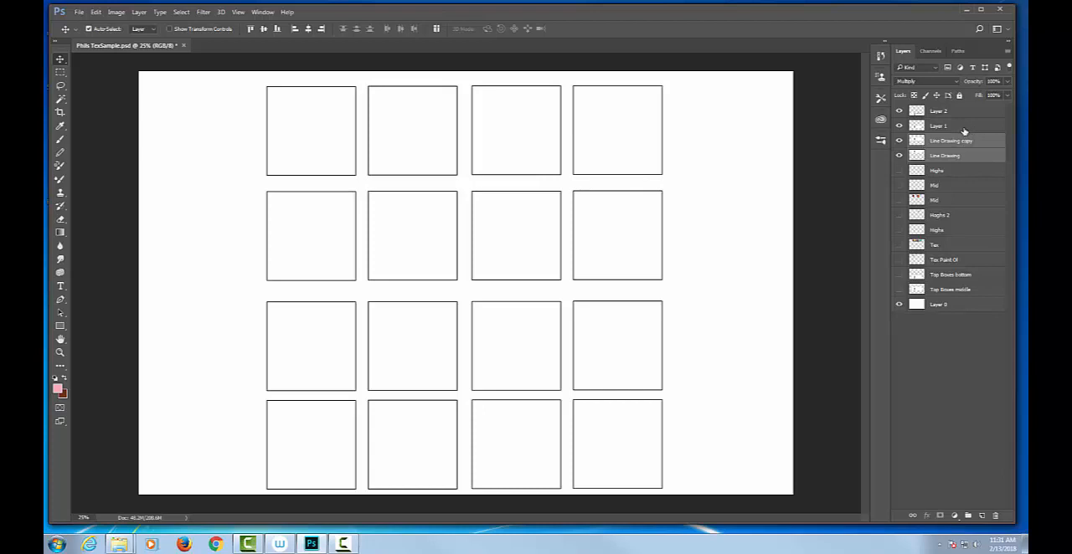
Select Layer 1 and Layer 2 together and nudge the two lower box rows up toward the second row
{"action": "left_click", "coordinate": [964, 130]}
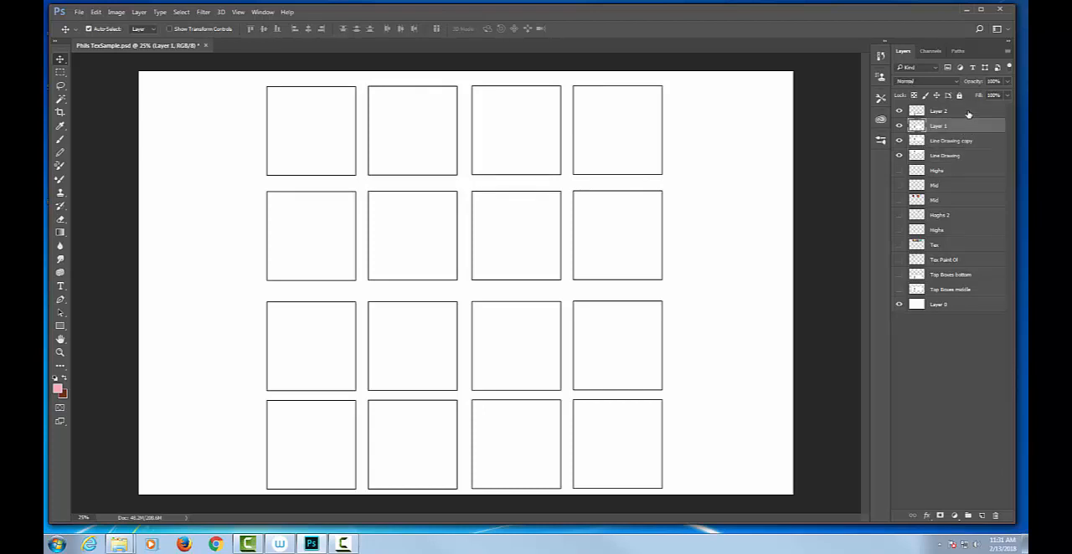
{"action": "left_click", "coordinate": [967, 112], "text": "shift"}
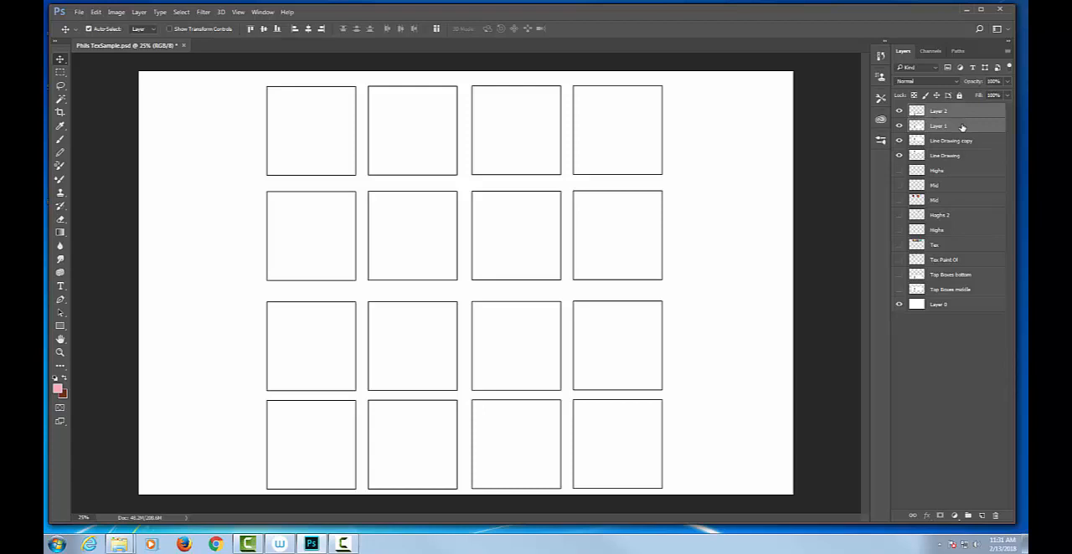
{"action": "key", "text": "Up"}
{"action": "key", "text": "Up"}
{"action": "key", "text": "Up"}
{"action": "key", "text": "Up"}
{"action": "key", "text": "Up"}
{"action": "key", "text": "Up"}
{"action": "key", "text": "Up"}
{"action": "key", "text": "Up"}
{"action": "key", "text": "Up"}
{"action": "key", "text": "Up"}
{"action": "key", "text": "Up"}
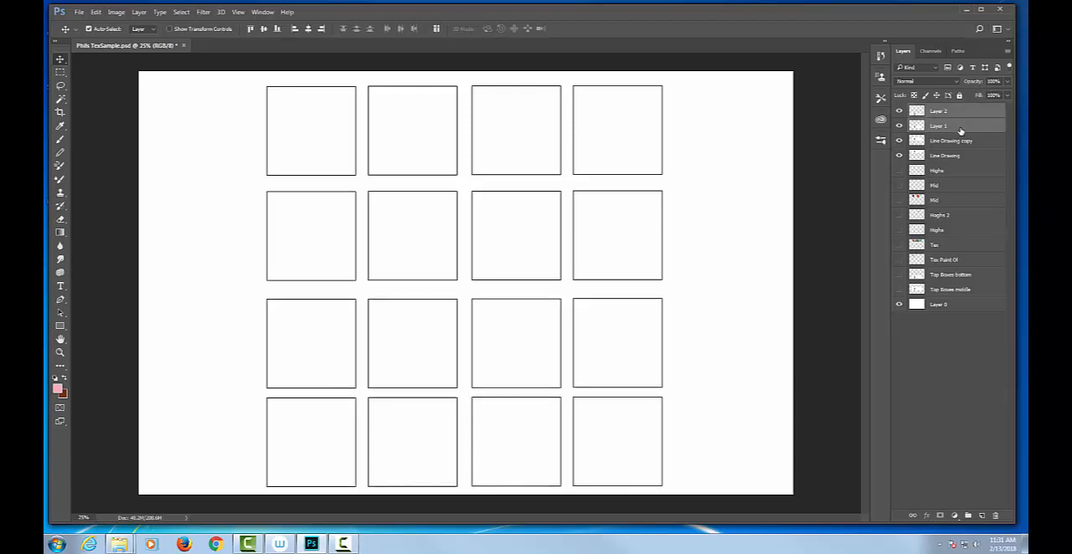
{"action": "key", "text": "Up"}
{"action": "key", "text": "Up"}
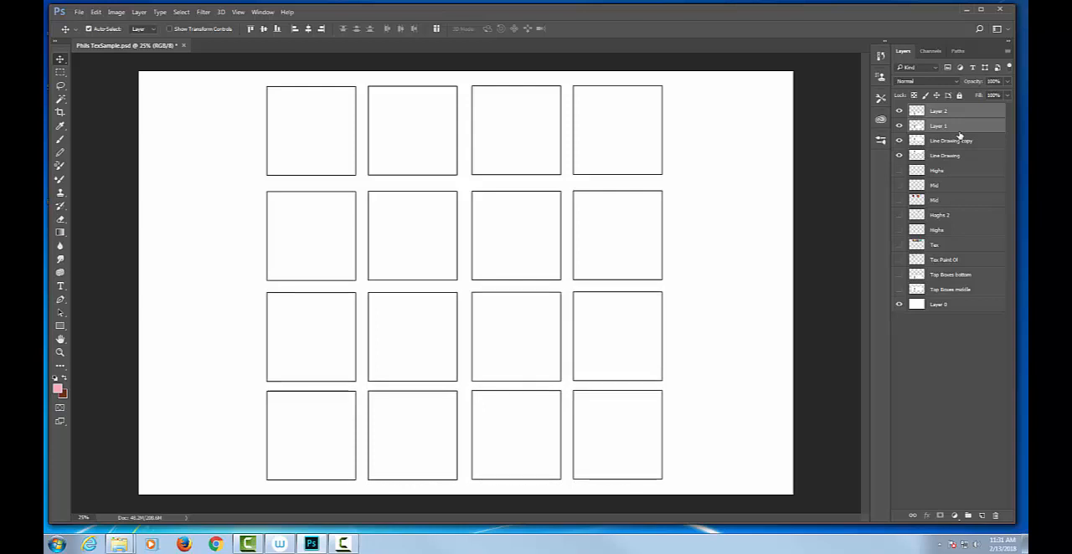
Try range selections from Layer 2 down to Line Drawing copy and Top Boxes middle, ending with only Layer 2 and Line Drawing copy selected
{"action": "left_click", "coordinate": [967, 140]}
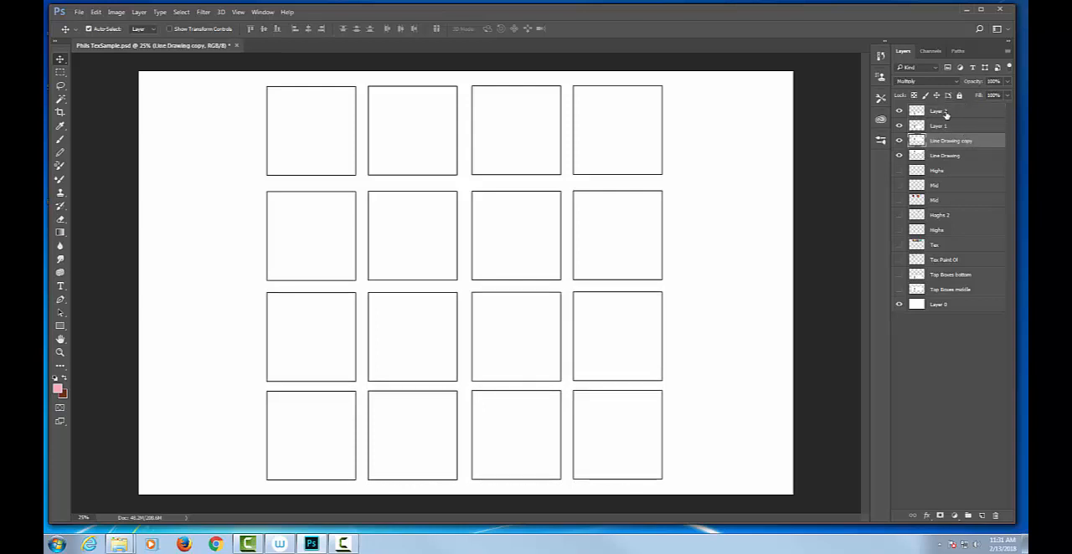
{"action": "left_click", "coordinate": [946, 116]}
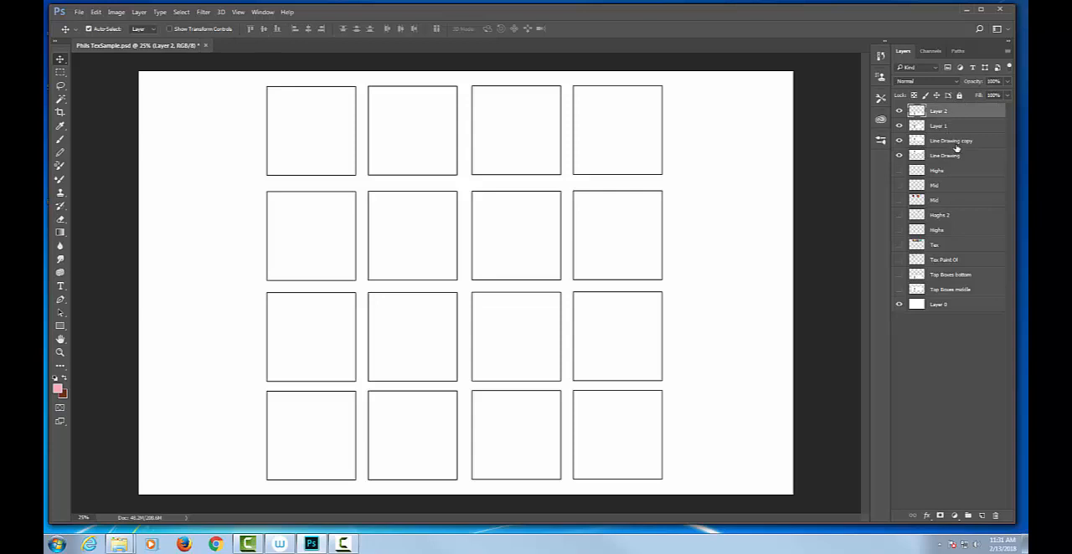
{"action": "left_click", "coordinate": [963, 144], "text": "shift"}
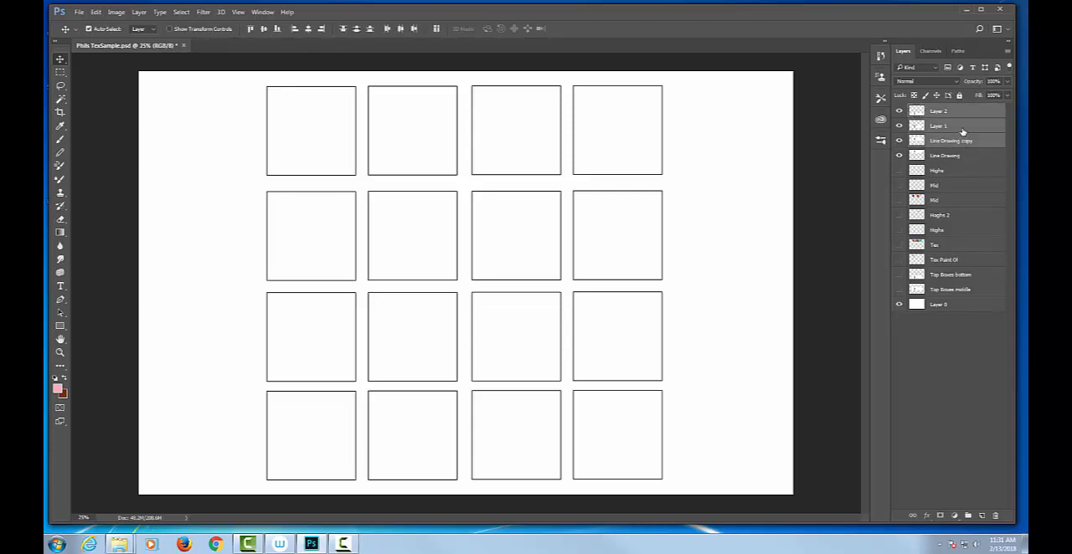
{"action": "left_click", "coordinate": [952, 110]}
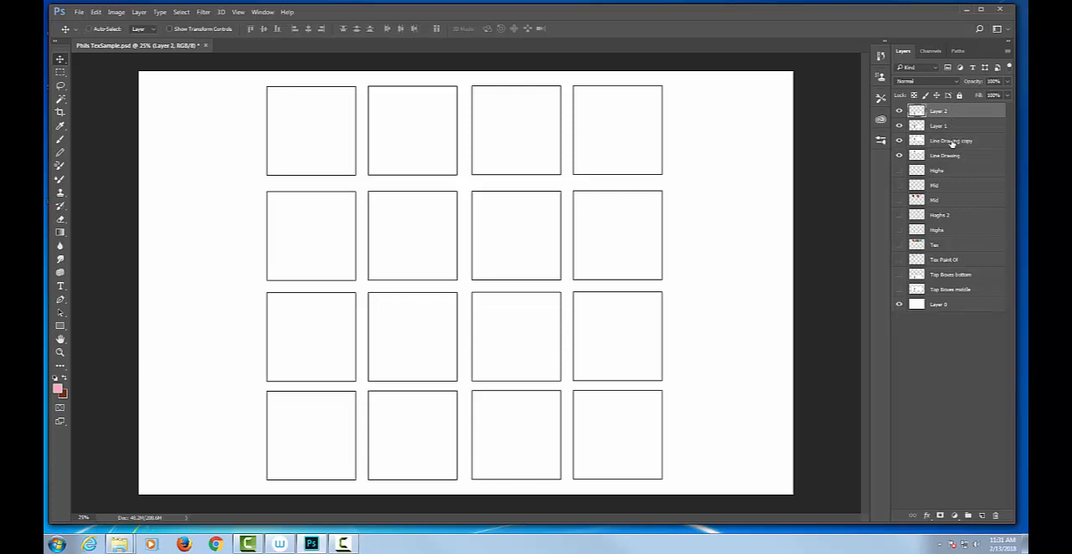
{"action": "left_click", "coordinate": [952, 141], "text": "ctrl"}
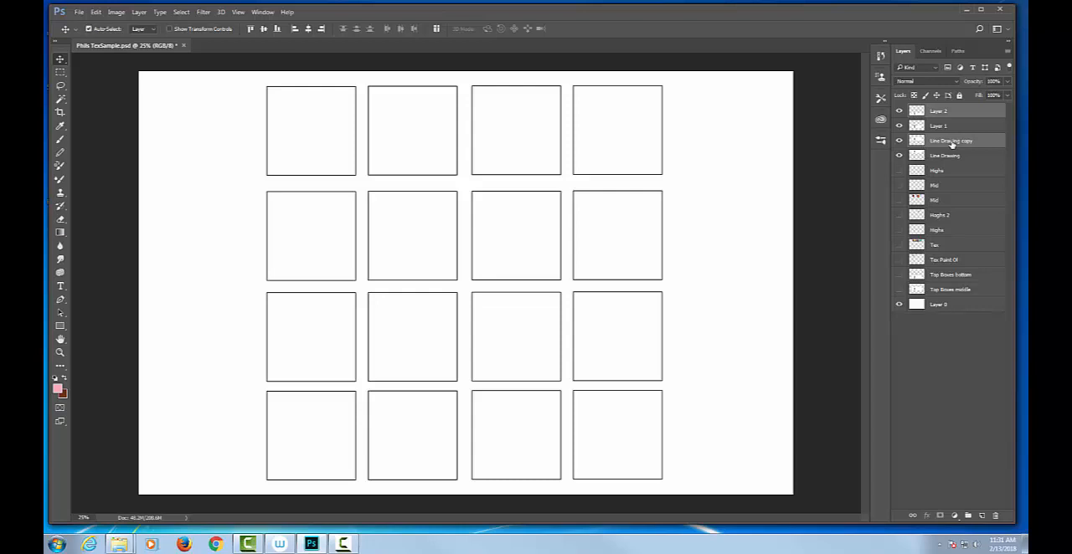
{"action": "left_click", "coordinate": [958, 111]}
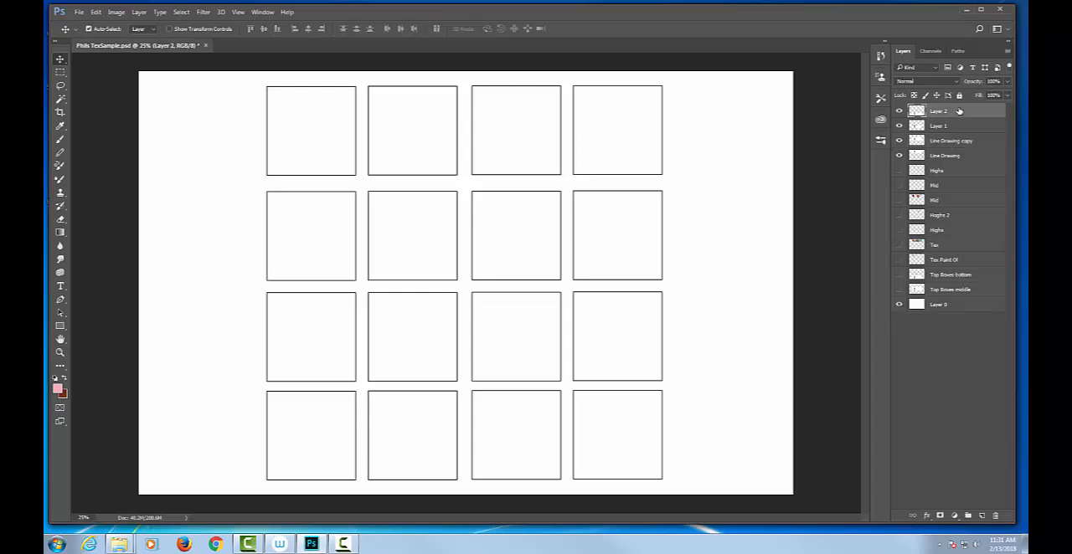
{"action": "left_click", "coordinate": [960, 289], "text": "shift"}
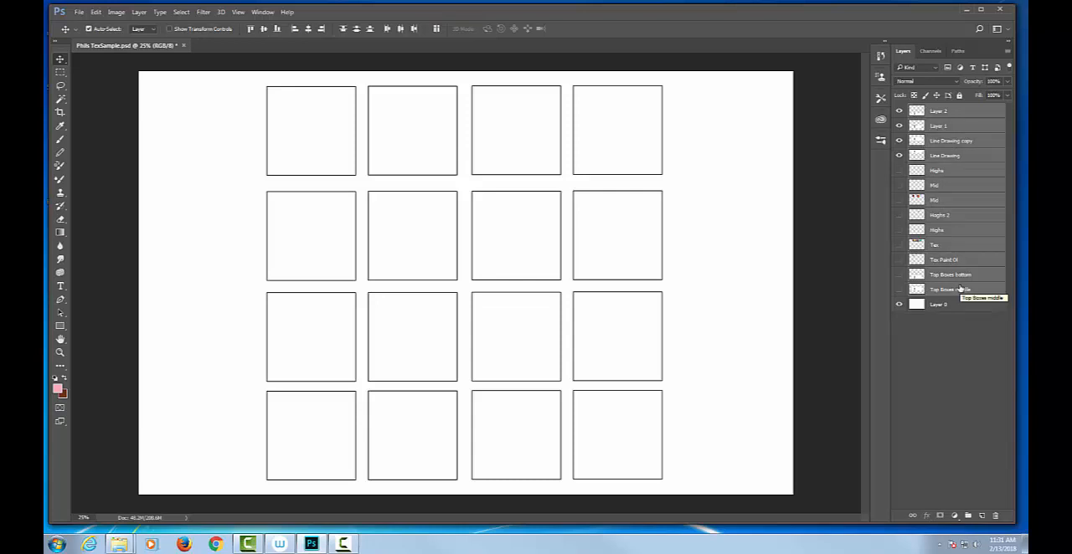
{"action": "left_click", "coordinate": [950, 112]}
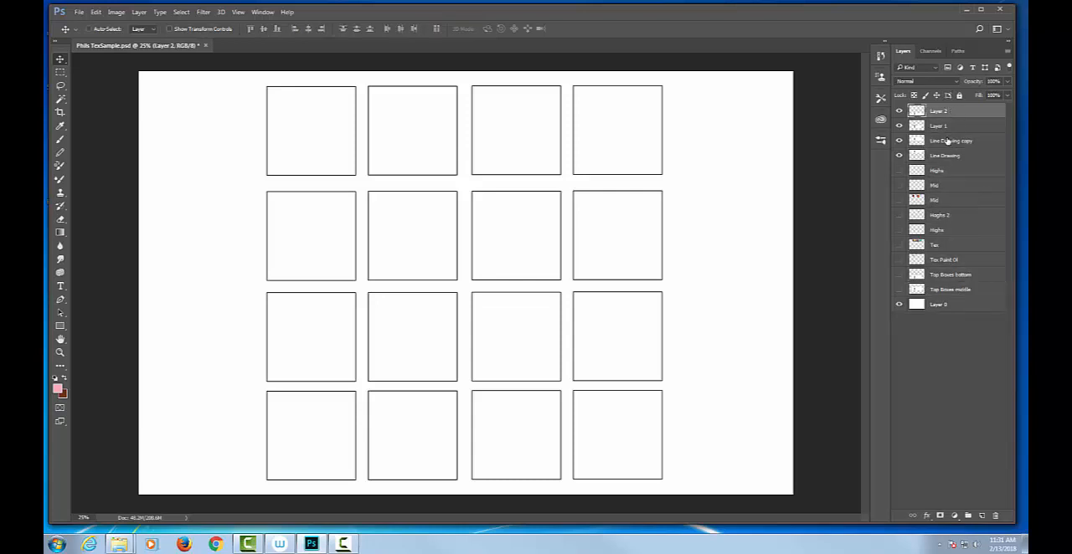
{"action": "left_click", "coordinate": [948, 141], "text": "ctrl"}
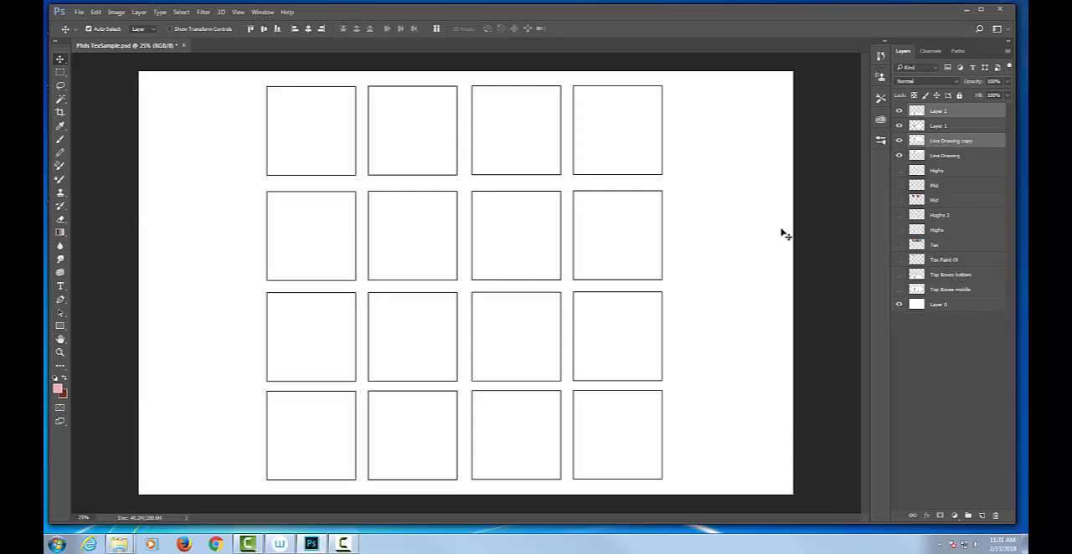
Show the hidden Tex layer and make it the only selected layer
{"action": "left_click", "coordinate": [960, 124], "text": "ctrl"}
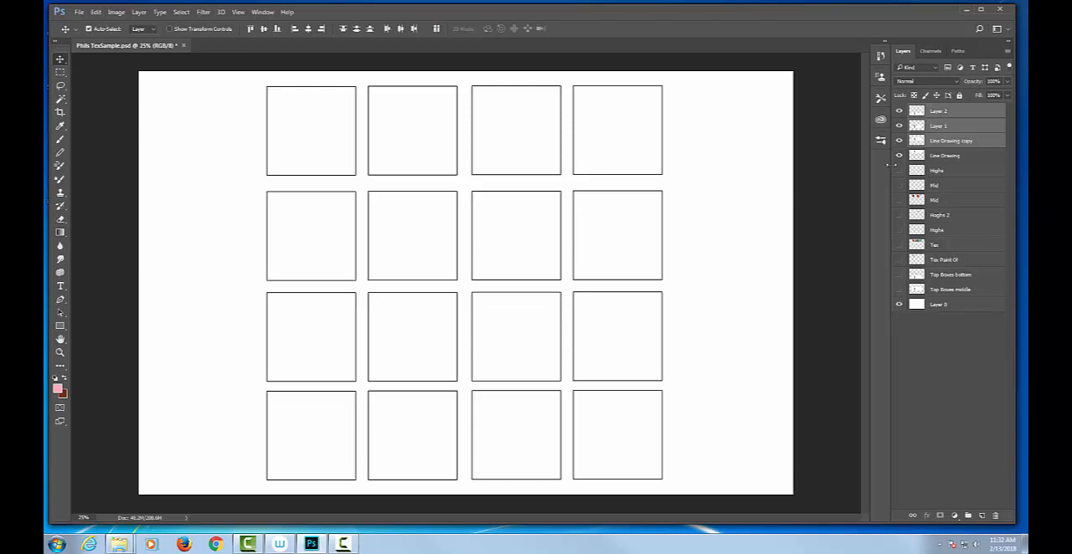
{"action": "left_click", "coordinate": [900, 245]}
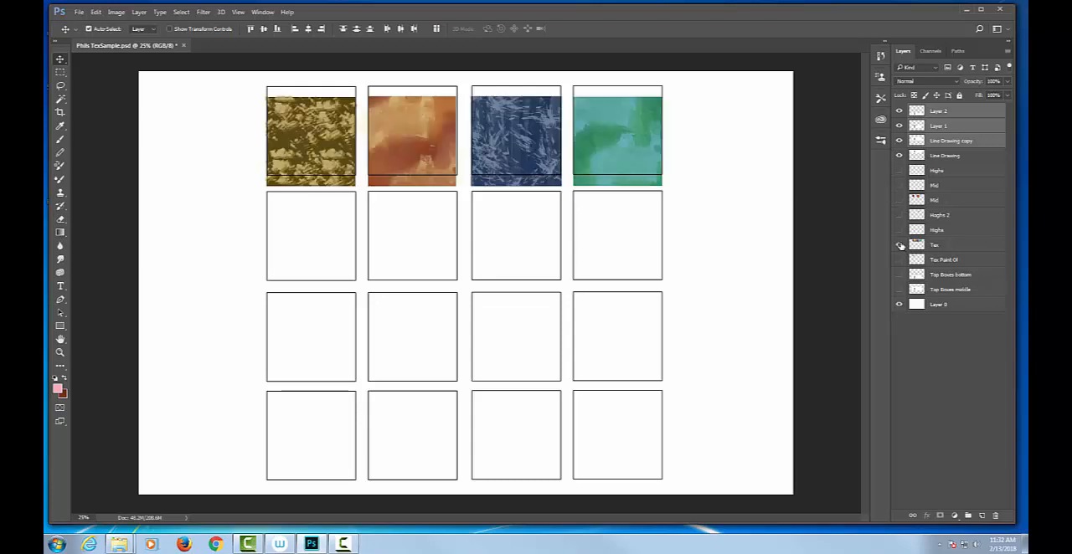
{"action": "left_click", "coordinate": [970, 245]}
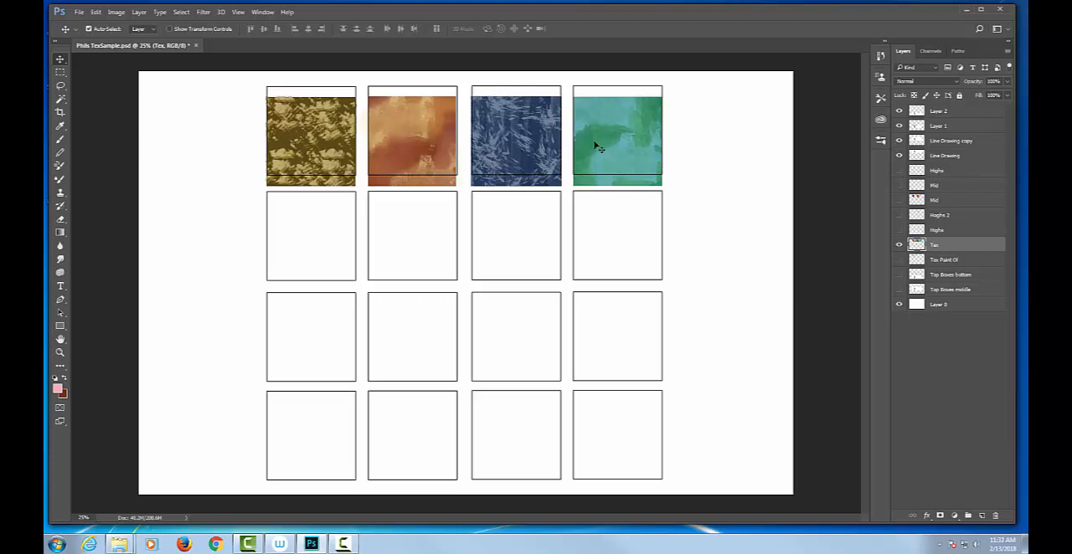
Try to move the Tex samples on the canvas with Auto-Select on, undoing the accidental shift of the Line Drawing boxes
{"action": "left_click_drag", "start_coordinate": [595, 145], "coordinate": [607, 154]}
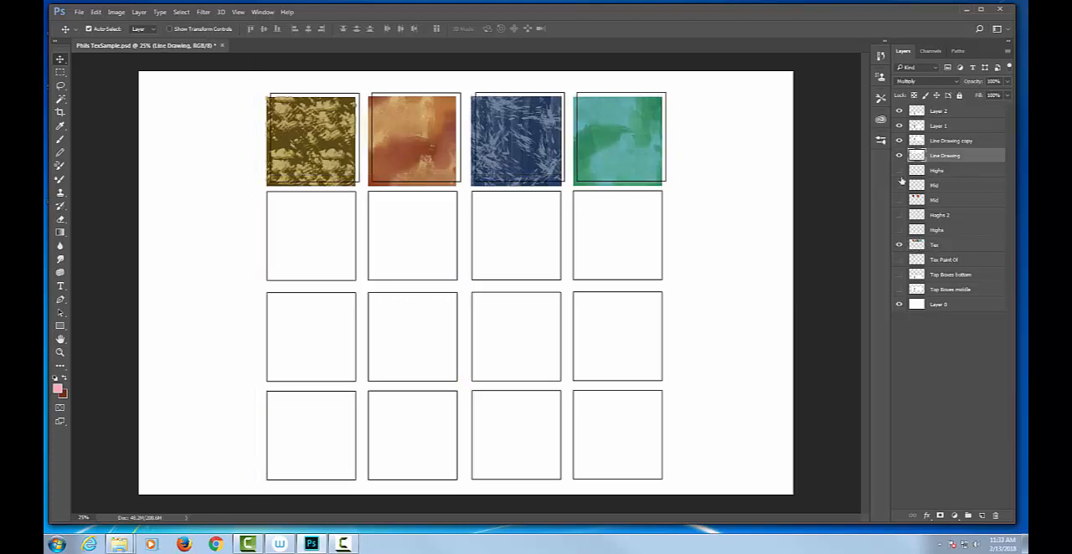
{"action": "key", "text": "ctrl+z"}
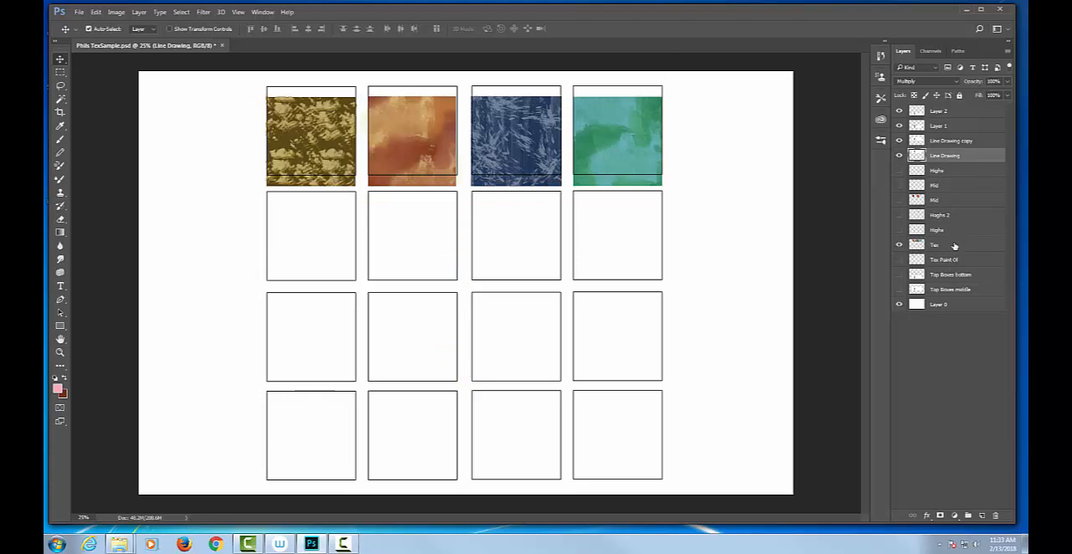
{"action": "left_click", "coordinate": [955, 244]}
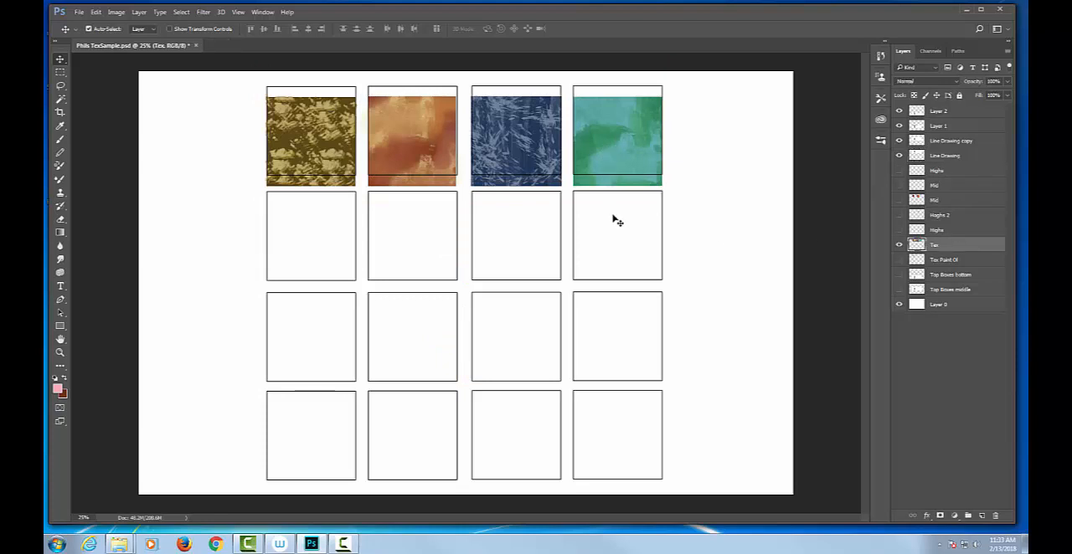
{"action": "mouse_move", "coordinate": [624, 178]}
{"action": "left_mouse_down"}
{"action": "mouse_move", "coordinate": [628, 134]}
{"action": "mouse_move", "coordinate": [631, 201]}
{"action": "left_mouse_up"}
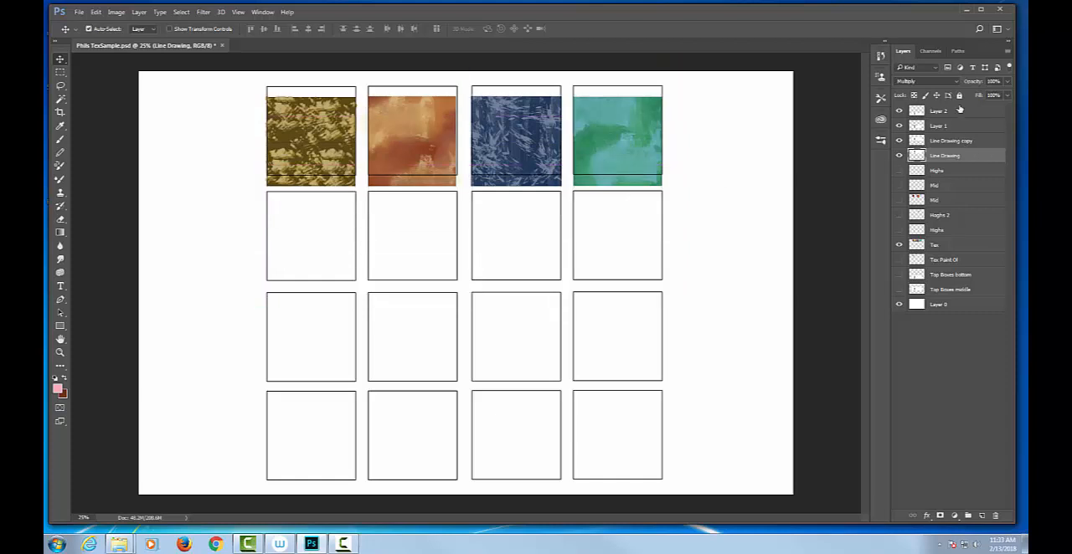
Merge Layer 2, Layer 1, Line Drawing copy and Line Drawing into one layer and set its blend mode to Multiply
{"action": "left_click", "coordinate": [959, 110], "text": "shift"}
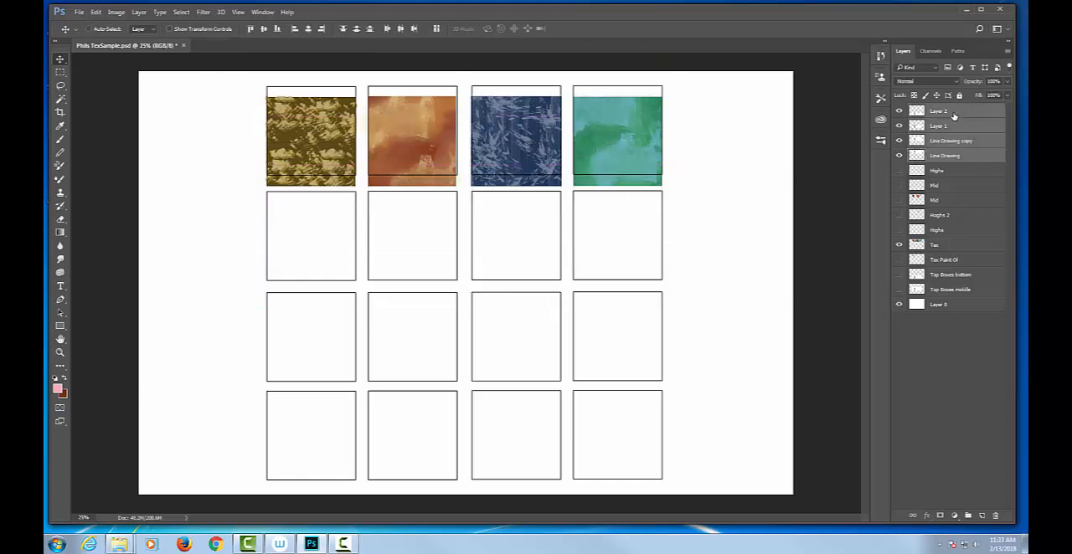
{"action": "key", "text": "ctrl+e"}
{"action": "left_click", "coordinate": [956, 83]}
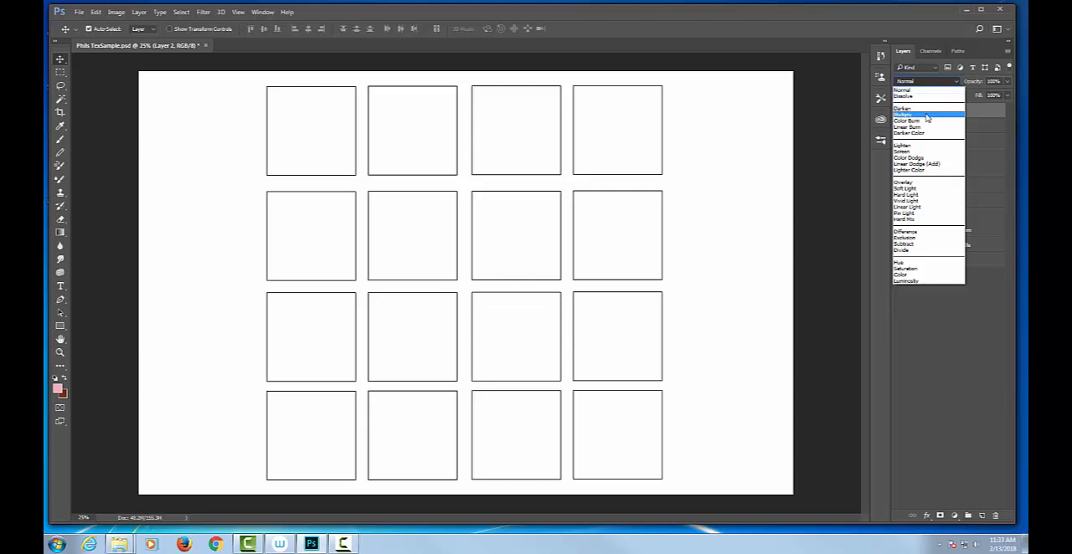
{"action": "left_click", "coordinate": [928, 116]}
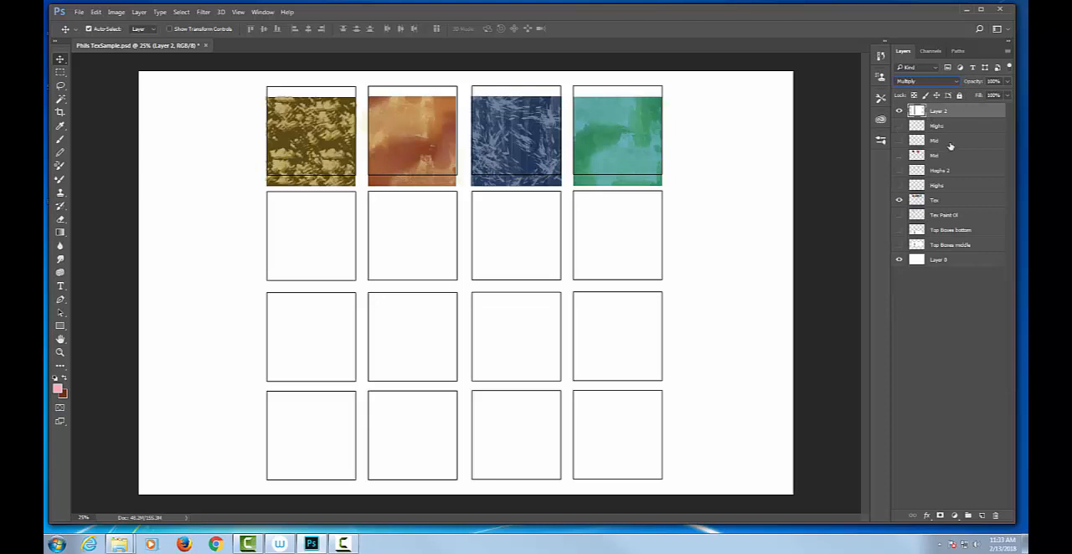
Shift the merged four-row box grid slightly toward the canvas top
{"action": "left_click", "coordinate": [953, 201]}
{"action": "left_click_drag", "start_coordinate": [603, 181], "coordinate": [618, 175]}
{"action": "left_click", "coordinate": [730, 270]}
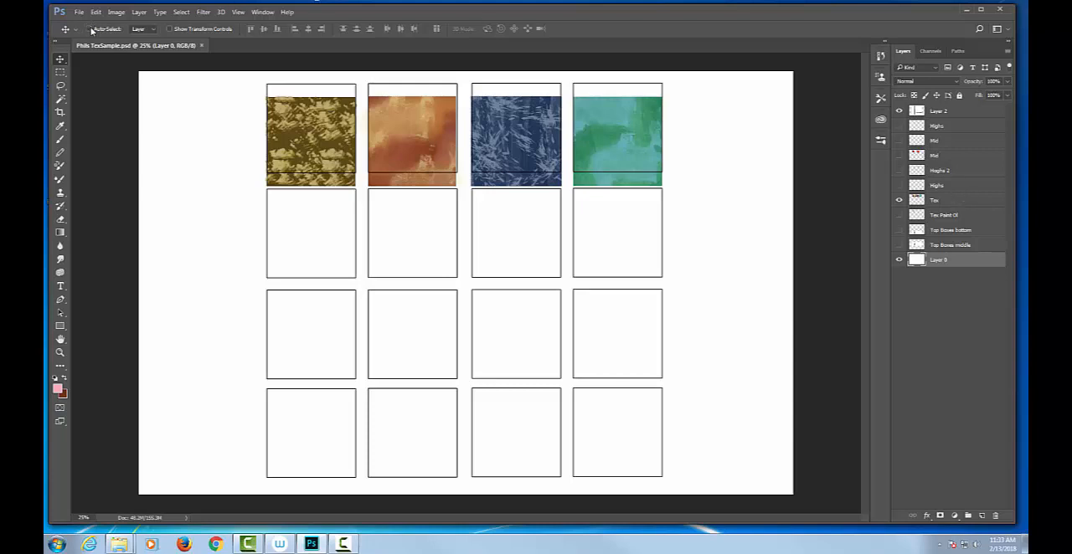
With Auto-Select off, move the four Tex samples down into the second row of boxes
{"action": "left_click", "coordinate": [940, 201]}
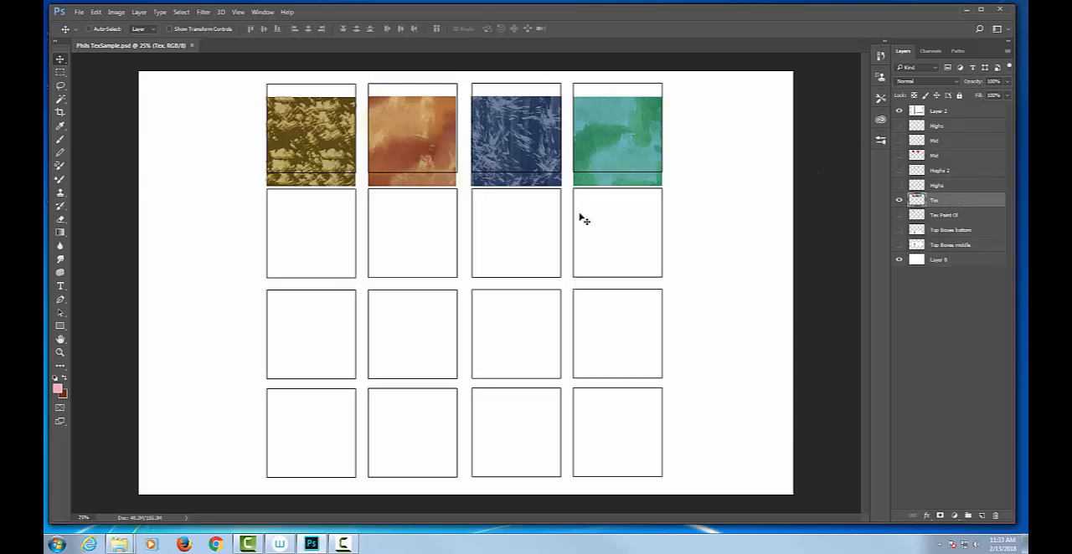
{"action": "mouse_move", "coordinate": [584, 219]}
{"action": "left_mouse_down"}
{"action": "mouse_move", "coordinate": [578, 205]}
{"action": "mouse_move", "coordinate": [575, 263]}
{"action": "mouse_move", "coordinate": [577, 232]}
{"action": "left_mouse_up"}
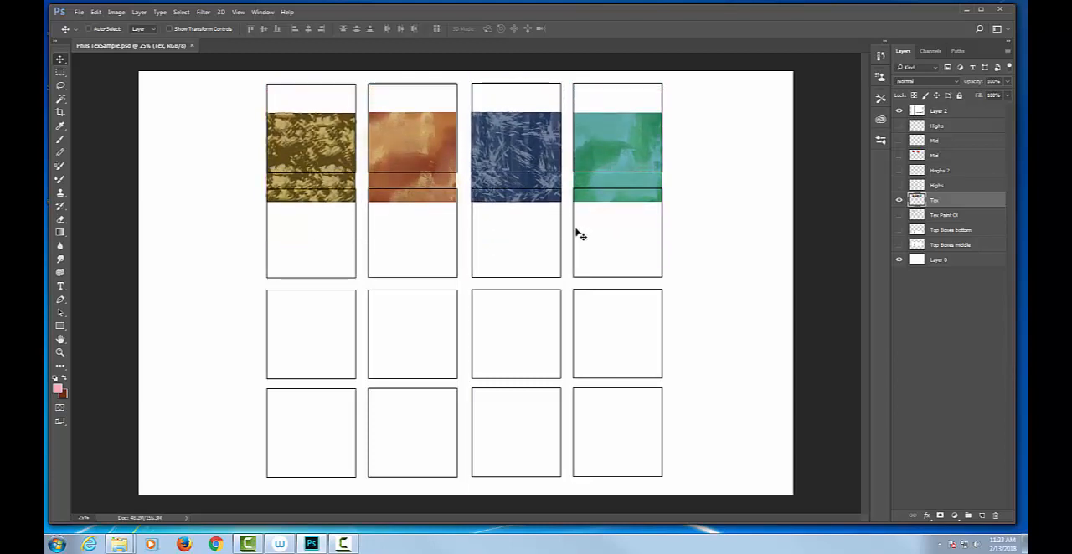
{"action": "left_click", "coordinate": [88, 29]}
{"action": "mouse_move", "coordinate": [630, 143]}
{"action": "left_mouse_down"}
{"action": "mouse_move", "coordinate": [614, 159]}
{"action": "mouse_move", "coordinate": [629, 140]}
{"action": "left_mouse_up"}
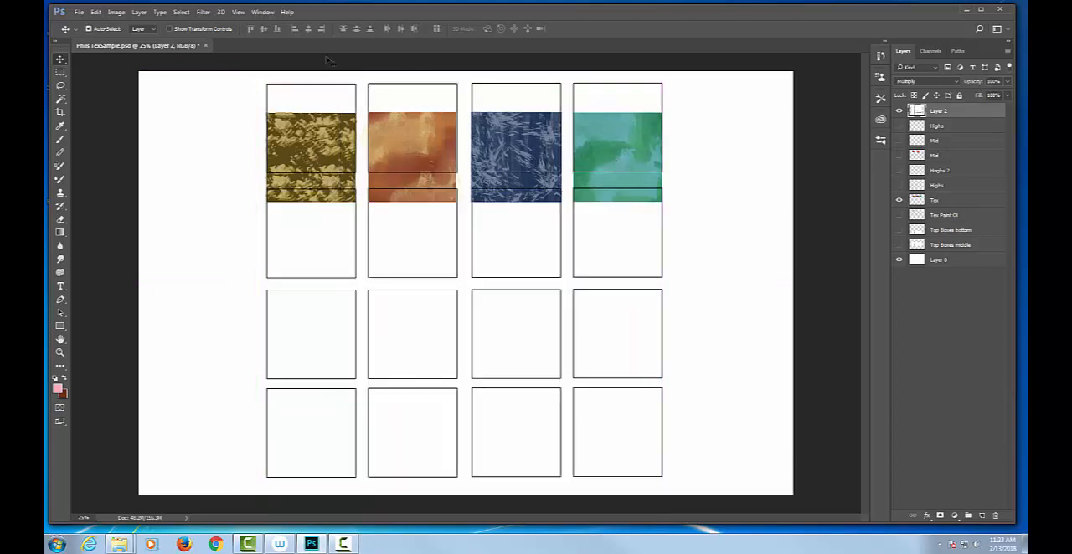
{"action": "left_click", "coordinate": [88, 29]}
{"action": "left_click", "coordinate": [956, 202]}
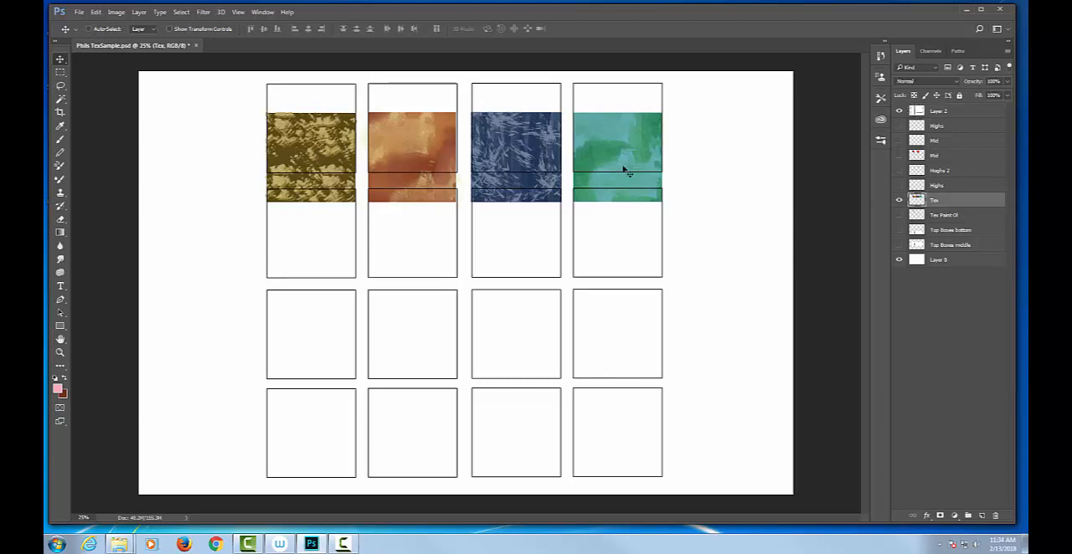
{"action": "left_click_drag", "start_coordinate": [625, 168], "coordinate": [614, 242]}
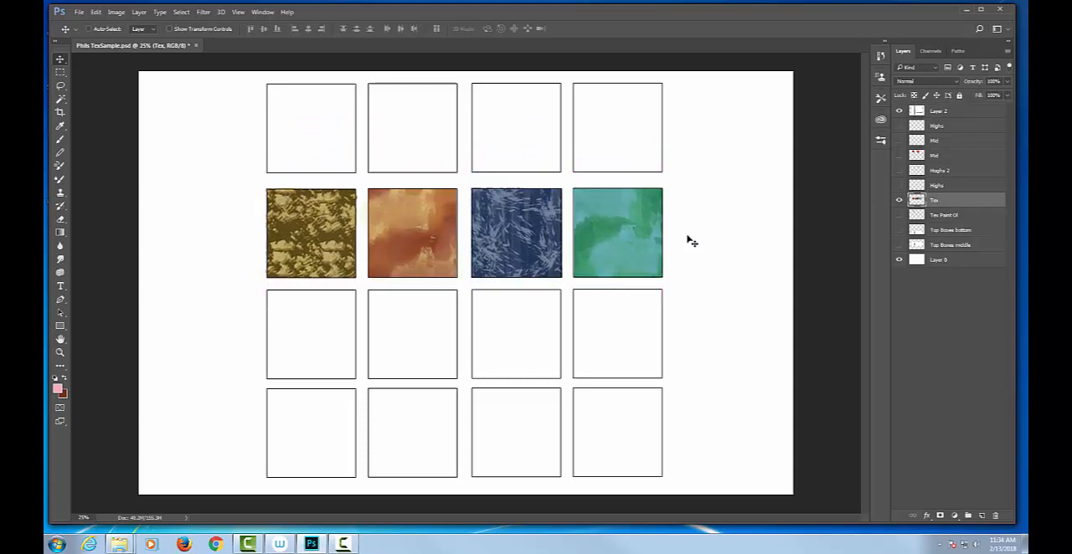
Show the lower Mid layer and align its orange samples with the first and third boxes of the top row
{"action": "left_click", "coordinate": [899, 154]}
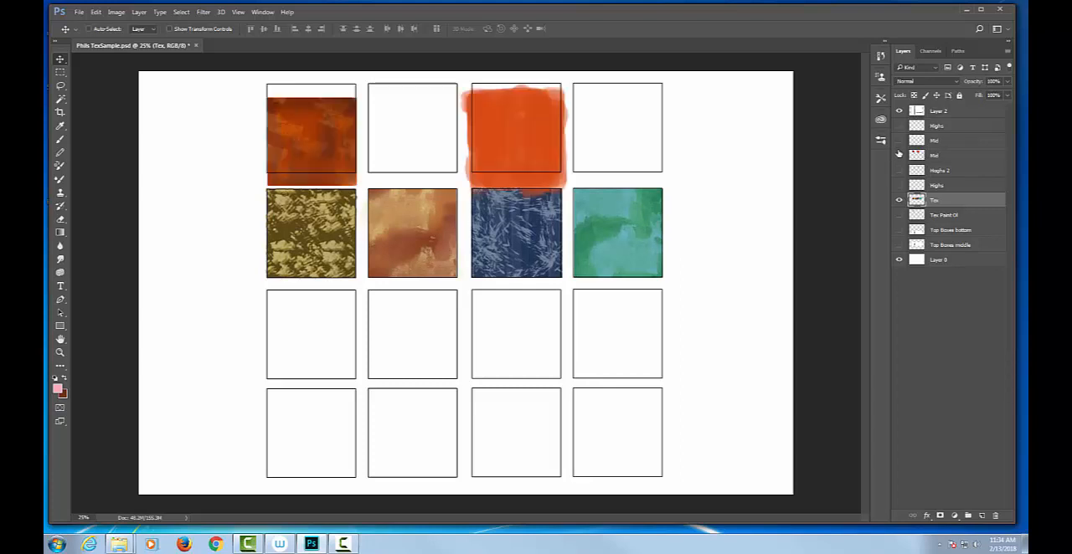
{"action": "left_click", "coordinate": [948, 156]}
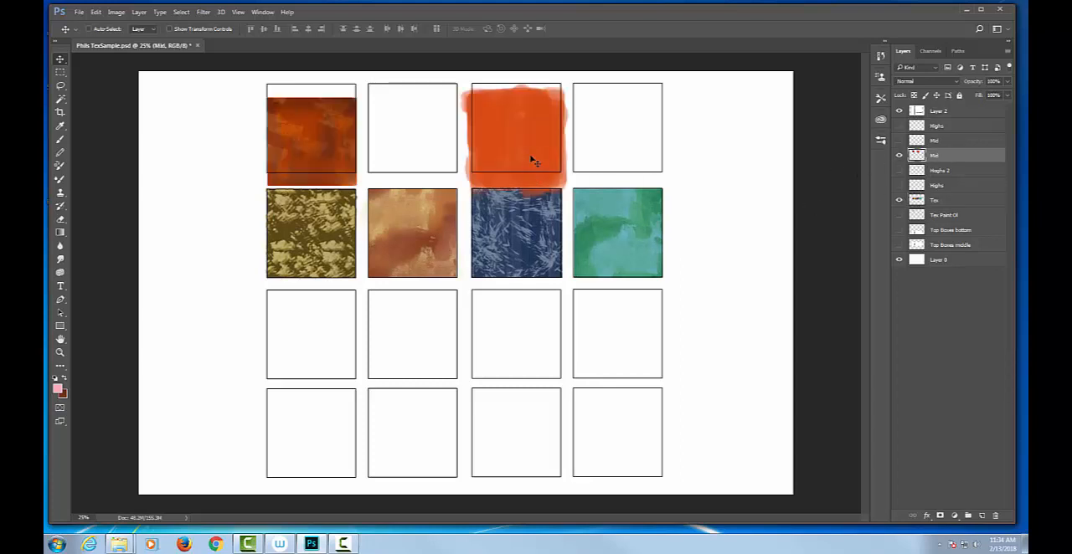
{"action": "left_click_drag", "start_coordinate": [530, 161], "coordinate": [533, 138]}
{"action": "key", "text": "Up"}
{"action": "key", "text": "Up"}
{"action": "key", "text": "Up"}
{"action": "key", "text": "Up"}
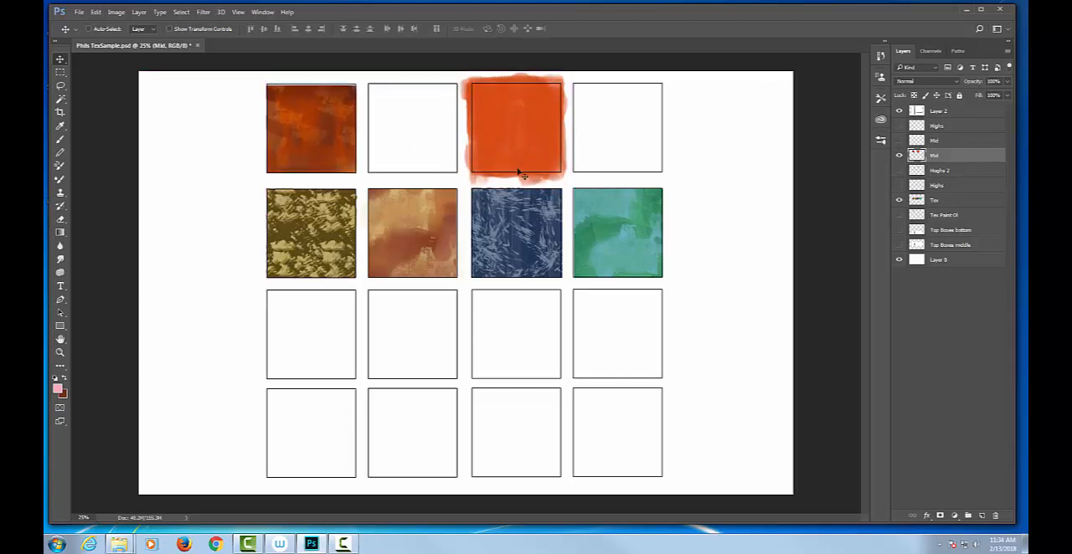
{"action": "key", "text": "Left"}
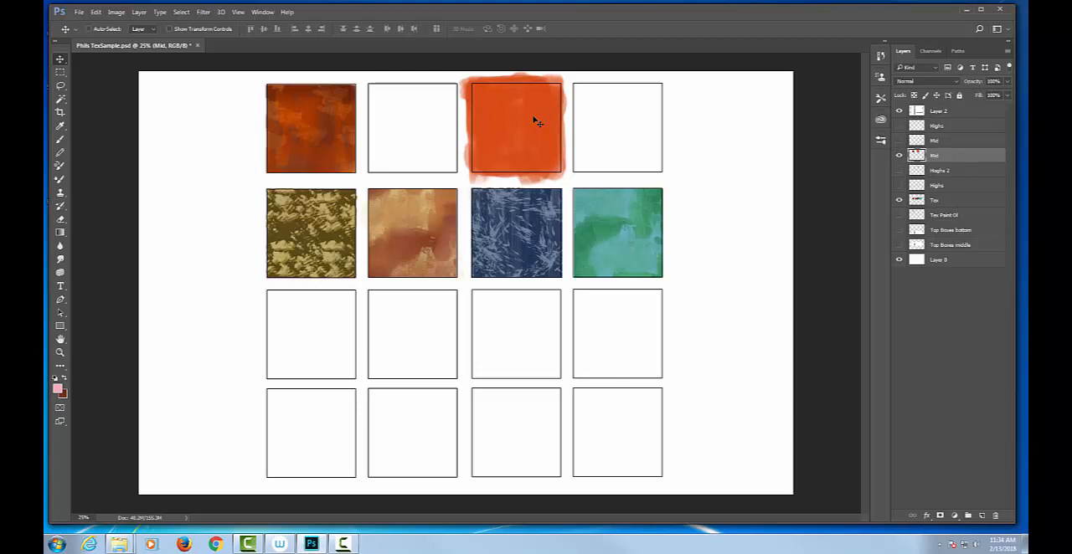
Choose the 608 px textured brush tip for painting over the third box of the top row
{"action": "key", "text": "ctrl+plus"}
{"action": "left_click_drag", "start_coordinate": [525, 136], "coordinate": [449, 260]}
{"action": "right_click", "coordinate": [433, 245]}
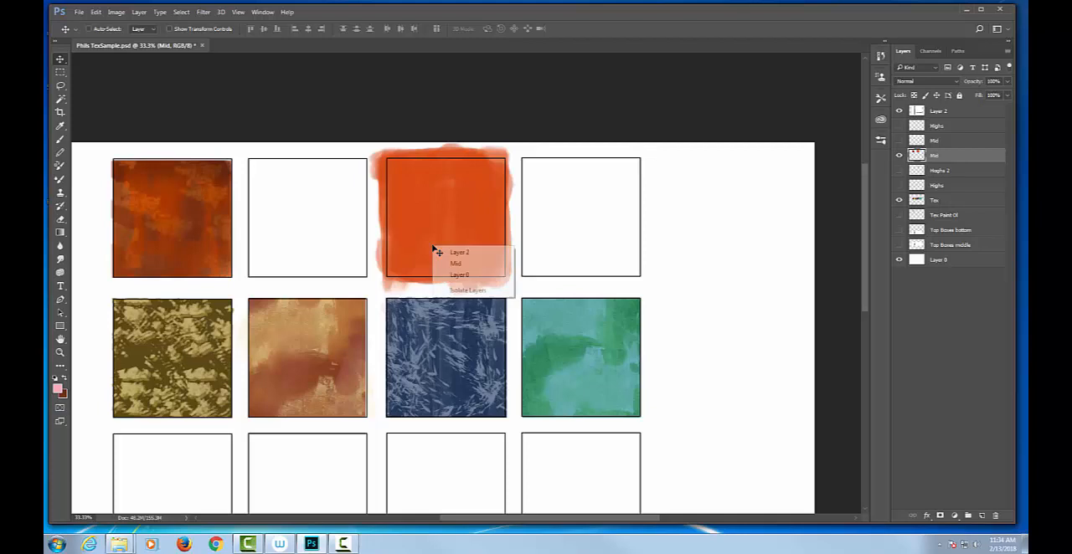
{"action": "left_click", "coordinate": [474, 170]}
{"action": "key", "text": "b"}
{"action": "right_click", "coordinate": [443, 186]}
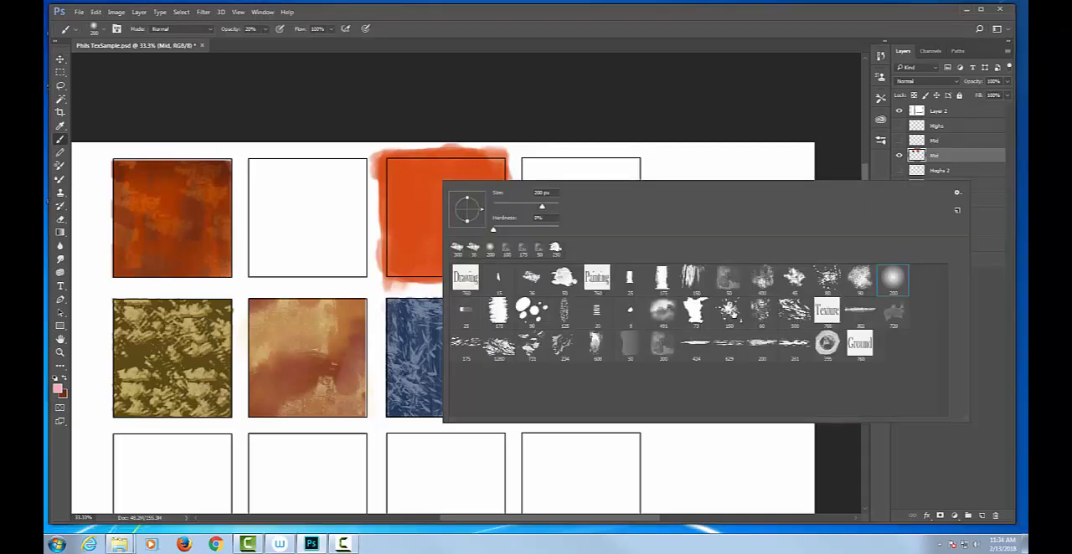
{"action": "left_click", "coordinate": [730, 314]}
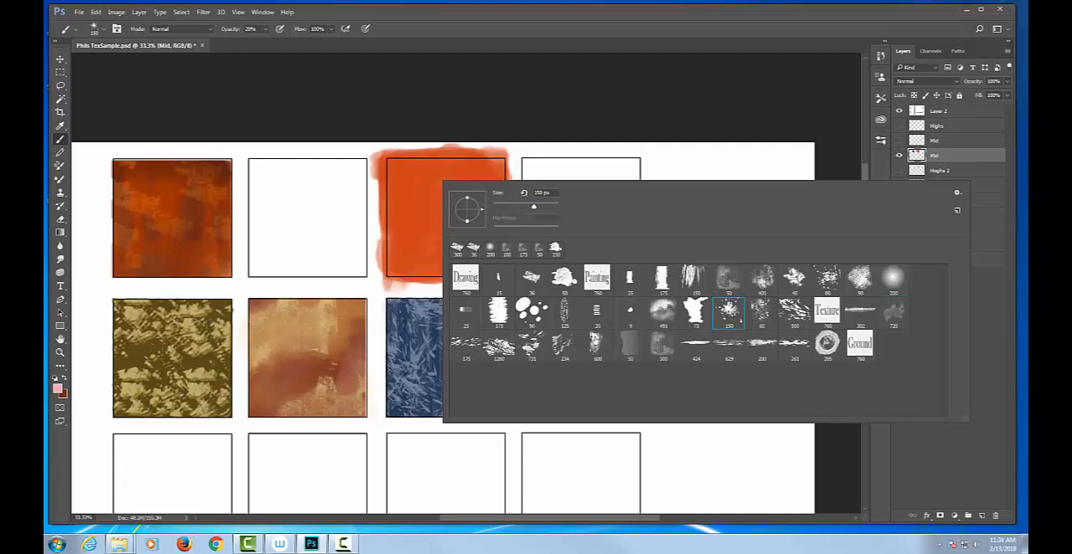
{"action": "left_click", "coordinate": [597, 344]}
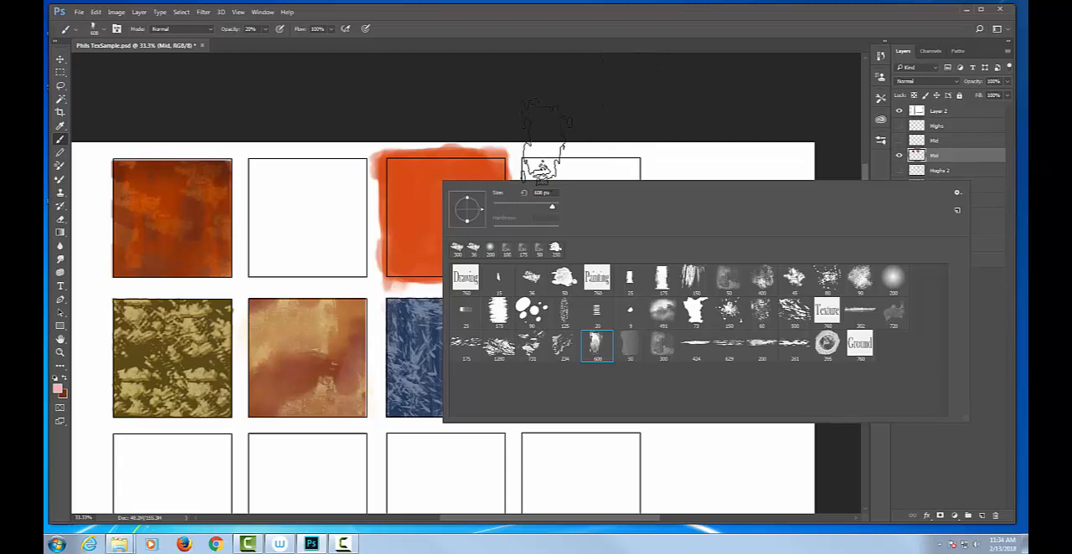
{"action": "left_click", "coordinate": [413, 90]}
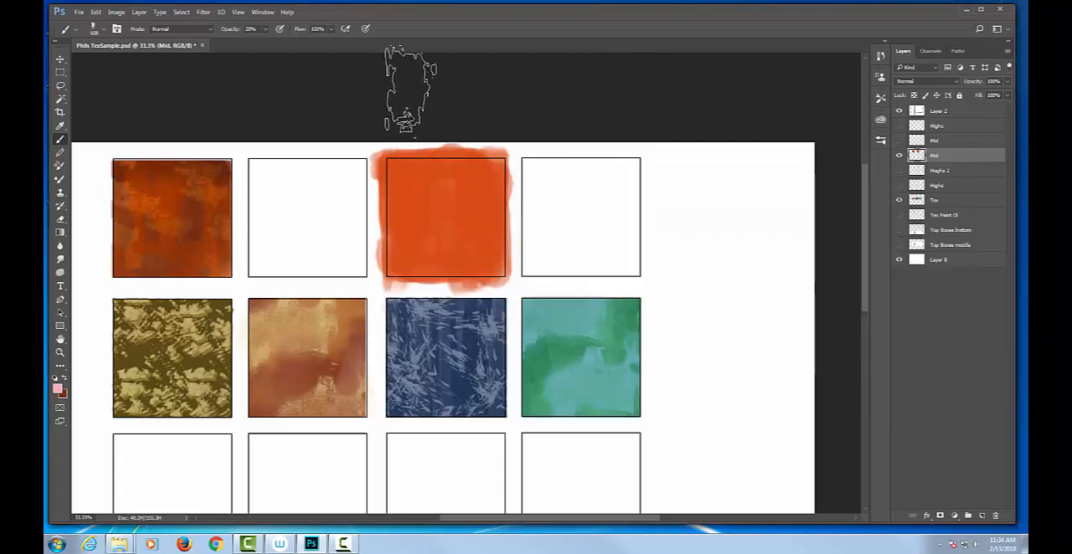
Paint dark red (760a11) streaks at 100% opacity down the upper part of the top row's orange third box
{"action": "left_click", "coordinate": [58, 388]}
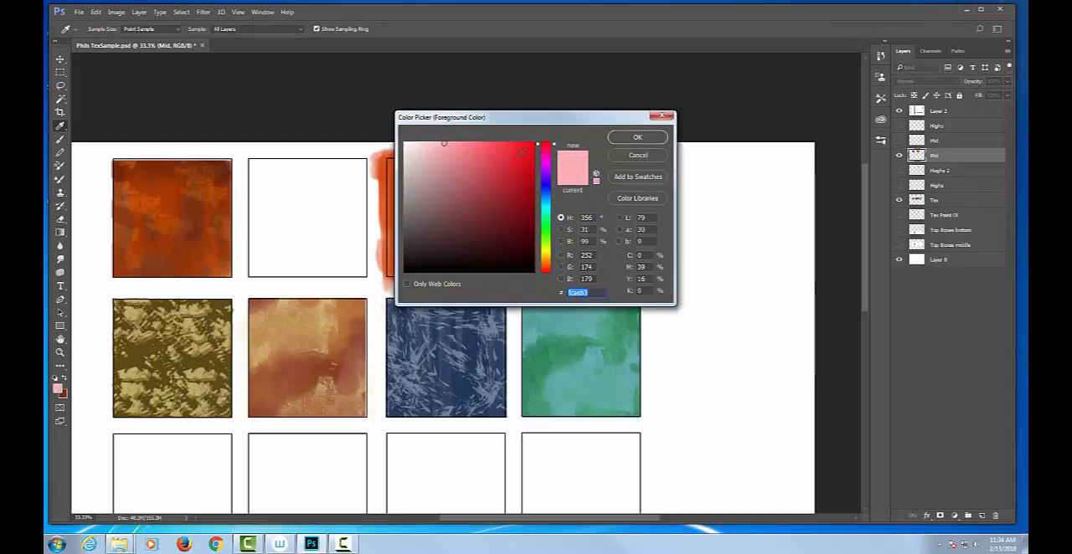
{"action": "left_click", "coordinate": [524, 210]}
{"action": "left_click", "coordinate": [638, 137]}
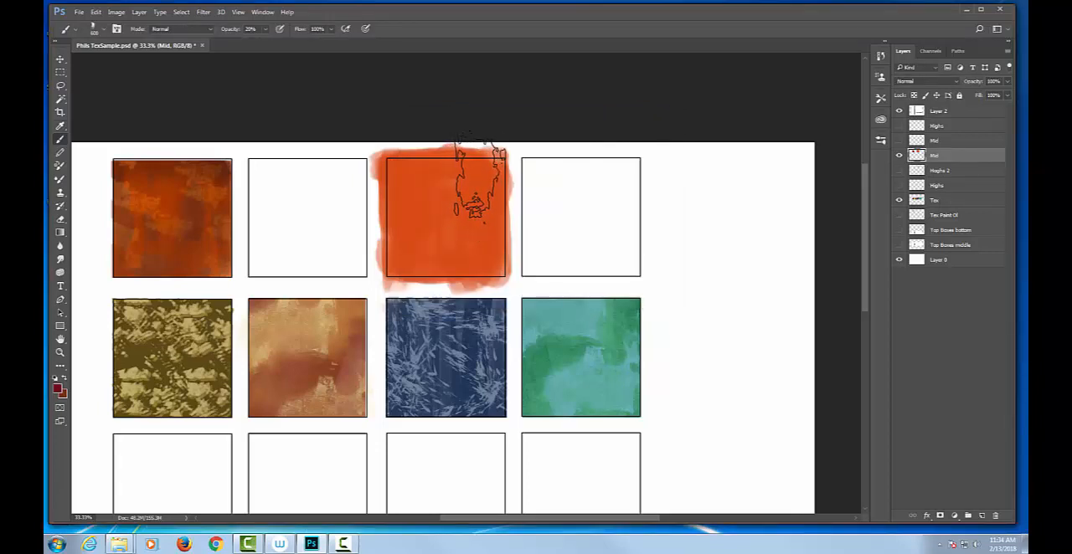
{"action": "key", "text": "0"}
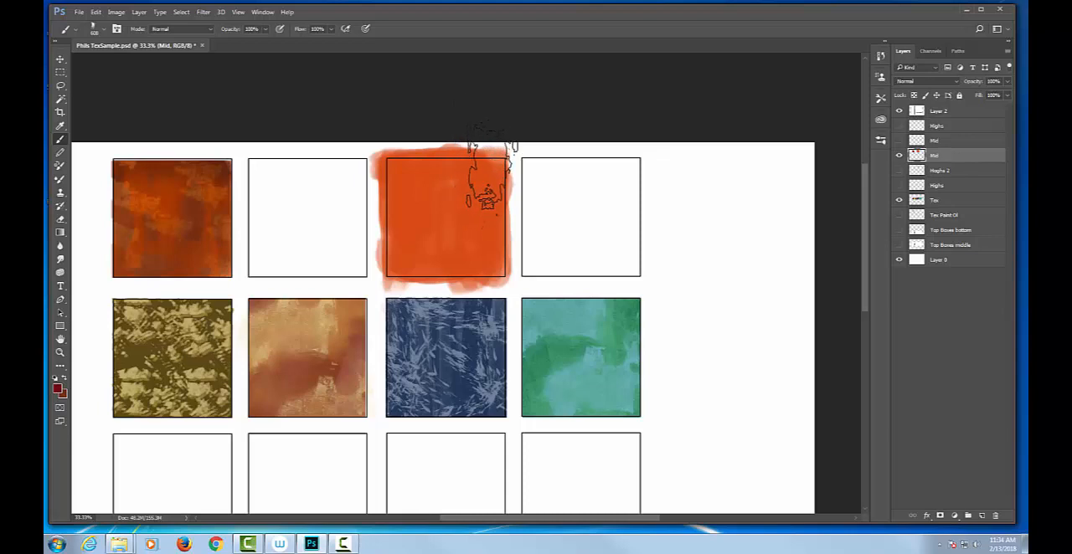
{"action": "left_click_drag", "start_coordinate": [491, 167], "coordinate": [489, 189]}
{"action": "left_click_drag", "start_coordinate": [435, 146], "coordinate": [429, 210]}
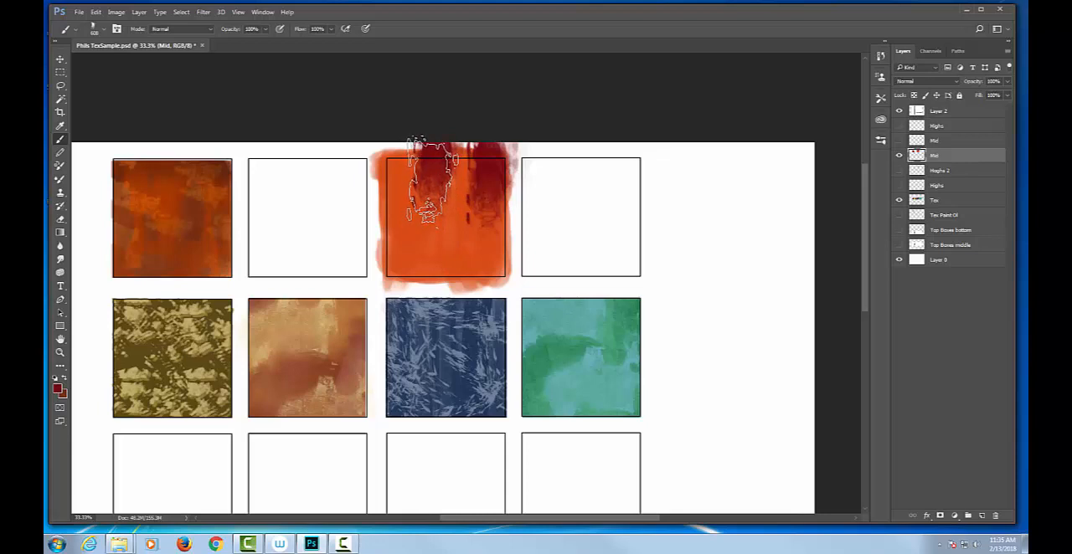
Blend the dark red into the orange sample with further strokes at 45% and 20% brush opacity
{"action": "key", "text": "4"}
{"action": "key", "text": "5"}
{"action": "mouse_move", "coordinate": [407, 200]}
{"action": "left_mouse_down"}
{"action": "mouse_move", "coordinate": [405, 156]}
{"action": "mouse_move", "coordinate": [468, 124]}
{"action": "mouse_move", "coordinate": [515, 165]}
{"action": "left_mouse_up"}
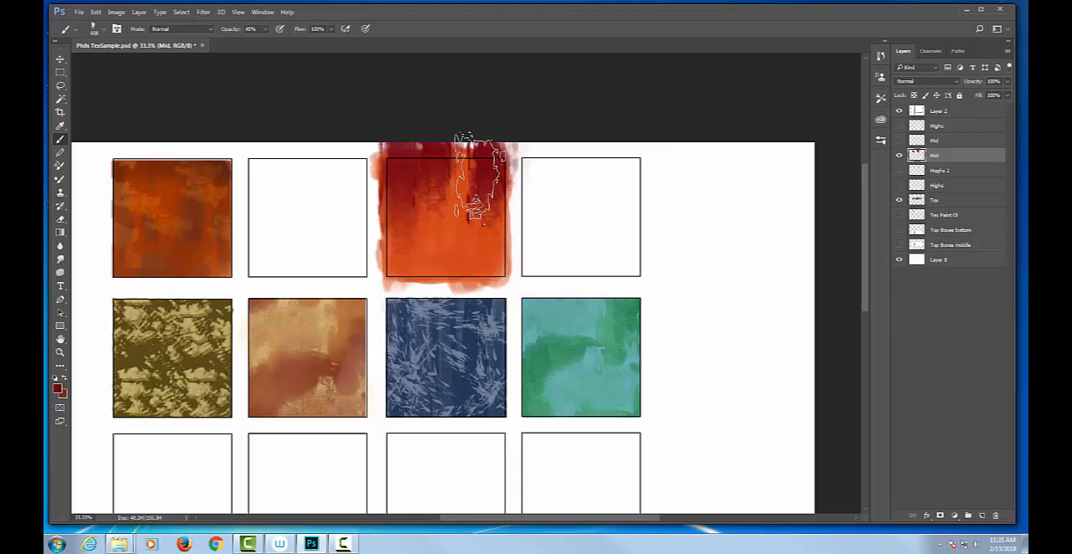
{"action": "key", "text": "2"}
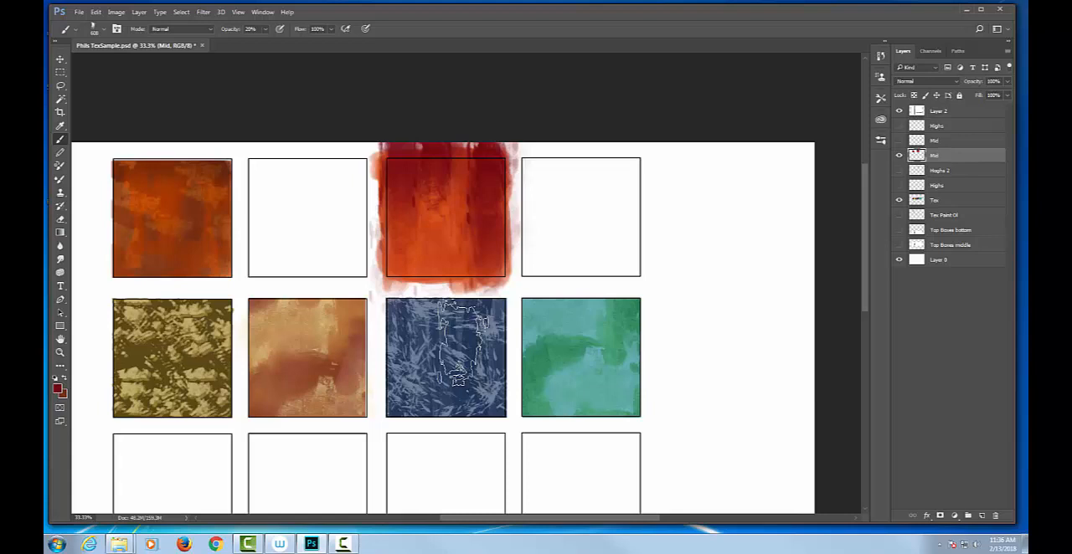
Set the foreground color to dark green 2b5e06 and select the area of the top row's fourth box with the Rectangular Marquee
{"action": "left_click", "coordinate": [57, 389]}
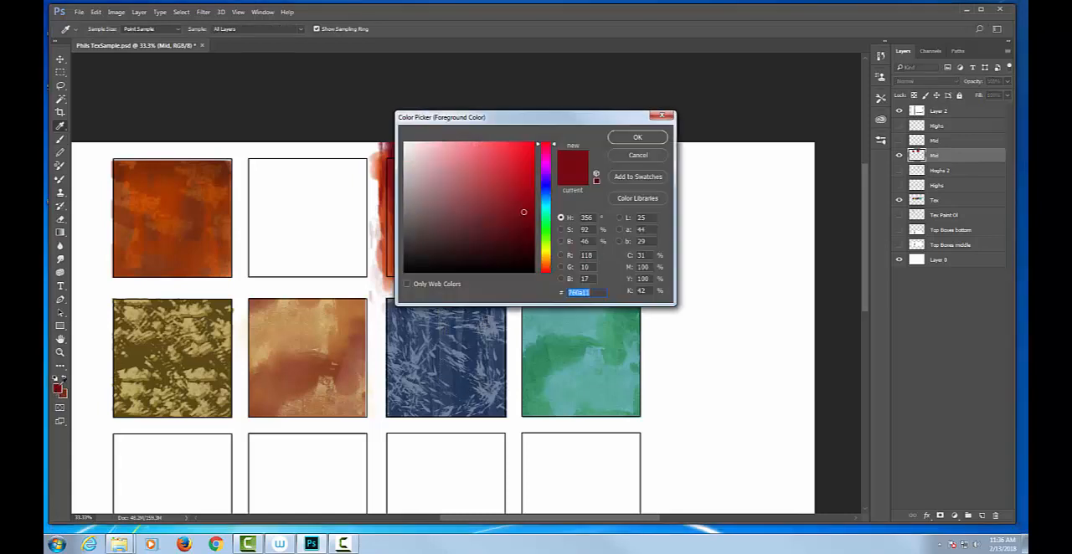
{"action": "left_click", "coordinate": [545, 239]}
{"action": "left_click", "coordinate": [525, 224]}
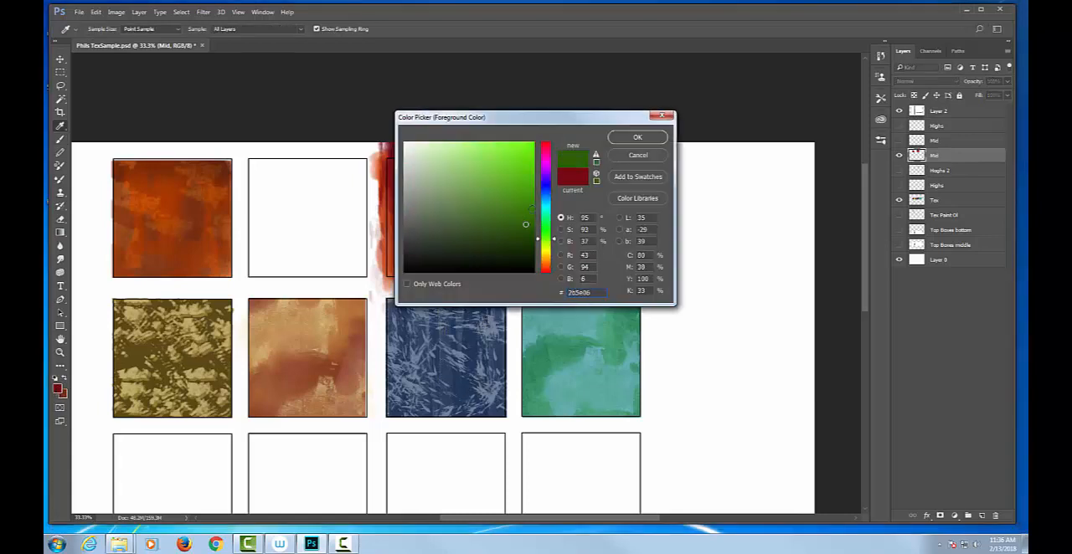
{"action": "left_click", "coordinate": [636, 137]}
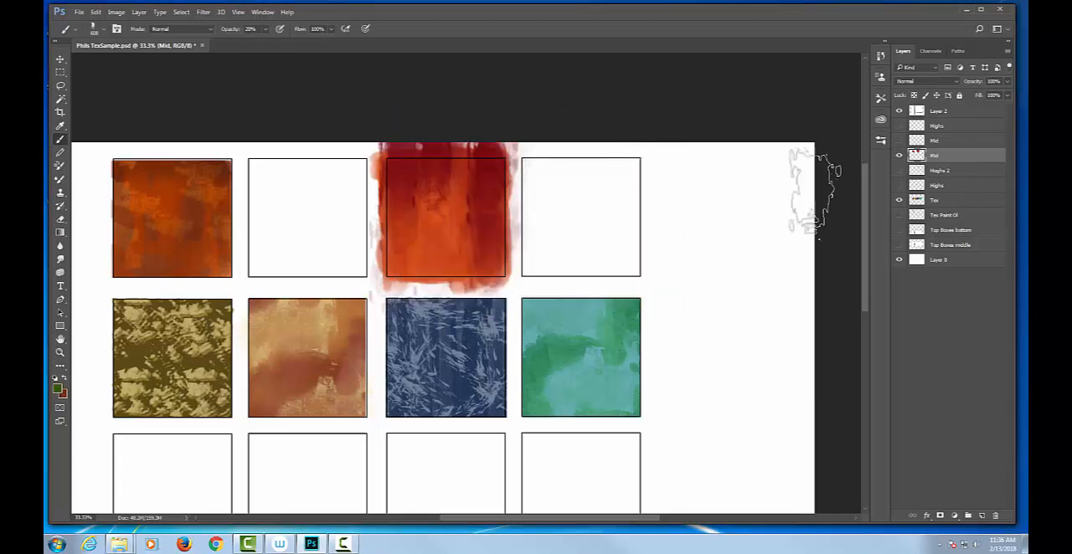
{"action": "key", "text": "m"}
{"action": "left_click_drag", "start_coordinate": [521, 155], "coordinate": [641, 275]}
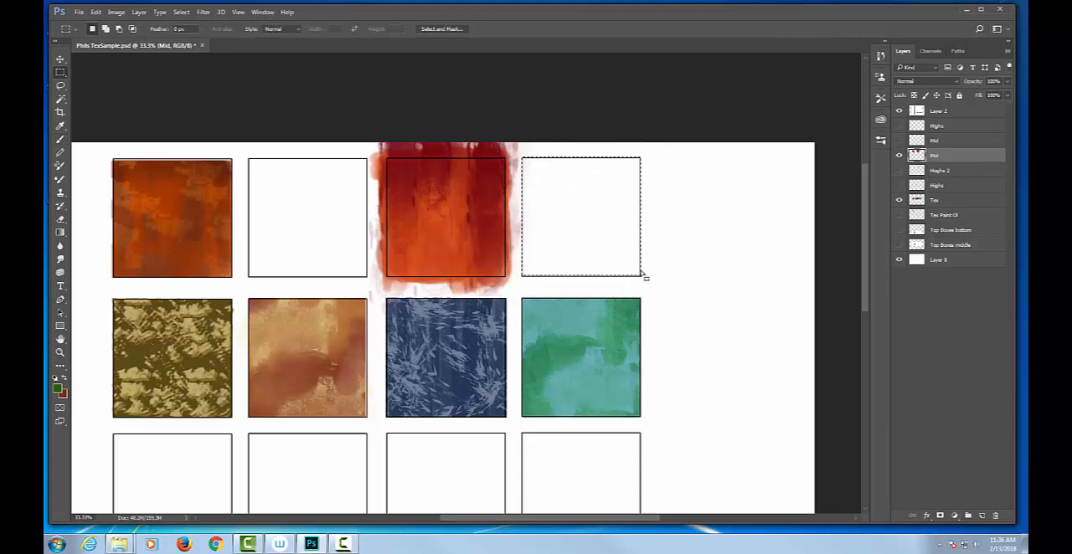
Fill the selected fourth box of the top row with a vertical gradient from dark green to light green 98d779
{"action": "left_click", "coordinate": [57, 386]}
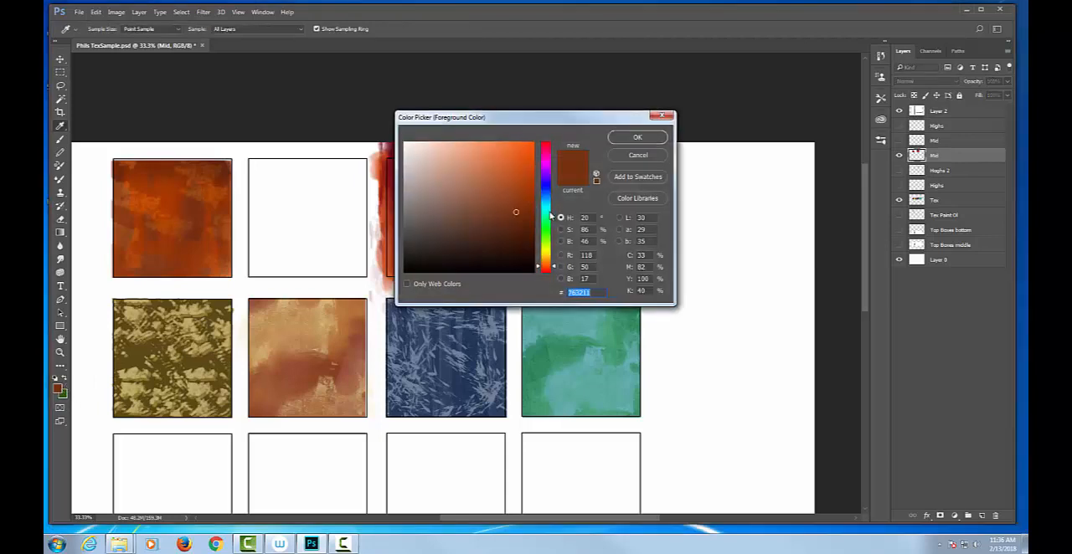
{"action": "left_click_drag", "start_coordinate": [551, 217], "coordinate": [548, 239]}
{"action": "left_click", "coordinate": [638, 139]}
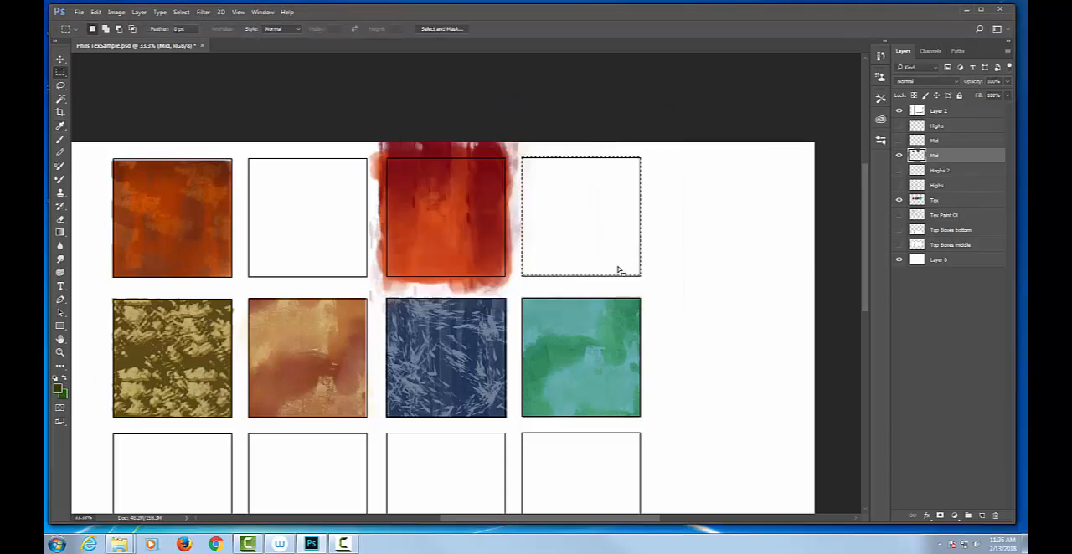
{"action": "key", "text": "g"}
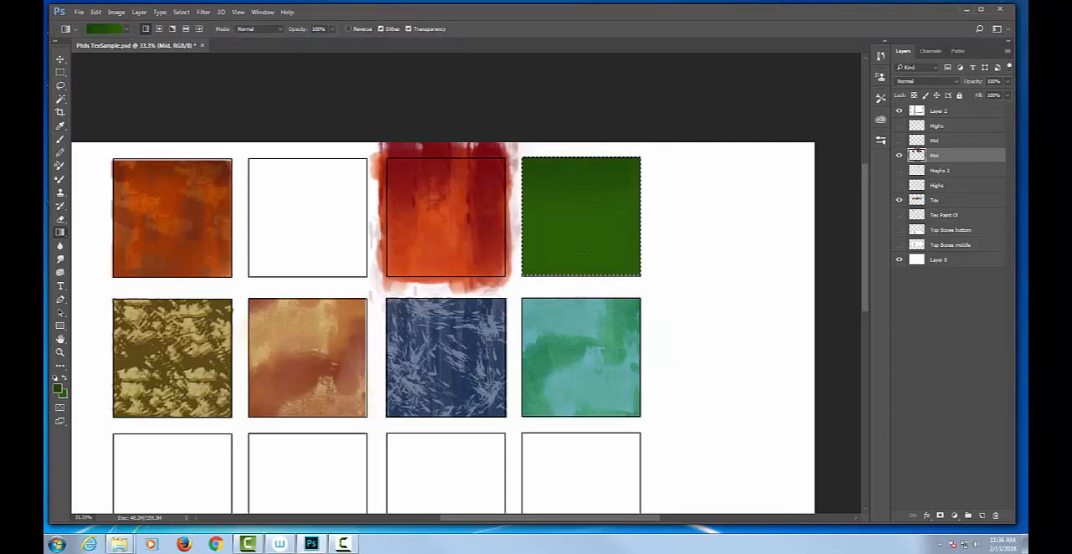
{"action": "left_click", "coordinate": [58, 387]}
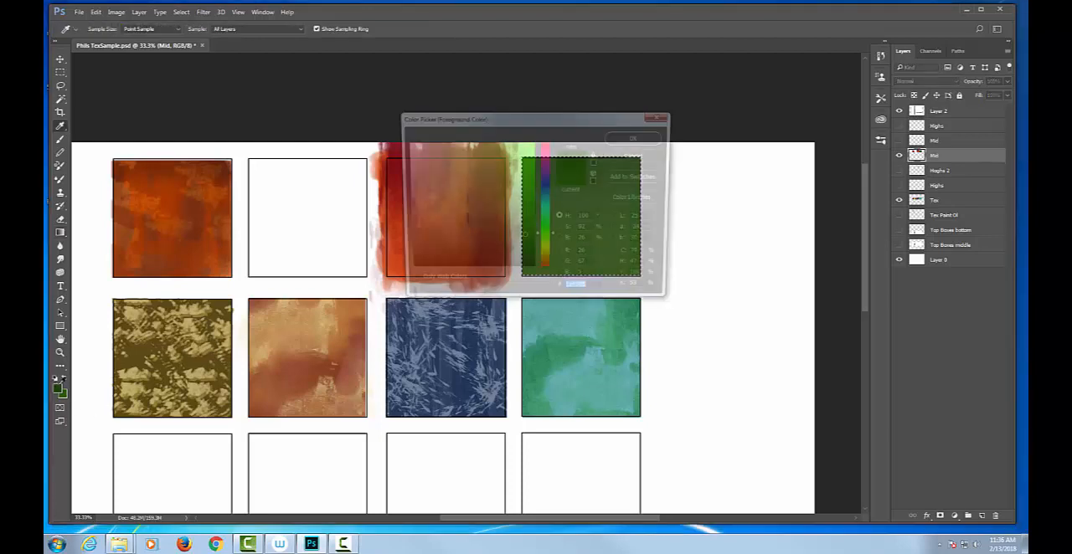
{"action": "left_click", "coordinate": [638, 138]}
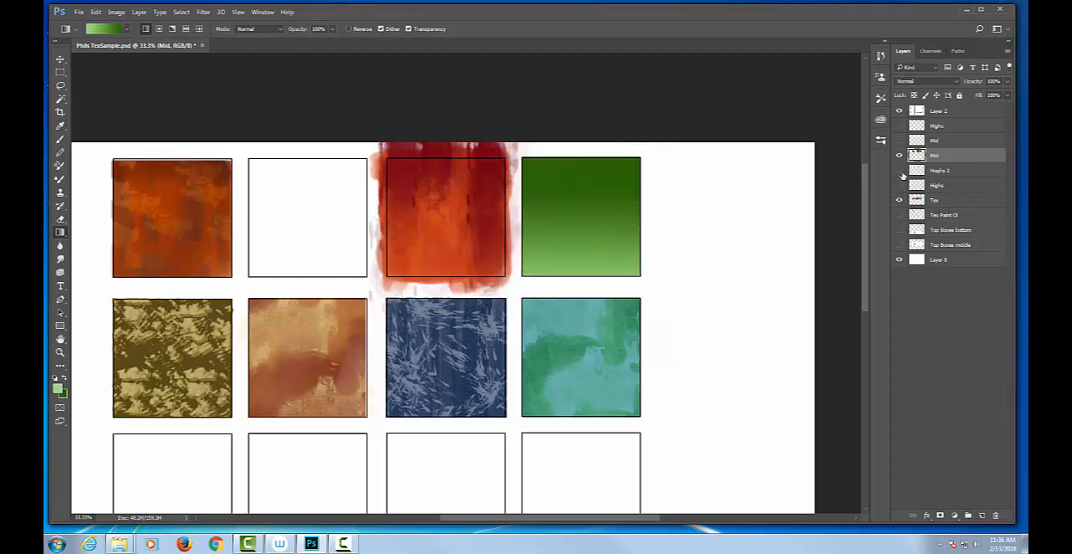
Show and activate the upper Mid layer and set the foreground color to pale green d5eead
{"action": "left_click", "coordinate": [898, 141]}
{"action": "left_click", "coordinate": [939, 141]}
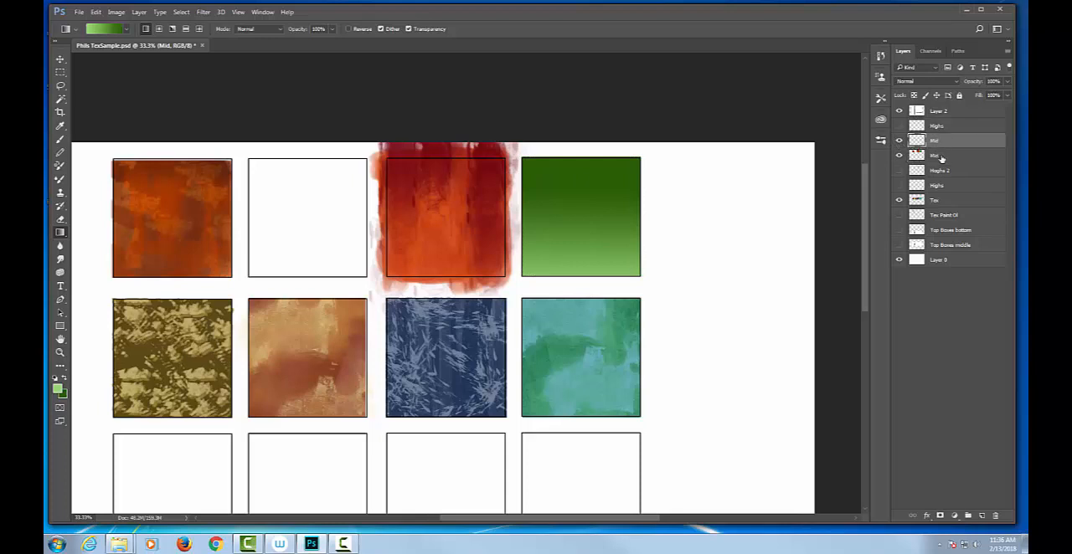
{"action": "left_click", "coordinate": [59, 389]}
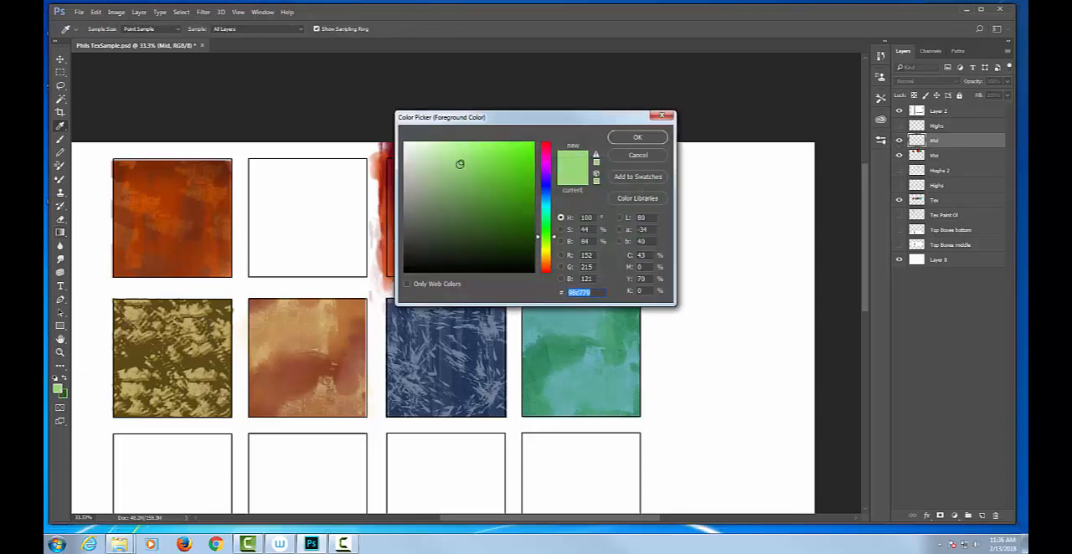
{"action": "left_click", "coordinate": [441, 153]}
{"action": "left_click", "coordinate": [439, 150]}
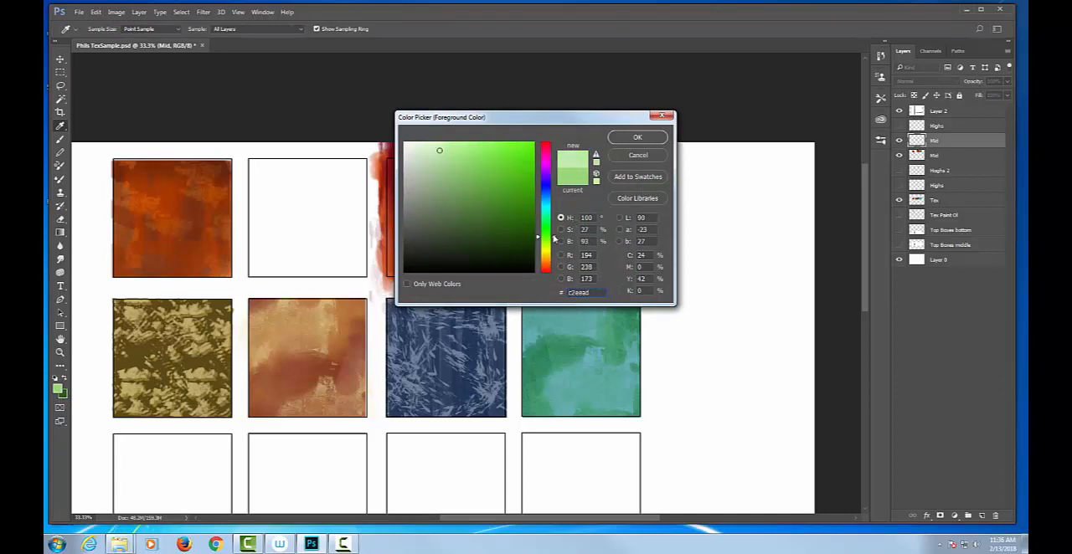
{"action": "left_click_drag", "start_coordinate": [553, 239], "coordinate": [553, 243]}
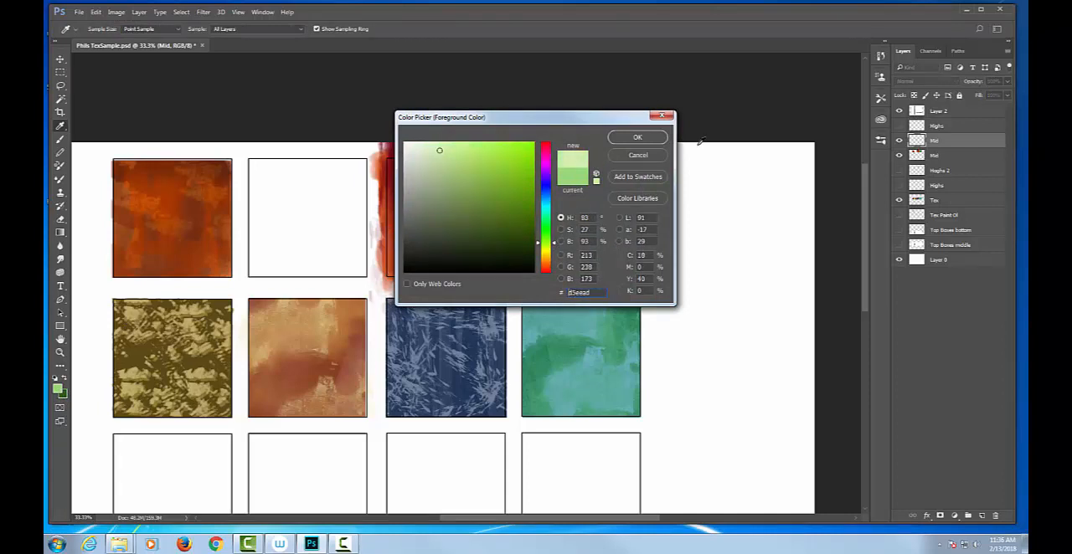
{"action": "left_click", "coordinate": [637, 137]}
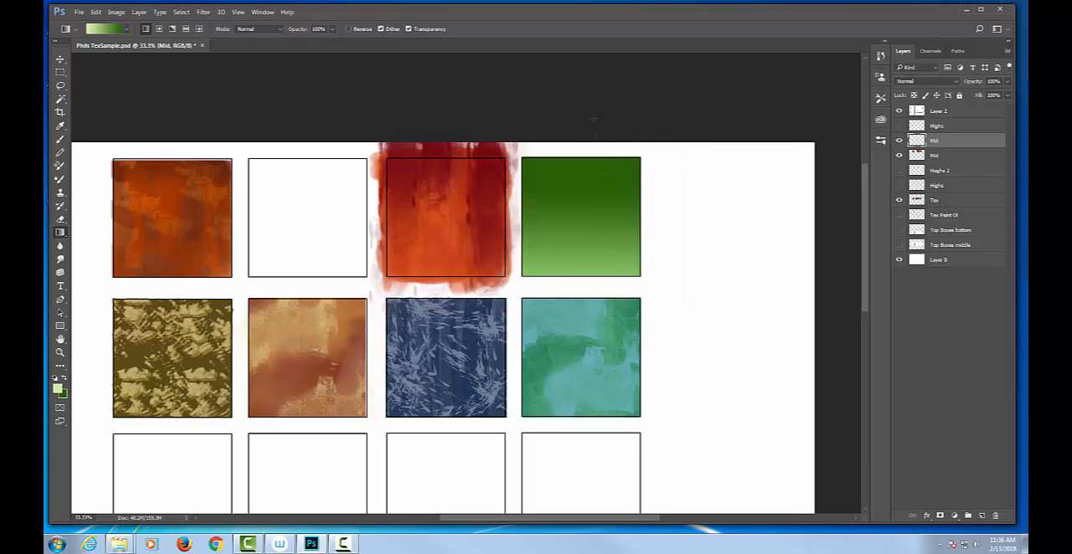
Paint pale green streaks at 50% and 10% opacity over the fourth box with the 720 px textured brush tip, enlarged to 1100 px
{"action": "key", "text": "b"}
{"action": "right_click", "coordinate": [601, 189]}
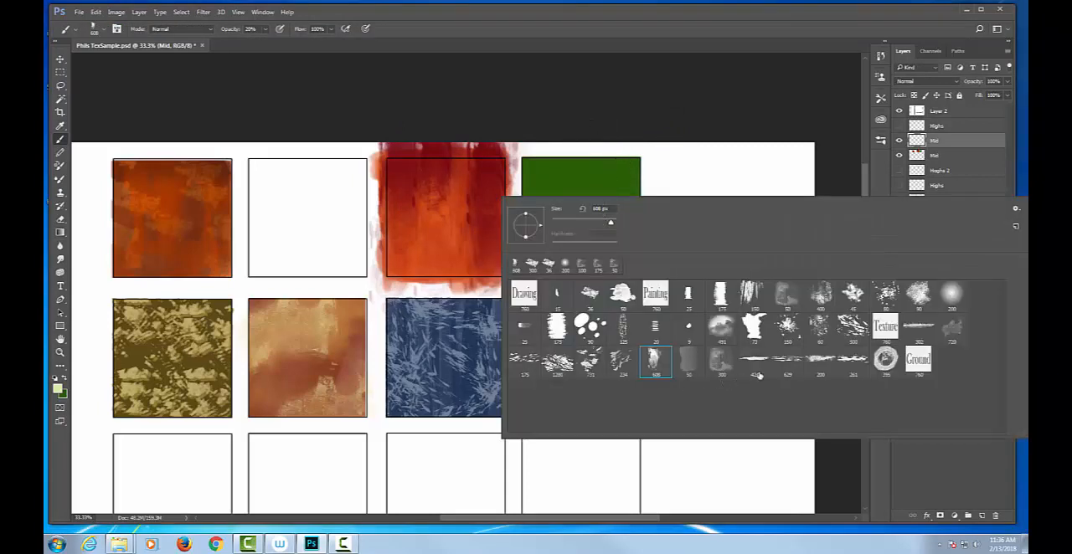
{"action": "left_click", "coordinate": [952, 328]}
{"action": "left_click", "coordinate": [738, 120]}
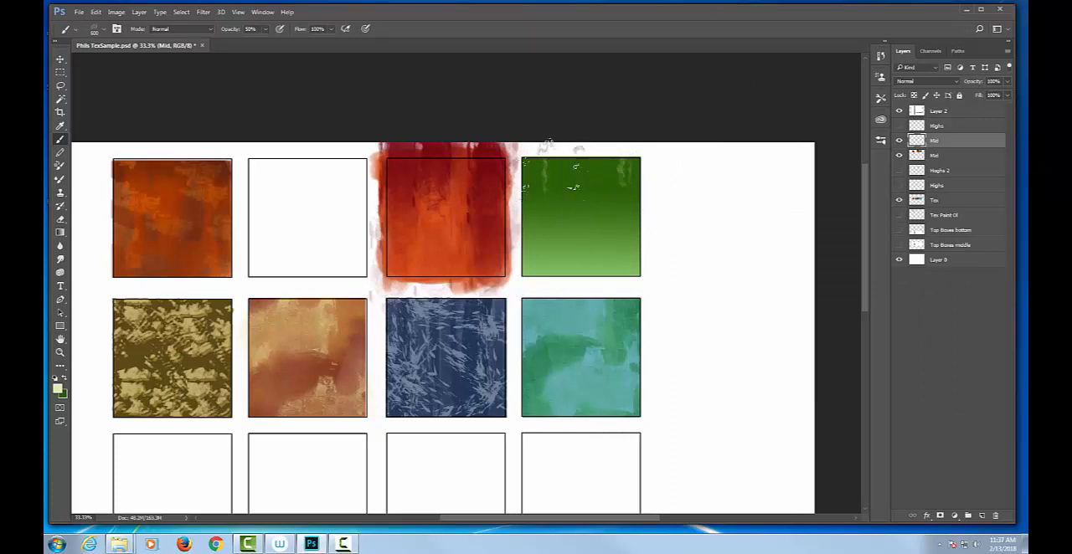
{"action": "key", "text": "bracketright"}
{"action": "key", "text": "bracketright"}
{"action": "key", "text": "bracketright"}
{"action": "key", "text": "bracketright"}
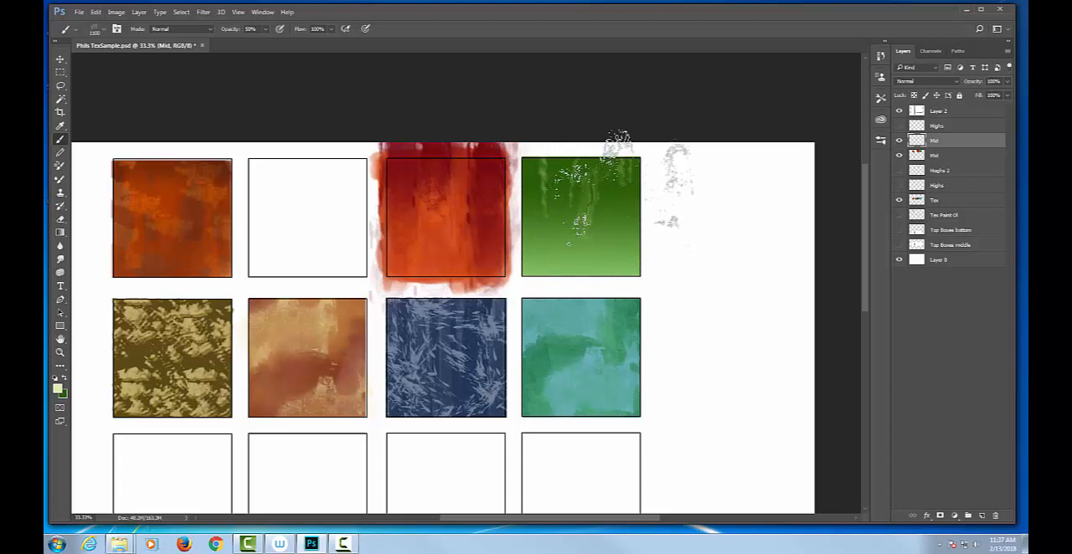
{"action": "key", "text": "1"}
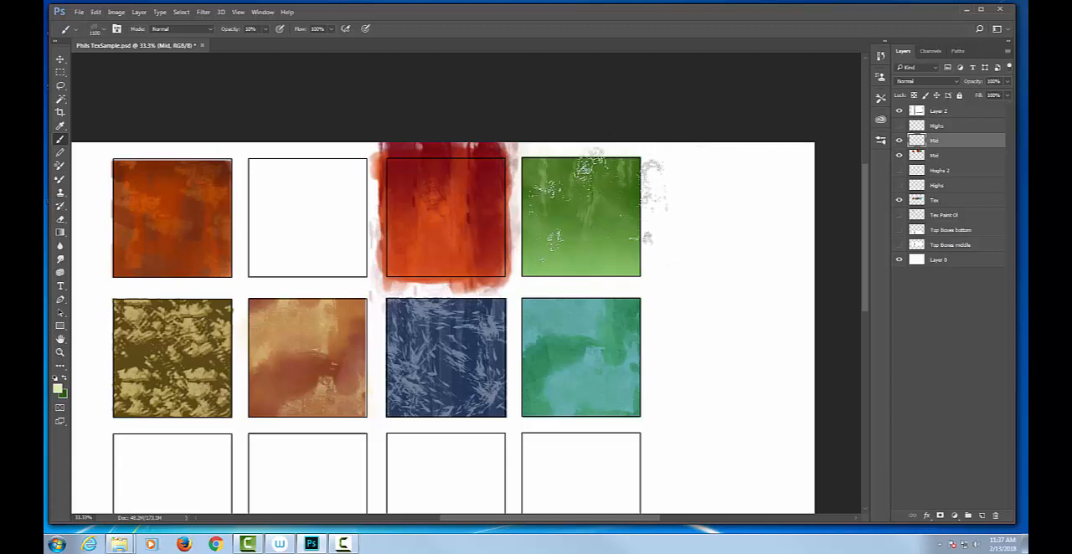
Sample dark green from the fourth box of the top row and glaze it over the pale streaks at 10% opacity
{"action": "left_click", "coordinate": [63, 395]}
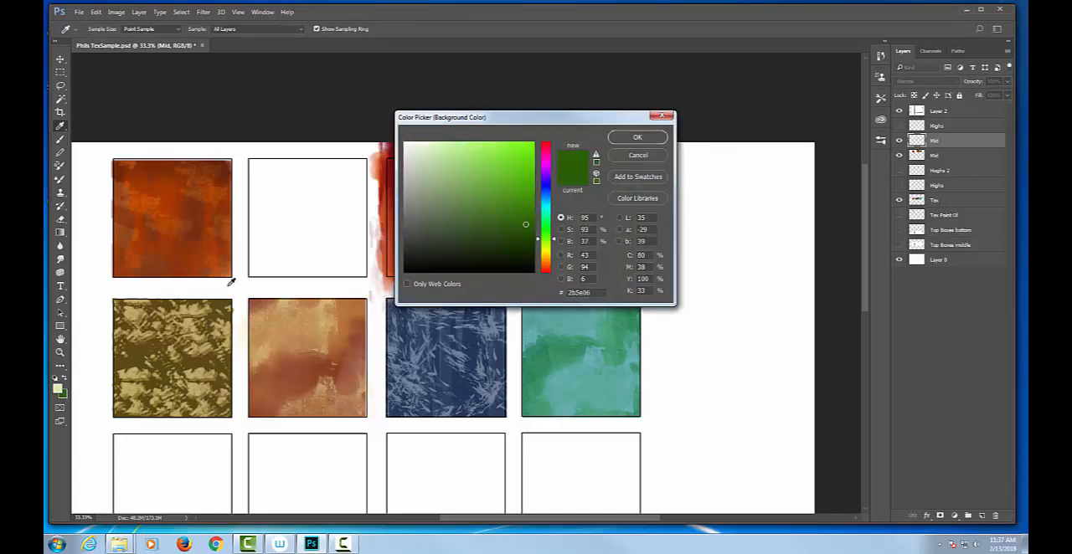
{"action": "left_click", "coordinate": [638, 155]}
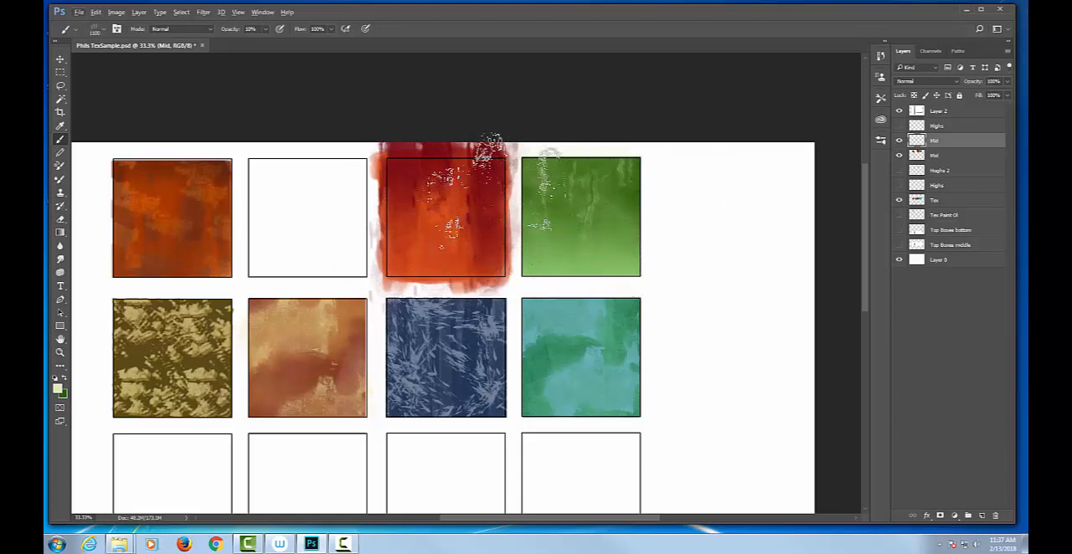
{"action": "left_click", "coordinate": [639, 189], "text": "alt"}
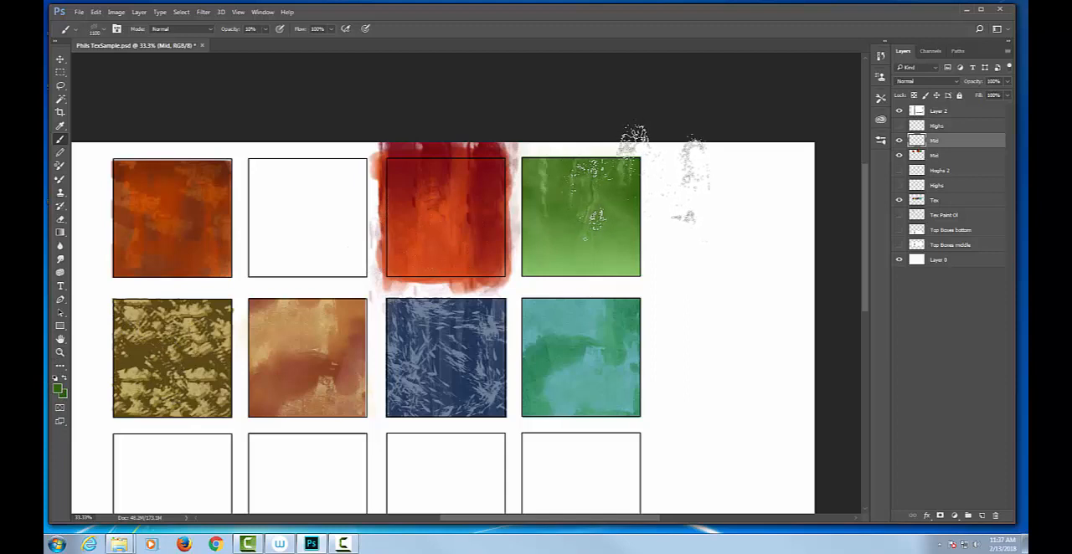
Glaze the green box with dark red sampled from the third box at 10% opacity, and undo the heavier stroke tried at 100%
{"action": "left_click", "coordinate": [401, 159], "text": "alt"}
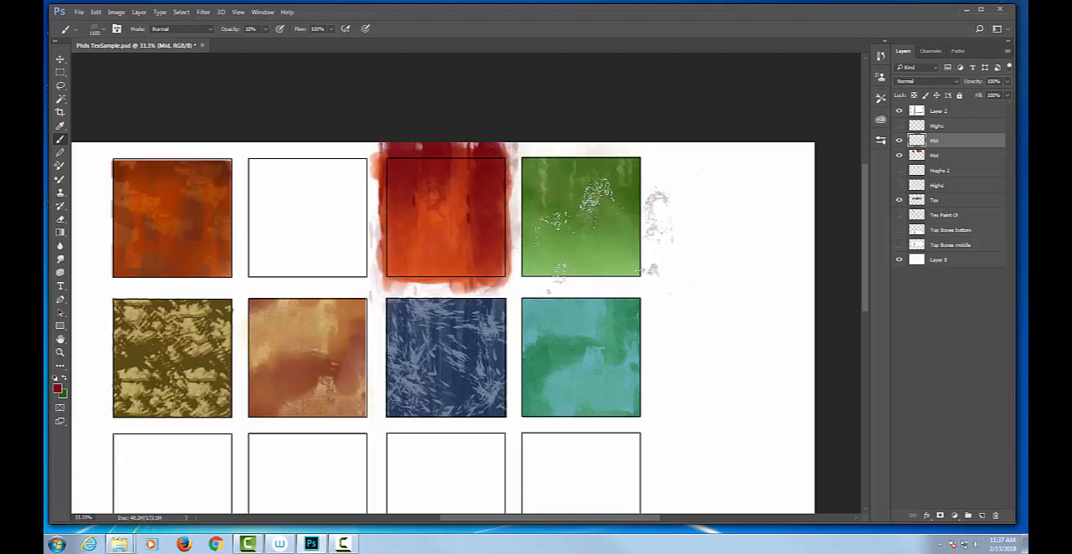
{"action": "mouse_move", "coordinate": [640, 229]}
{"action": "left_mouse_down"}
{"action": "mouse_move", "coordinate": [636, 194]}
{"action": "mouse_move", "coordinate": [588, 199]}
{"action": "mouse_move", "coordinate": [599, 208]}
{"action": "mouse_move", "coordinate": [659, 162]}
{"action": "left_mouse_up"}
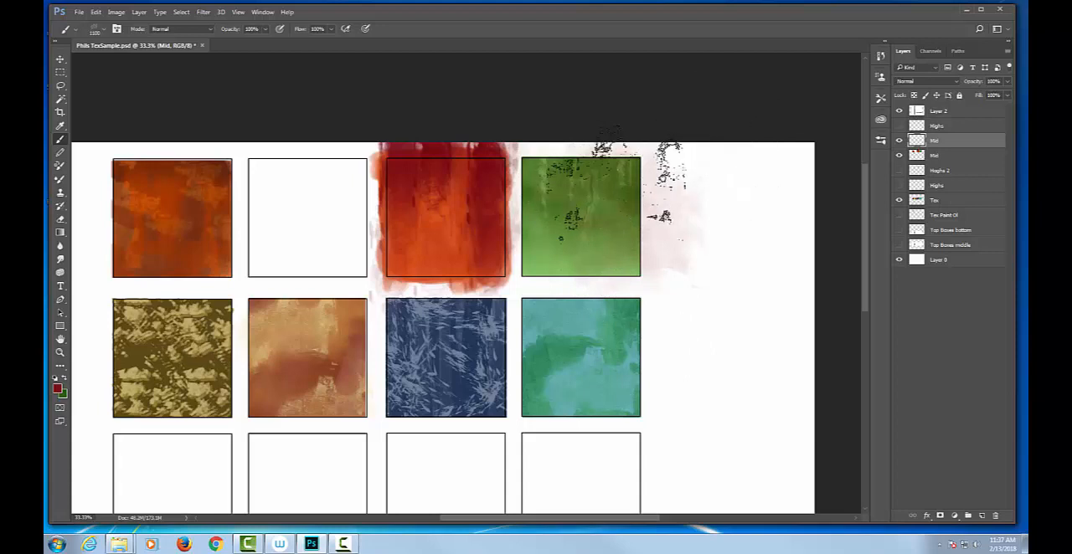
{"action": "left_click_drag", "start_coordinate": [623, 193], "coordinate": [662, 211]}
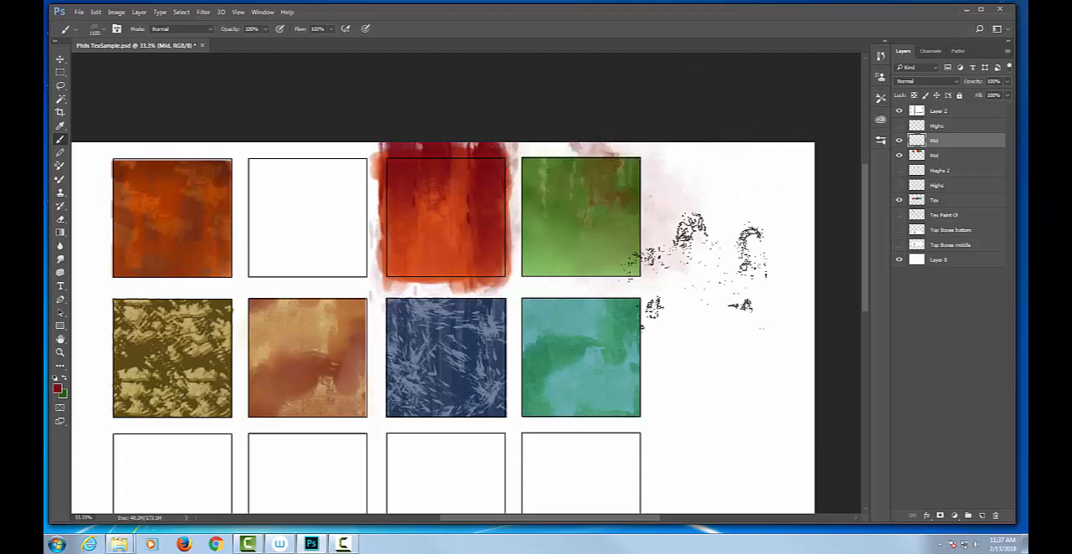
{"action": "key", "text": "ctrl+z"}
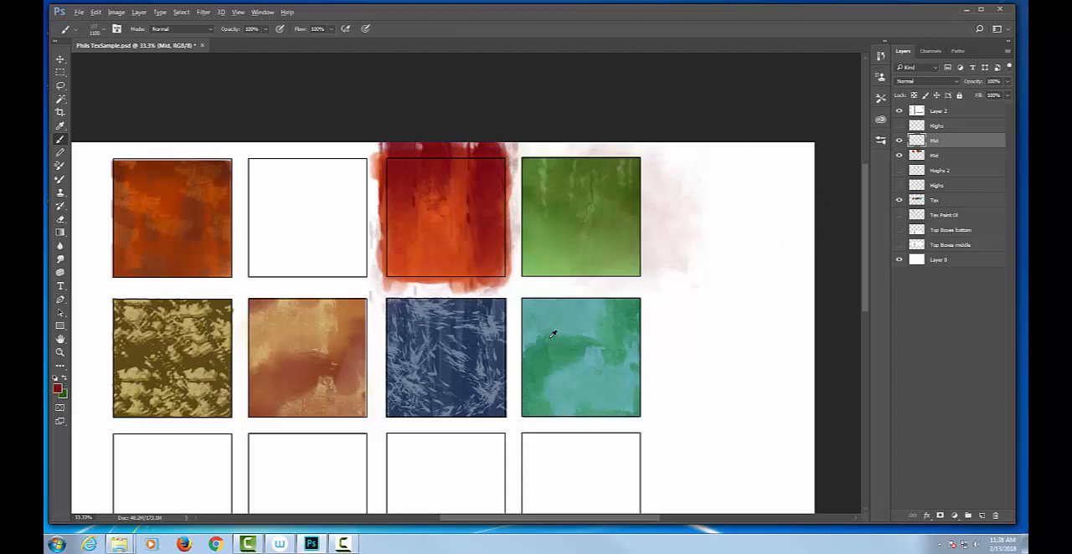
Paint fine teal streaks over the green box at 50% opacity, using the teal sample's color and a 250 px brush
{"action": "left_click", "coordinate": [528, 299], "text": "alt"}
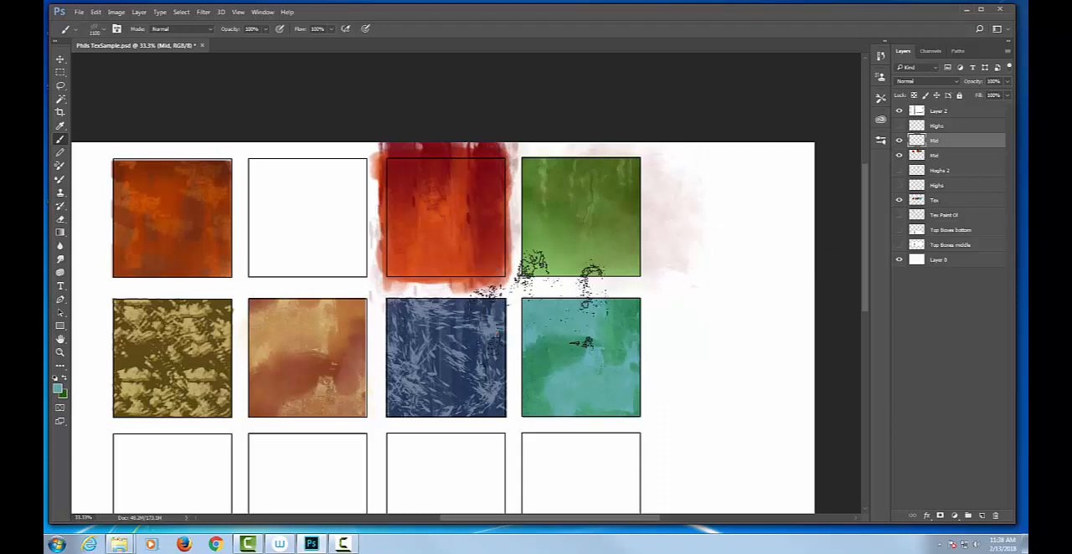
{"action": "key", "text": "bracketleft"}
{"action": "key", "text": "bracketleft"}
{"action": "key", "text": "bracketleft"}
{"action": "key", "text": "bracketleft"}
{"action": "key", "text": "bracketleft"}
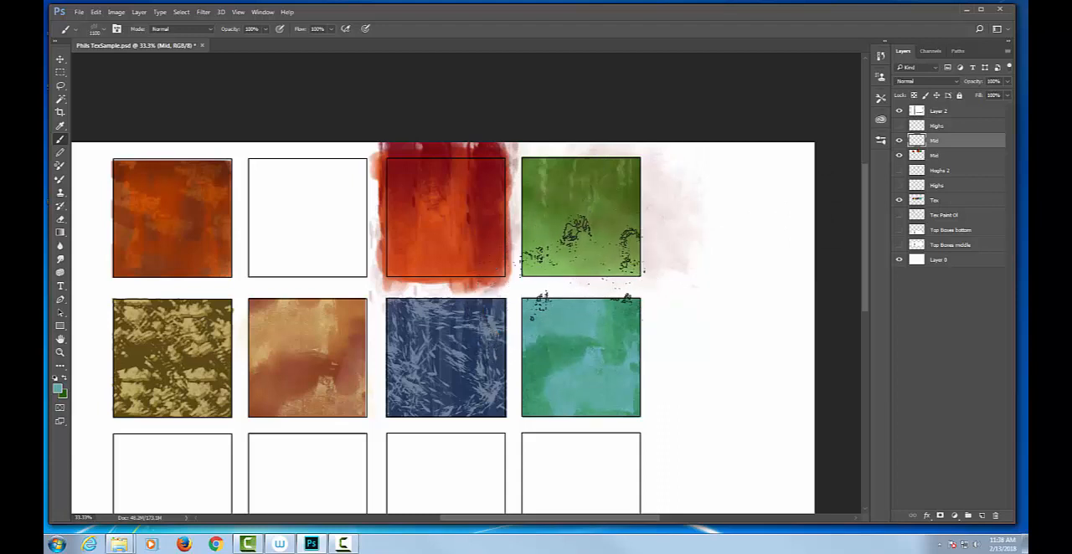
{"action": "key", "text": "bracketleft"}
{"action": "key", "text": "bracketleft"}
{"action": "key", "text": "bracketleft"}
{"action": "key", "text": "bracketleft"}
{"action": "key", "text": "bracketleft"}
{"action": "key", "text": "bracketleft"}
{"action": "key", "text": "5"}
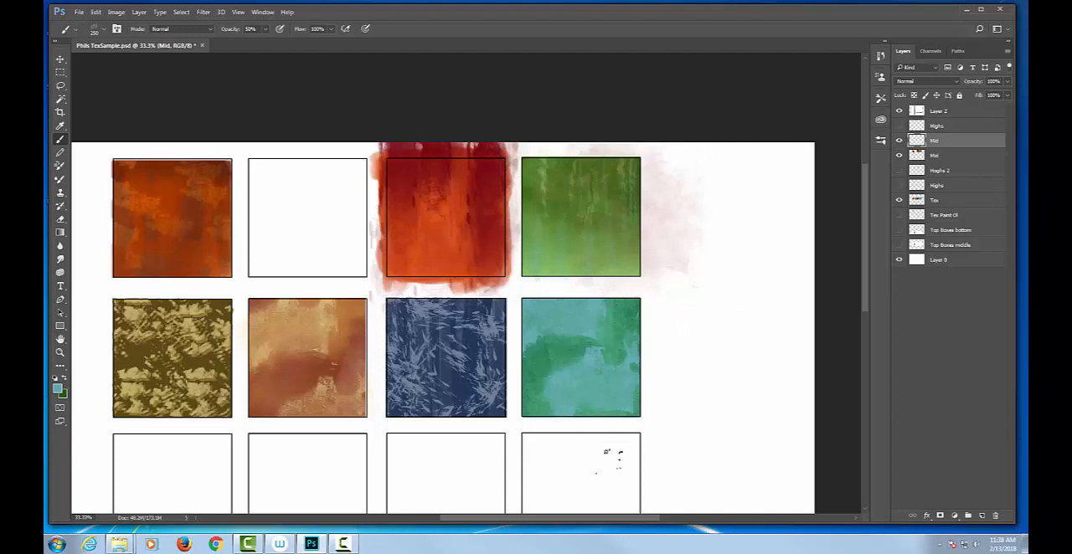
Select the top row's fourth box with the Rectangular Marquee and choose the 200 px soft round brush
{"action": "key", "text": "m"}
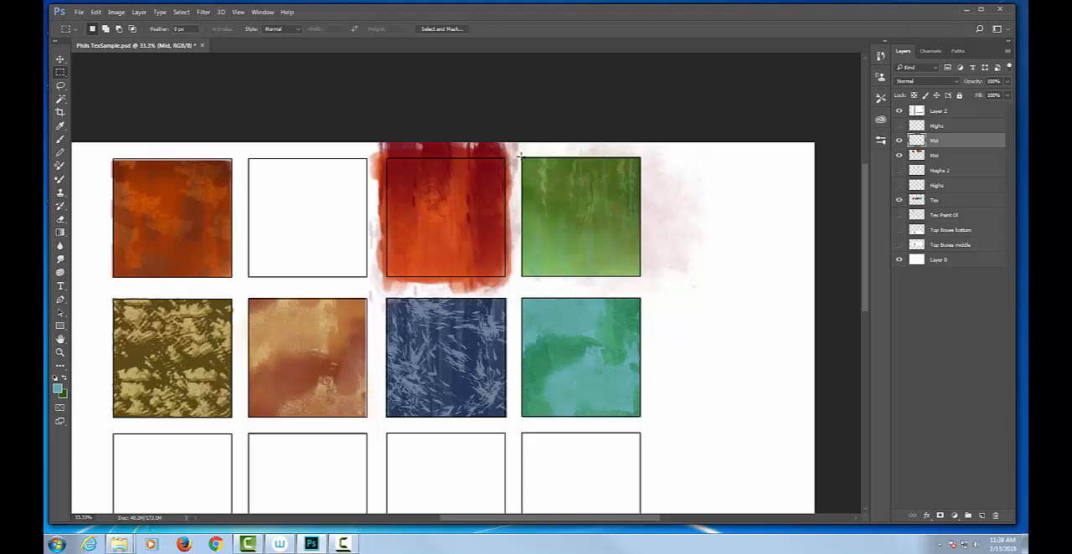
{"action": "left_click_drag", "start_coordinate": [520, 155], "coordinate": [642, 276]}
{"action": "key", "text": "b"}
{"action": "right_click", "coordinate": [466, 298]}
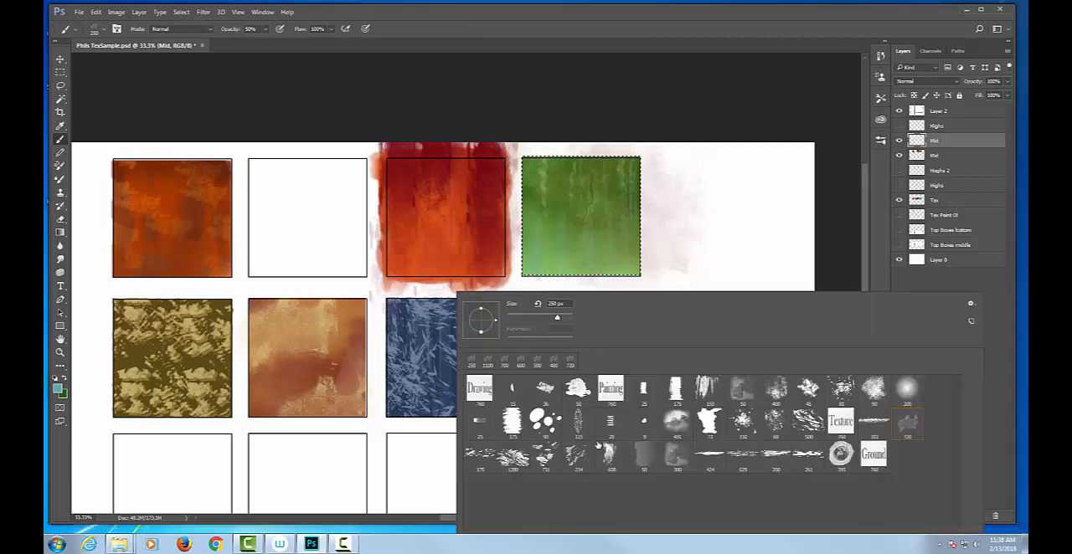
{"action": "left_click", "coordinate": [902, 391]}
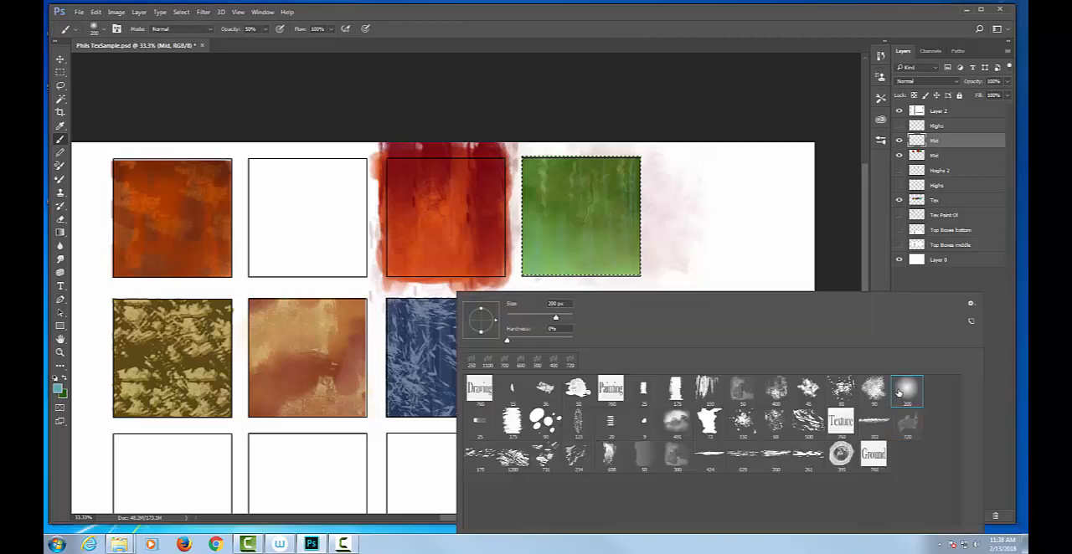
Set the foreground color to dark green 3f5b17 and shade the edges of the selected green box at 50% opacity
{"action": "left_click", "coordinate": [74, 384]}
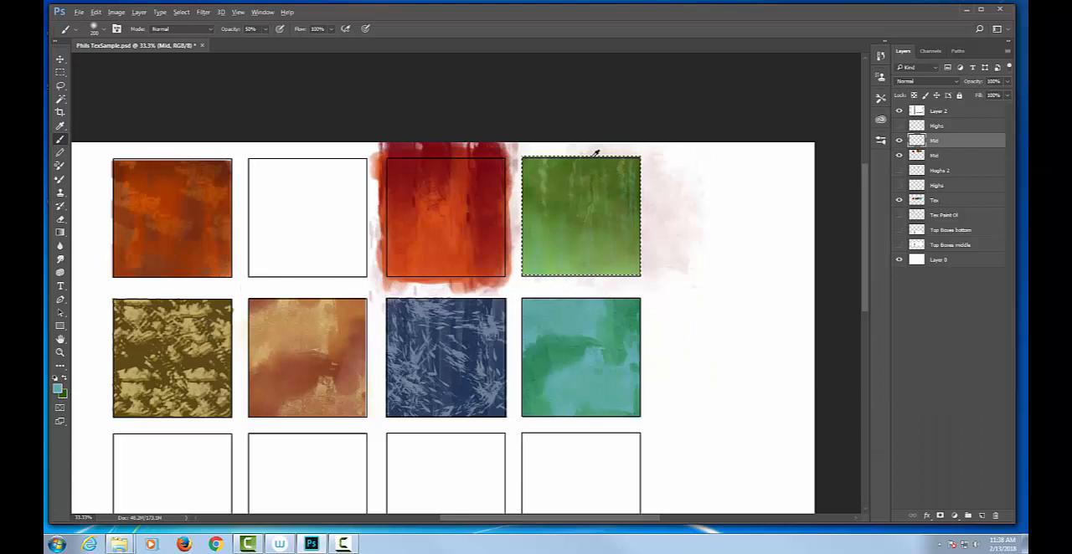
{"action": "left_click", "coordinate": [57, 387]}
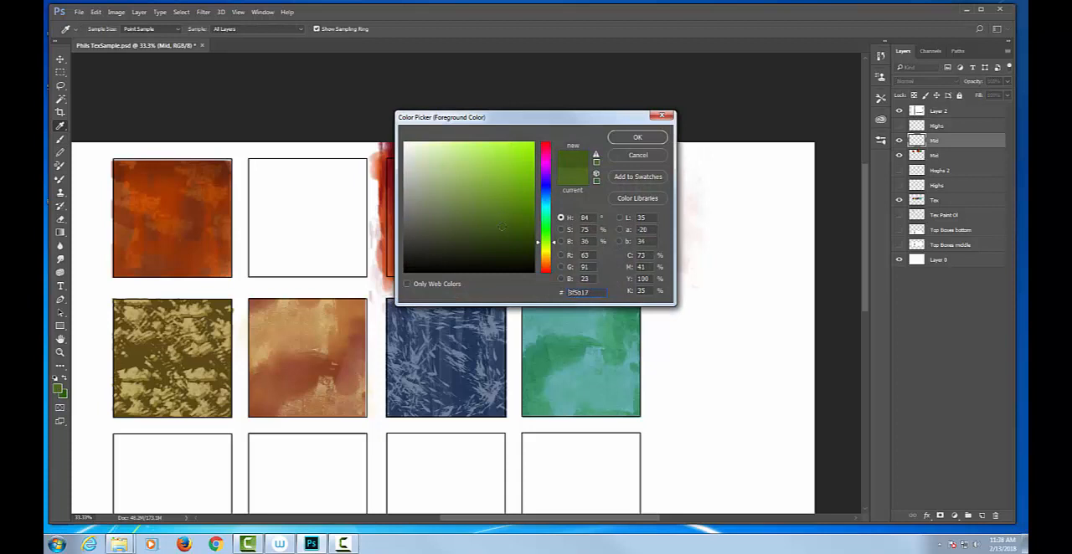
{"action": "left_click", "coordinate": [631, 142]}
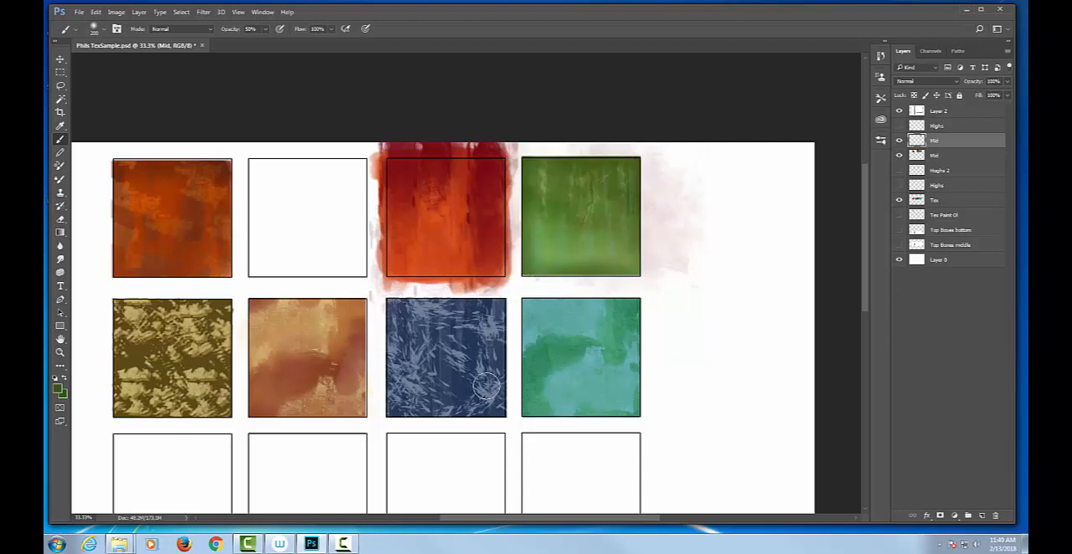
Select the area of the top row's first box with the Rectangular Marquee and switch to the Brush tool
{"action": "scroll", "coordinate": [551, 322], "scroll_direction": "down", "scroll_amount": 3}
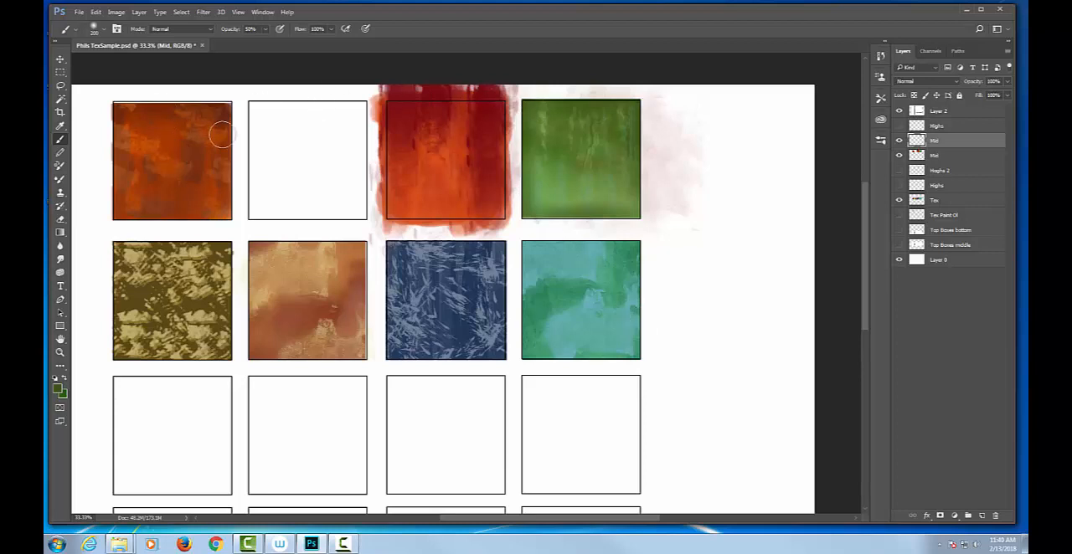
{"action": "key", "text": "super"}
{"action": "key", "text": "super"}
{"action": "key", "text": "m"}
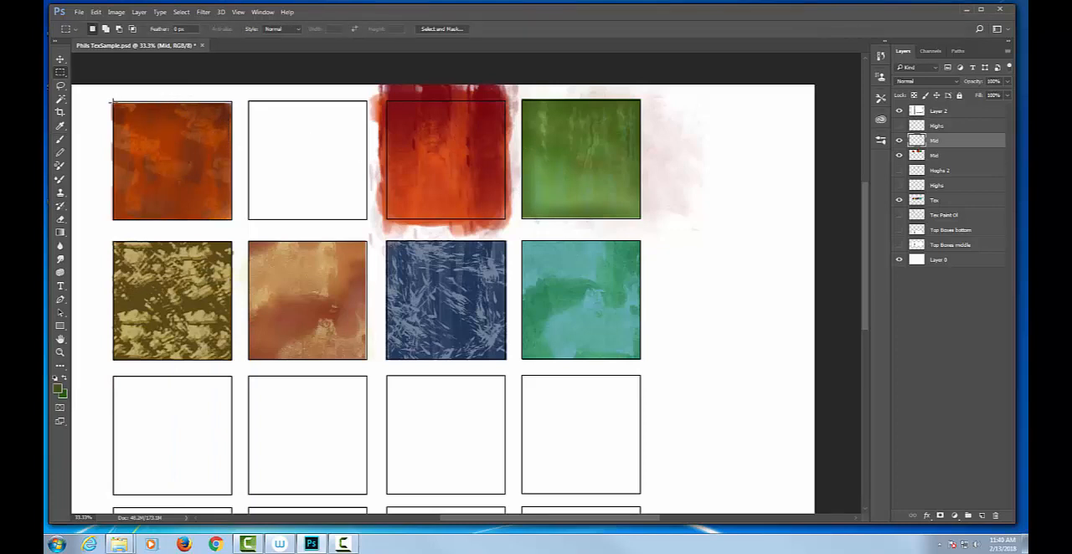
{"action": "left_click_drag", "start_coordinate": [210, 199], "coordinate": [232, 219]}
{"action": "key", "text": "alt"}
{"action": "key", "text": "b"}
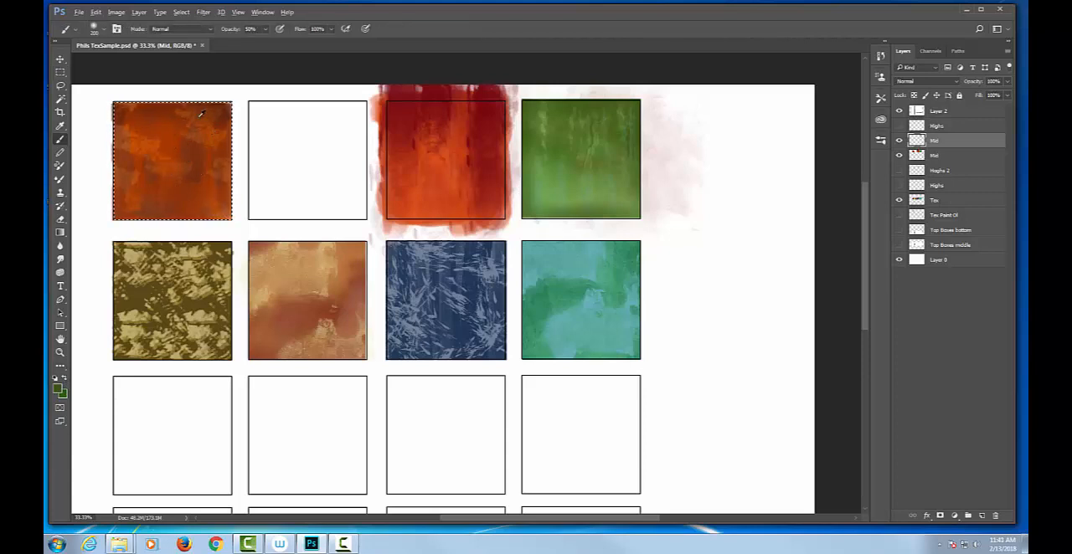
Sample the brown of the top row's first box and darken the foreground color to 4d1b08
{"action": "left_click_drag", "start_coordinate": [201, 113], "coordinate": [239, 102]}
{"action": "left_click", "coordinate": [57, 388]}
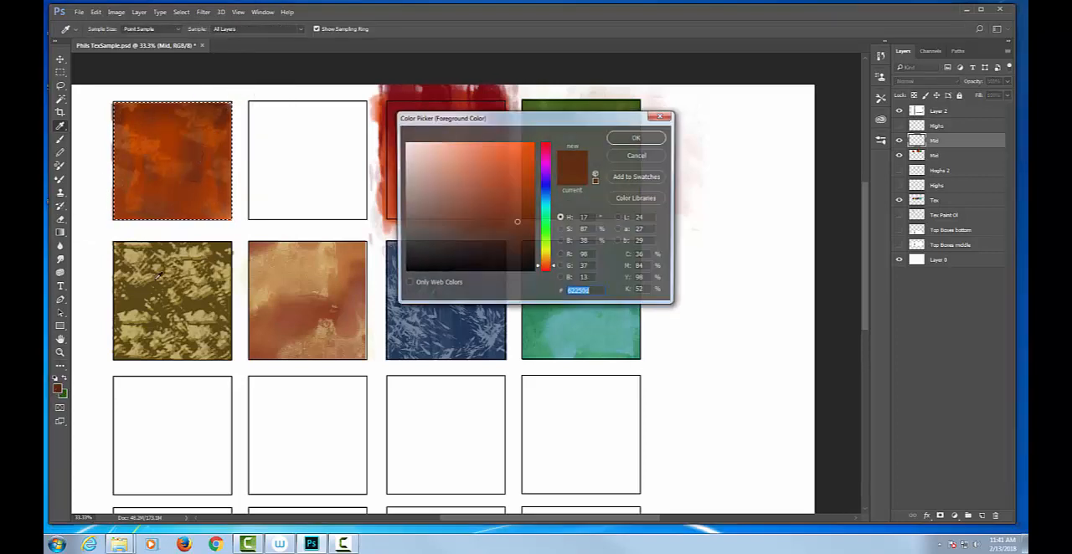
{"action": "left_click_drag", "start_coordinate": [516, 222], "coordinate": [521, 233]}
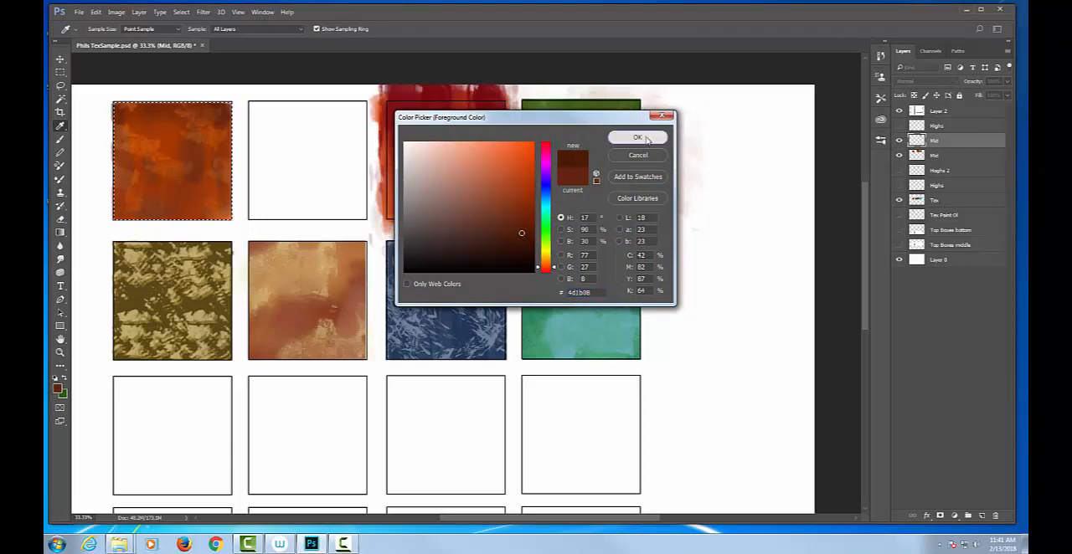
{"action": "left_click", "coordinate": [646, 139]}
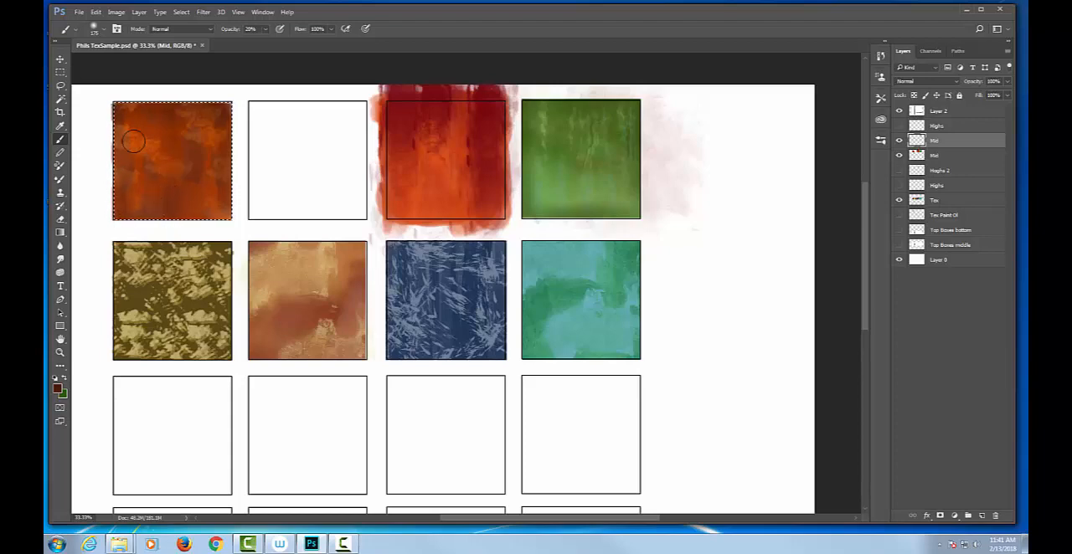
Shade the selected orange box with dark brown at about 20% opacity, trying one vertical streak at 100% opacity along the way
{"action": "key", "text": "ctrl+plus"}
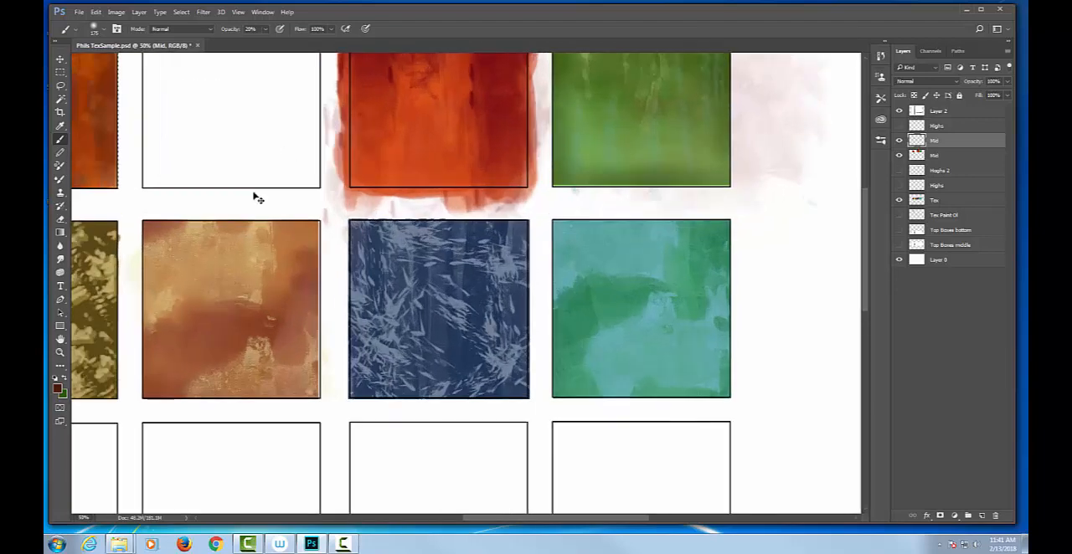
{"action": "key", "text": "ctrl+plus"}
{"action": "mouse_move", "coordinate": [303, 201]}
{"action": "left_mouse_down"}
{"action": "mouse_move", "coordinate": [612, 347]}
{"action": "mouse_move", "coordinate": [666, 417]}
{"action": "left_mouse_up"}
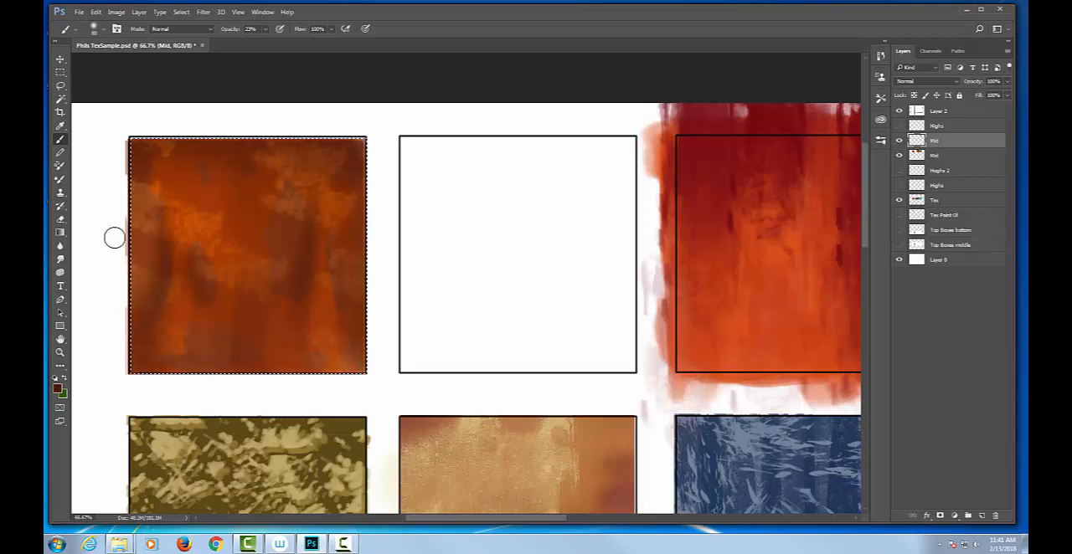
{"action": "key", "text": "0"}
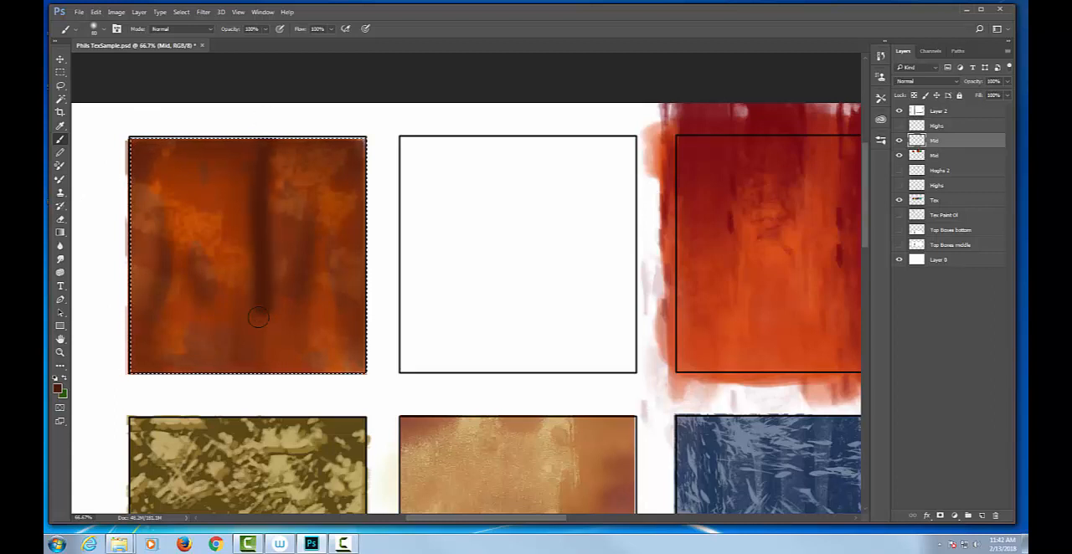
{"action": "key", "text": "2"}
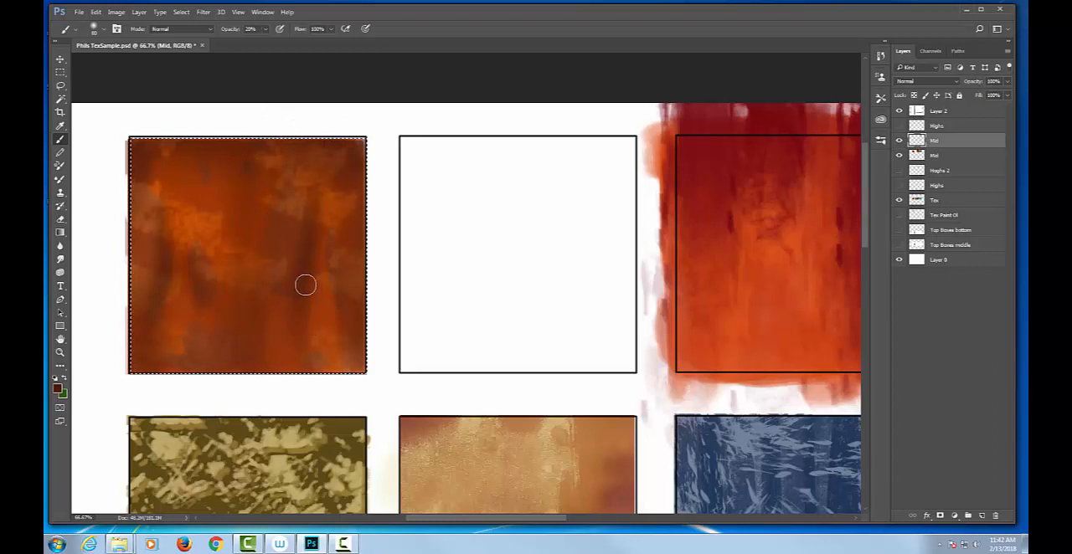
Save the document and smear the orange box's paint downward with the Smudge tool at 50% strength
{"action": "key", "text": "o"}
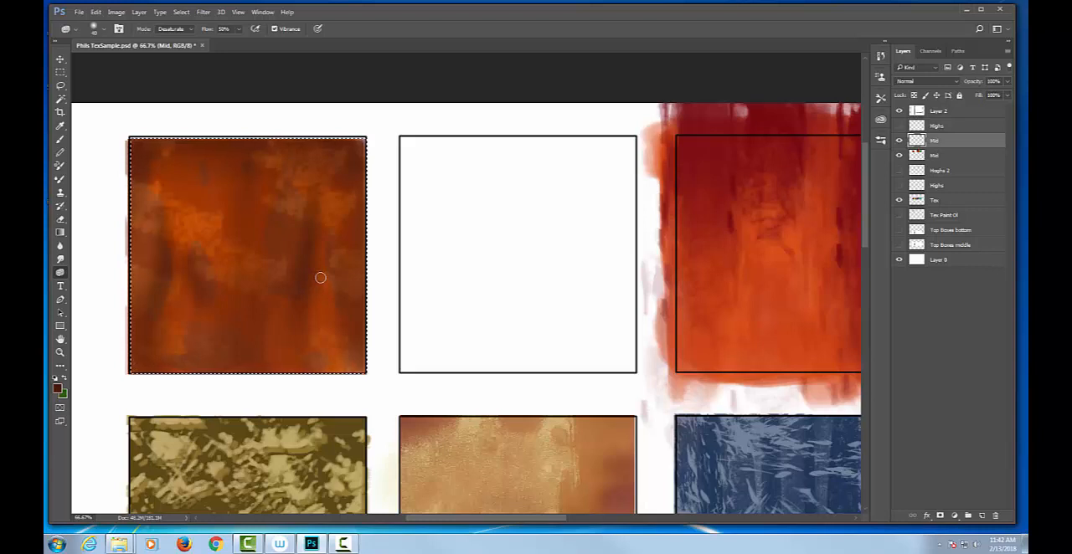
{"action": "left_click", "coordinate": [60, 260]}
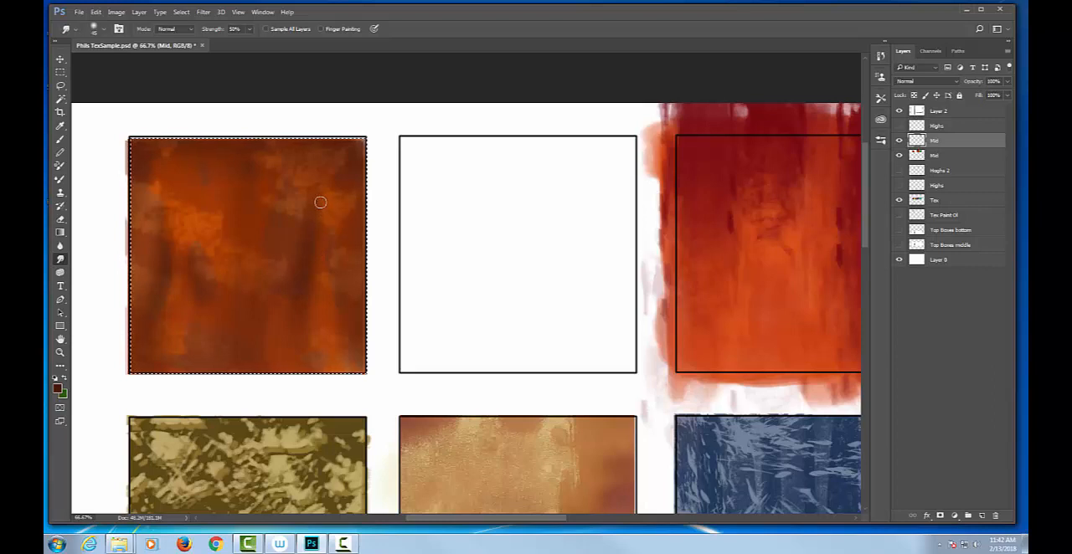
{"action": "key", "text": "ctrl+s"}
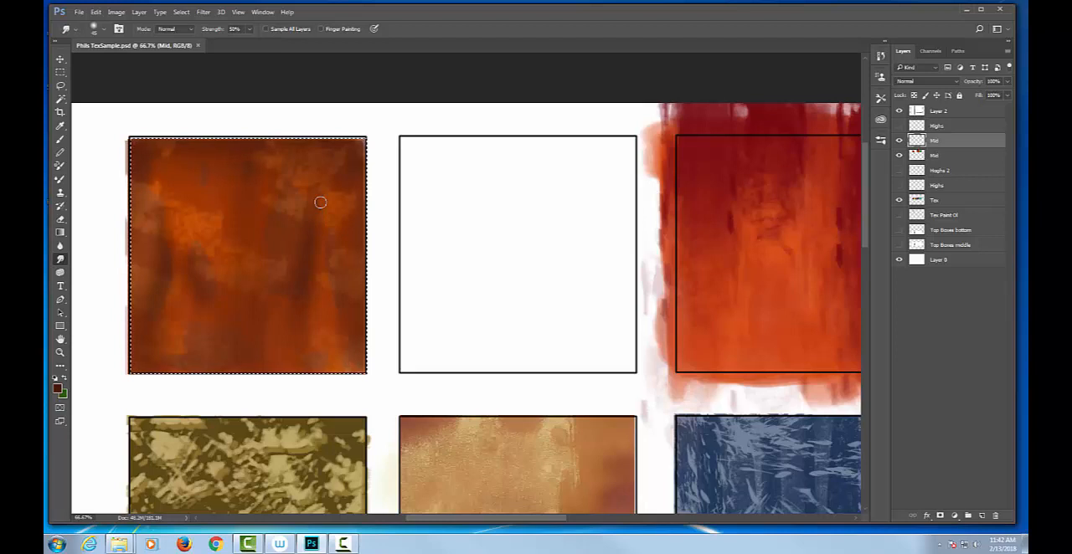
{"action": "left_click_drag", "start_coordinate": [336, 164], "coordinate": [246, 377]}
Raise the Smudge strength to 100% and pull streaks through the orange box's upper and middle areas
{"action": "left_click", "coordinate": [250, 29]}
{"action": "left_click_drag", "start_coordinate": [265, 43], "coordinate": [278, 40]}
{"action": "left_click", "coordinate": [284, 189]}
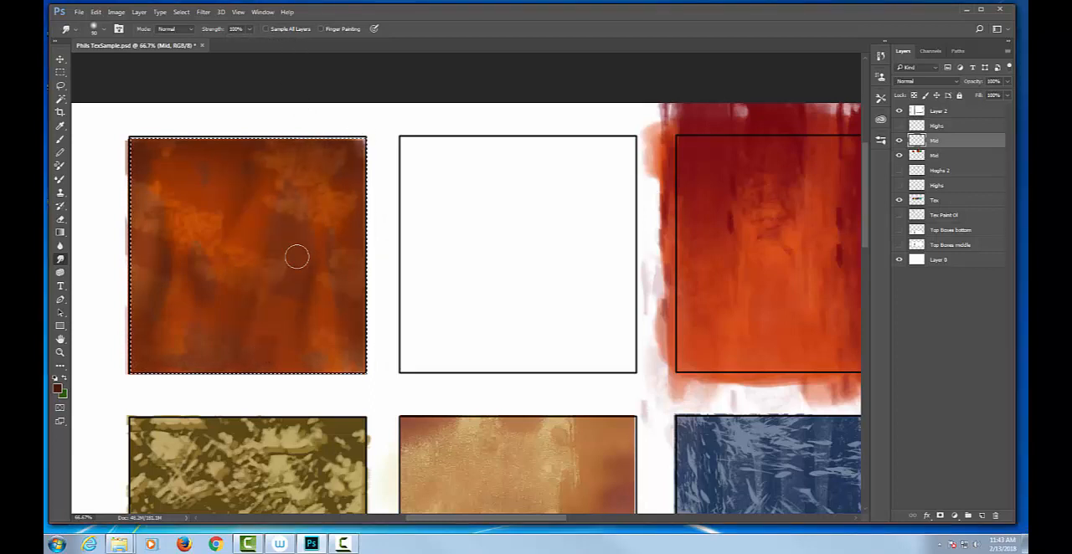
{"action": "left_click_drag", "start_coordinate": [307, 250], "coordinate": [279, 321]}
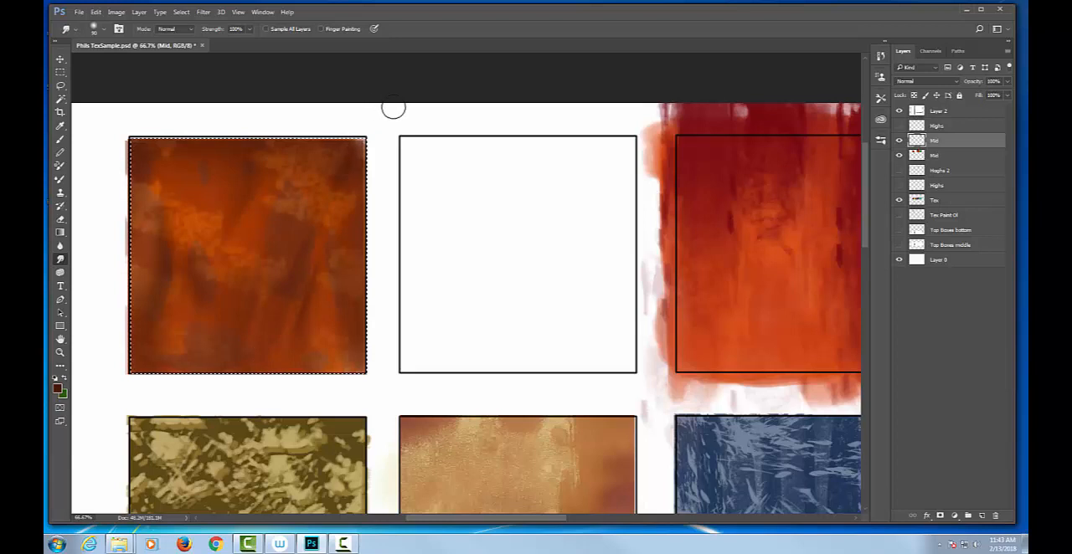
{"action": "left_click_drag", "start_coordinate": [220, 145], "coordinate": [224, 167]}
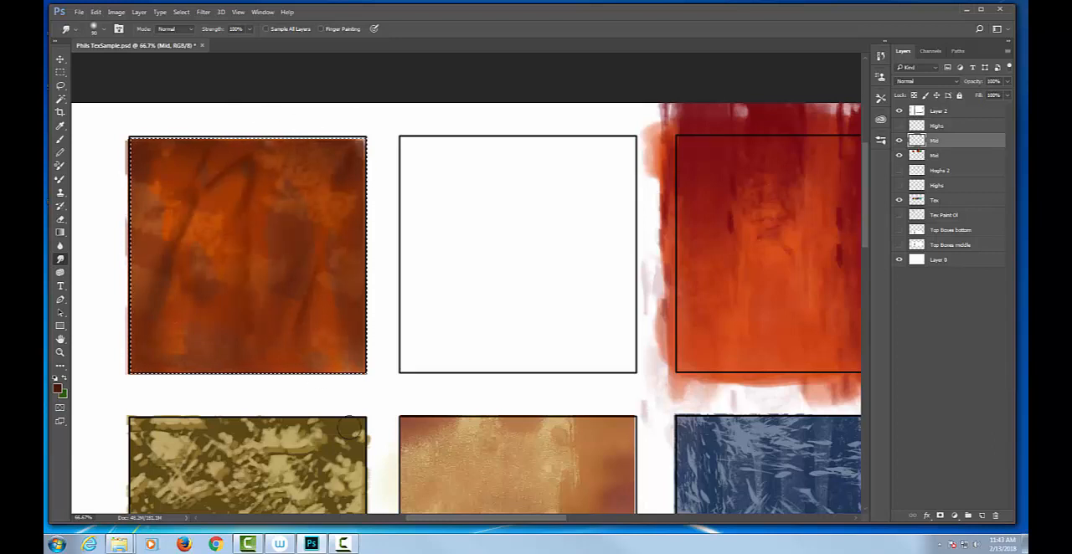
Undo the last two smudges and pull new long vertical smudge streaks through the left part of the orange box
{"action": "key", "text": "ctrl+alt+z"}
{"action": "key", "text": "ctrl+alt+z"}
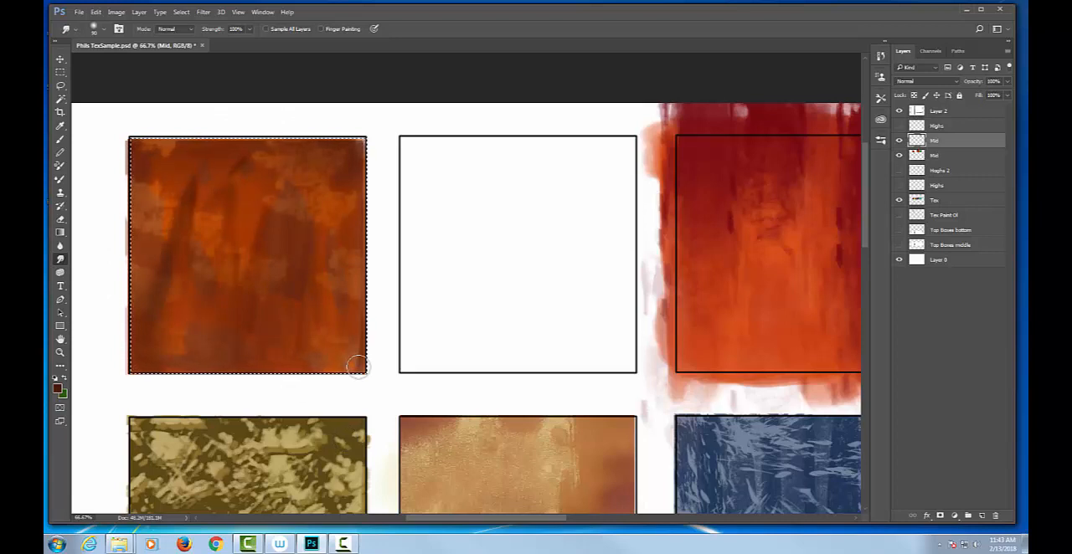
{"action": "mouse_move", "coordinate": [174, 107]}
{"action": "left_mouse_down"}
{"action": "mouse_move", "coordinate": [186, 133]}
{"action": "mouse_move", "coordinate": [185, 431]}
{"action": "left_mouse_up"}
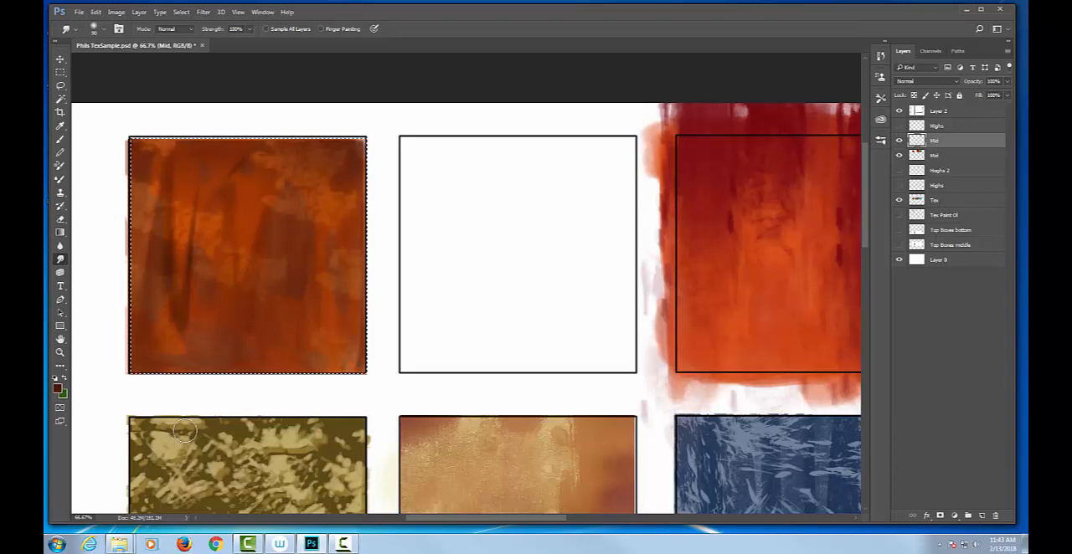
Soften the paint in the orange box using the Blur tool at 100% strength with an enlarged brush
{"action": "left_click", "coordinate": [61, 245]}
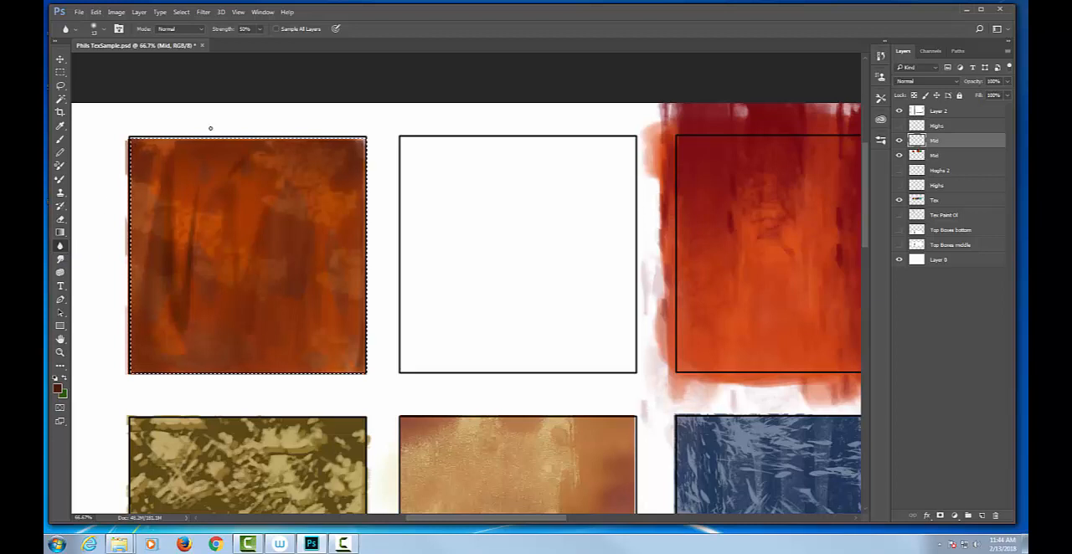
{"action": "left_click", "coordinate": [260, 30]}
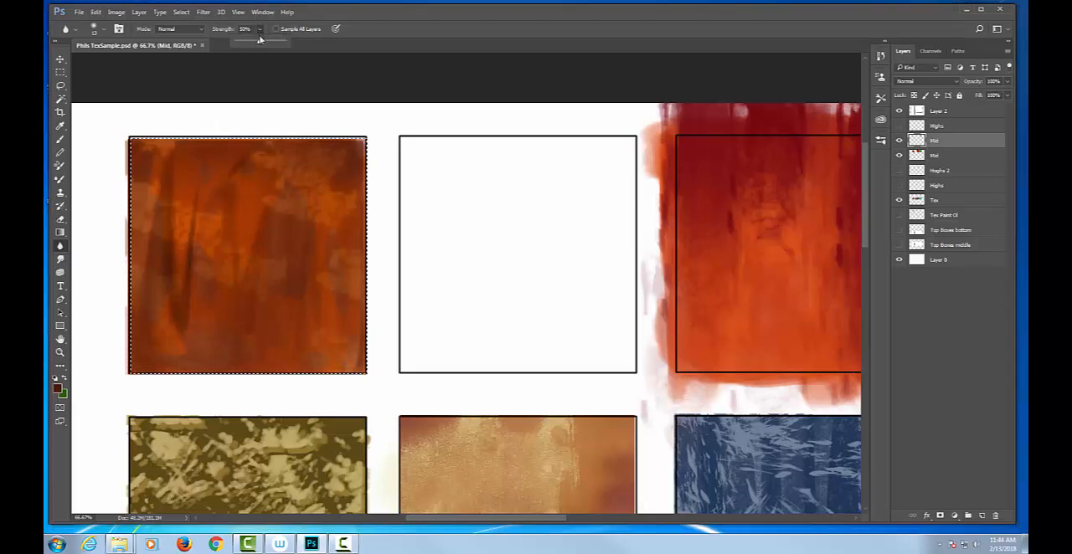
{"action": "left_click_drag", "start_coordinate": [259, 42], "coordinate": [312, 47]}
{"action": "key", "text": "bracketright"}
{"action": "key", "text": "bracketright"}
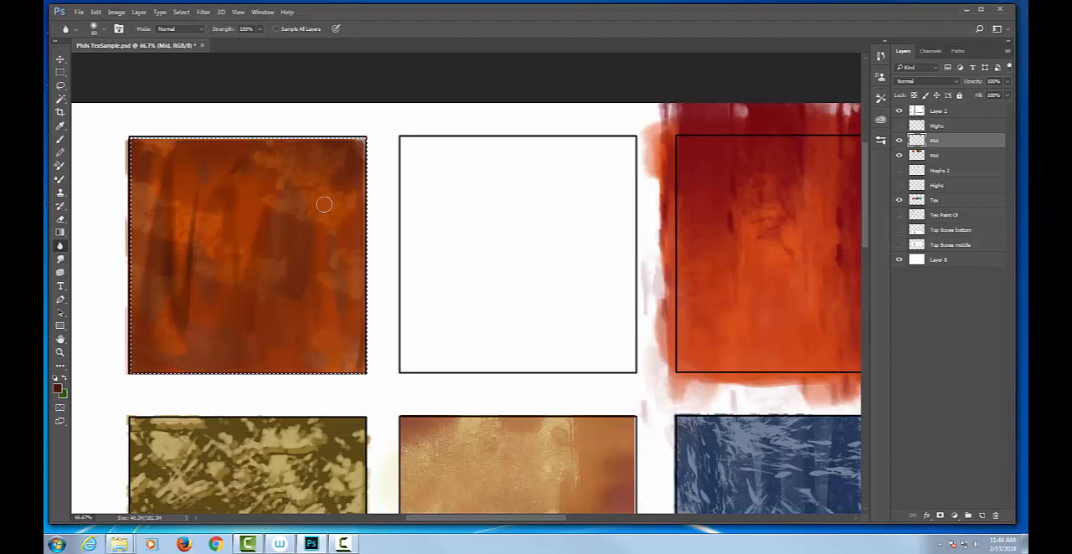
Desaturate areas of the orange box using the Sponge tool at 100% flow with the brush enlarged to 175 px
{"action": "left_click", "coordinate": [60, 274]}
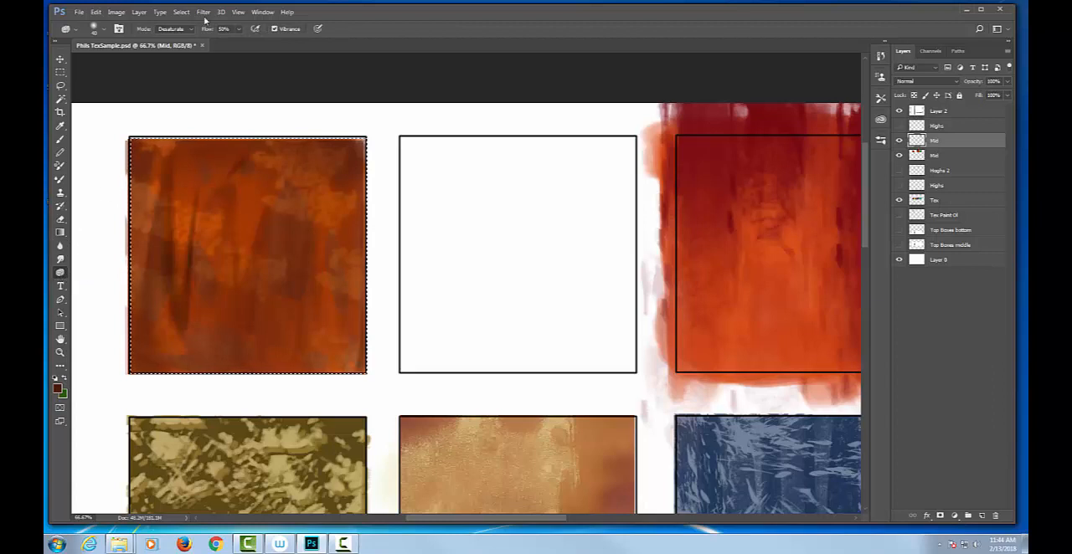
{"action": "left_click", "coordinate": [239, 30]}
{"action": "left_click_drag", "start_coordinate": [240, 43], "coordinate": [268, 45]}
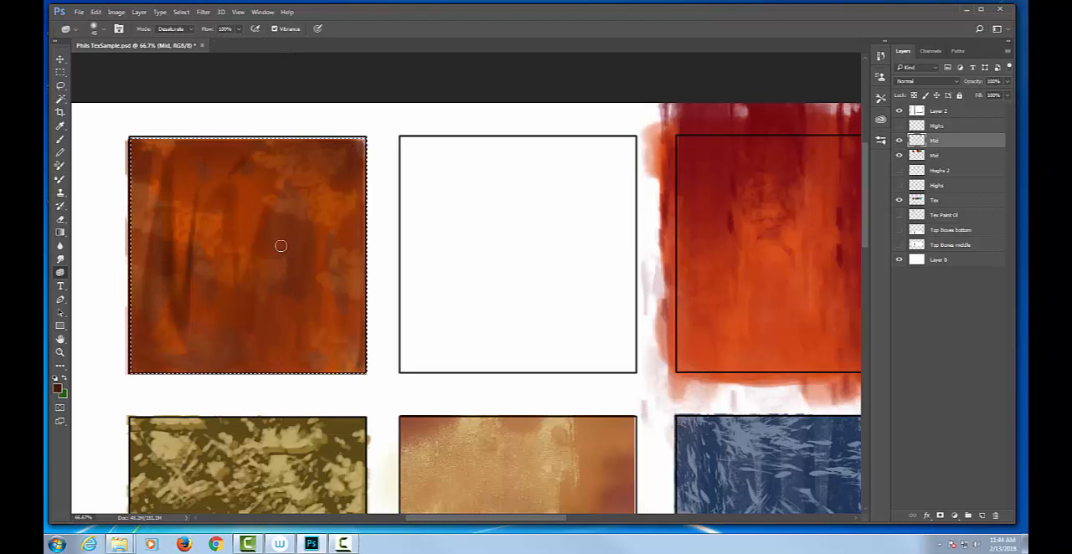
{"action": "key", "text": "bracketright"}
{"action": "key", "text": "bracketright"}
{"action": "key", "text": "bracketright"}
{"action": "key", "text": "bracketright"}
{"action": "key", "text": "bracketright"}
{"action": "key", "text": "bracketright"}
{"action": "key", "text": "bracketright"}
{"action": "key", "text": "bracketright"}
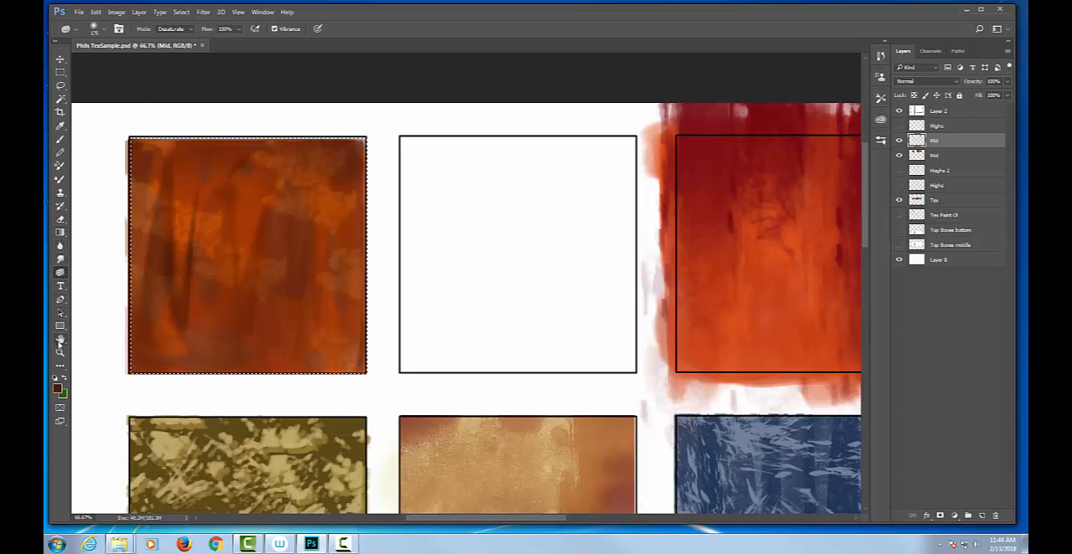
{"action": "left_click", "coordinate": [61, 340]}
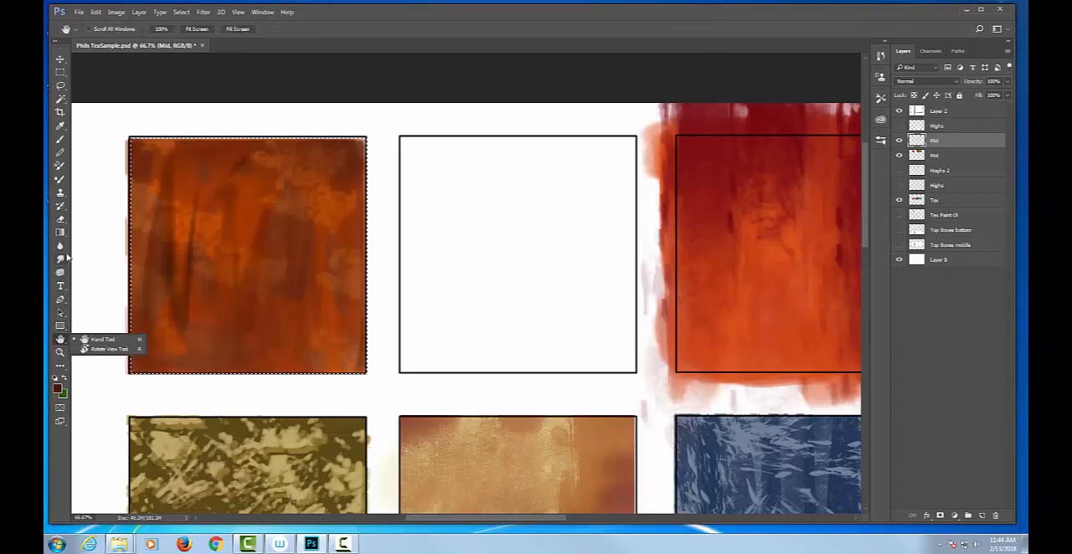
{"action": "left_click", "coordinate": [89, 302]}
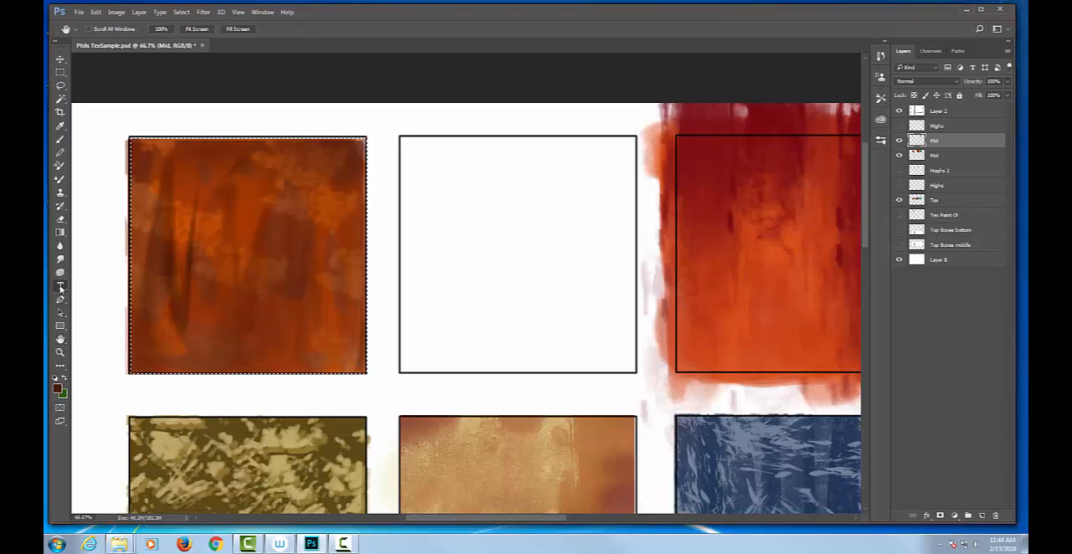
{"action": "left_click", "coordinate": [60, 285]}
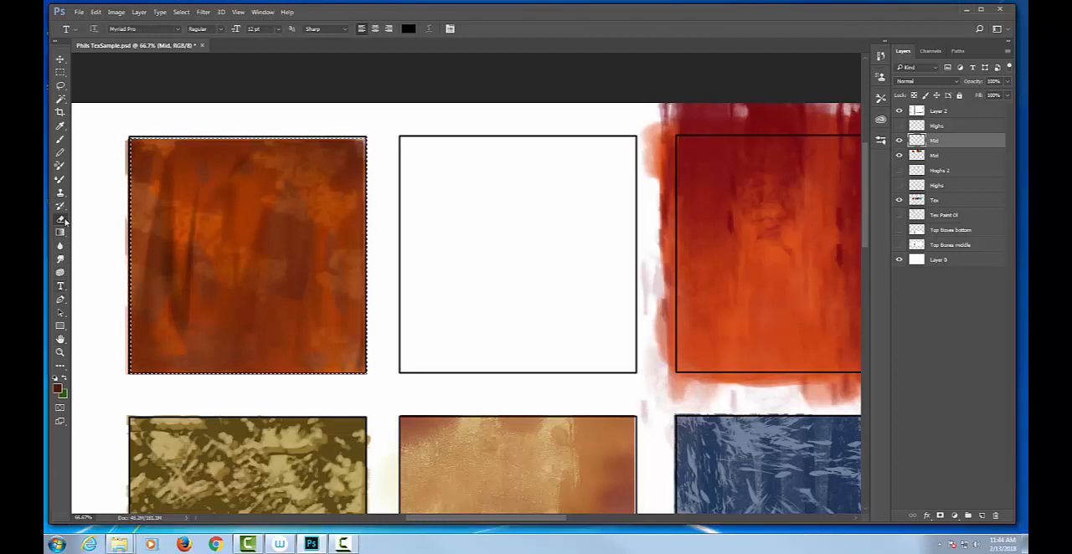
{"action": "left_click", "coordinate": [63, 221]}
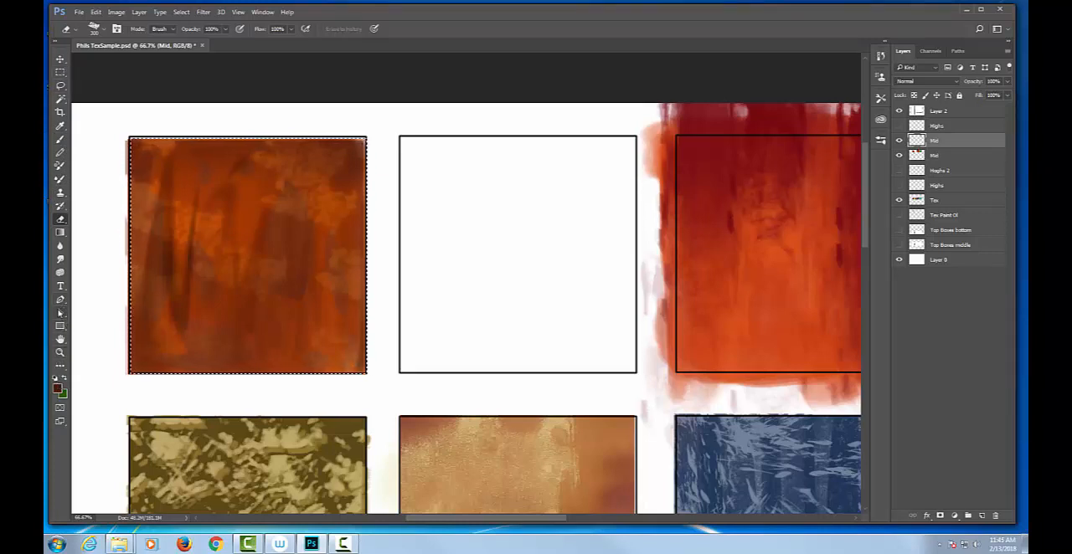
{"action": "left_click", "coordinate": [60, 339]}
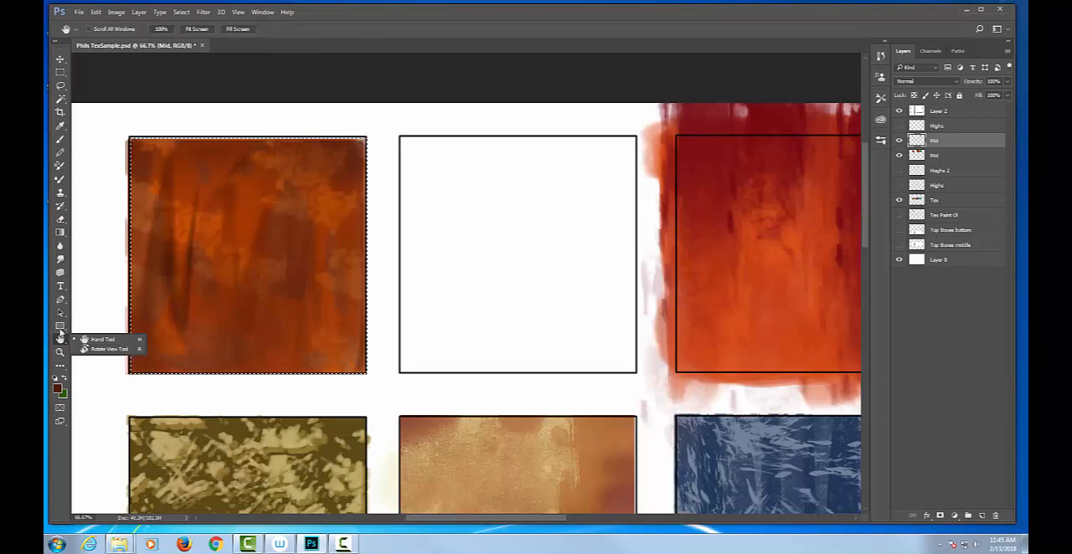
{"action": "left_click", "coordinate": [59, 327]}
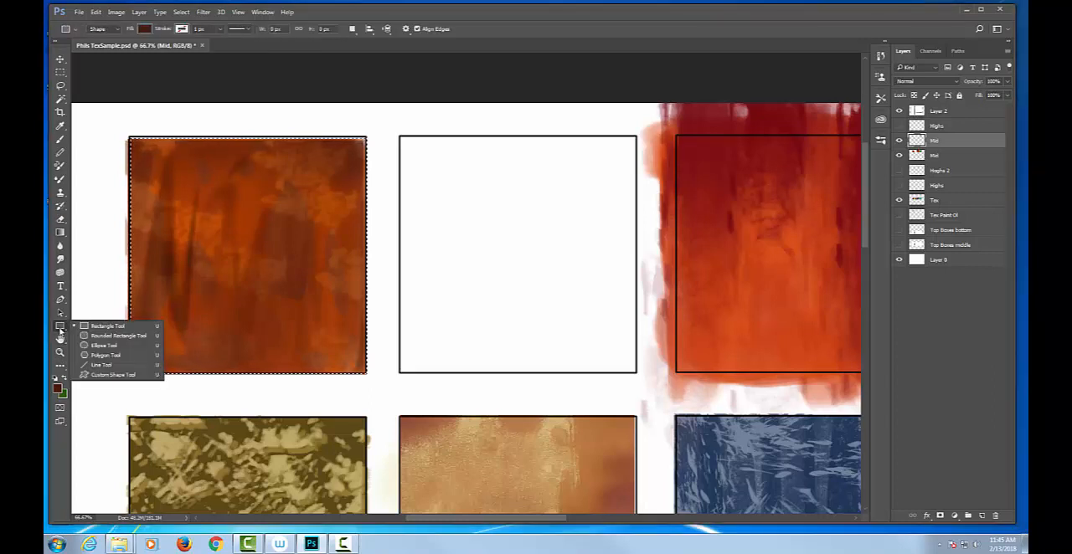
{"action": "left_click", "coordinate": [60, 314]}
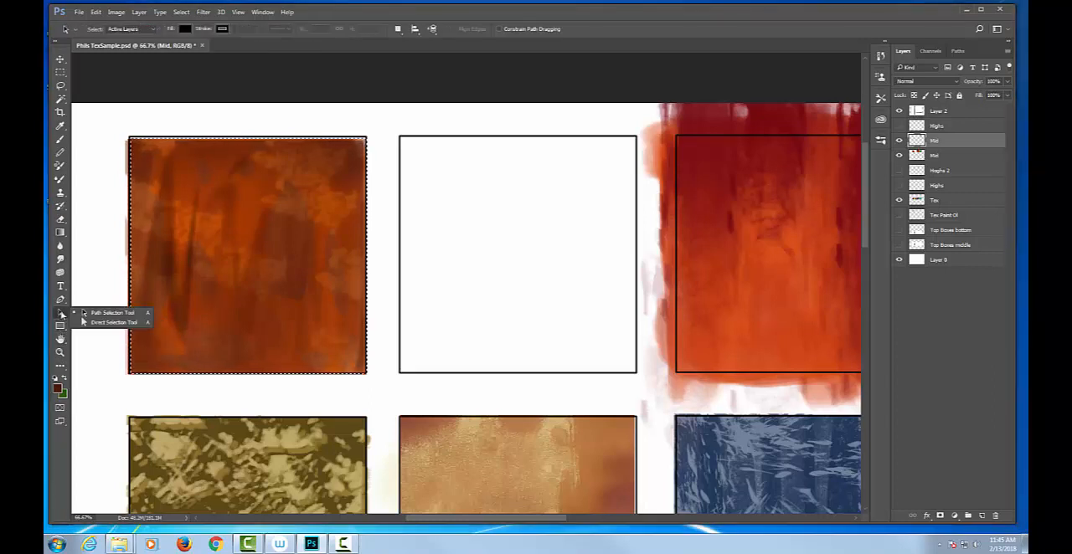
{"action": "left_click", "coordinate": [62, 302]}
{"action": "left_click", "coordinate": [61, 302]}
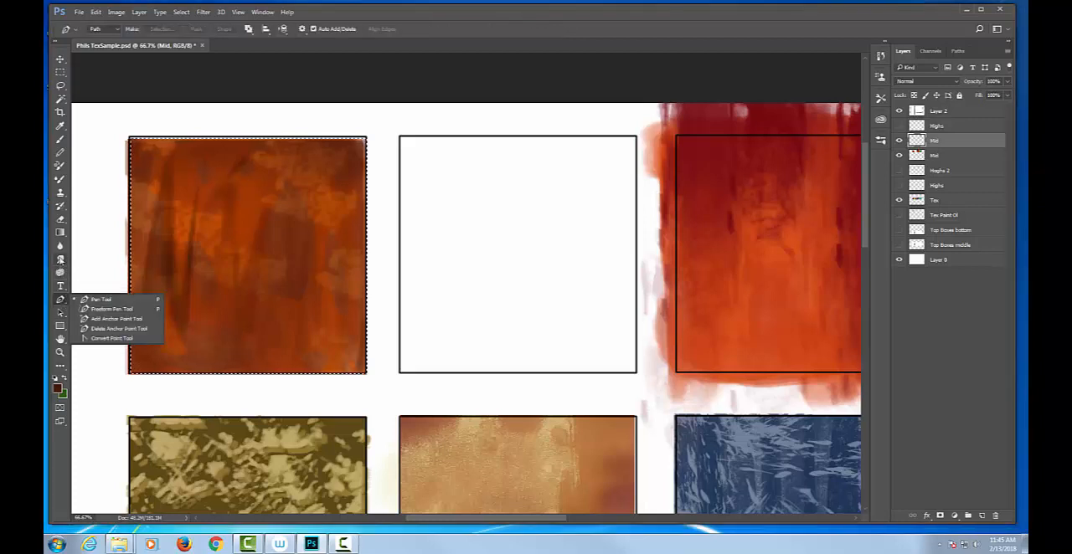
{"action": "left_click", "coordinate": [61, 140]}
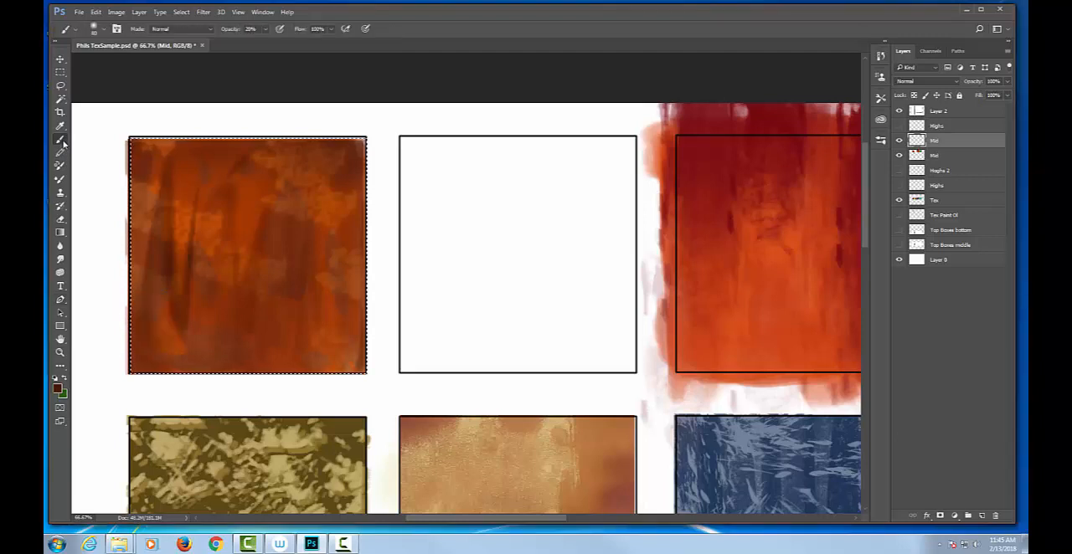
Sample white from the canvas as the foreground color and clear the selection around the orange box
{"action": "left_click", "coordinate": [60, 126]}
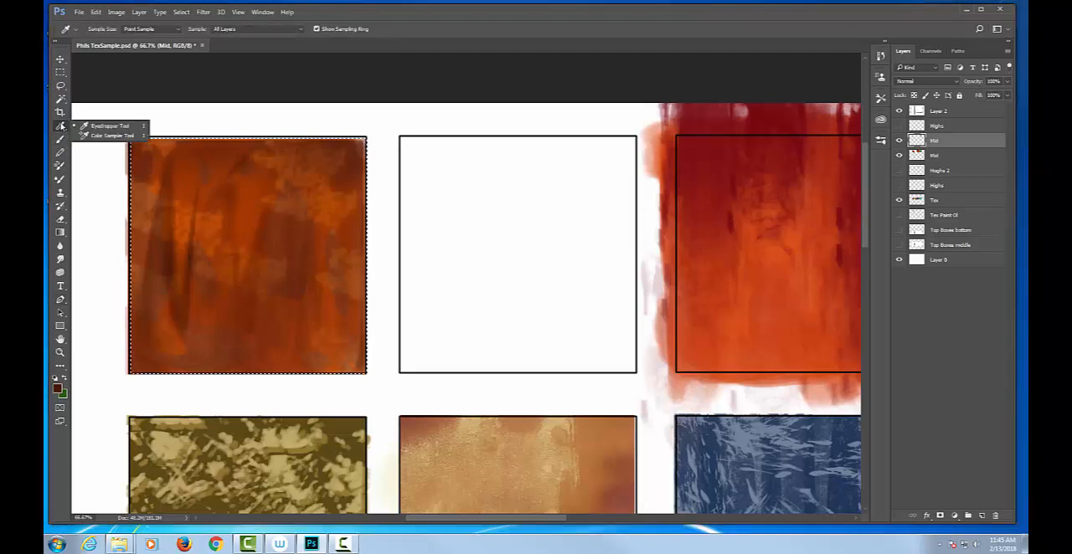
{"action": "left_click", "coordinate": [148, 103]}
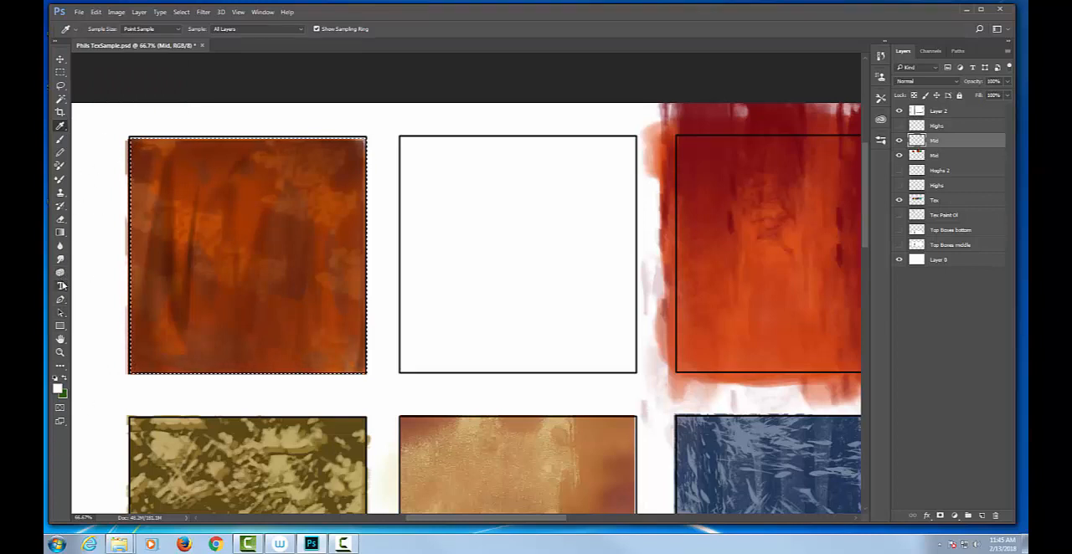
{"action": "left_click", "coordinate": [60, 73]}
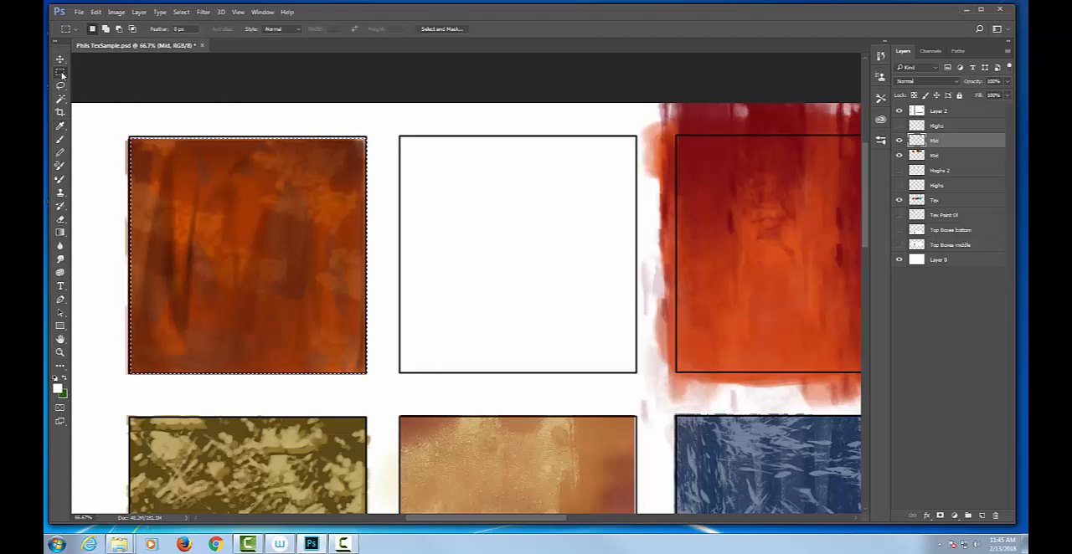
{"action": "left_click", "coordinate": [204, 122]}
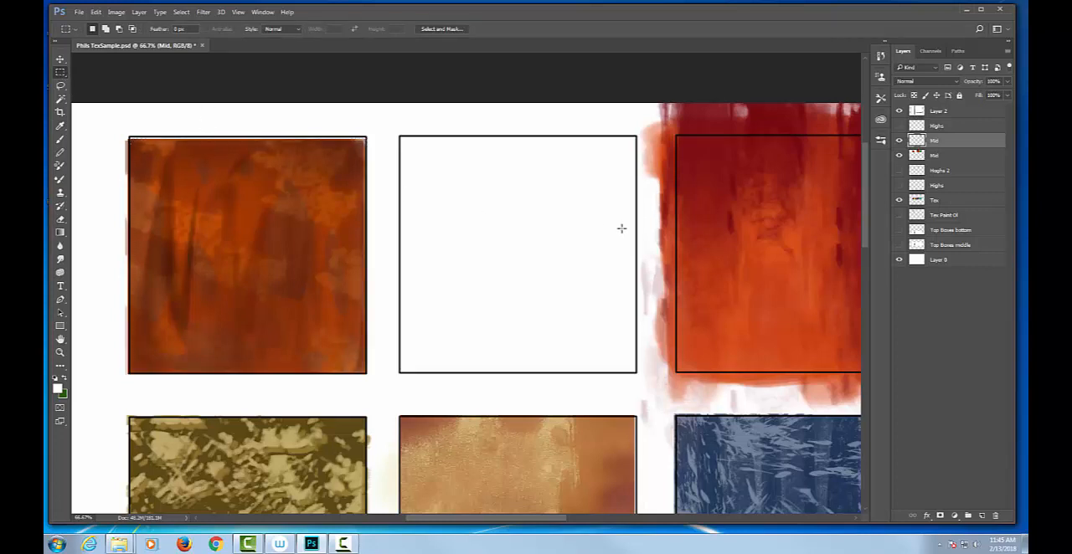
{"action": "key", "text": "ctrl+minus"}
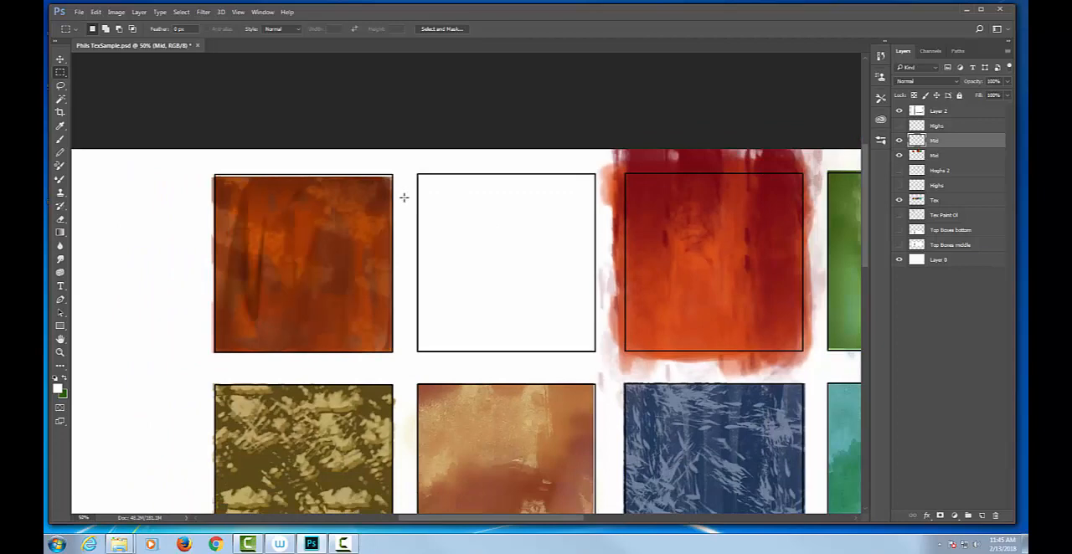
Add a new layer and select many small rectangles of varied size scattered across the orange box with the Rectangular Marquee in add mode
{"action": "key", "text": "ctrl+plus"}
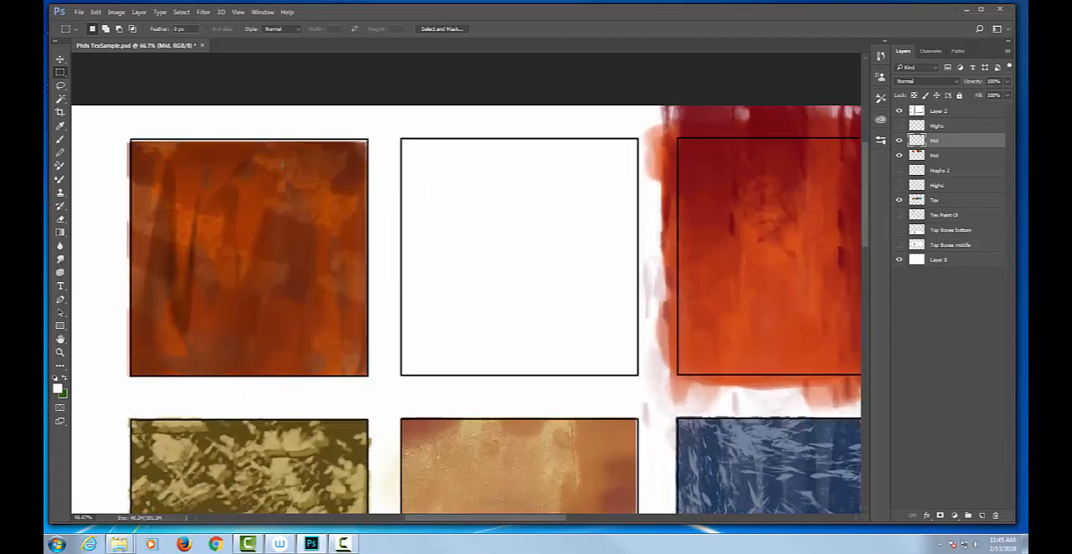
{"action": "left_click", "coordinate": [981, 516]}
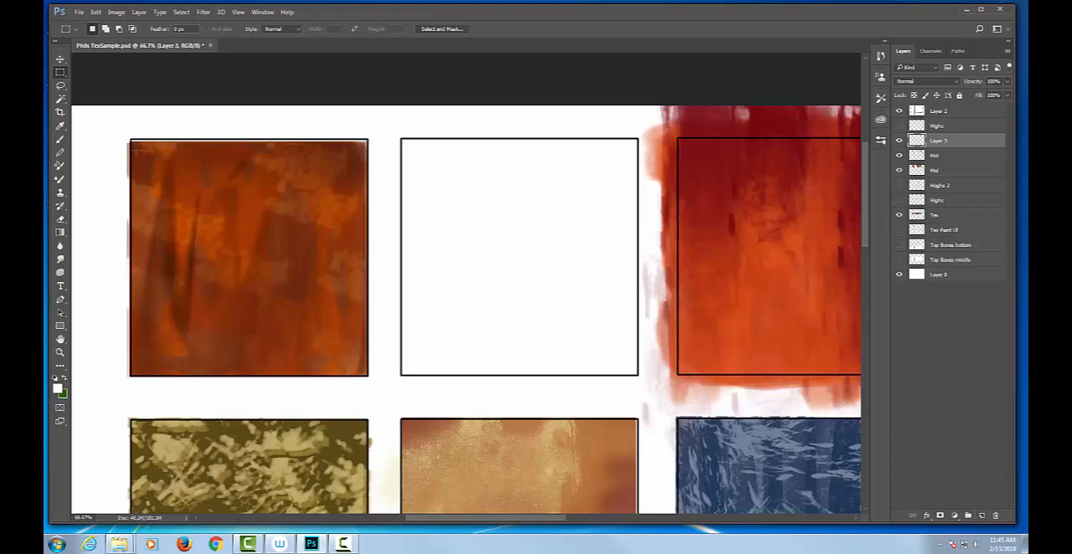
{"action": "left_click_drag", "start_coordinate": [136, 144], "coordinate": [167, 174]}
{"action": "left_click_drag", "start_coordinate": [184, 160], "coordinate": [228, 189]}
{"action": "left_click_drag", "start_coordinate": [256, 150], "coordinate": [280, 182]}
{"action": "left_click_drag", "start_coordinate": [311, 151], "coordinate": [320, 167]}
{"action": "left_click_drag", "start_coordinate": [330, 186], "coordinate": [343, 274]}
{"action": "left_click_drag", "start_coordinate": [343, 285], "coordinate": [348, 306]}
{"action": "left_click_drag", "start_coordinate": [272, 208], "coordinate": [285, 224]}
{"action": "left_click_drag", "start_coordinate": [302, 238], "coordinate": [305, 285]}
{"action": "left_click_drag", "start_coordinate": [211, 227], "coordinate": [222, 272]}
{"action": "left_click_drag", "start_coordinate": [245, 293], "coordinate": [283, 329]}
{"action": "left_click_drag", "start_coordinate": [302, 339], "coordinate": [320, 356]}
{"action": "left_click_drag", "start_coordinate": [164, 225], "coordinate": [178, 248]}
{"action": "left_click_drag", "start_coordinate": [168, 272], "coordinate": [213, 325]}
{"action": "left_click_drag", "start_coordinate": [228, 326], "coordinate": [258, 349]}
{"action": "left_click_drag", "start_coordinate": [136, 222], "coordinate": [145, 266]}
{"action": "left_click_drag", "start_coordinate": [144, 277], "coordinate": [152, 312]}
{"action": "left_click_drag", "start_coordinate": [160, 319], "coordinate": [177, 342]}
{"action": "left_click_drag", "start_coordinate": [181, 352], "coordinate": [189, 371]}
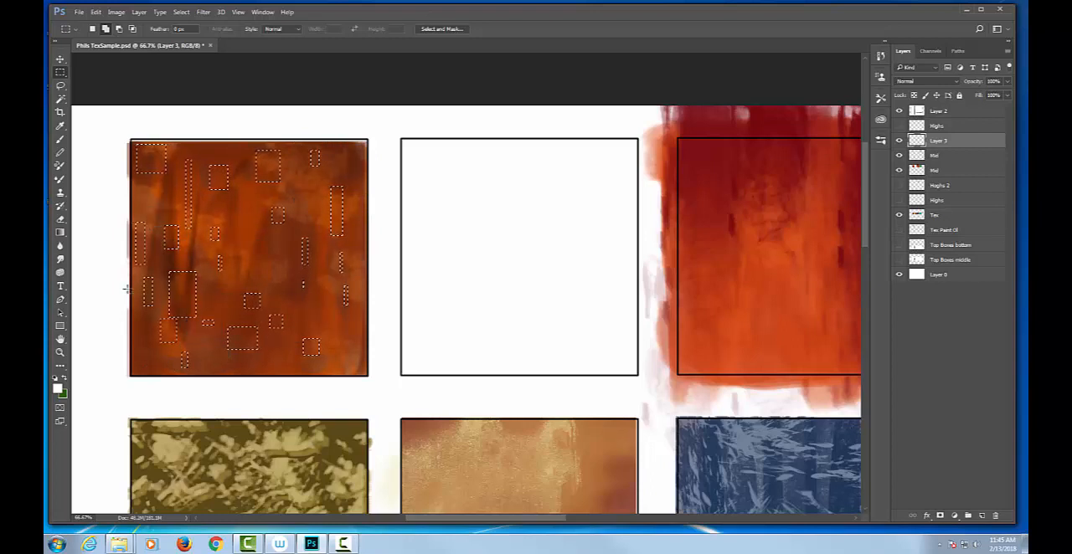
{"action": "left_click_drag", "start_coordinate": [127, 289], "coordinate": [153, 327]}
{"action": "left_click_drag", "start_coordinate": [146, 337], "coordinate": [214, 369]}
{"action": "left_click_drag", "start_coordinate": [176, 285], "coordinate": [201, 311]}
{"action": "left_click_drag", "start_coordinate": [218, 315], "coordinate": [243, 336]}
{"action": "left_click_drag", "start_coordinate": [250, 343], "coordinate": [264, 366]}
{"action": "left_click_drag", "start_coordinate": [254, 257], "coordinate": [256, 281]}
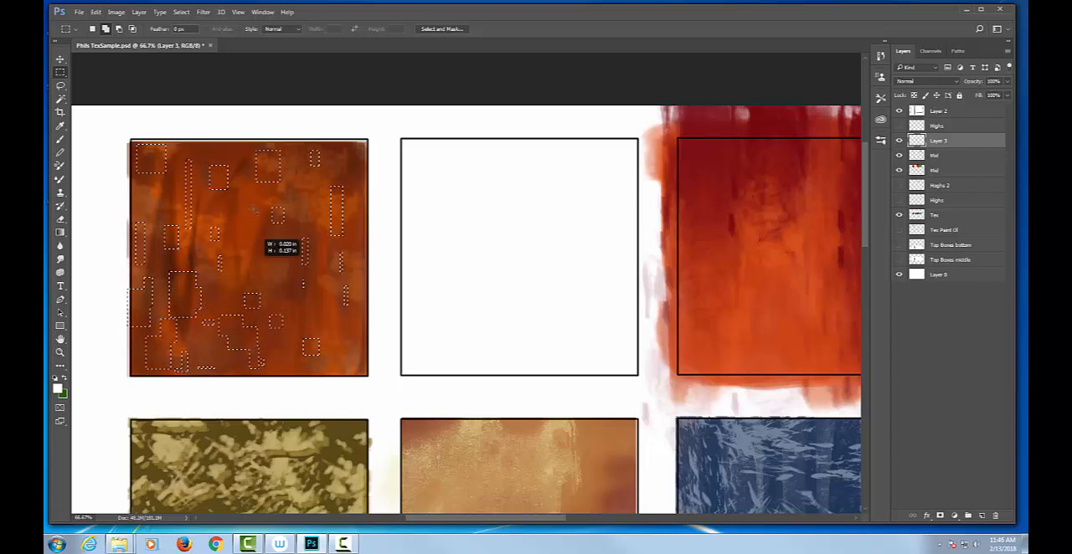
{"action": "left_click_drag", "start_coordinate": [241, 228], "coordinate": [254, 237]}
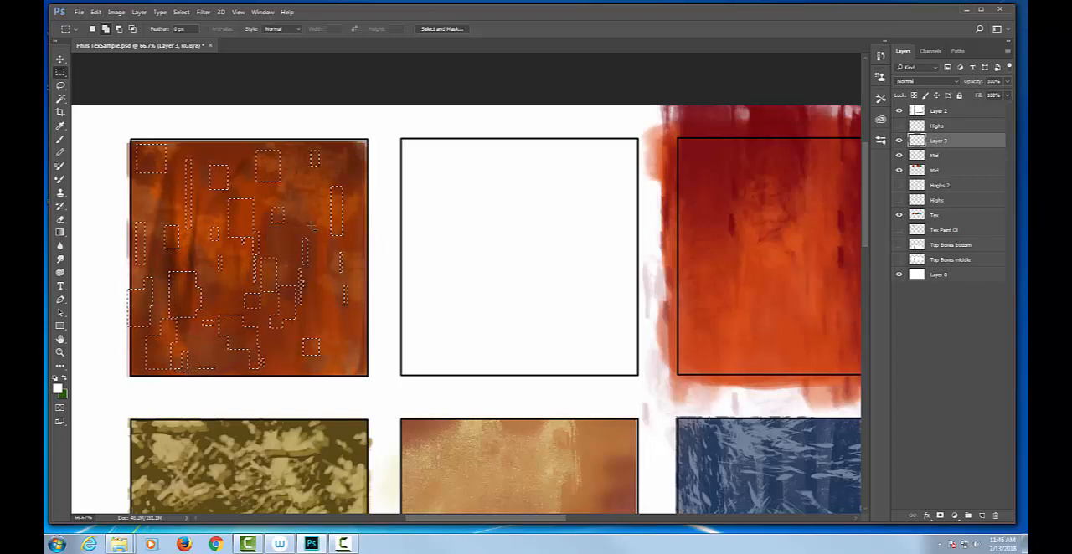
{"action": "left_click_drag", "start_coordinate": [370, 350], "coordinate": [373, 376]}
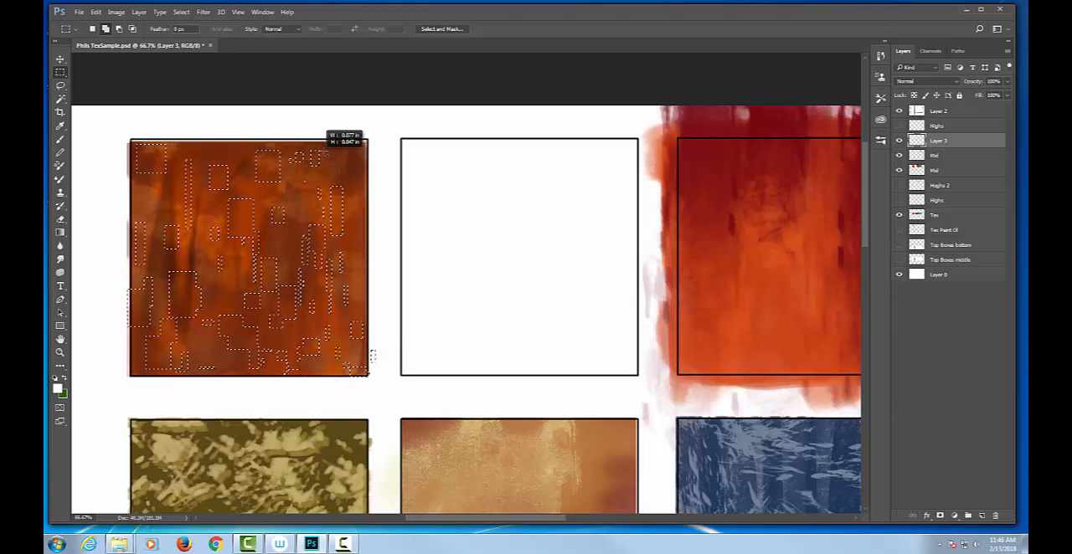
{"action": "left_click_drag", "start_coordinate": [353, 176], "coordinate": [359, 186]}
{"action": "left_click_drag", "start_coordinate": [234, 152], "coordinate": [207, 159]}
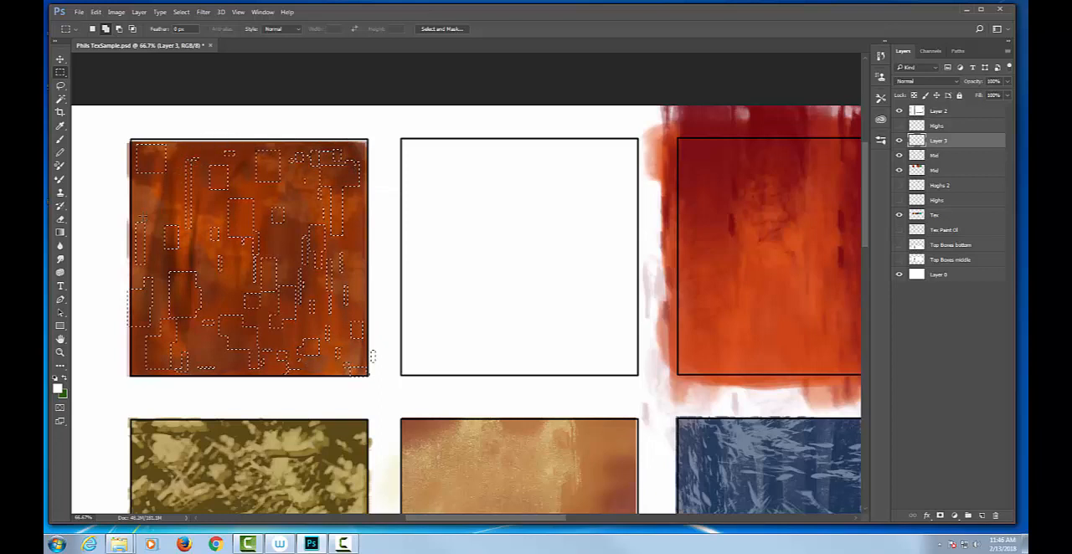
{"action": "left_click_drag", "start_coordinate": [143, 219], "coordinate": [147, 202]}
{"action": "left_click_drag", "start_coordinate": [166, 181], "coordinate": [191, 162]}
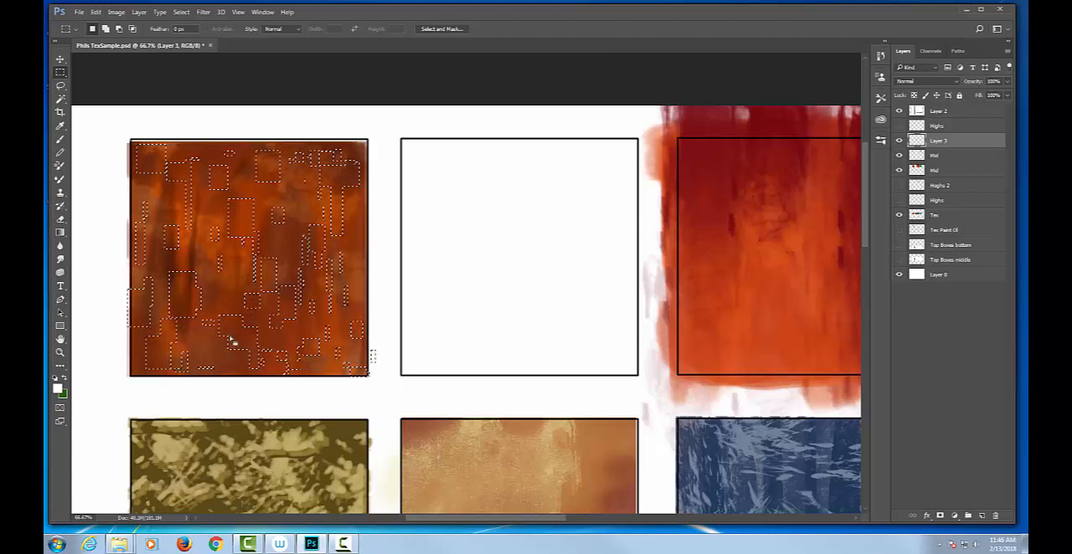
{"action": "key", "text": "ctrl+d"}
Switch to Firefox, open google.com and search for "digital camo"
{"action": "left_click", "coordinate": [184, 545]}
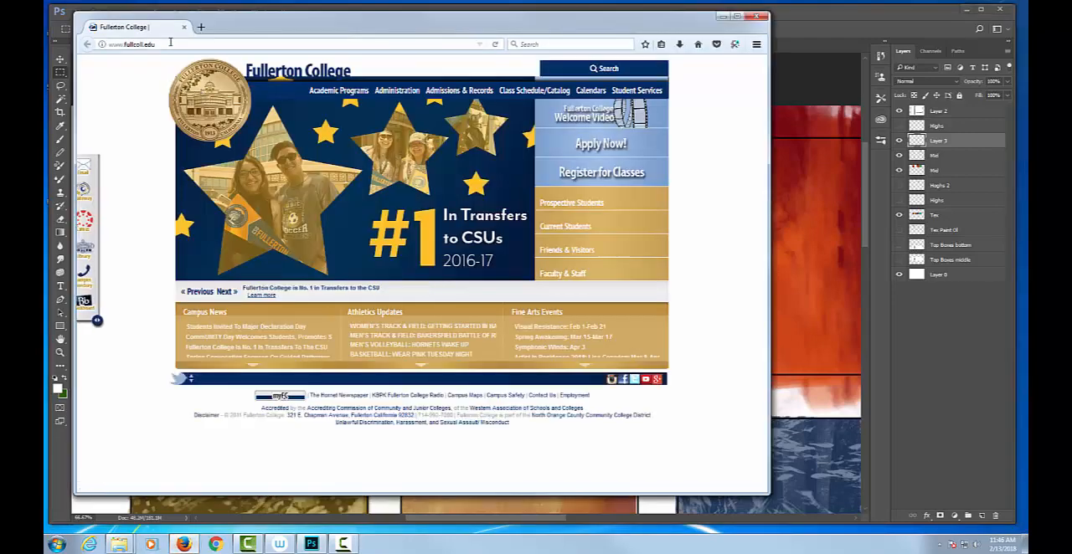
{"action": "left_click", "coordinate": [171, 44]}
{"action": "type", "text": "google.com/"}
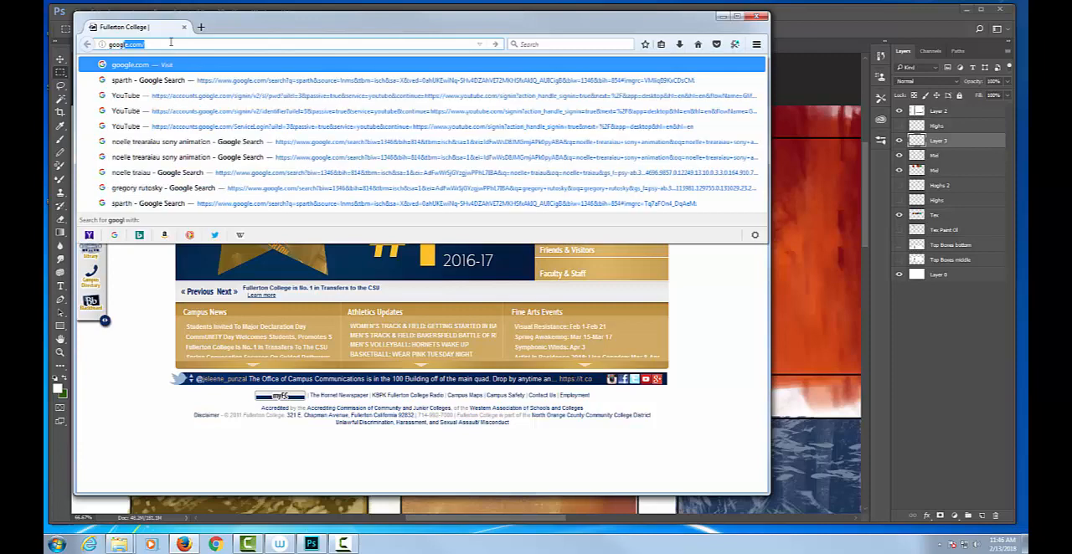
{"action": "key", "text": "Return"}
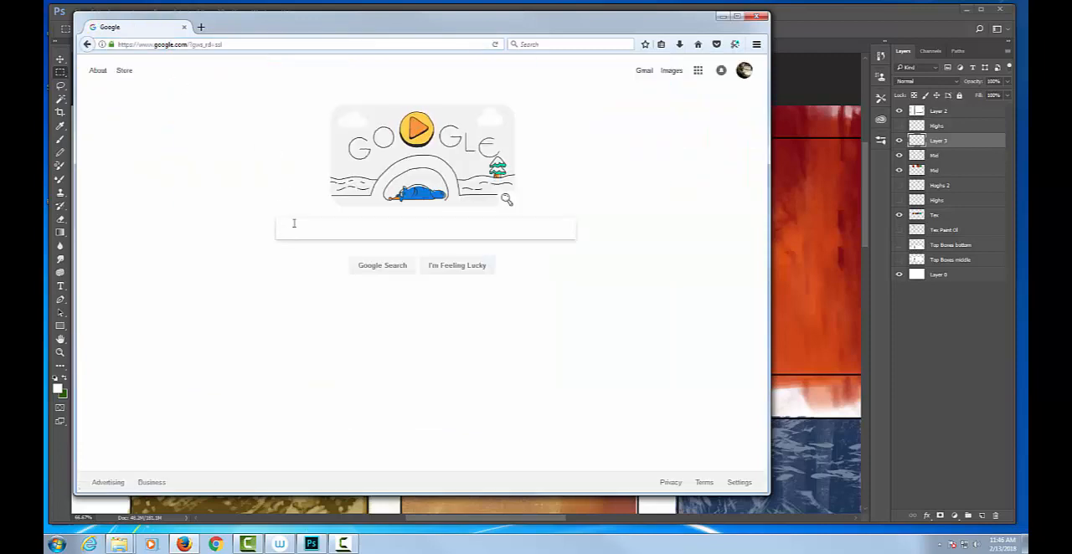
{"action": "type", "text": "digital camo"}
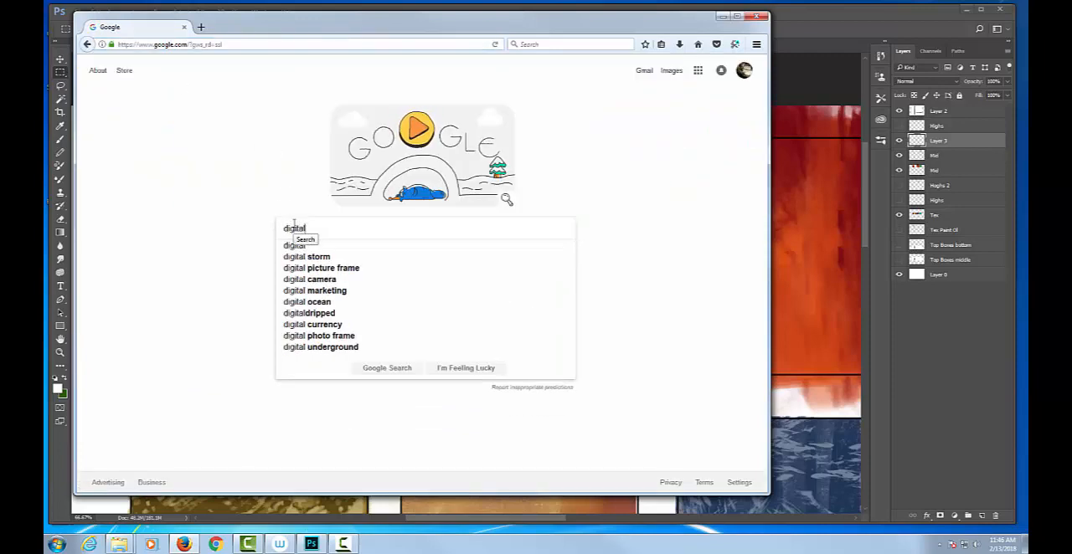
{"action": "key", "text": "Return"}
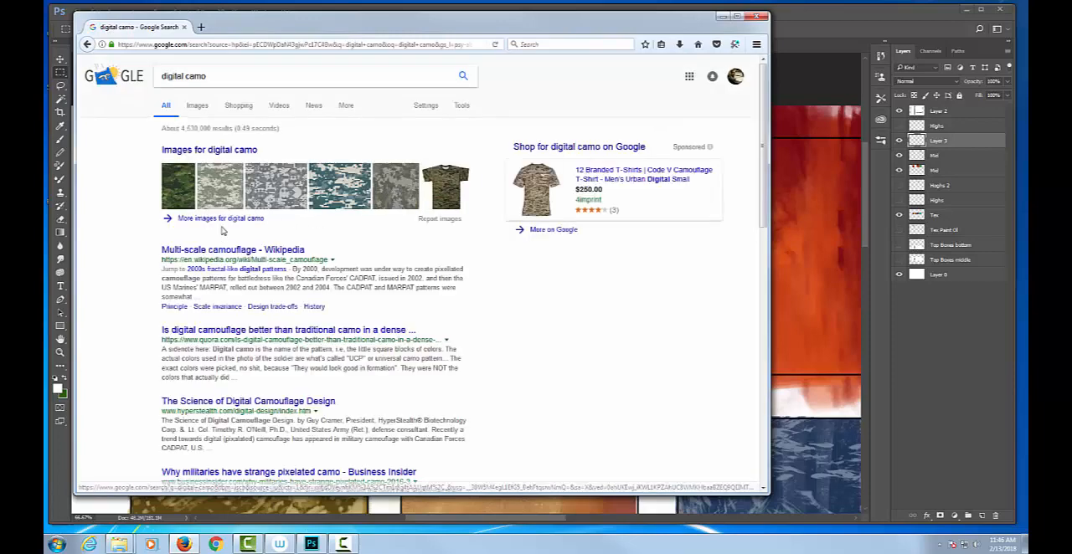
Examine the digital camo image results, enlarging the pale green and grey patterns and the soldiers photo, and close the browser
{"action": "left_click", "coordinate": [227, 193]}
{"action": "left_click", "coordinate": [163, 214]}
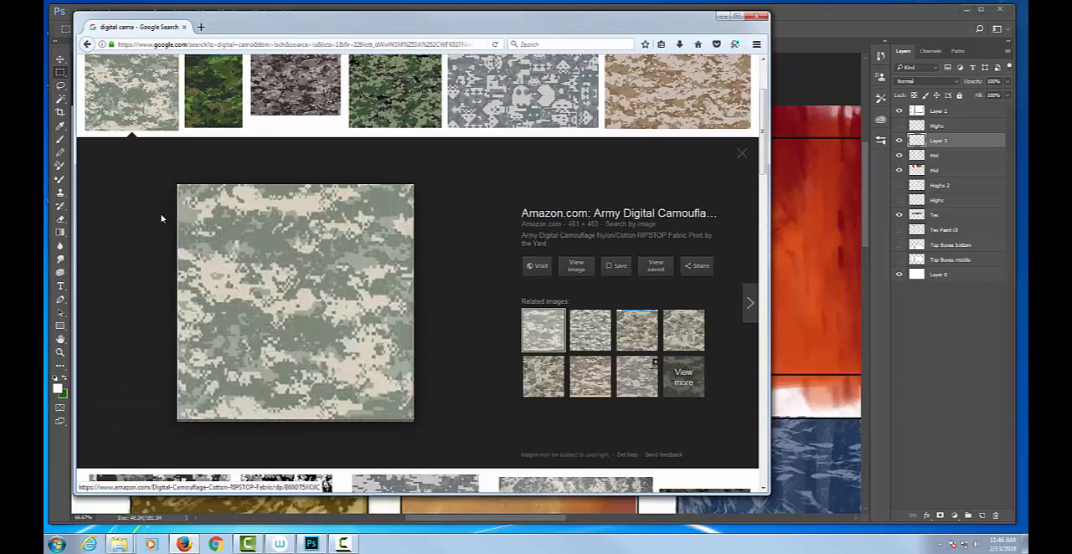
{"action": "left_click", "coordinate": [309, 84]}
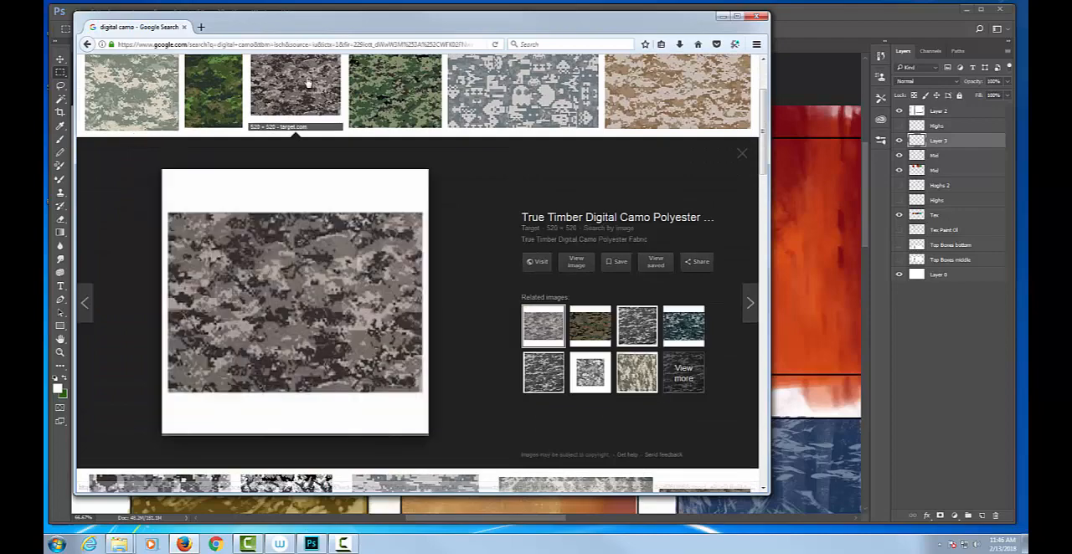
{"action": "scroll", "coordinate": [441, 238], "scroll_direction": "up", "scroll_amount": 2}
{"action": "scroll", "coordinate": [441, 238], "scroll_direction": "down", "scroll_amount": 2}
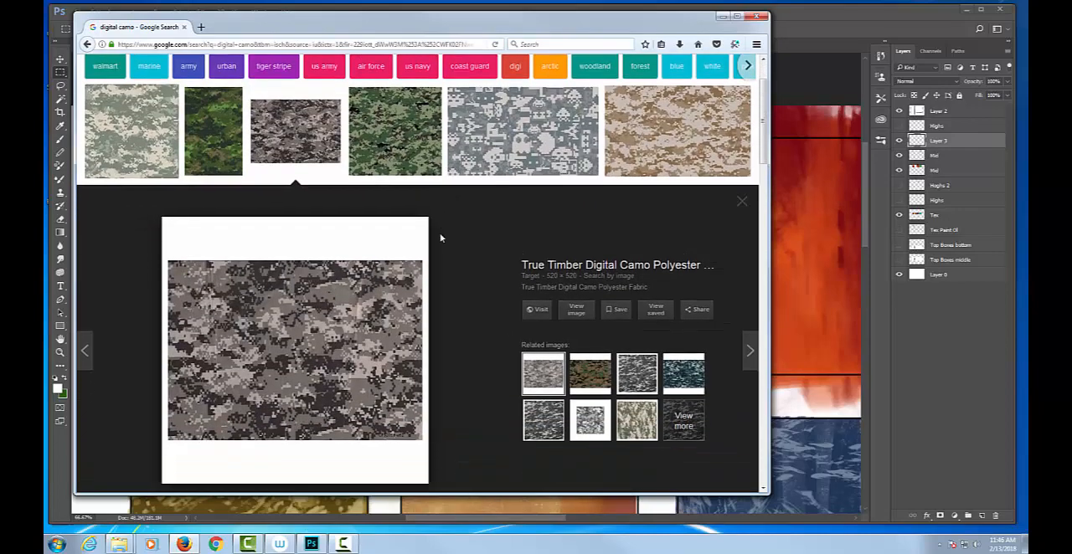
{"action": "scroll", "coordinate": [441, 240], "scroll_direction": "up", "scroll_amount": 1}
{"action": "scroll", "coordinate": [441, 239], "scroll_direction": "down", "scroll_amount": 1}
{"action": "scroll", "coordinate": [440, 239], "scroll_direction": "down", "scroll_amount": 5}
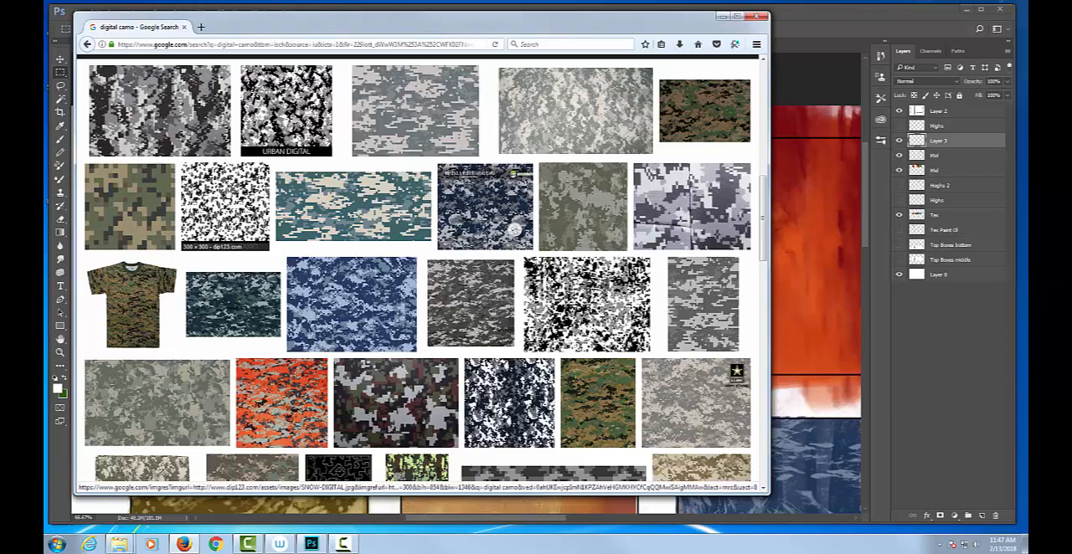
{"action": "scroll", "coordinate": [229, 195], "scroll_direction": "down", "scroll_amount": 5}
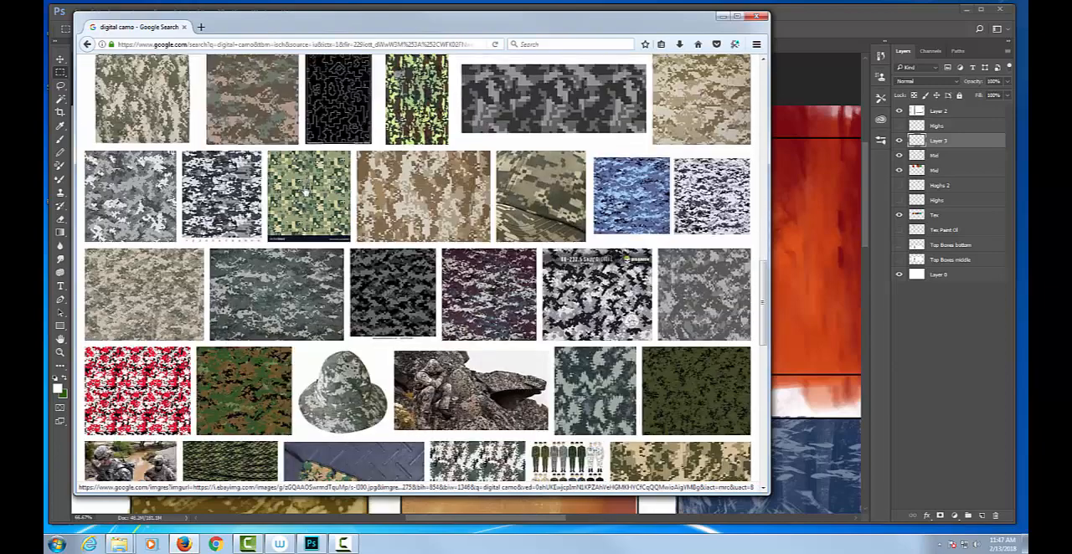
{"action": "scroll", "coordinate": [310, 191], "scroll_direction": "down", "scroll_amount": 2}
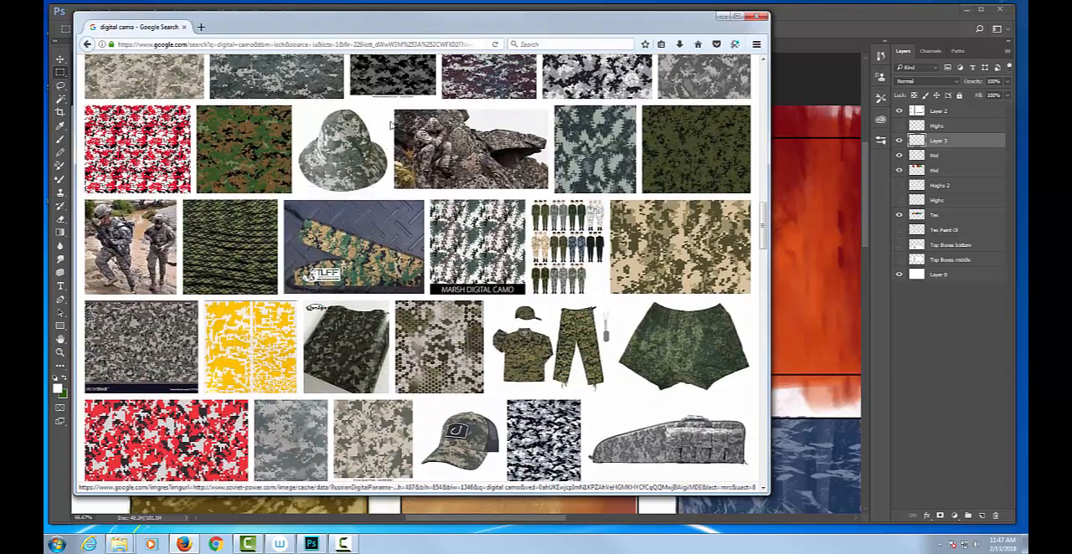
{"action": "scroll", "coordinate": [231, 247], "scroll_direction": "down", "scroll_amount": 2}
{"action": "left_click", "coordinate": [131, 138]}
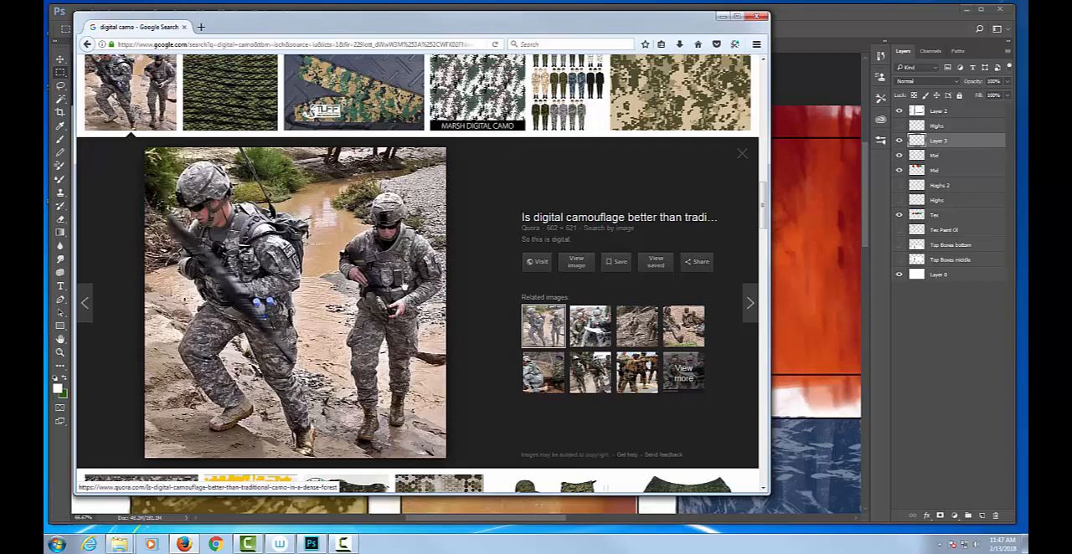
{"action": "scroll", "coordinate": [394, 291], "scroll_direction": "down", "scroll_amount": 10}
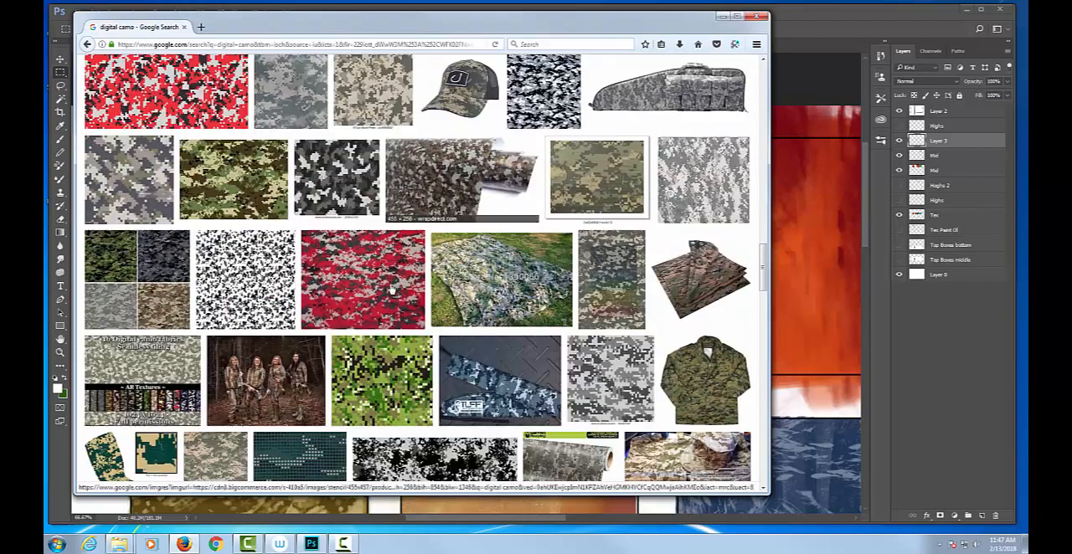
{"action": "scroll", "coordinate": [394, 293], "scroll_direction": "down", "scroll_amount": 3}
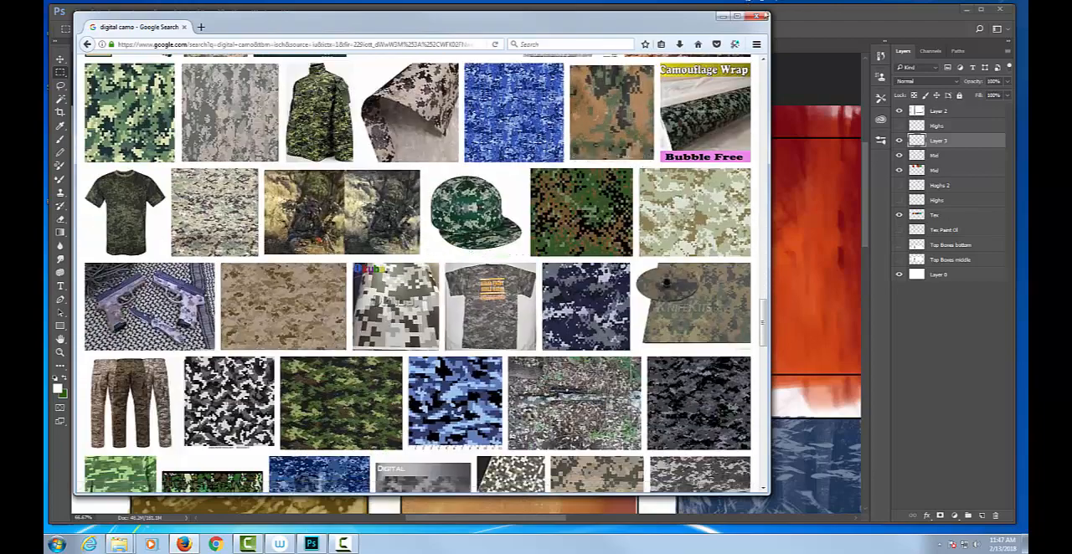
{"action": "left_click", "coordinate": [757, 18]}
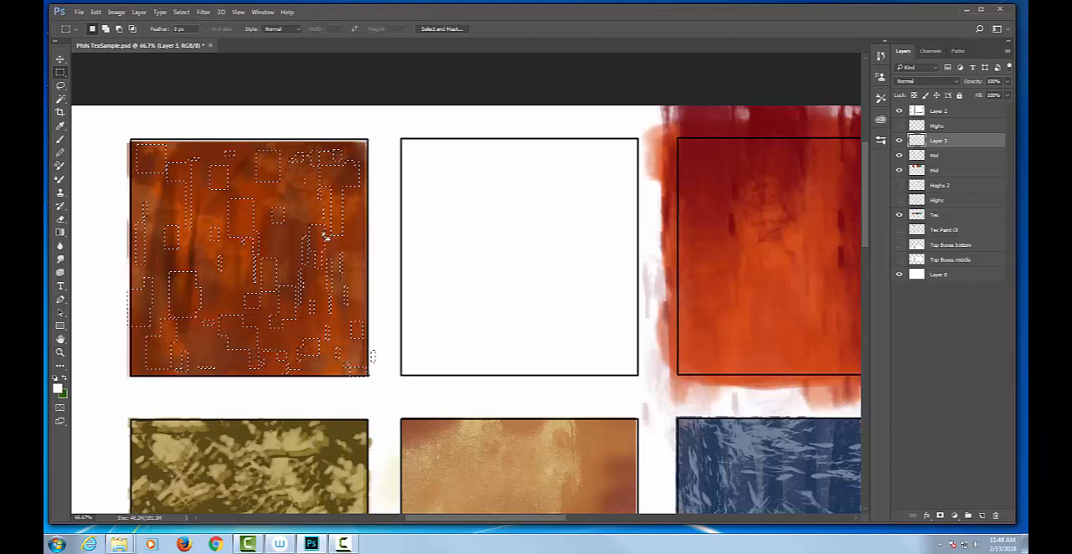
Sample a brown from the upper edge of the orange box and adjust the foreground color to 612914
{"action": "key", "text": "b"}
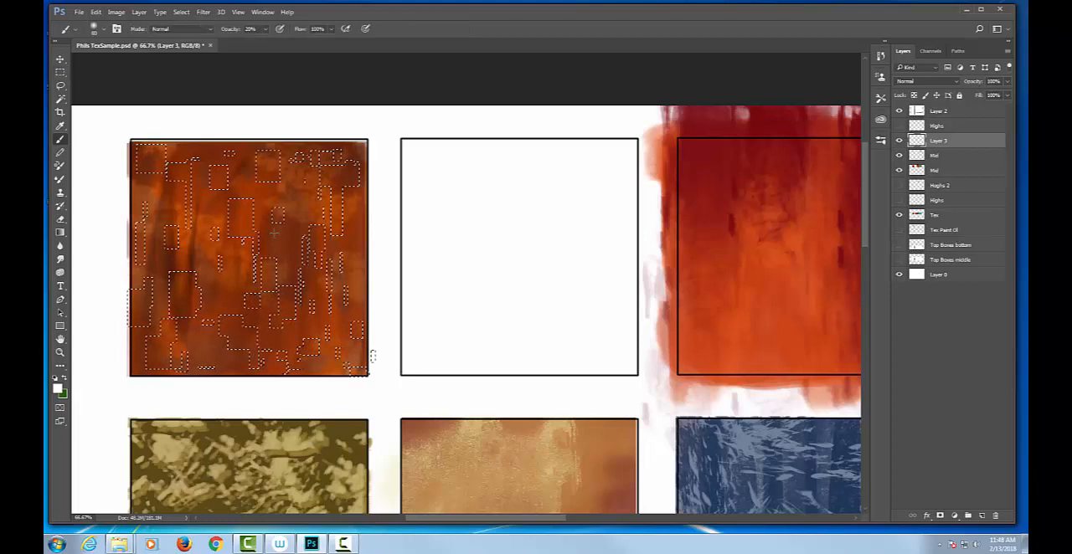
{"action": "left_click", "coordinate": [361, 140], "text": "alt"}
{"action": "left_click", "coordinate": [57, 389]}
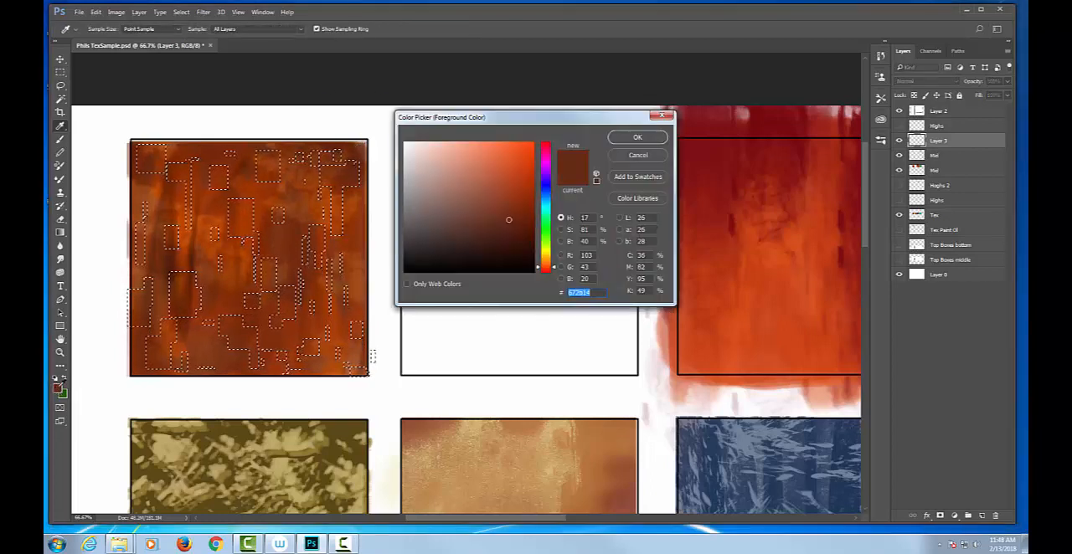
{"action": "left_click_drag", "start_coordinate": [509, 220], "coordinate": [508, 222]}
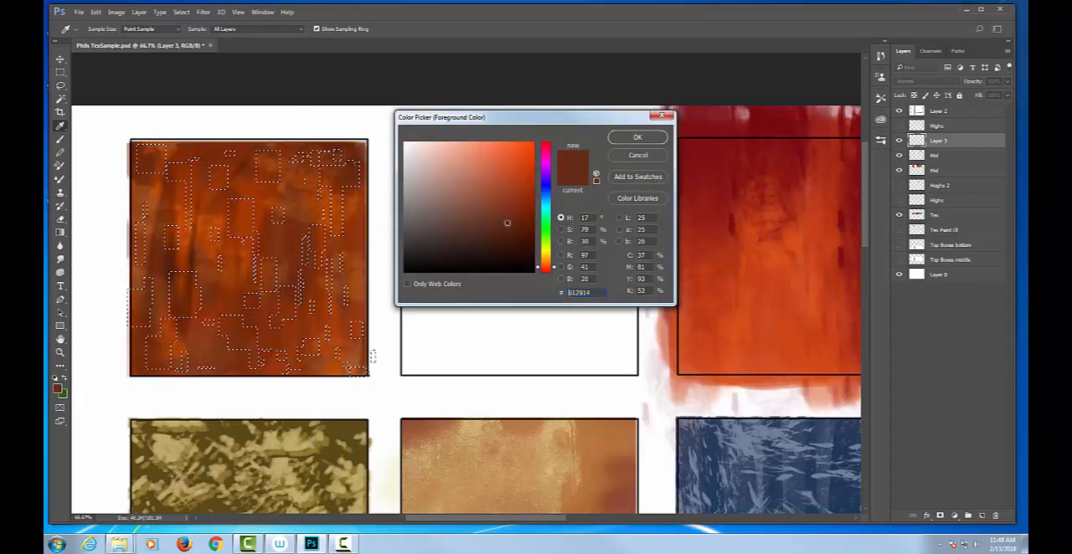
{"action": "left_click", "coordinate": [638, 138]}
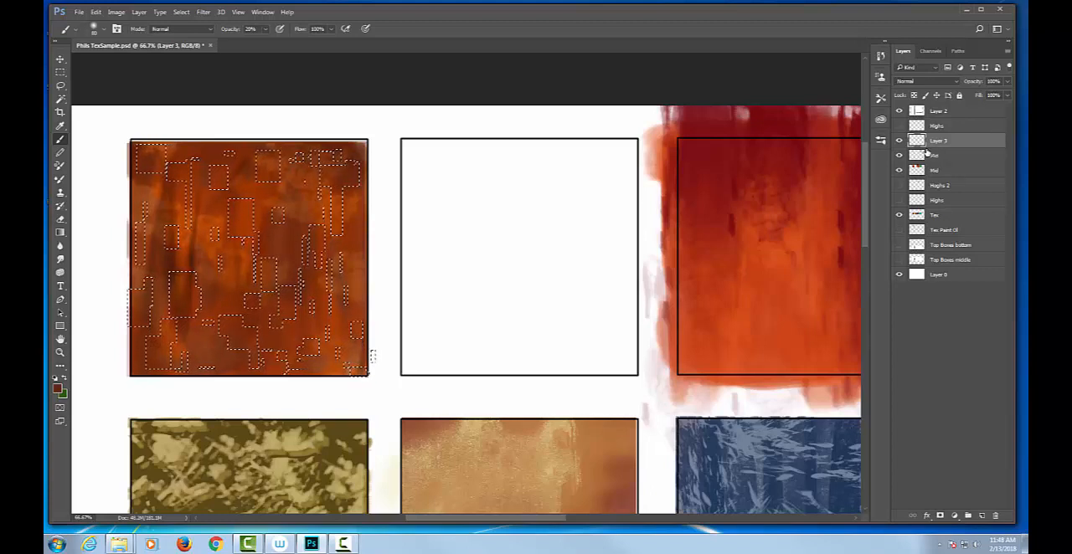
Choose the Gradient tool and set the background color to a lighter, less saturated brown based on a sample from the orange box
{"action": "key", "text": "g"}
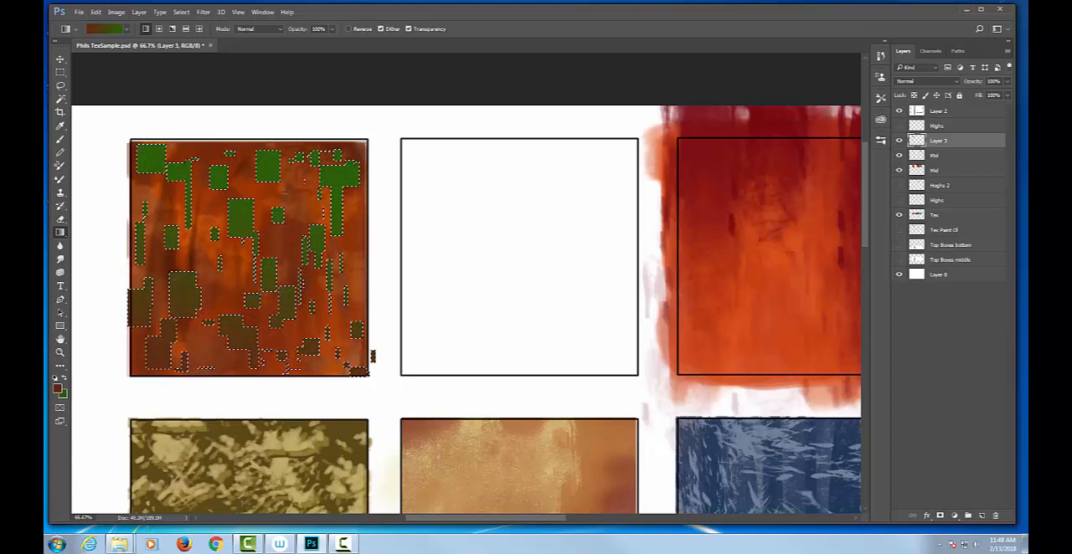
{"action": "left_click", "coordinate": [63, 393]}
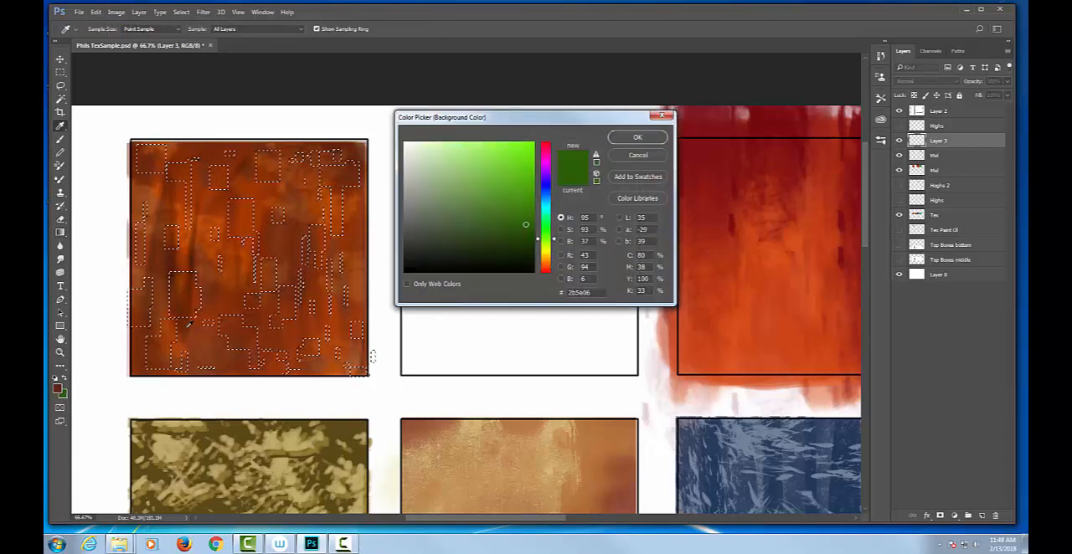
{"action": "left_click", "coordinate": [135, 144]}
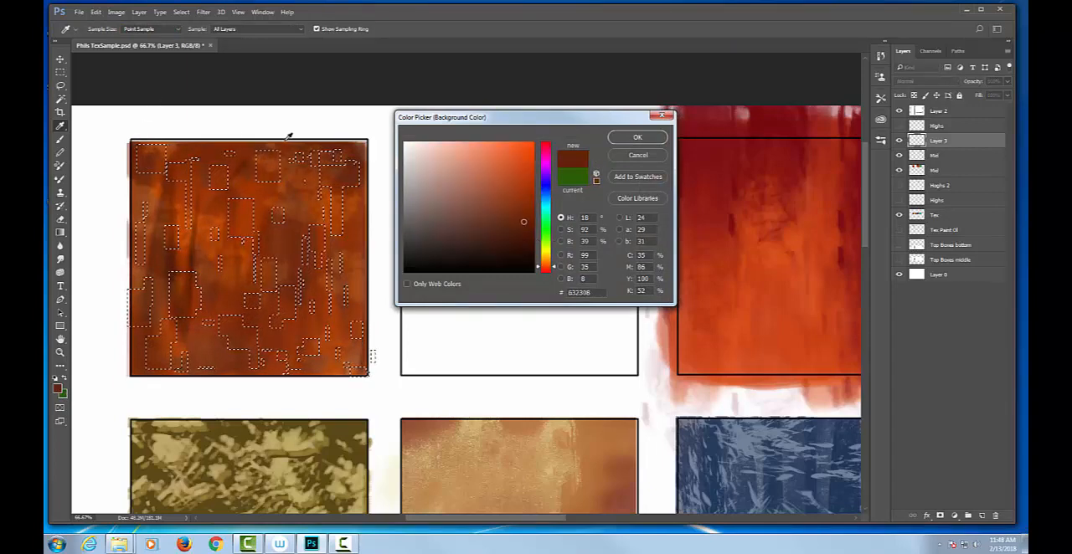
{"action": "left_click_drag", "start_coordinate": [454, 149], "coordinate": [480, 203]}
{"action": "left_click", "coordinate": [637, 139]}
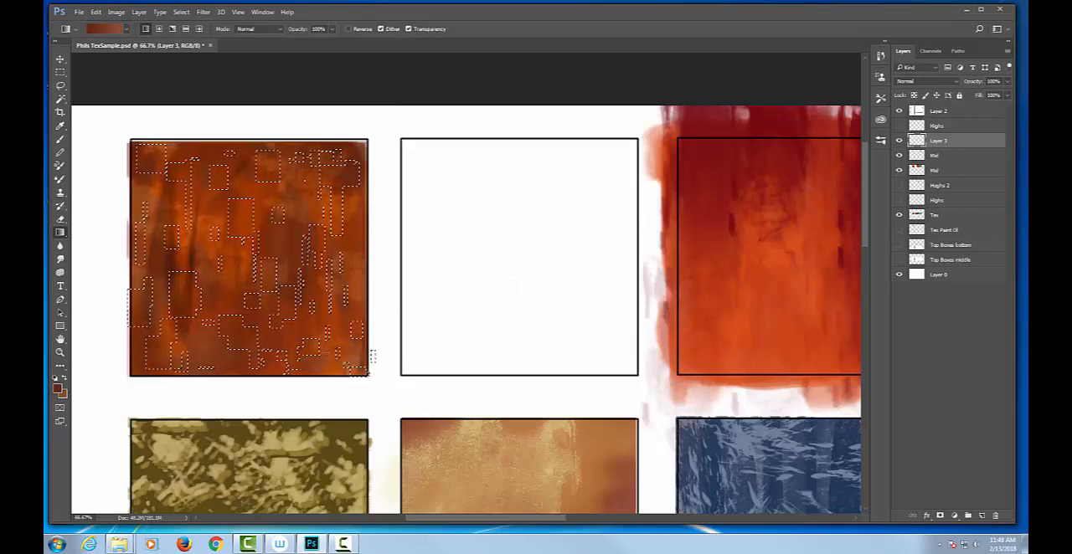
Hide the selection edges and fill the selected rectangles with a linear brown gradient running from bottom to top of the orange box
{"action": "key", "text": "ctrl+d"}
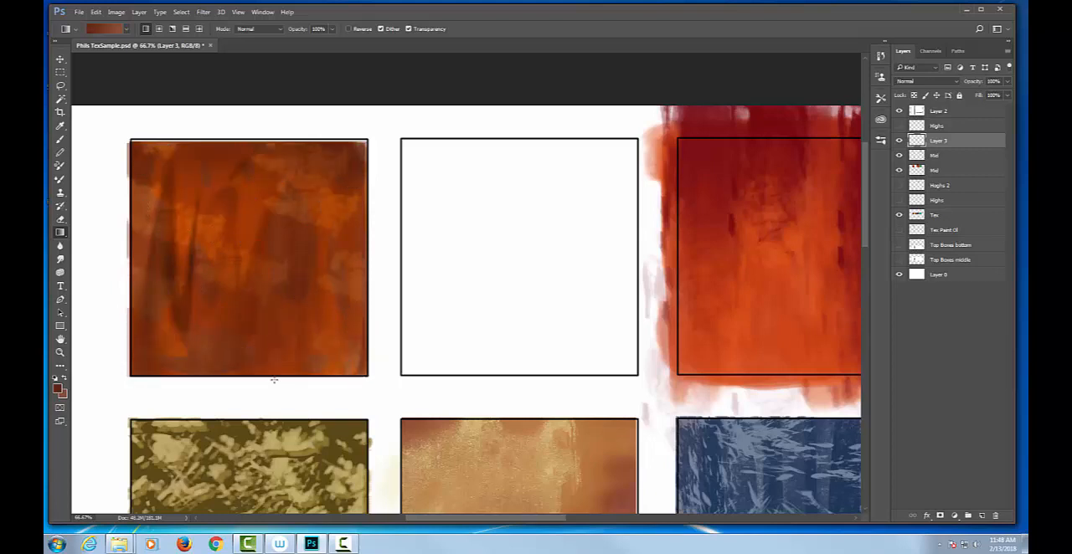
{"action": "left_click_drag", "start_coordinate": [264, 397], "coordinate": [274, 130]}
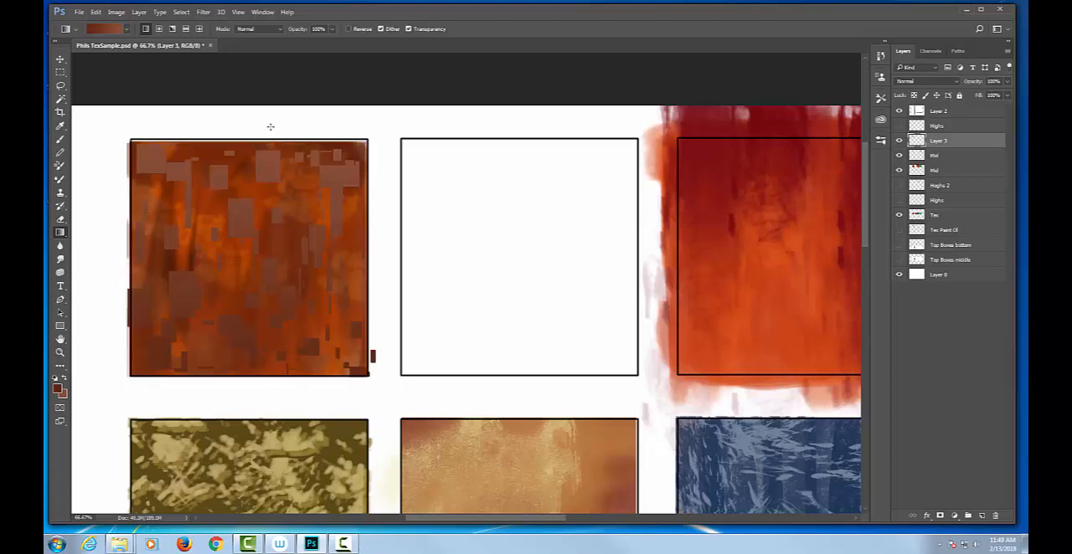
Undo the vertical gradient, darken the foreground color to 351305 and fill the selected rectangles with a linear gradient running left to right
{"action": "left_click", "coordinate": [58, 389]}
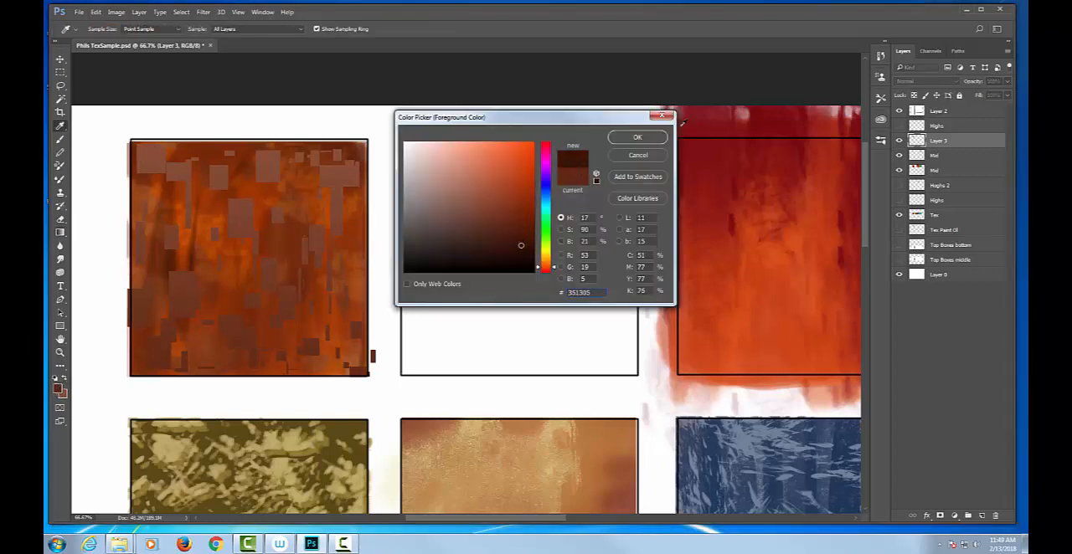
{"action": "left_click", "coordinate": [657, 136]}
{"action": "key", "text": "g"}
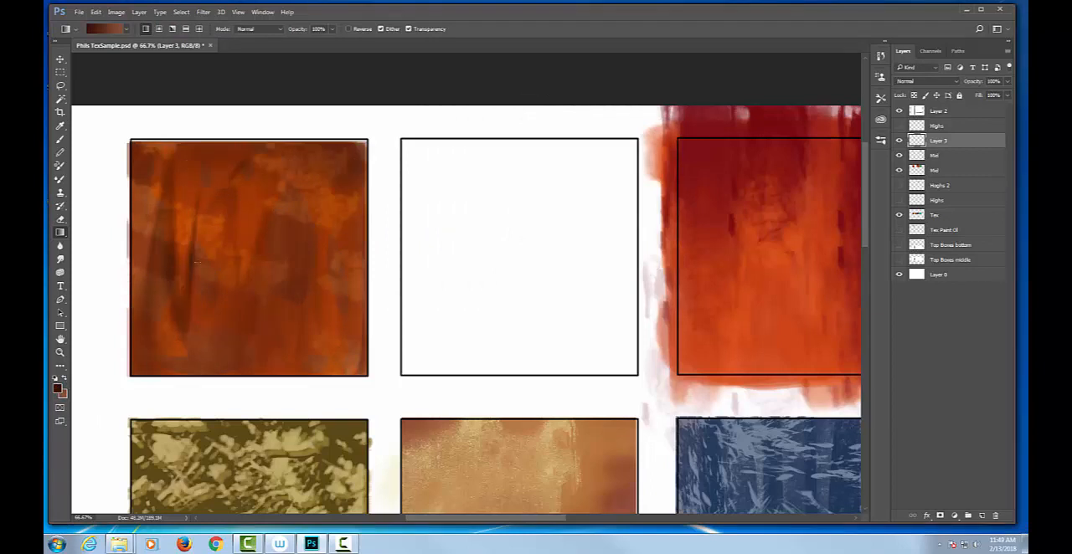
{"action": "left_click_drag", "start_coordinate": [122, 282], "coordinate": [436, 251]}
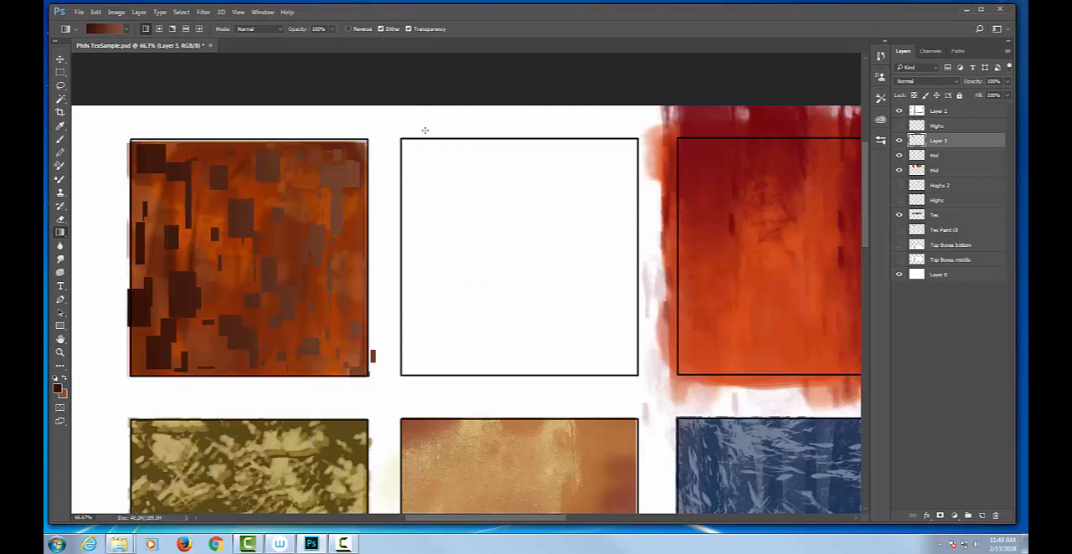
Try linear brown gradients over the selected rectangles in the orange box, varying direction and length: diagonal, bottom to top, and short spans at corners and edges
{"action": "left_click_drag", "start_coordinate": [406, 113], "coordinate": [147, 337]}
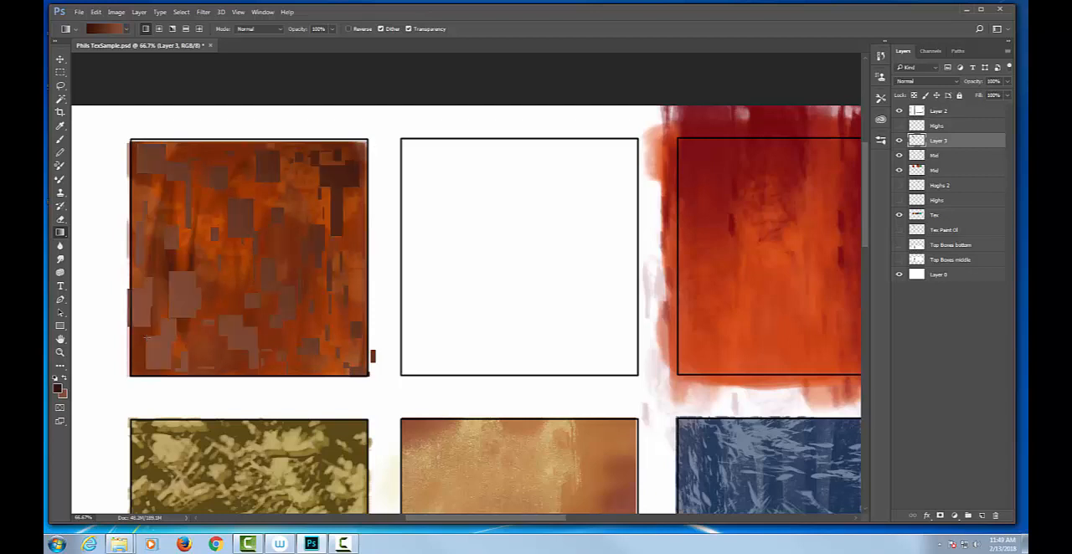
{"action": "left_click_drag", "start_coordinate": [251, 379], "coordinate": [254, 196]}
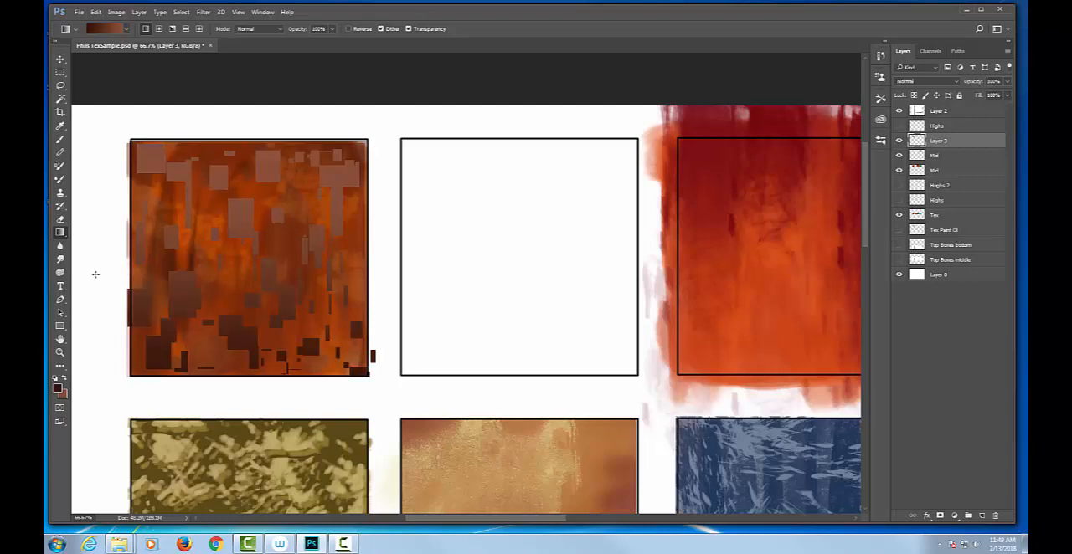
{"action": "left_click_drag", "start_coordinate": [90, 279], "coordinate": [109, 269]}
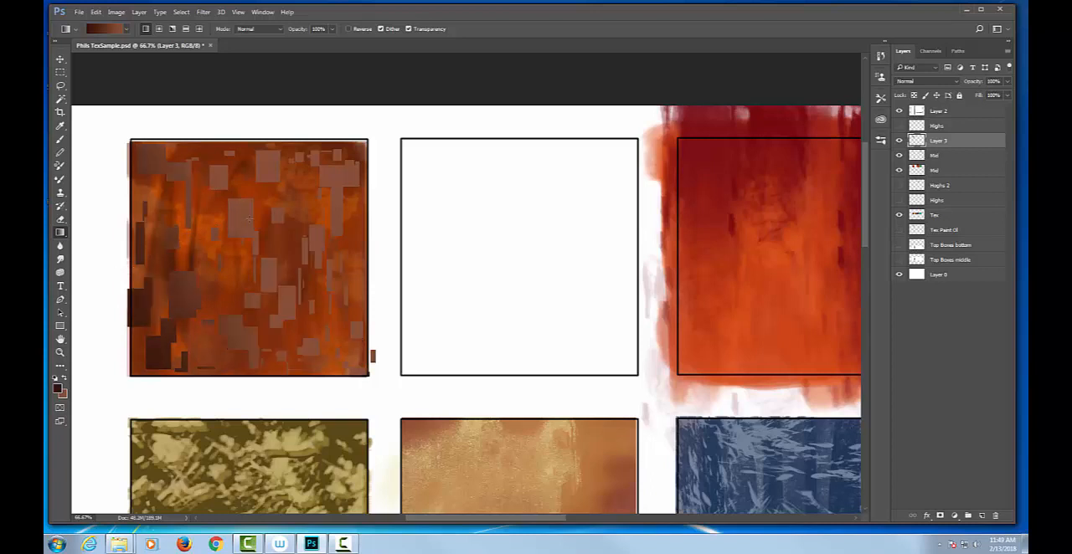
{"action": "left_click_drag", "start_coordinate": [383, 124], "coordinate": [312, 174]}
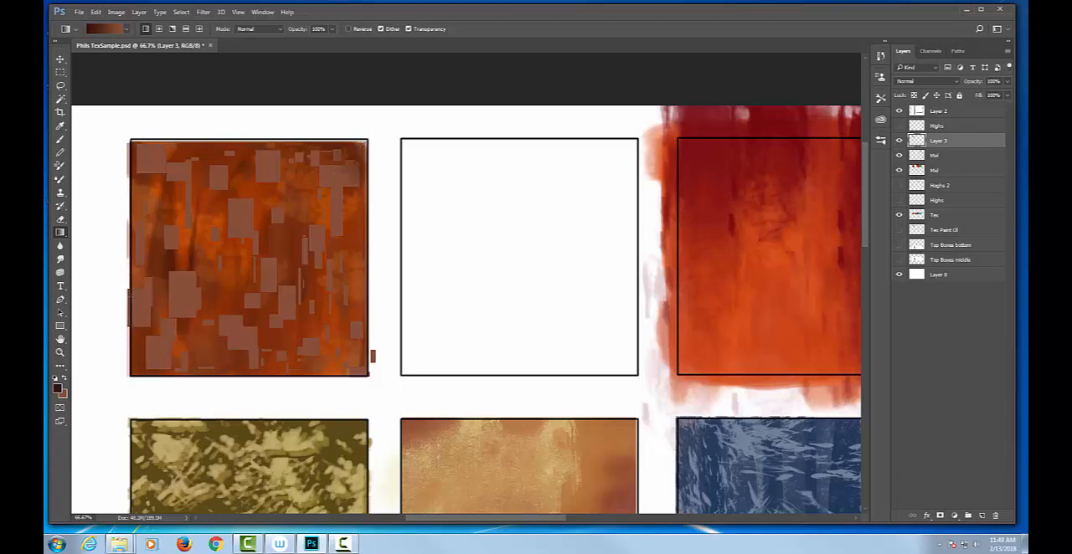
{"action": "left_click_drag", "start_coordinate": [122, 291], "coordinate": [174, 285]}
{"action": "left_click_drag", "start_coordinate": [329, 364], "coordinate": [345, 378]}
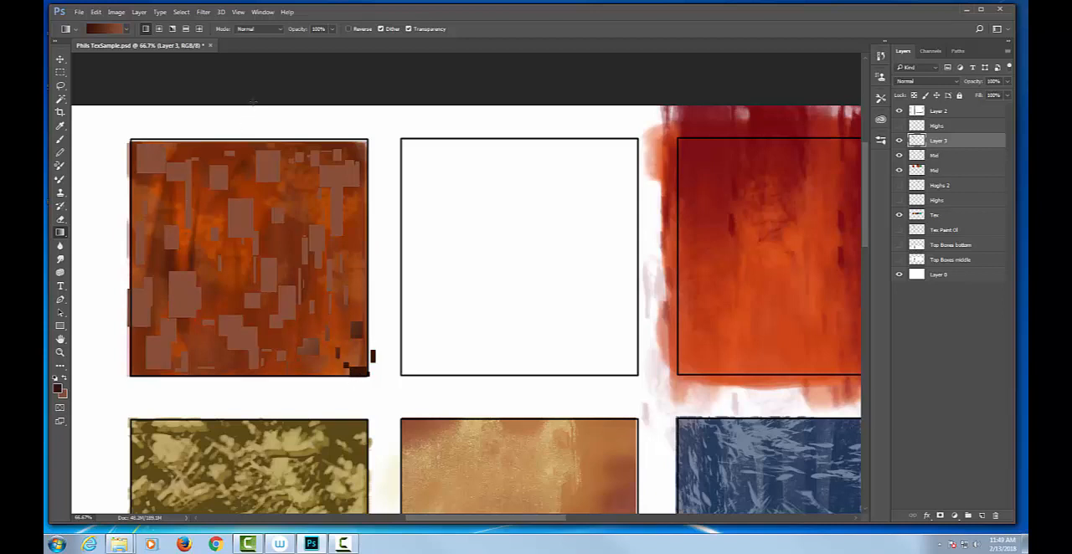
Fill the selected rectangles with a linear gradient from above the orange box down to its middle, and compare with Layer 3 hidden and shown
{"action": "left_click_drag", "start_coordinate": [253, 102], "coordinate": [243, 269]}
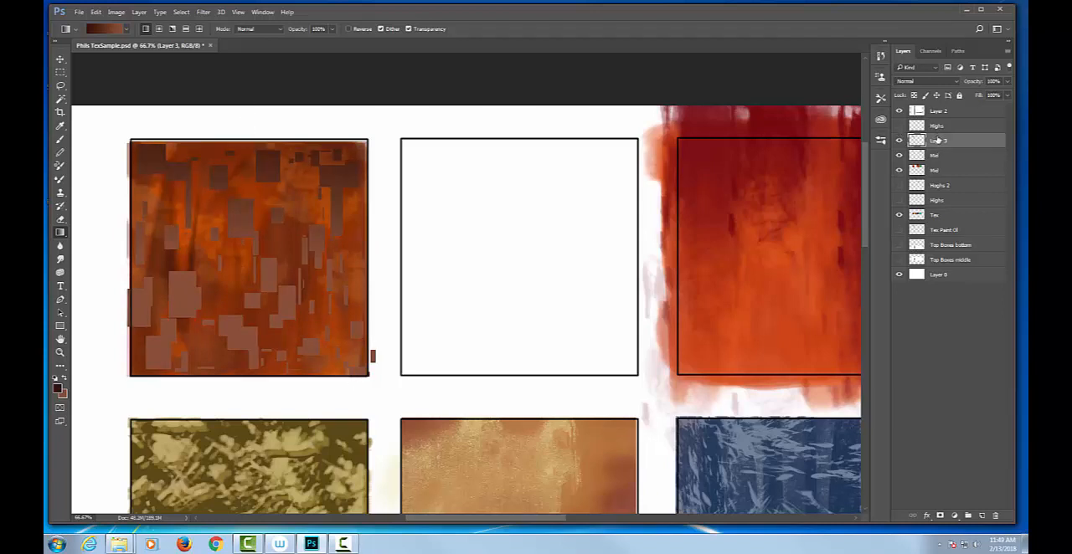
{"action": "left_click", "coordinate": [899, 141]}
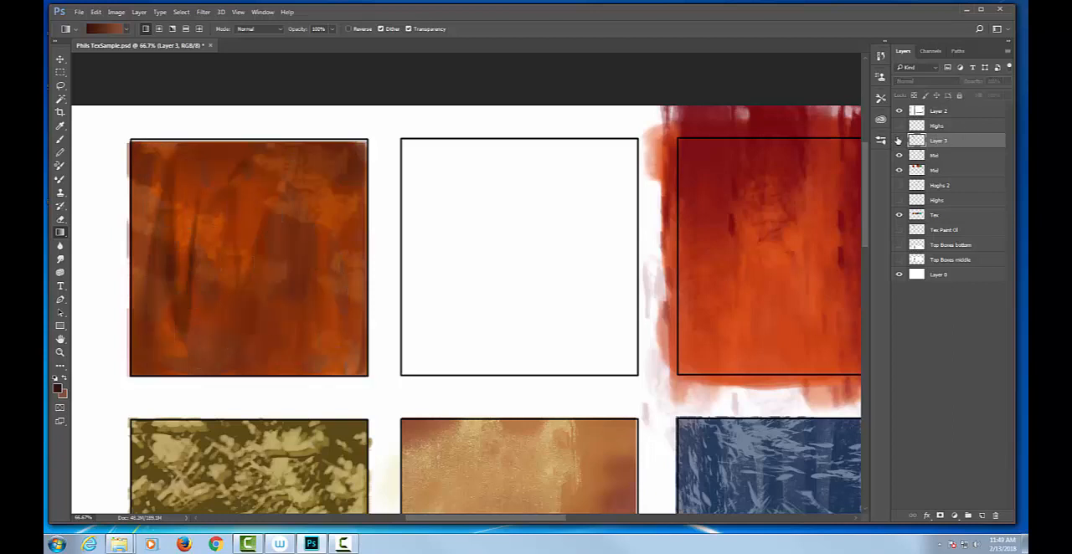
{"action": "left_click", "coordinate": [898, 141]}
{"action": "left_click", "coordinate": [899, 140]}
{"action": "left_click", "coordinate": [960, 130]}
{"action": "left_click", "coordinate": [960, 141]}
{"action": "left_click", "coordinate": [898, 141]}
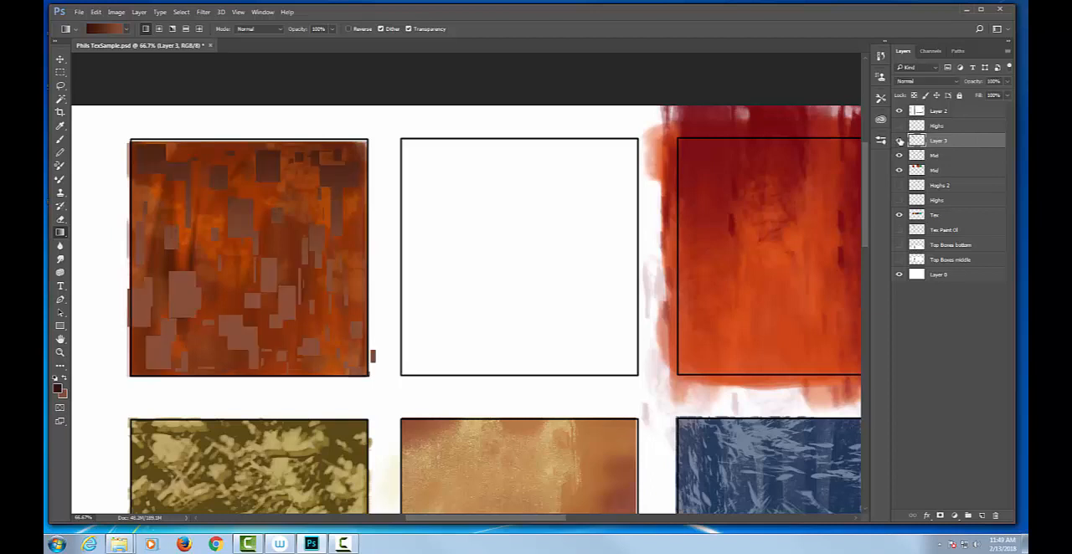
Lower the opacity of Layer 3 to 62% so the camo rectangles blend into the orange texture
{"action": "left_click", "coordinate": [1009, 84]}
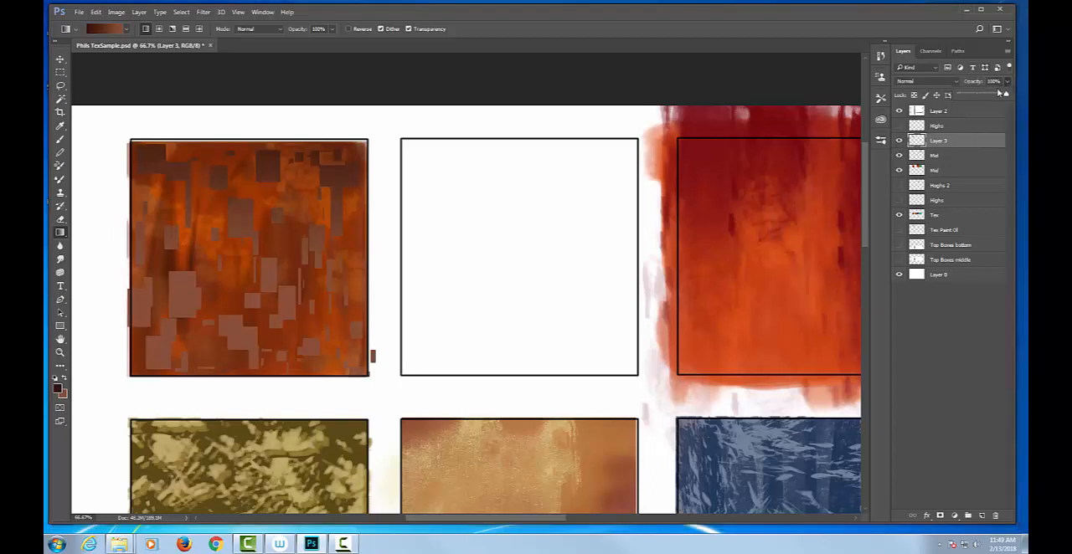
{"action": "left_click_drag", "start_coordinate": [1004, 94], "coordinate": [989, 99]}
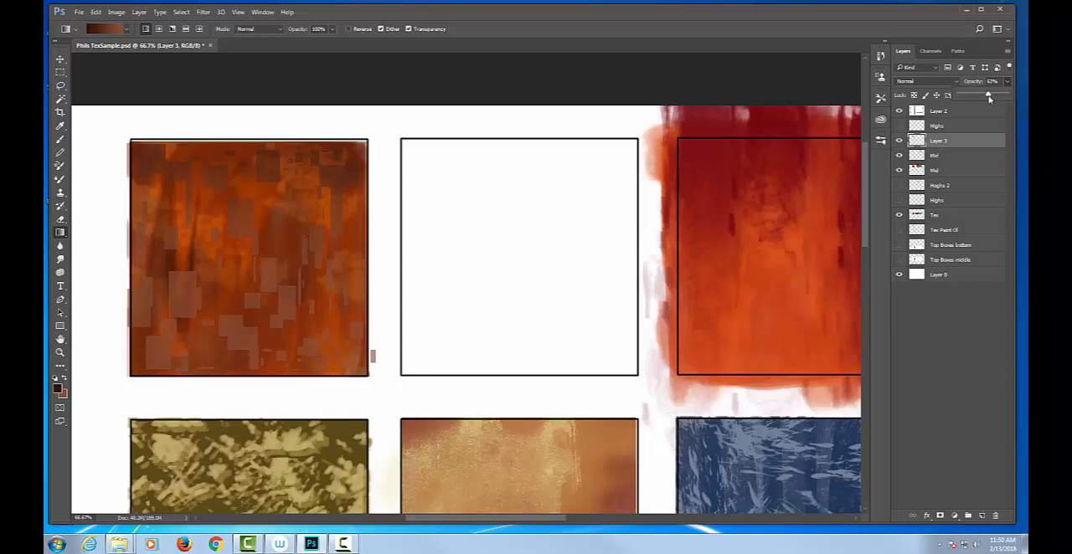
{"action": "key", "text": "ctrl+minus"}
{"action": "key", "text": "ctrl+minus"}
{"action": "key", "text": "ctrl+minus"}
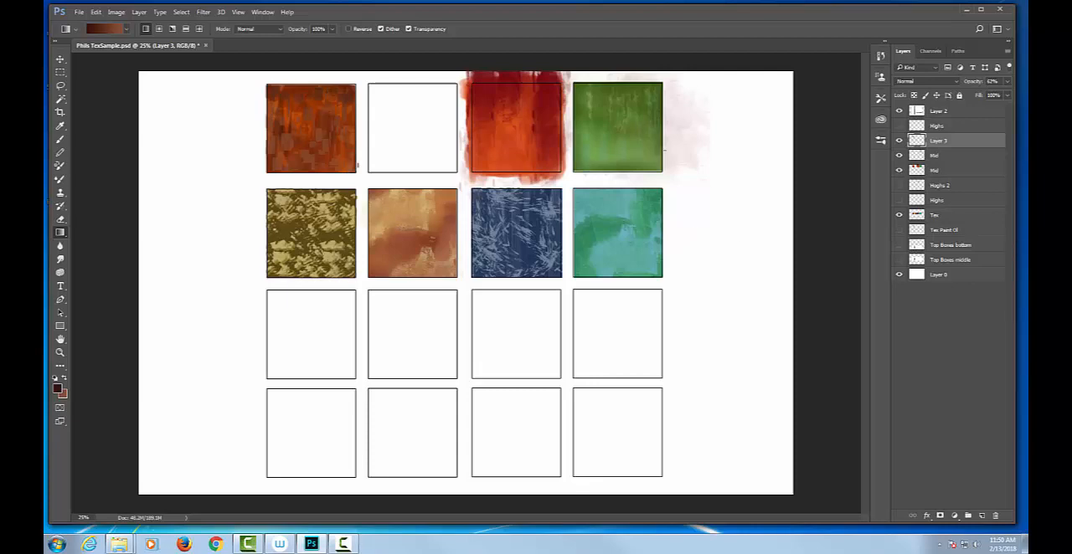
{"action": "left_click_drag", "start_coordinate": [762, 16], "coordinate": [740, 524]}
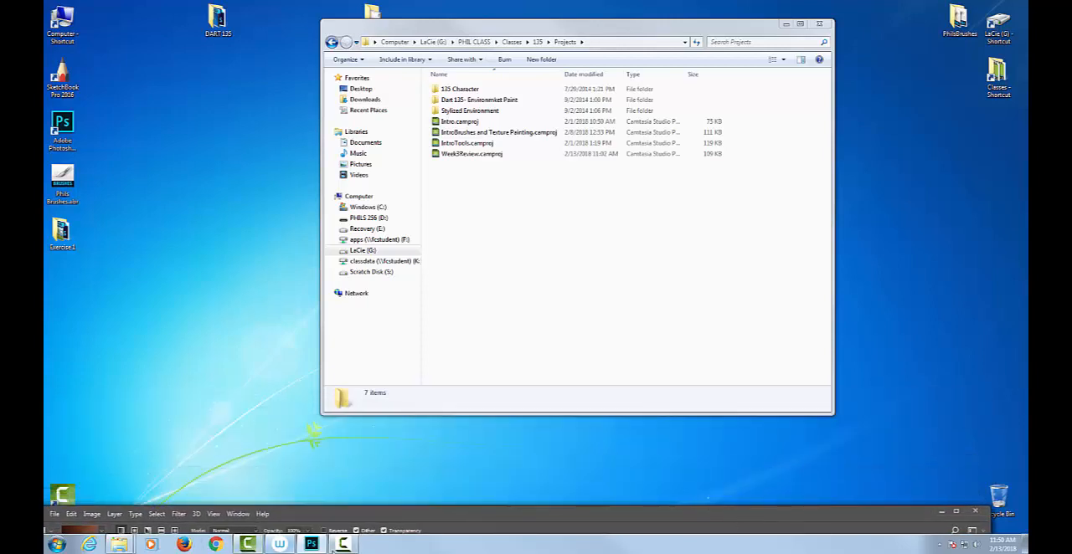
{"action": "left_click", "coordinate": [341, 546]}
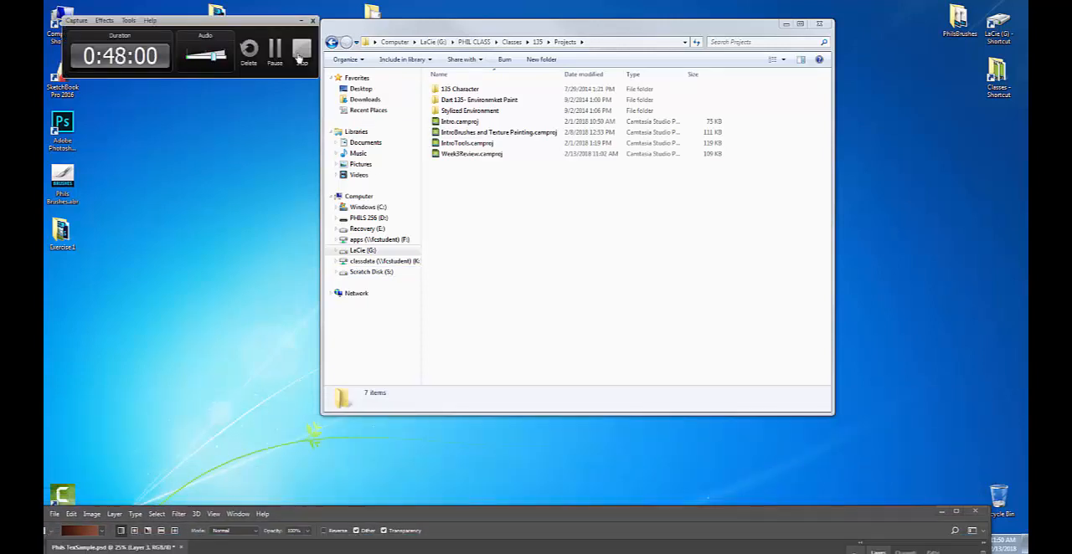